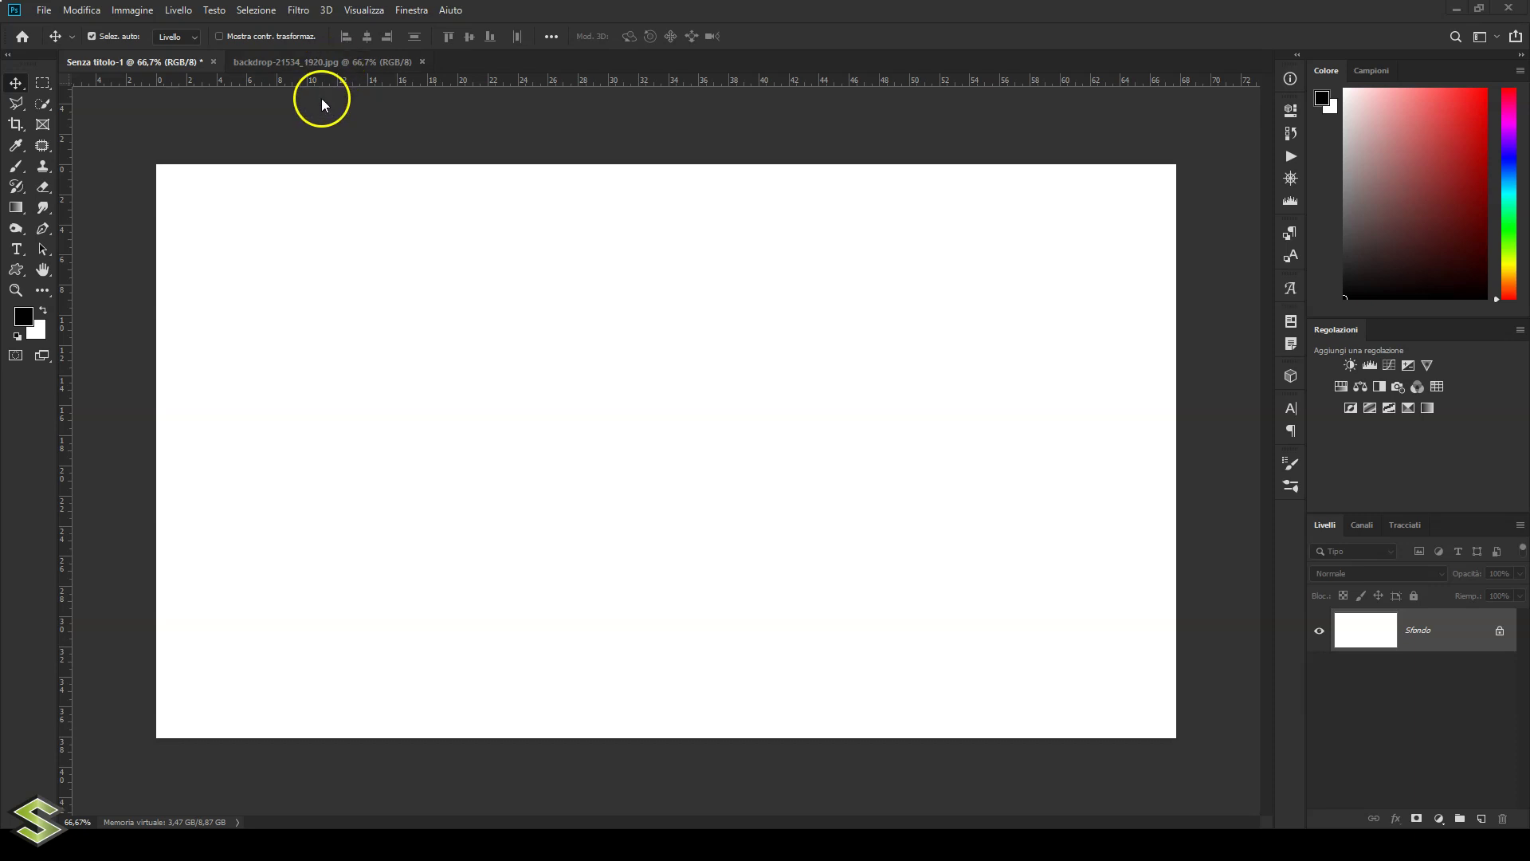
Drag the brick-wall photo into the Senza titolo-1 document so it fills the canvas.
left_click(344, 67)
mouse_move(710, 225)
left_mouse_down()
mouse_move(650, 243)
mouse_move(616, 321)
left_mouse_up()
left_click_drag(717, 303, 807, 436)
left_click(899, 540)
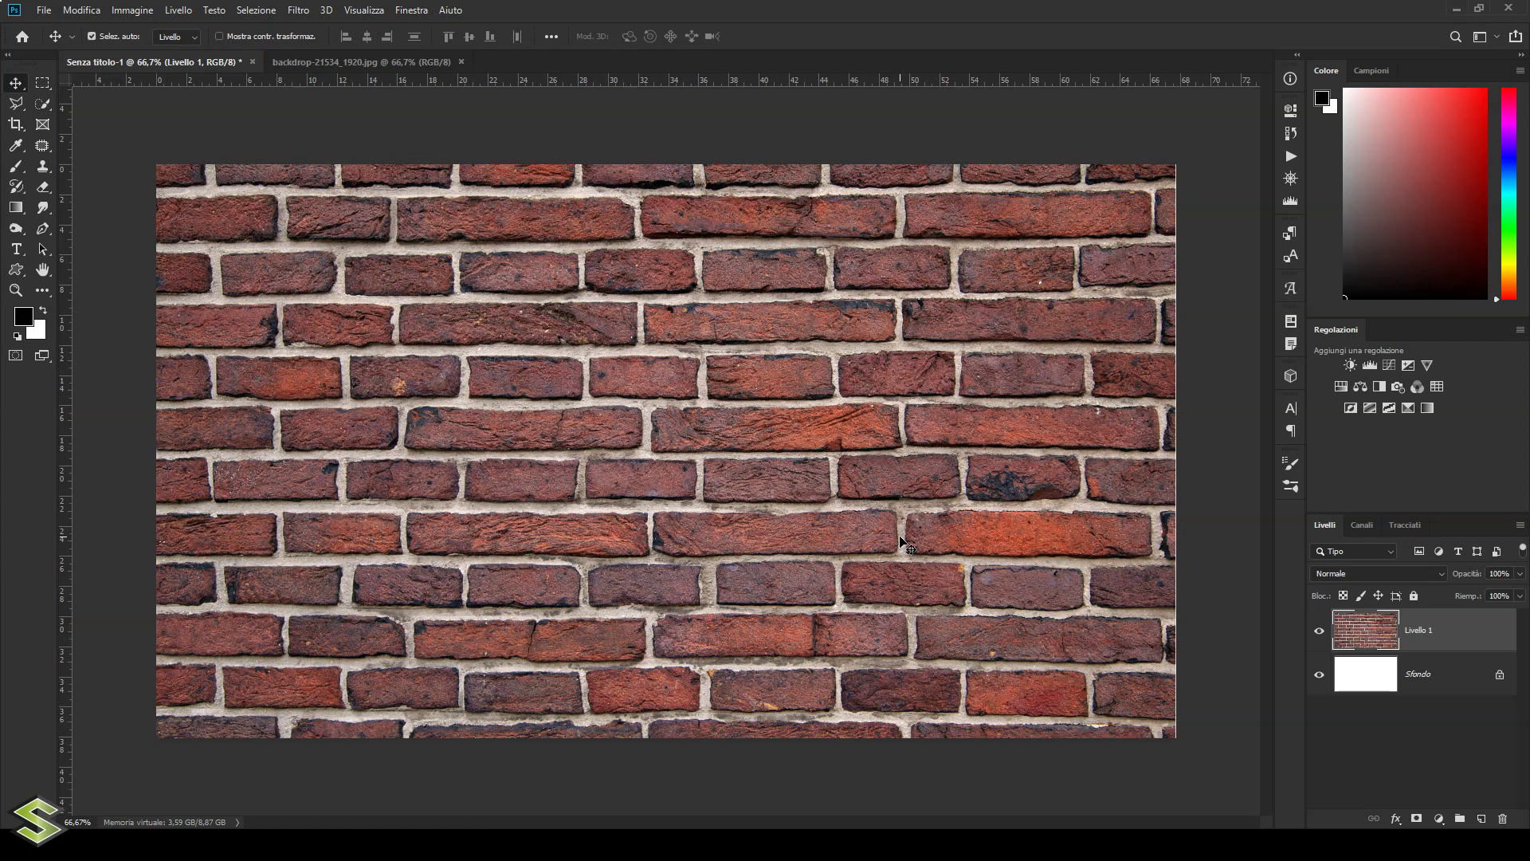
Nudge the brick layer into place and add a Black & White adjustment layer.
left_click_drag(800, 420, 801, 417)
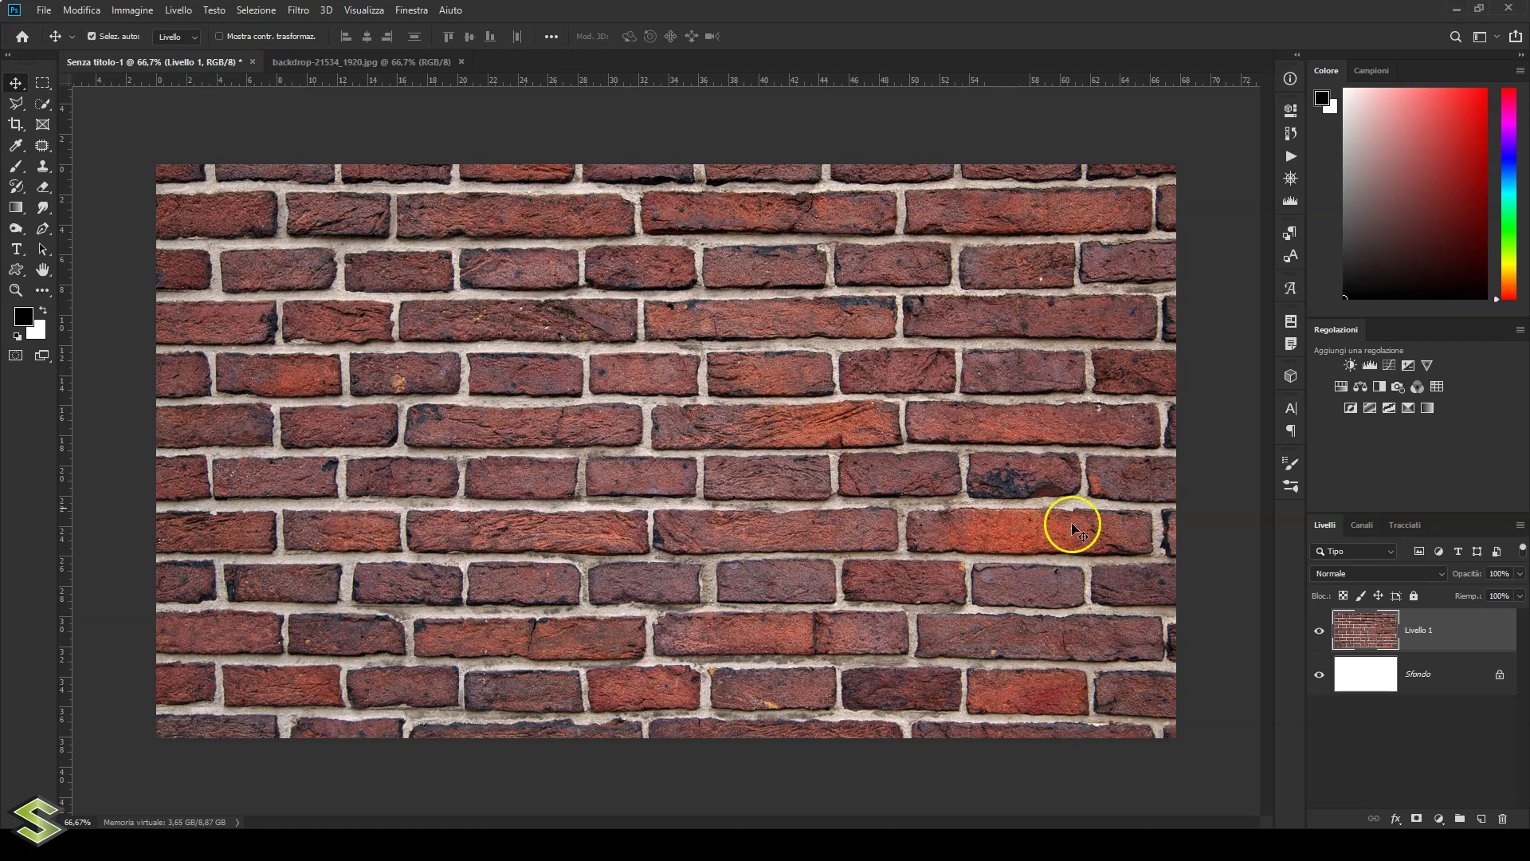
left_click(1439, 821)
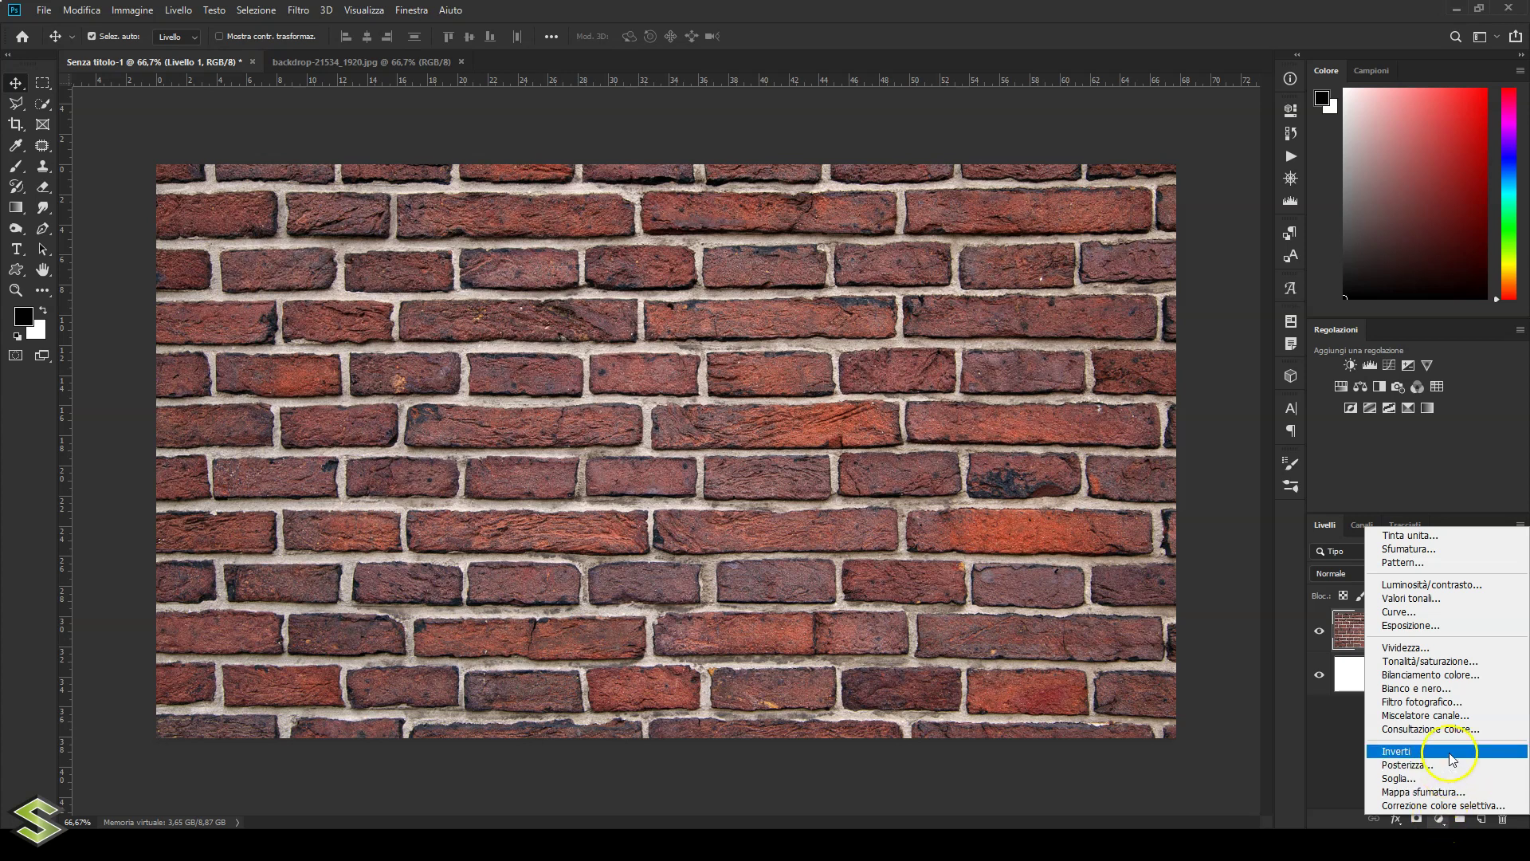
left_click(1441, 690)
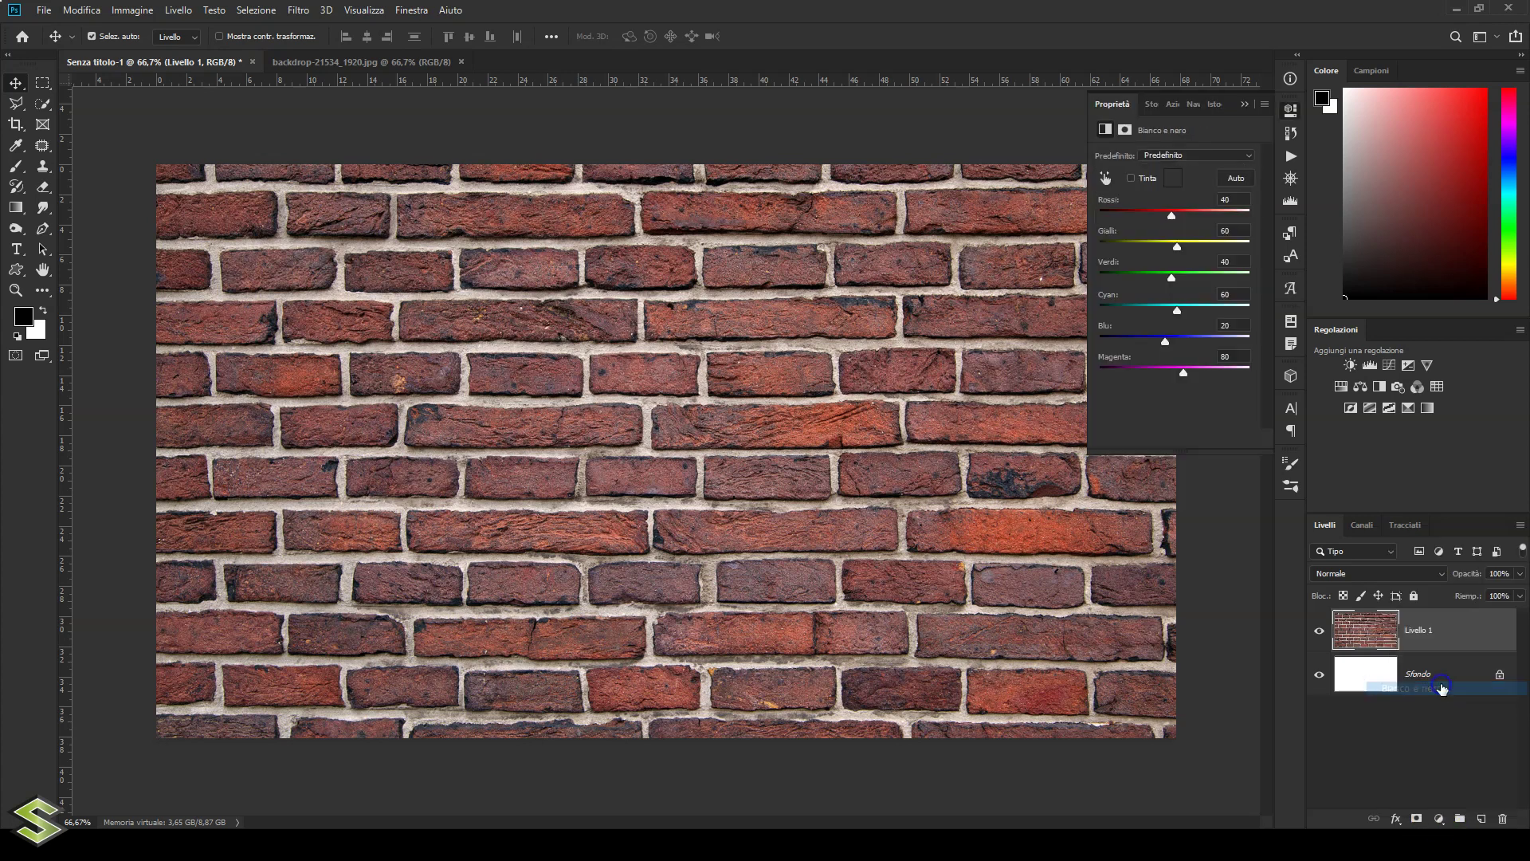
Set the grey mix to reds 60, yellows 58, greens 22, cyans 52, blues 19, magentas 55.
left_click(1232, 200)
type("60")
left_click(1228, 231)
type("58")
left_click(1228, 261)
type("22")
key("Tab")
type("52")
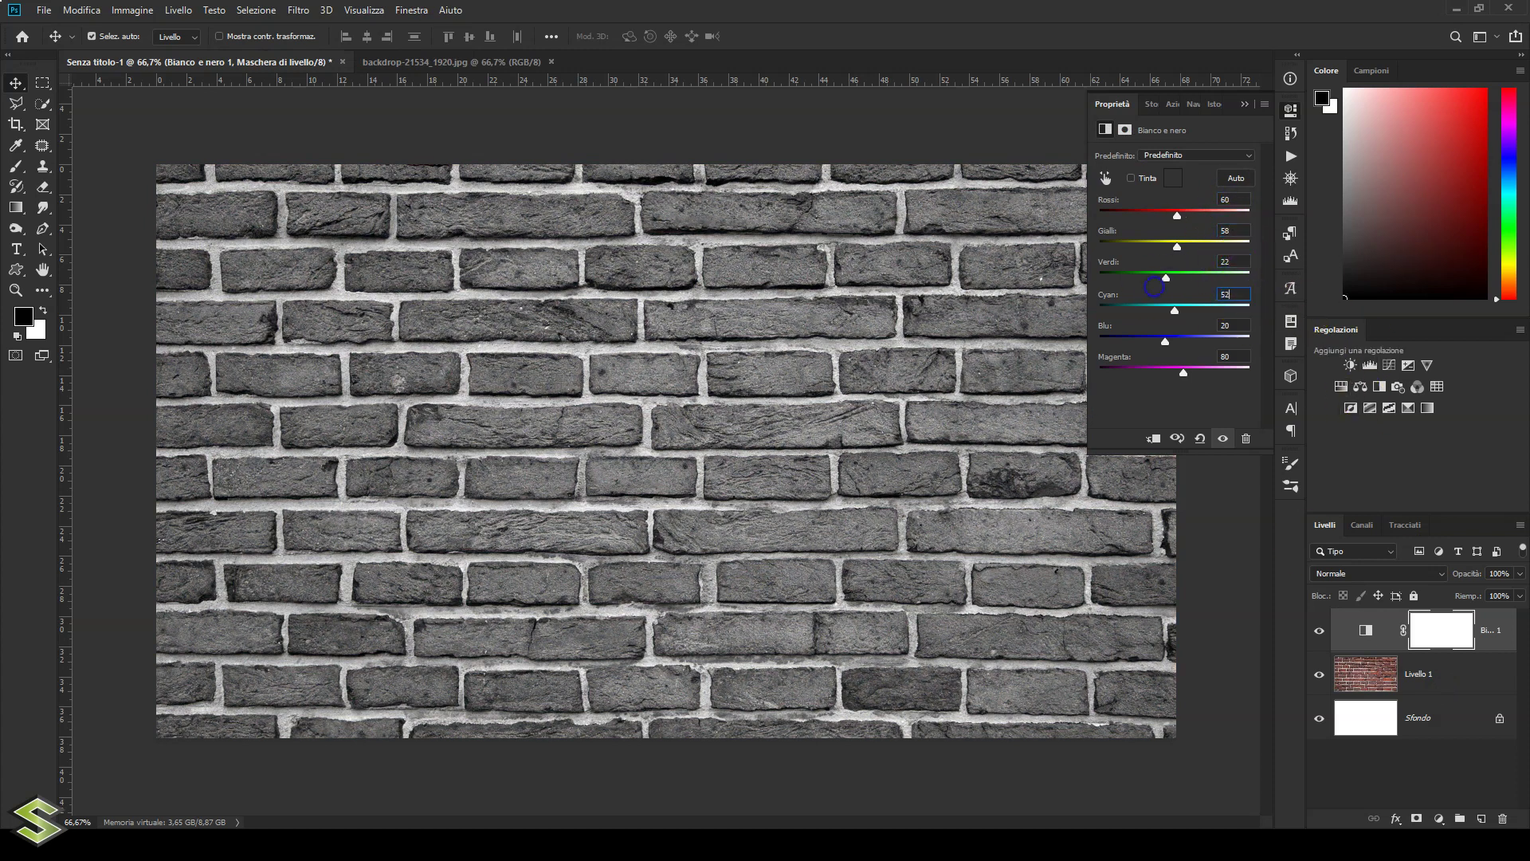
type("19")
key("Tab")
type("55")
Add an Exposure adjustment layer with exposure -1,9 and gamma correction 0,75.
left_click(1438, 818)
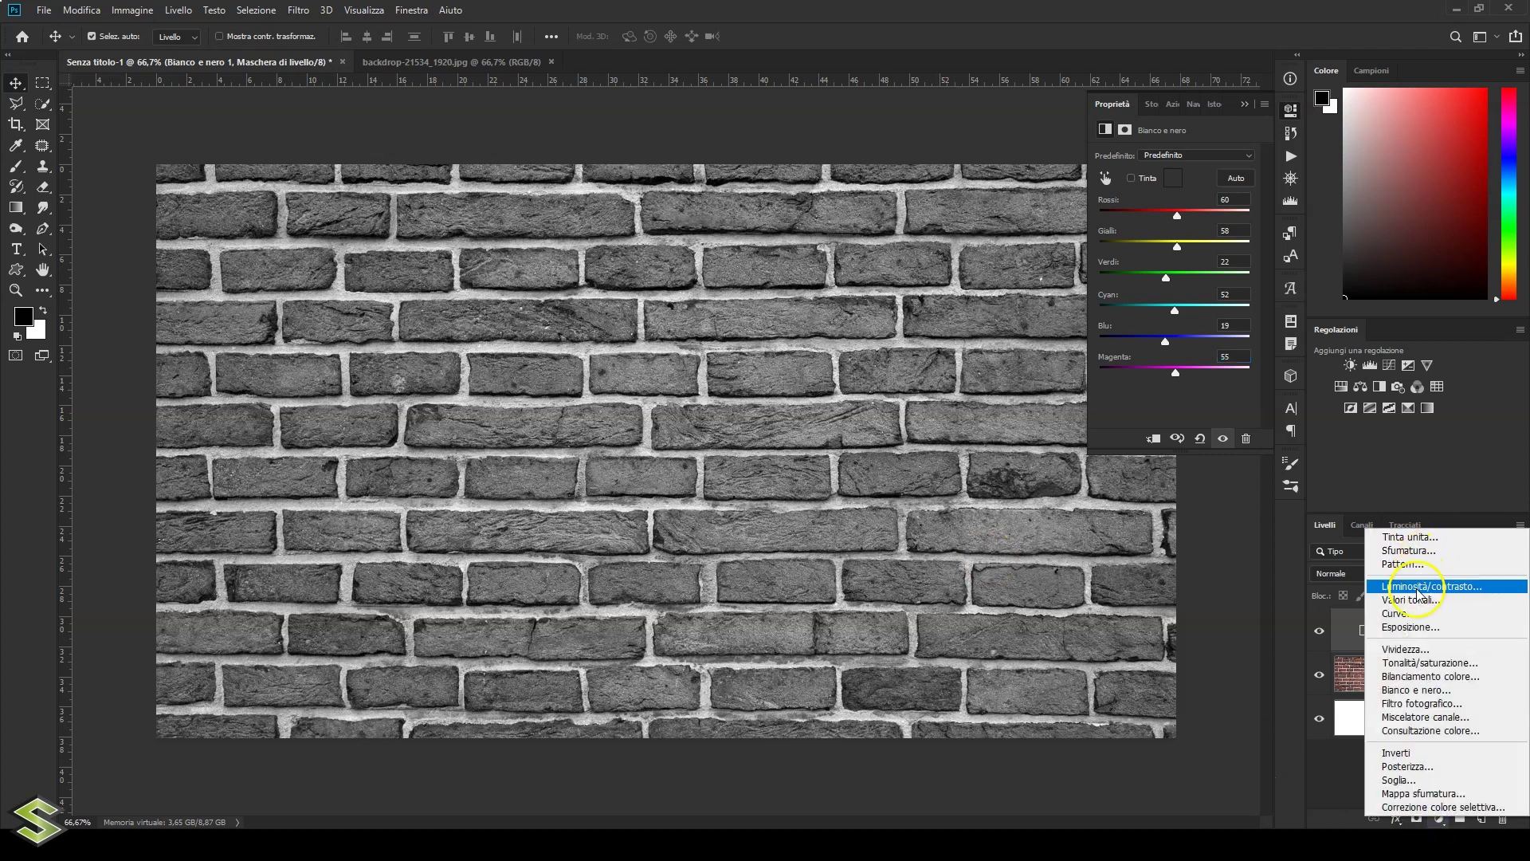
left_click(1414, 627)
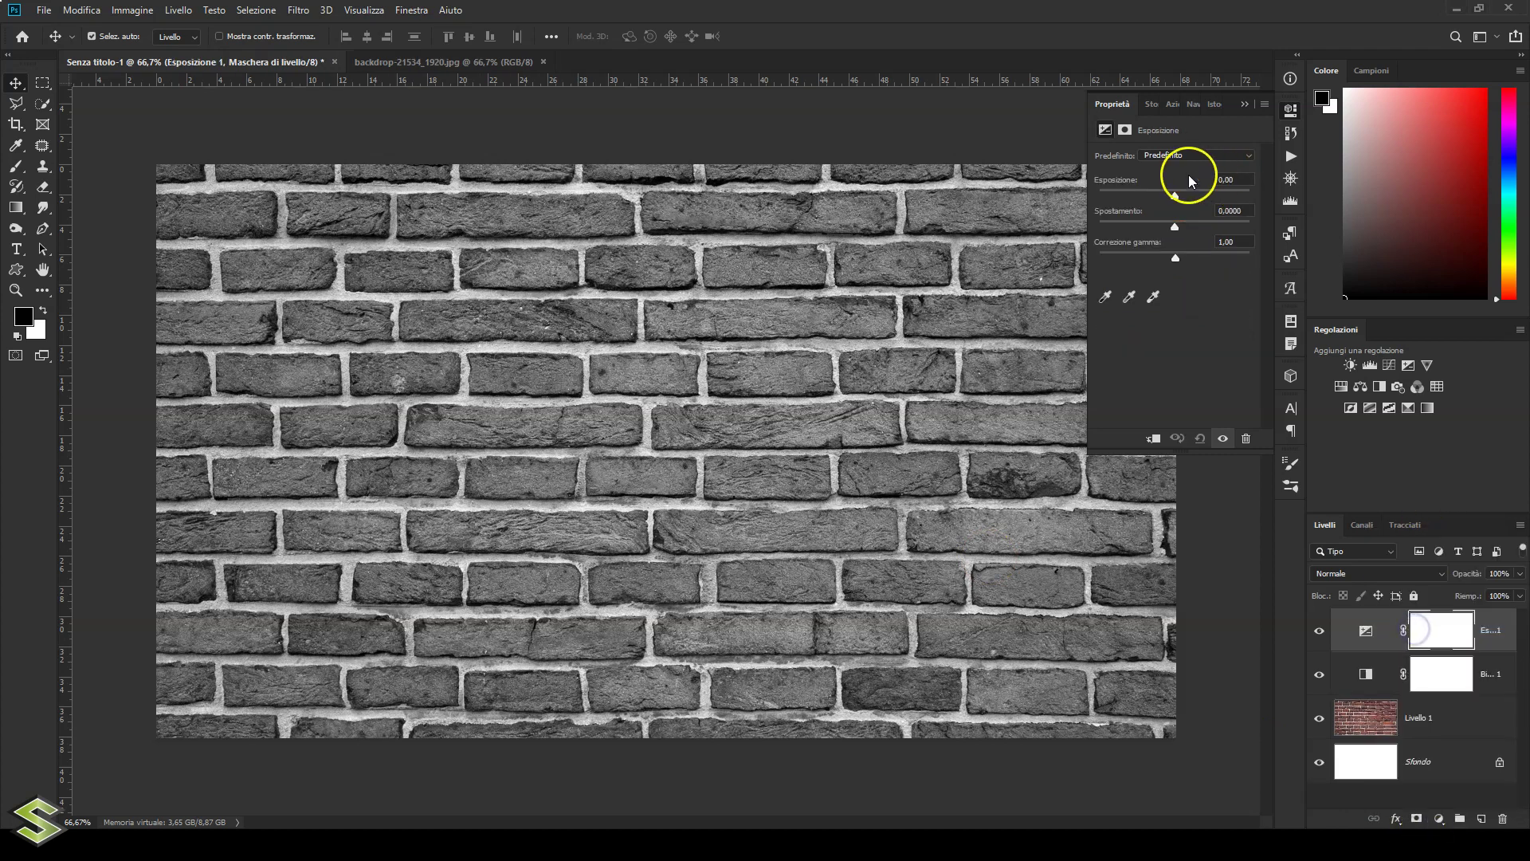
left_click(1242, 182)
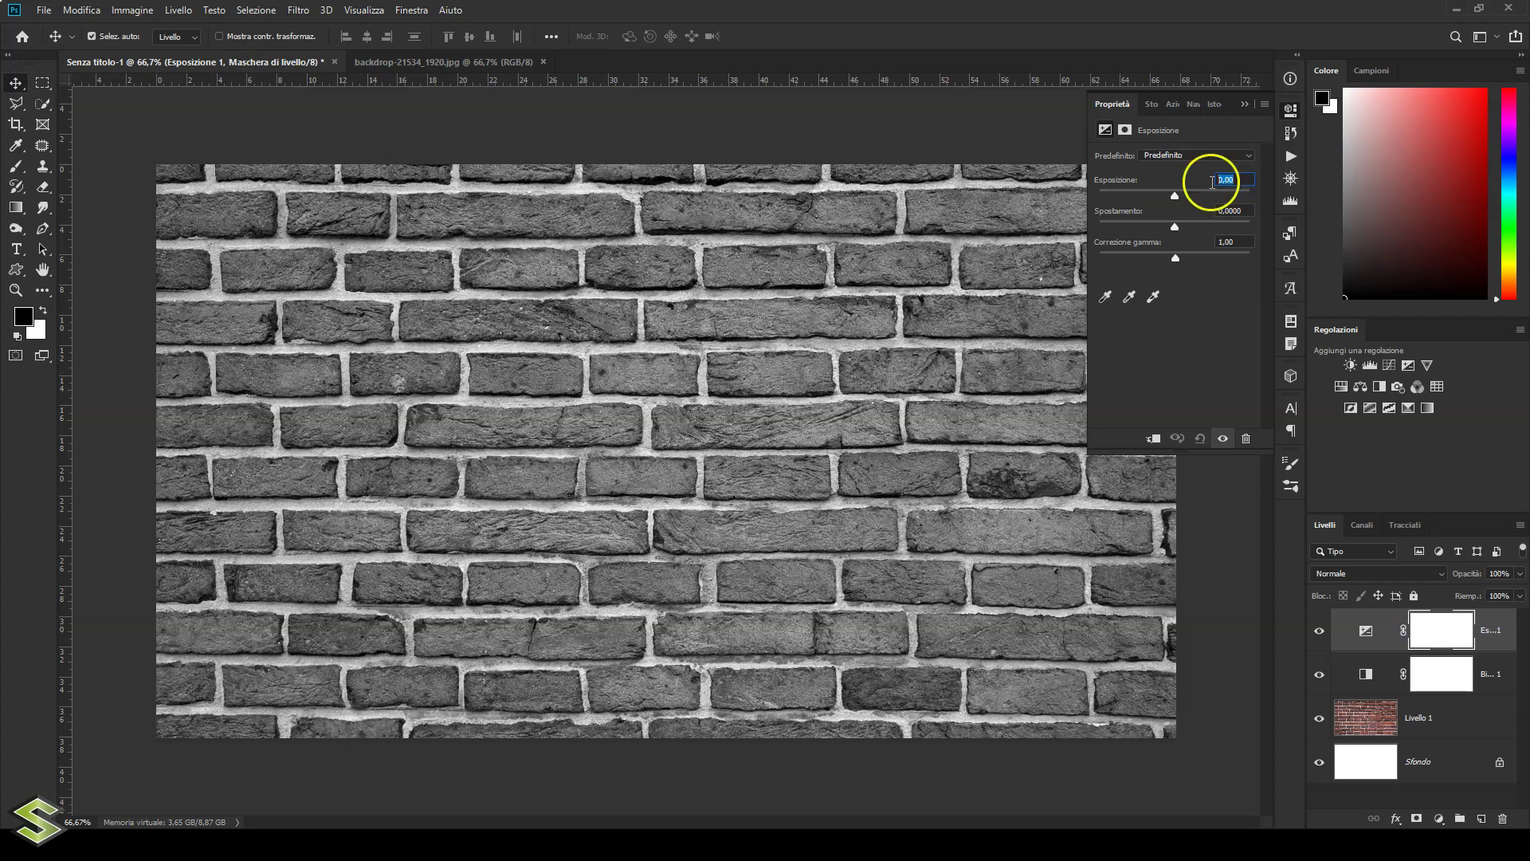
type("-1,5")
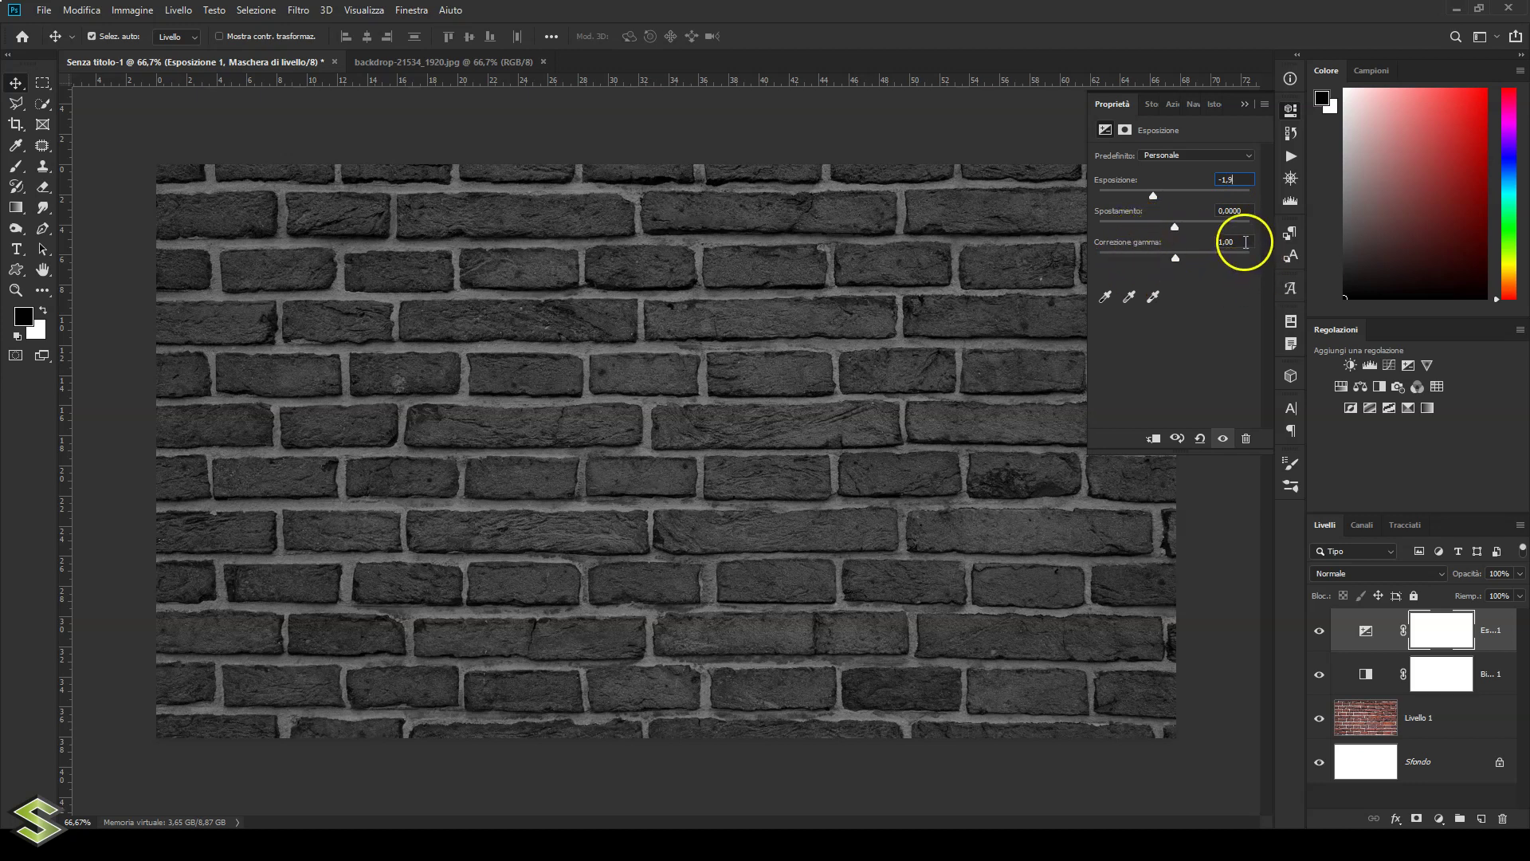
double_click(1243, 242)
type("0,75")
key("Return")
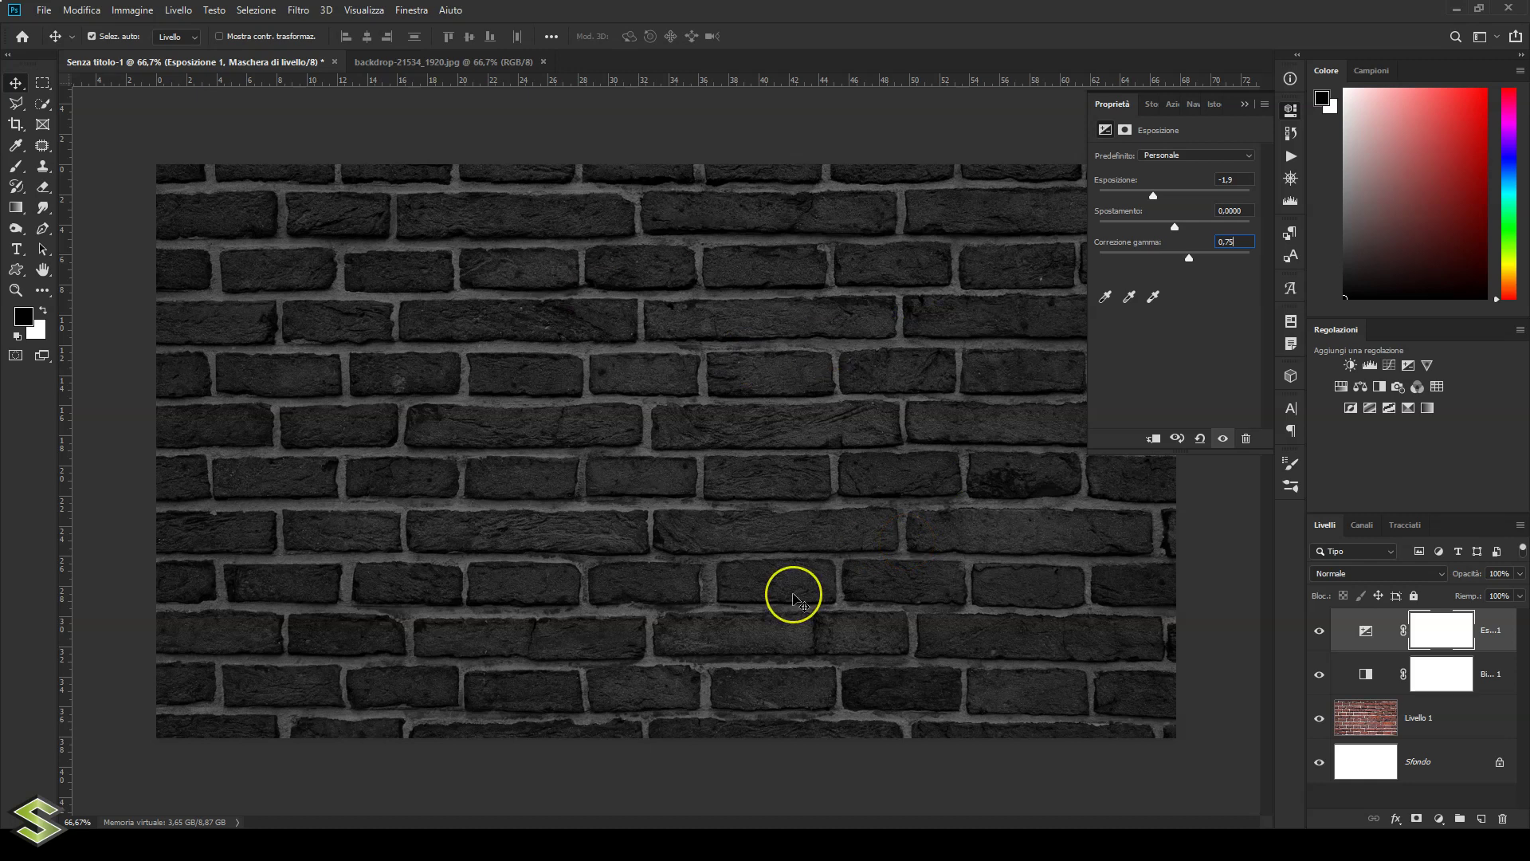
left_click(1244, 103)
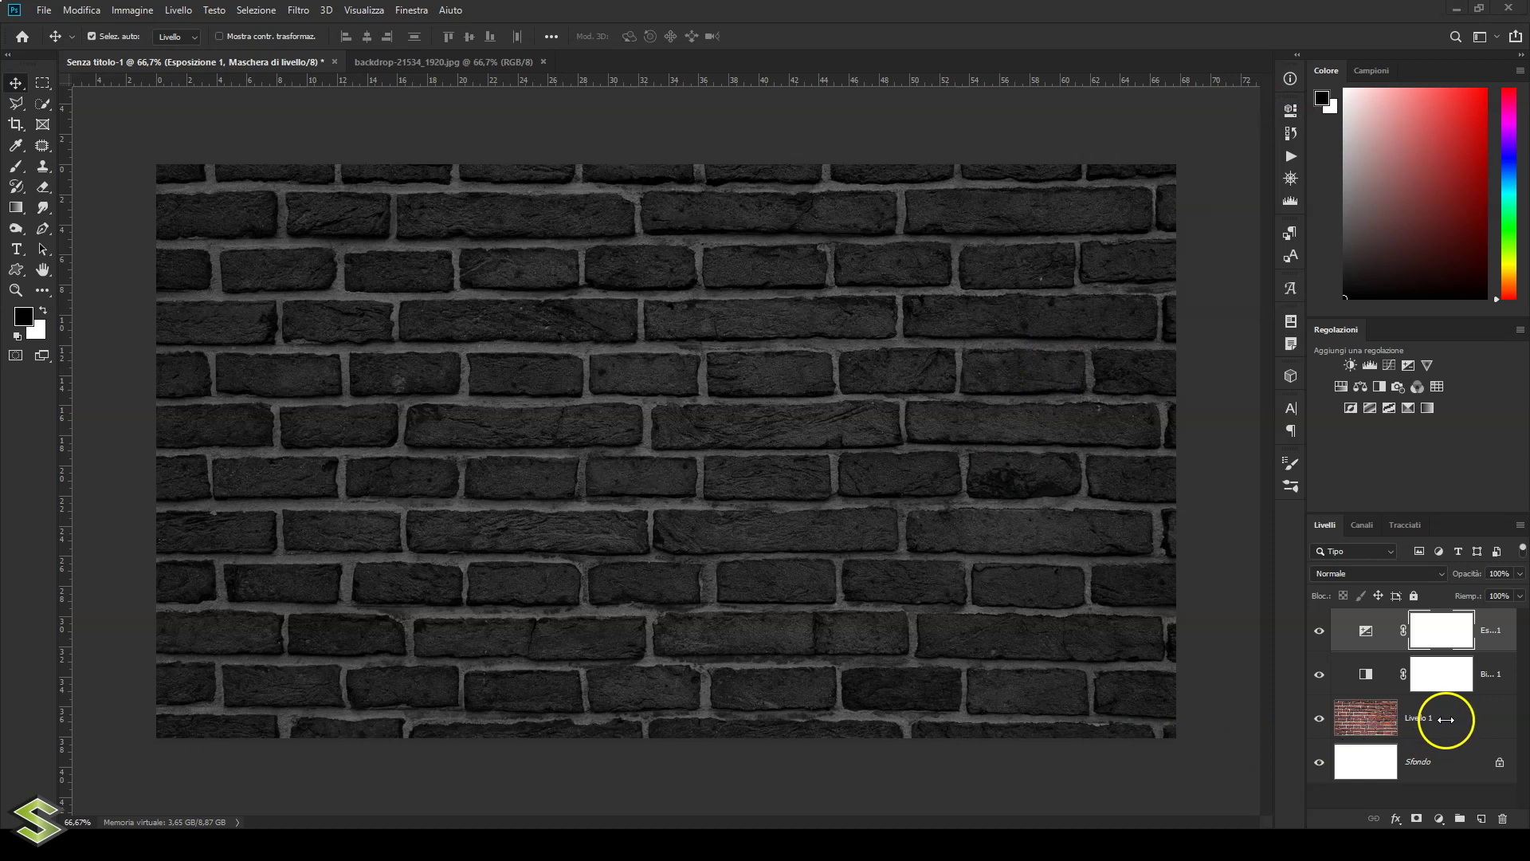
Apply a Lens Correction vignette amount of -100 to the brick layer Livello 1.
left_click(1447, 724)
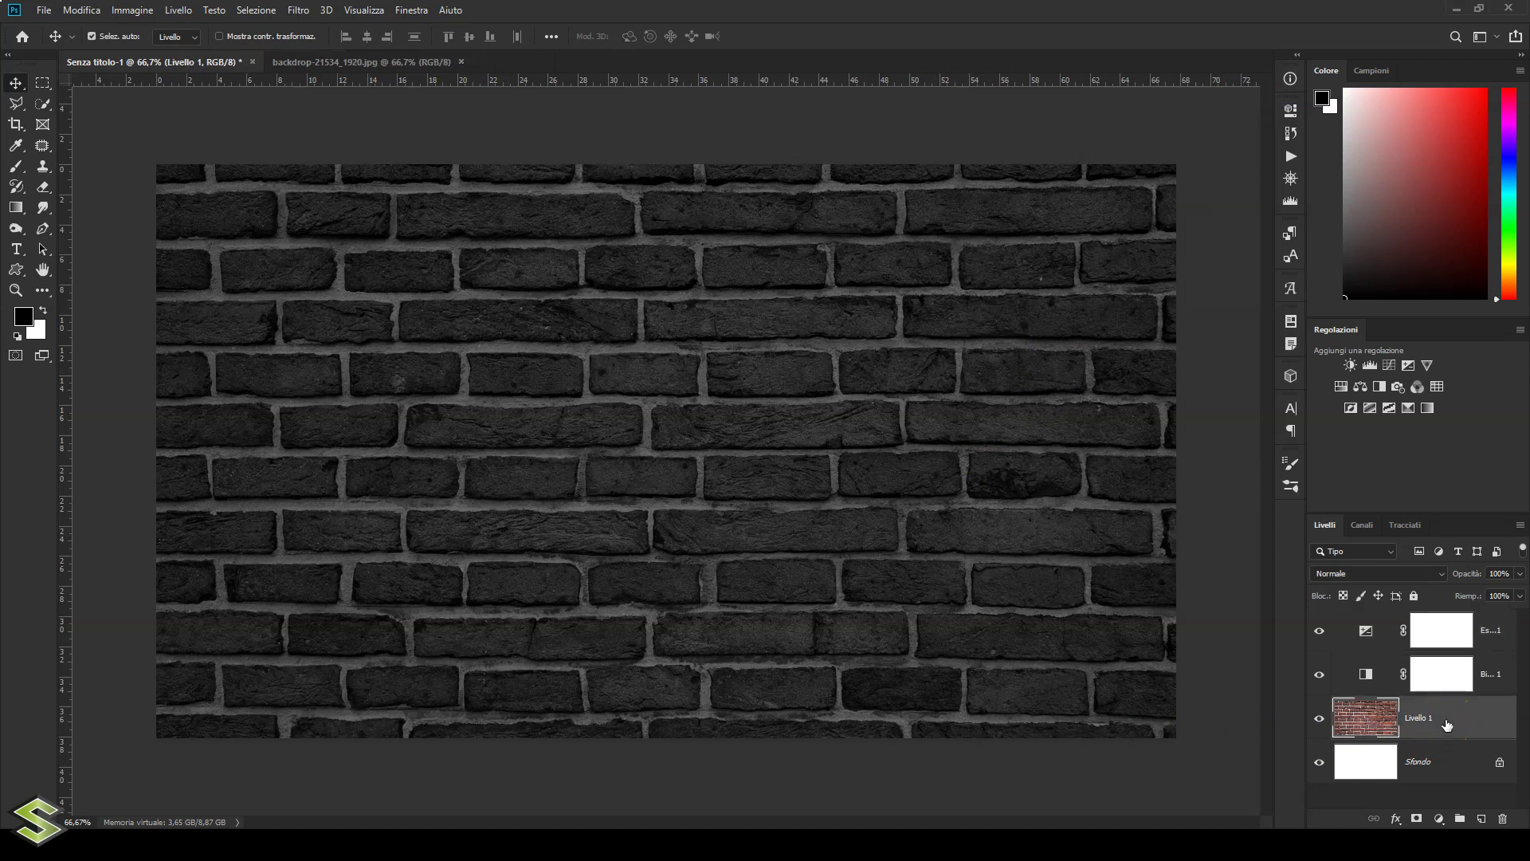
left_click(298, 9)
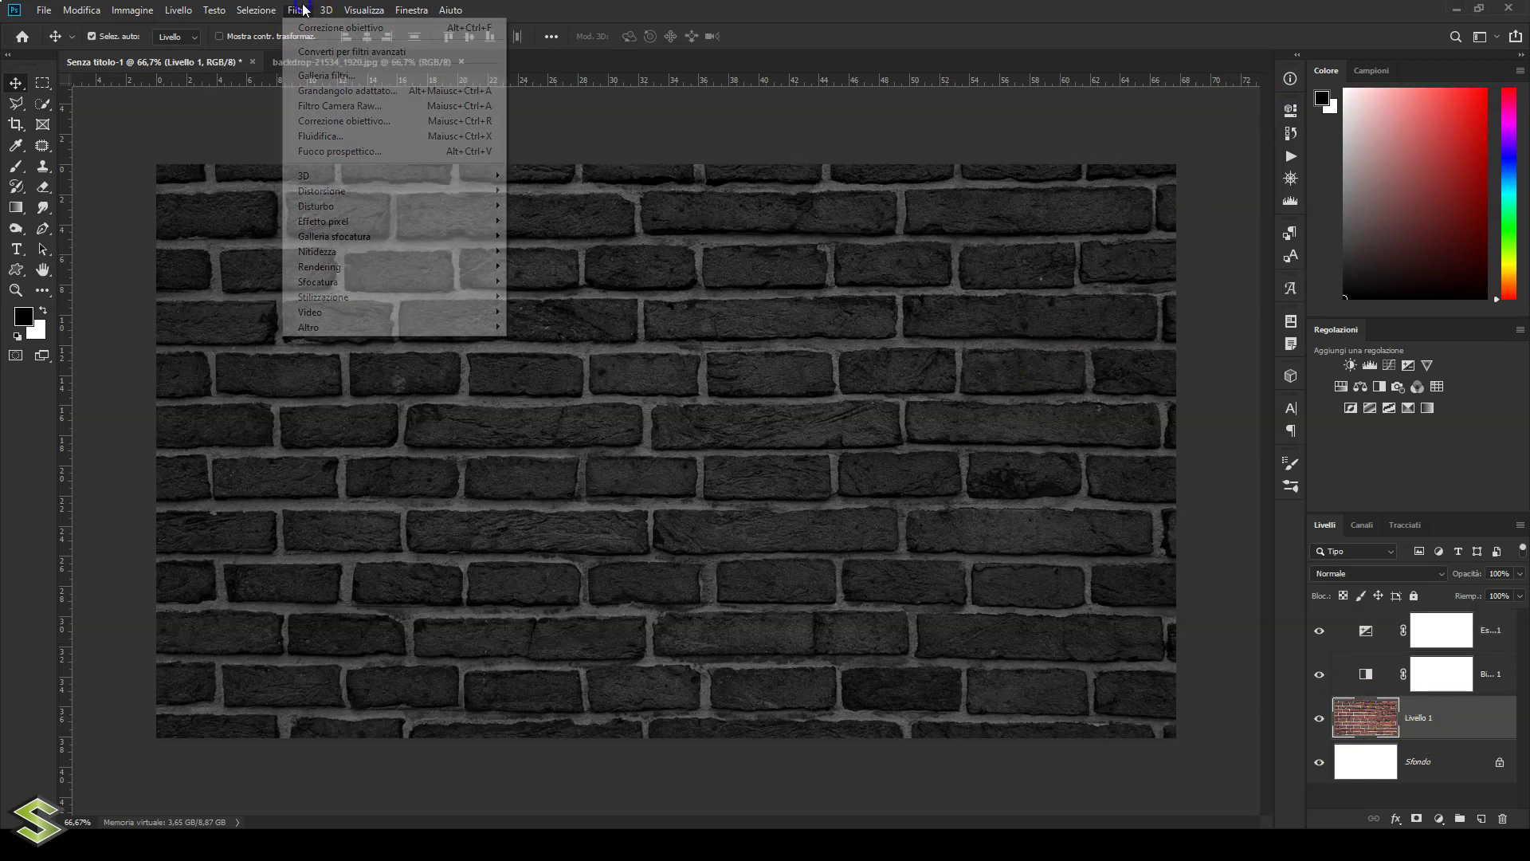
left_click(342, 118)
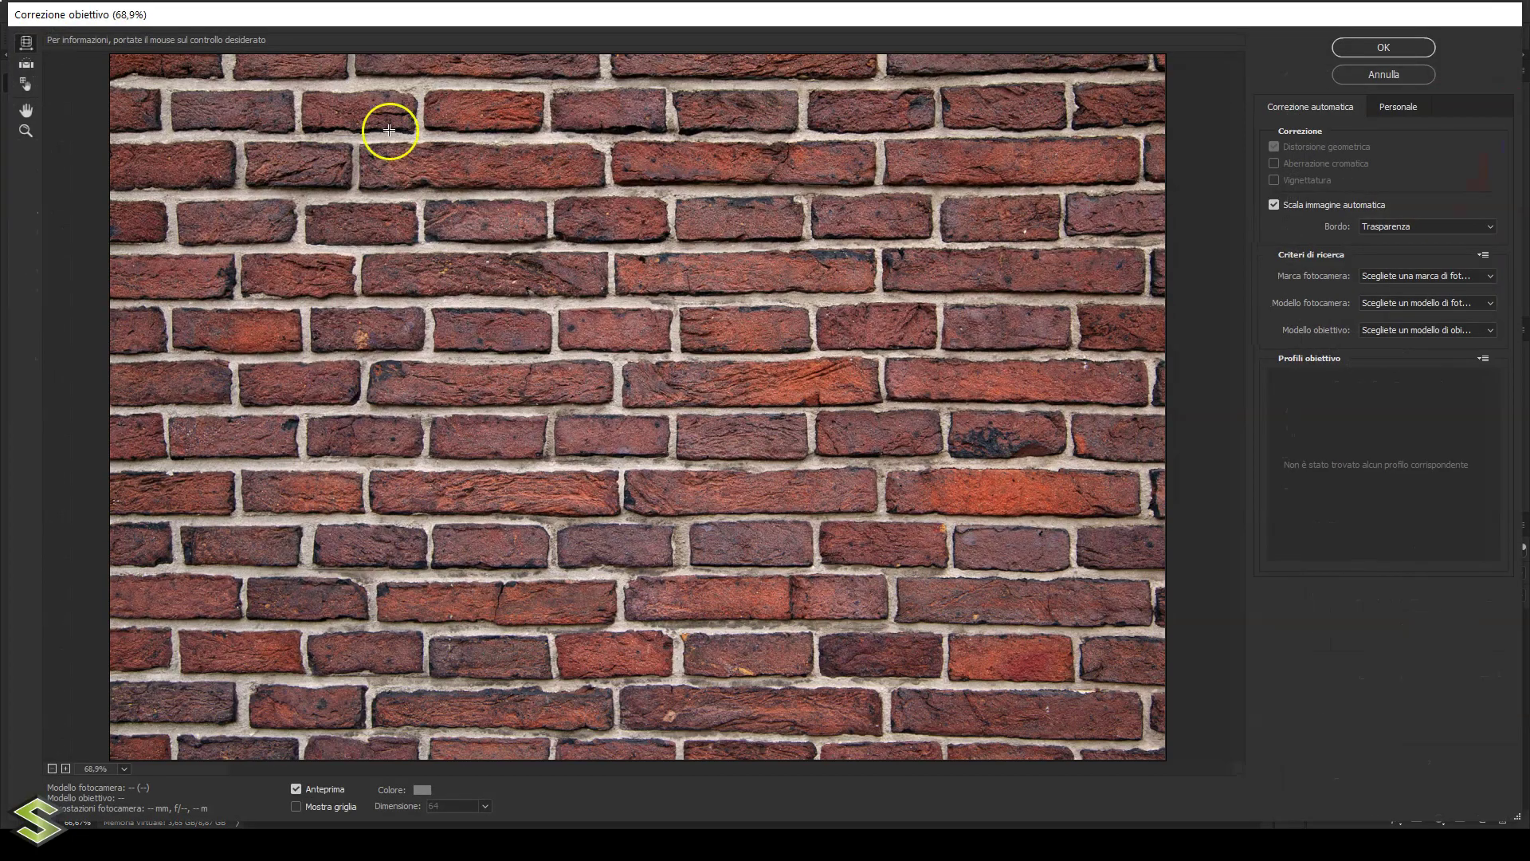
left_click(1409, 109)
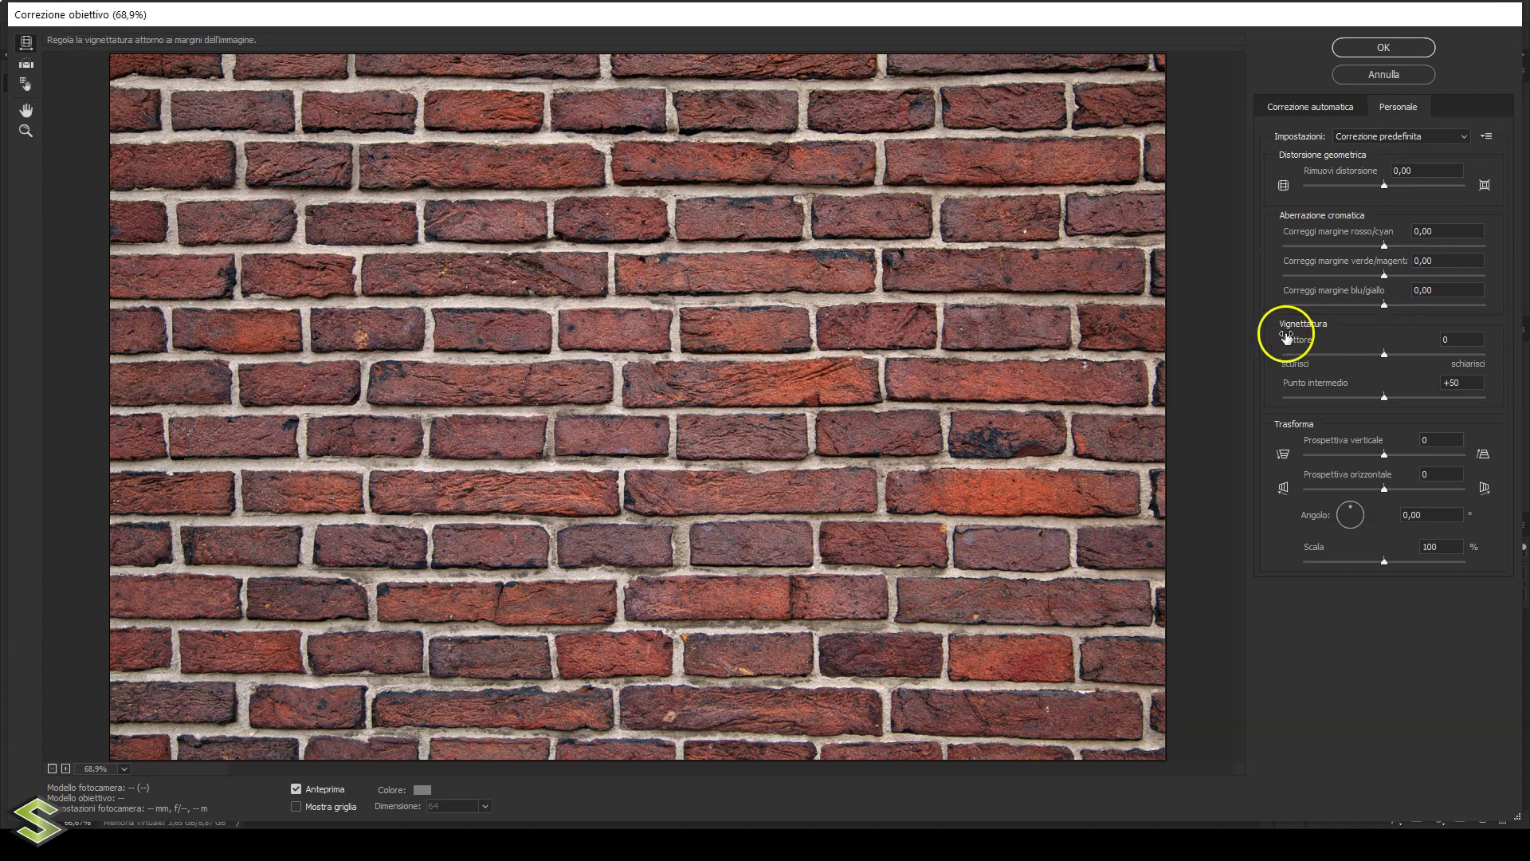
left_click_drag(1384, 354, 1265, 355)
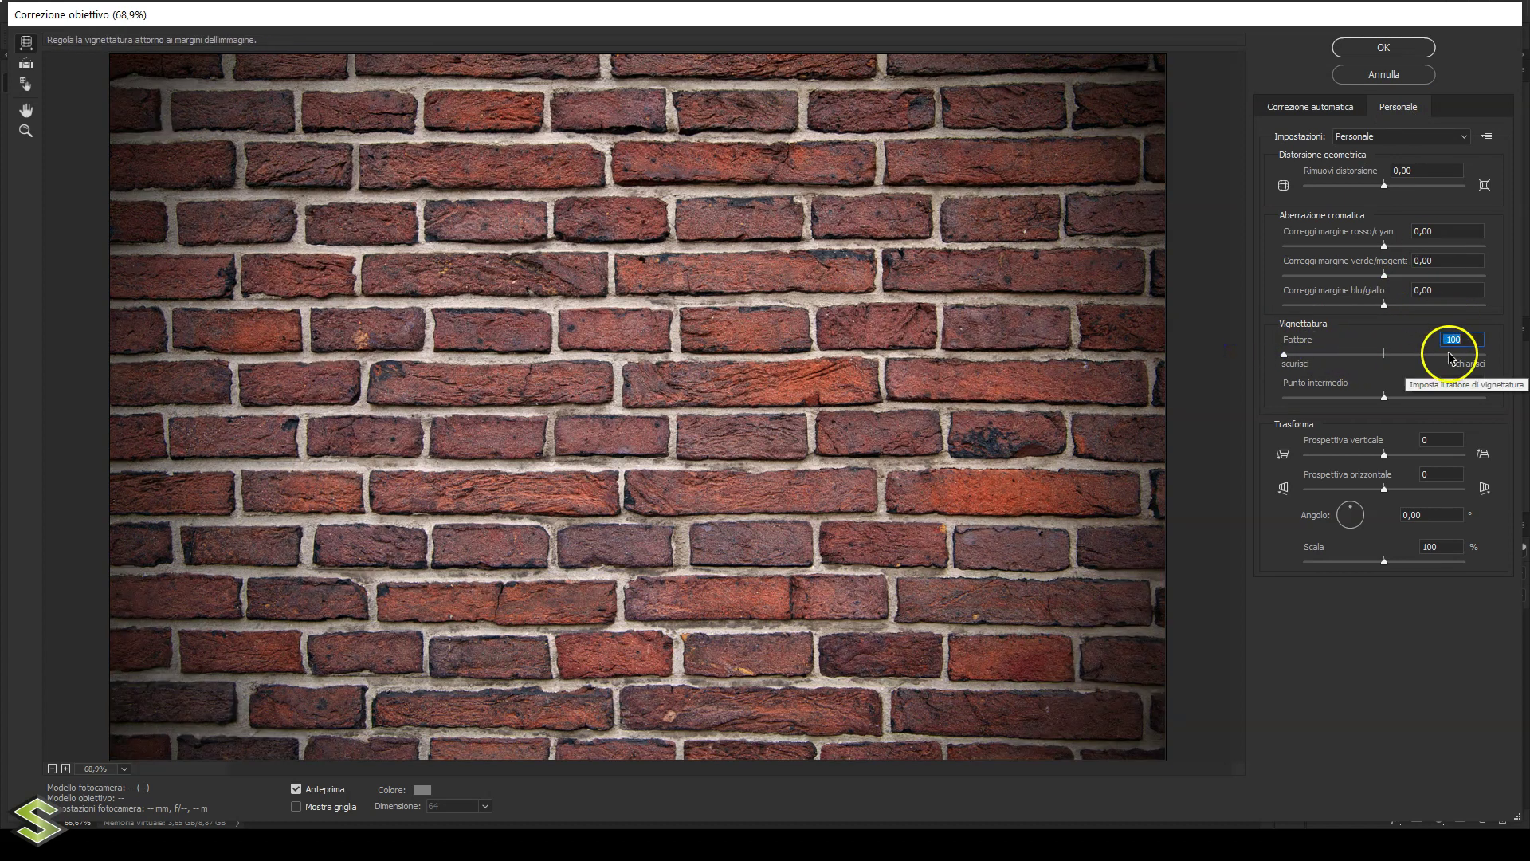
left_click(1364, 50)
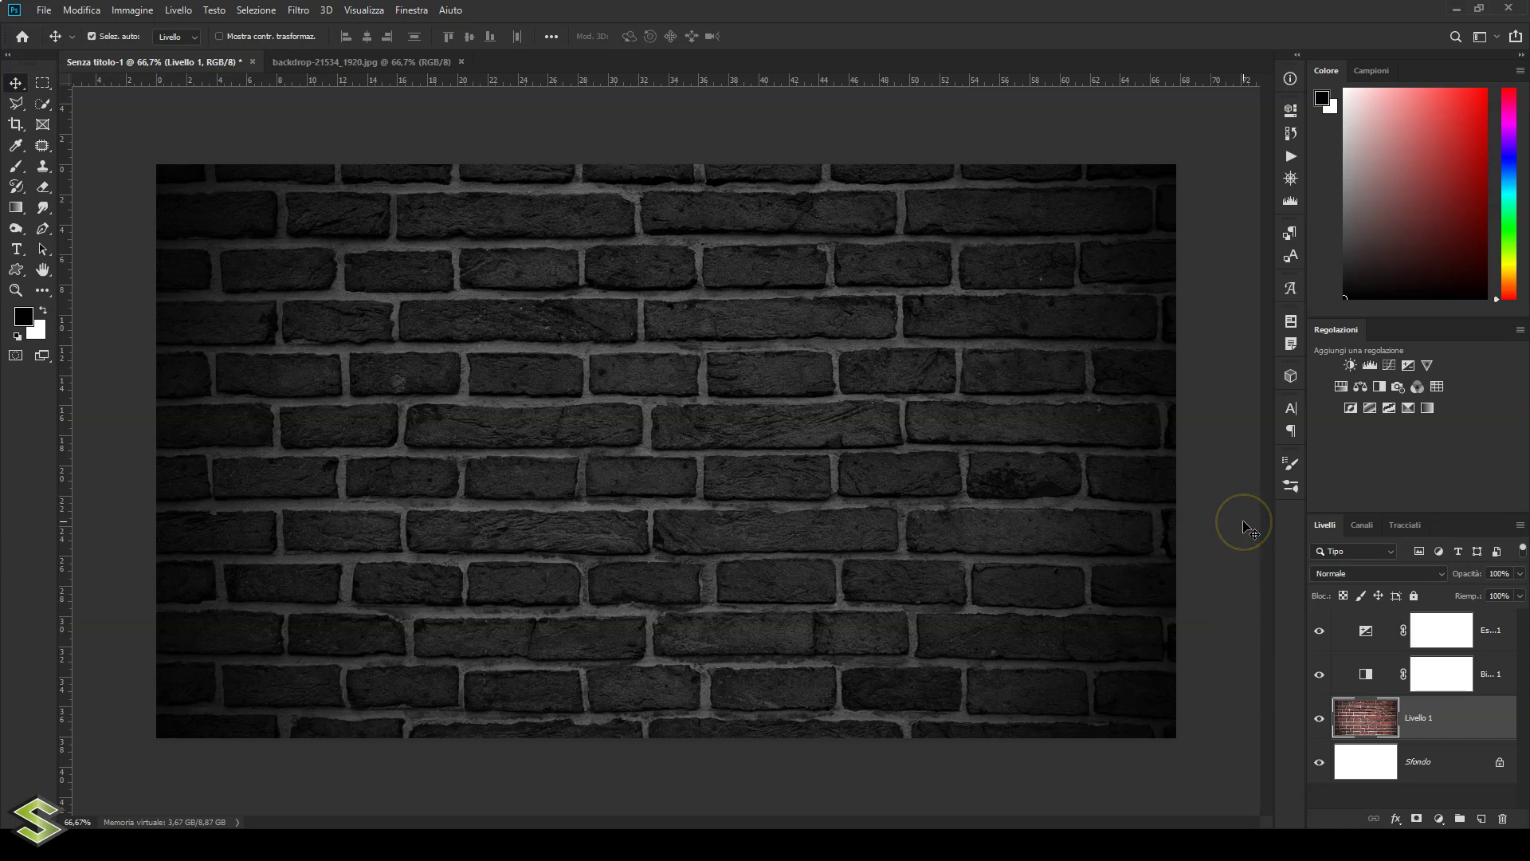
Draw a 1020 × 393 px rounded rectangle with a 40 px corner radius.
left_click(16, 271)
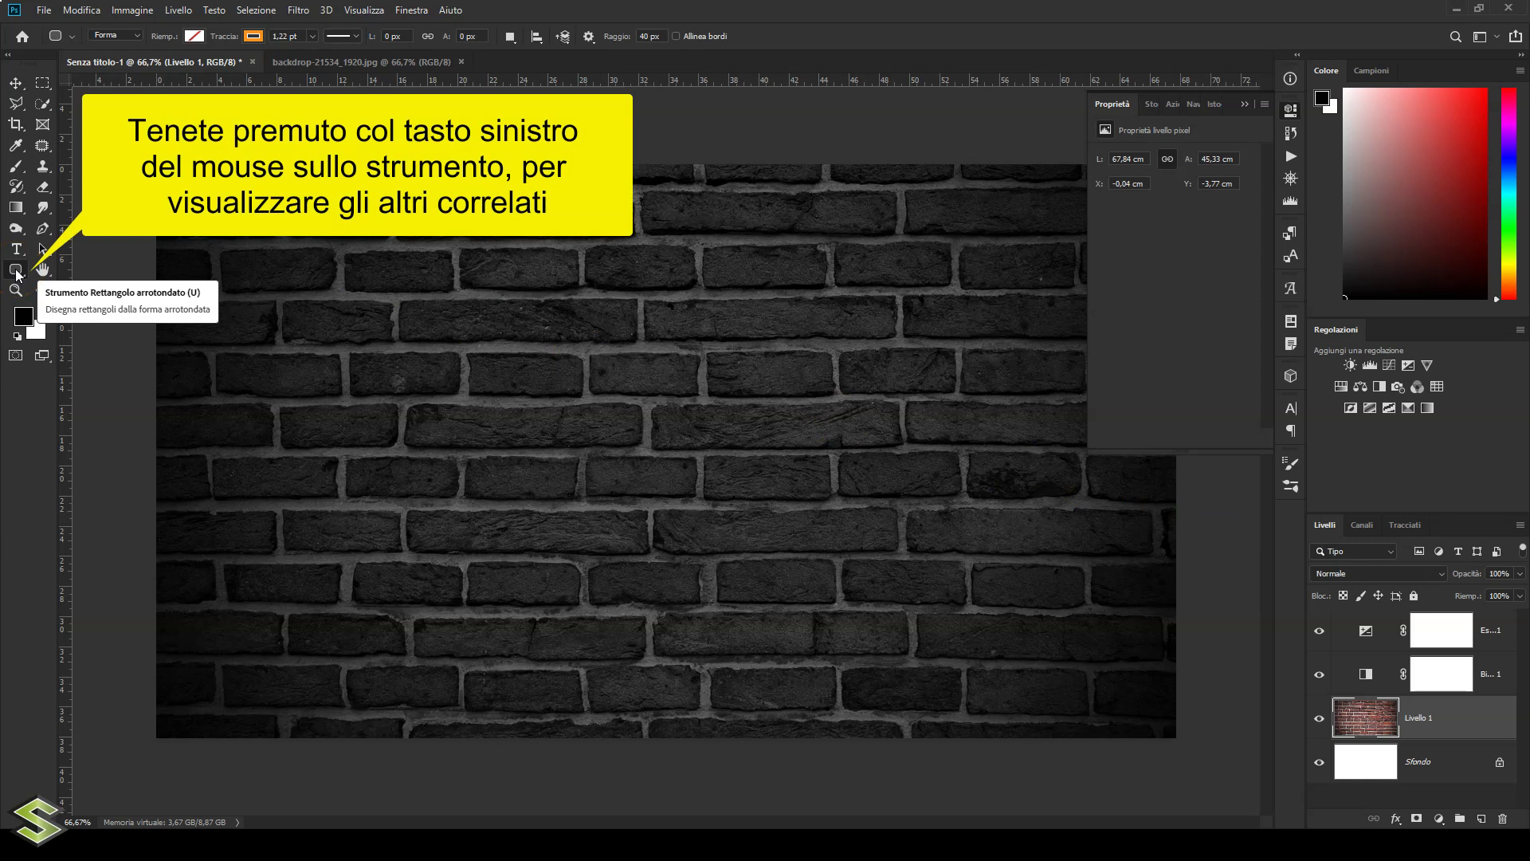
left_click_drag(16, 273, 45, 286)
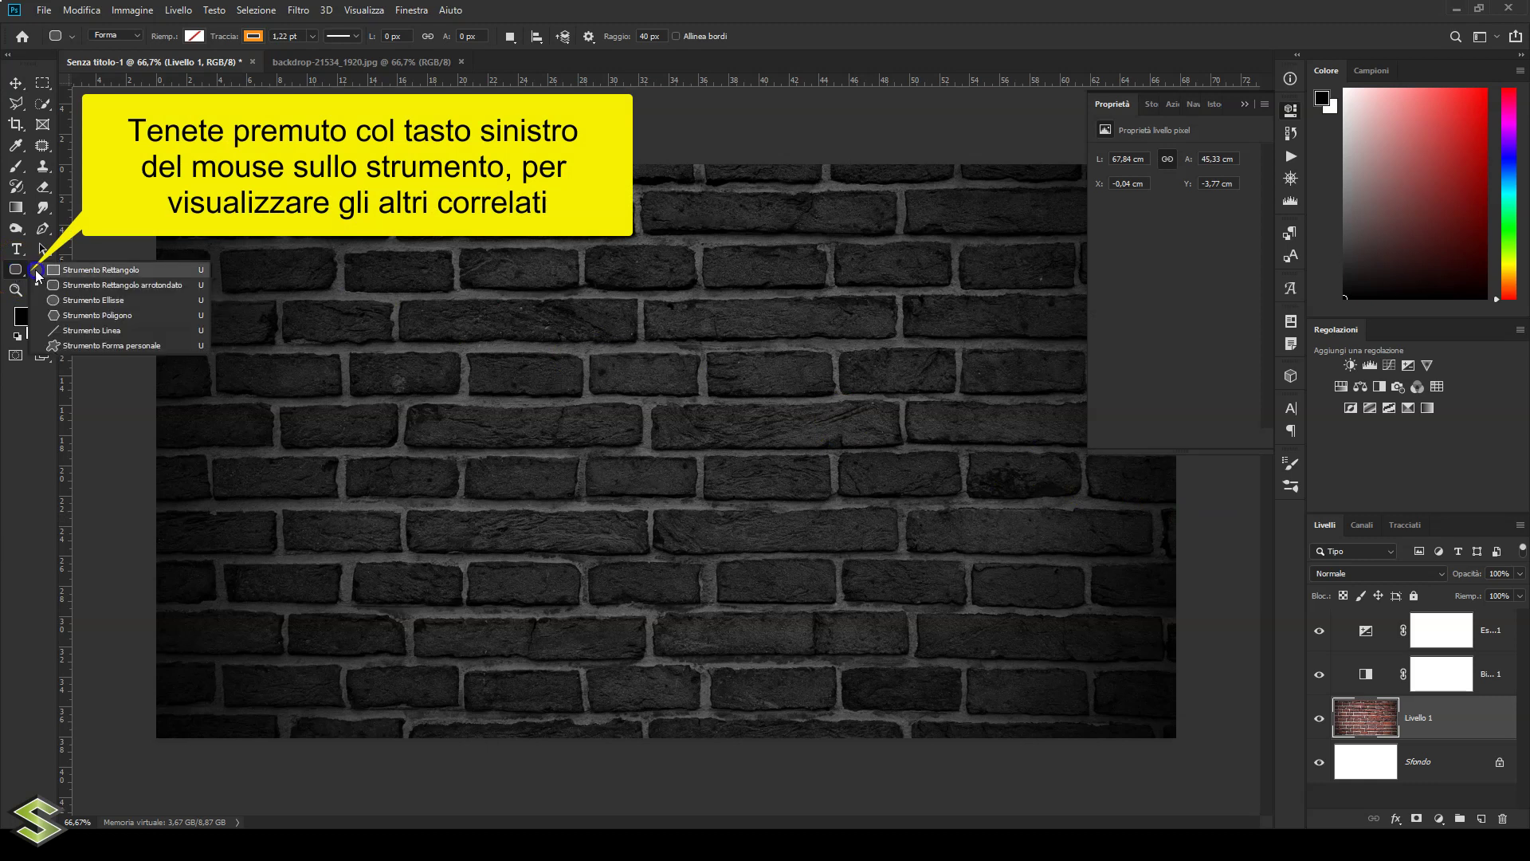
left_click(56, 285)
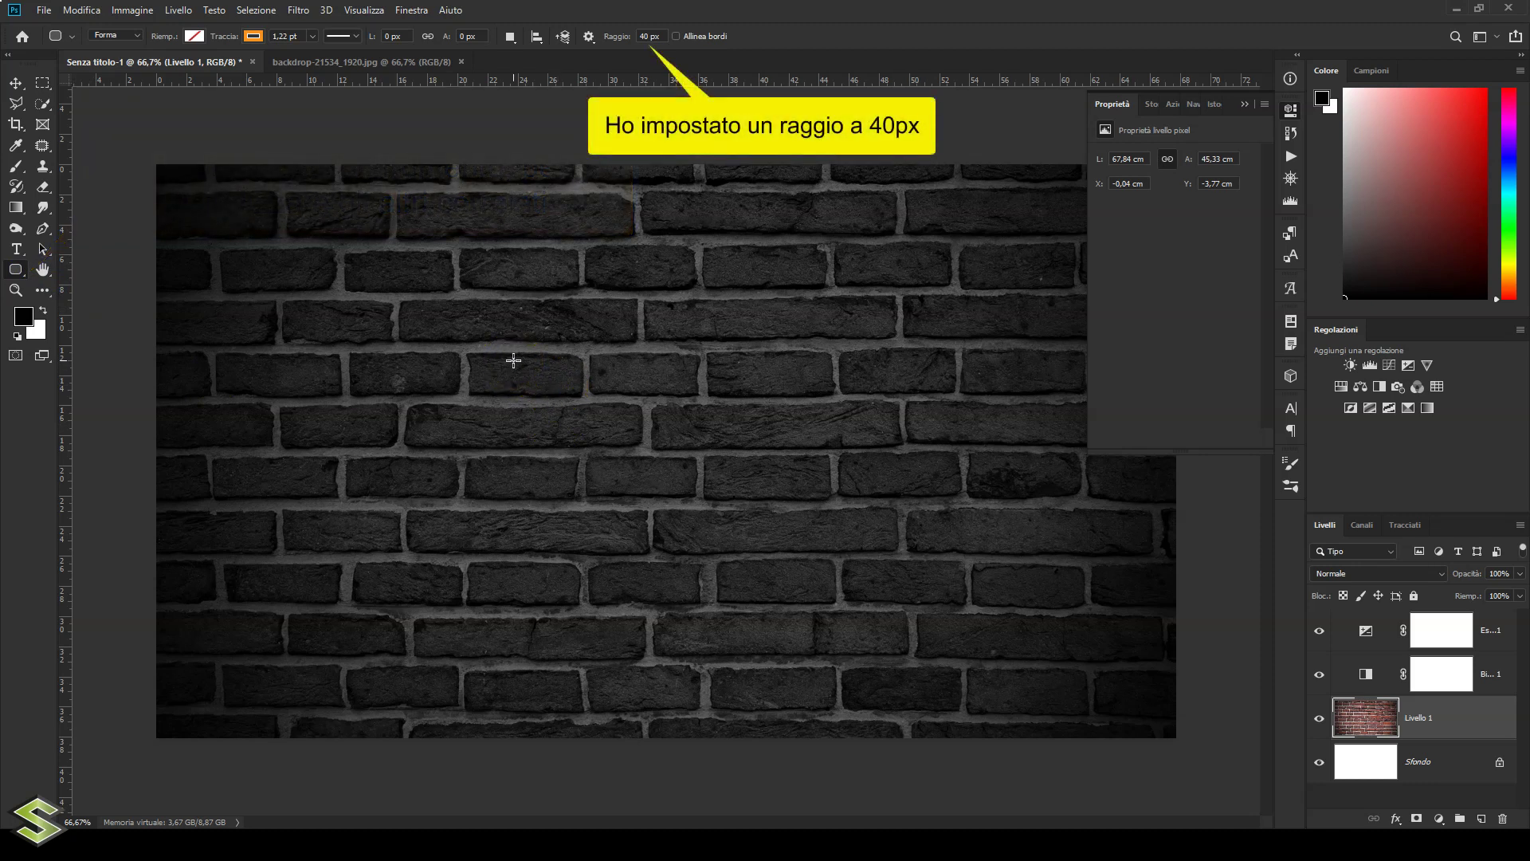
left_click(513, 361)
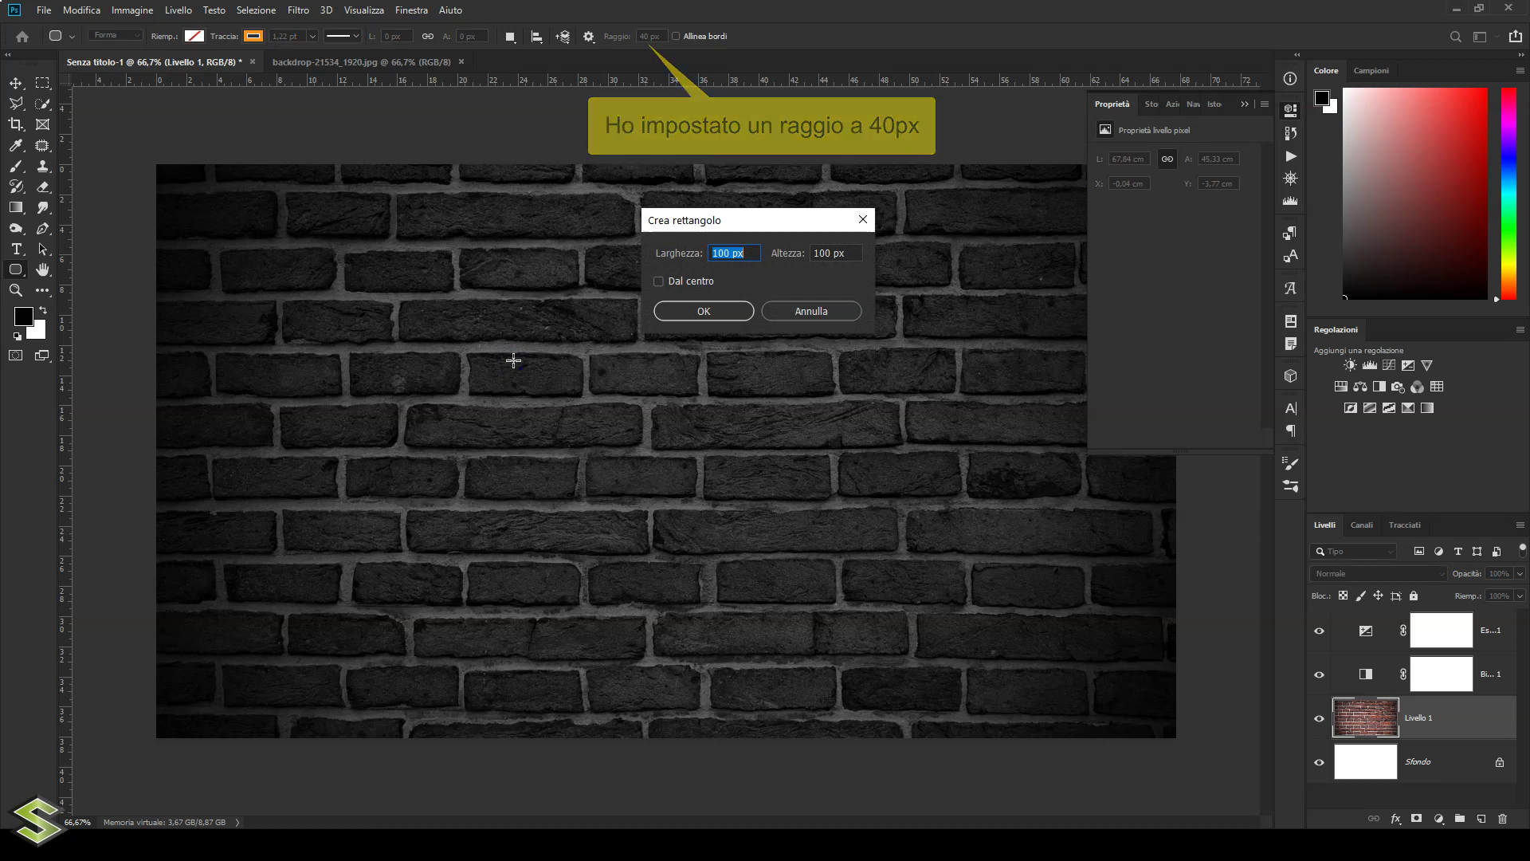
left_click(719, 254)
type("102")
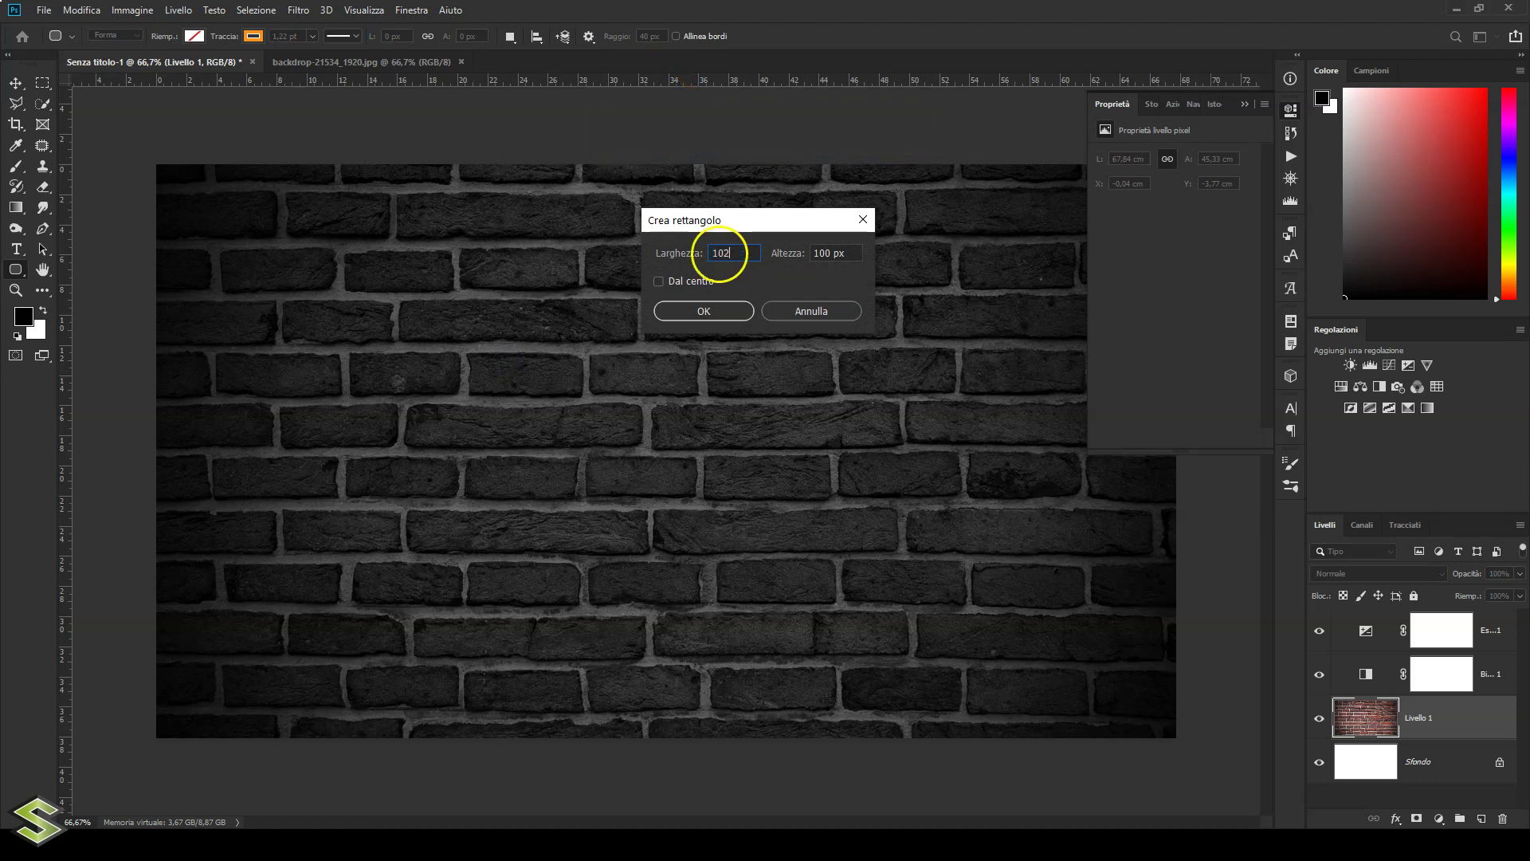
double_click(829, 252)
type("393")
left_click(700, 310)
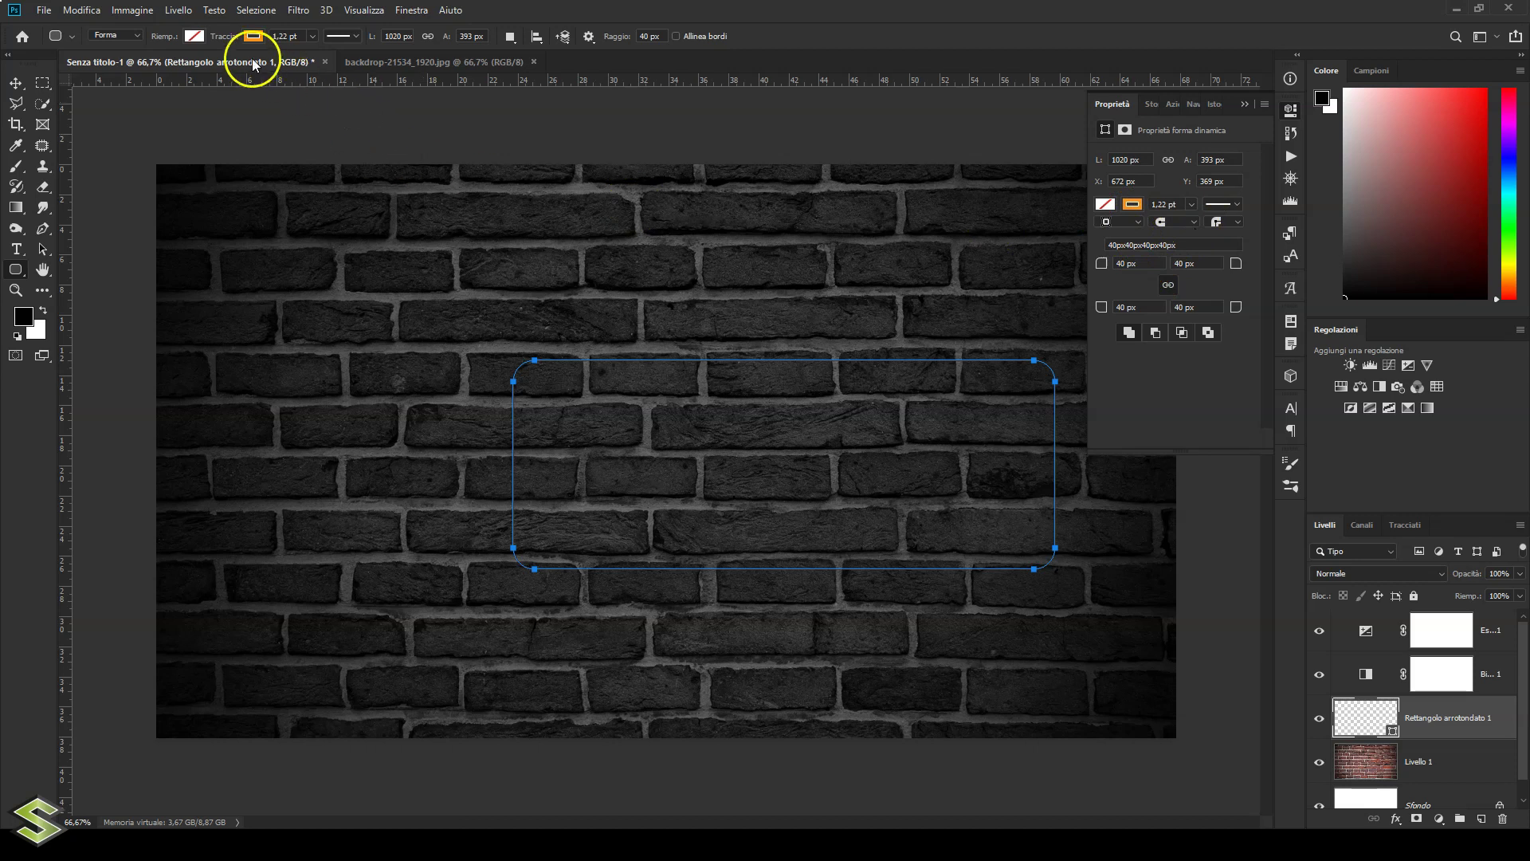
Give the rectangle a 7 pt white outline and move its layer to the top.
left_click(1157, 202)
type("7")
left_click(1132, 203)
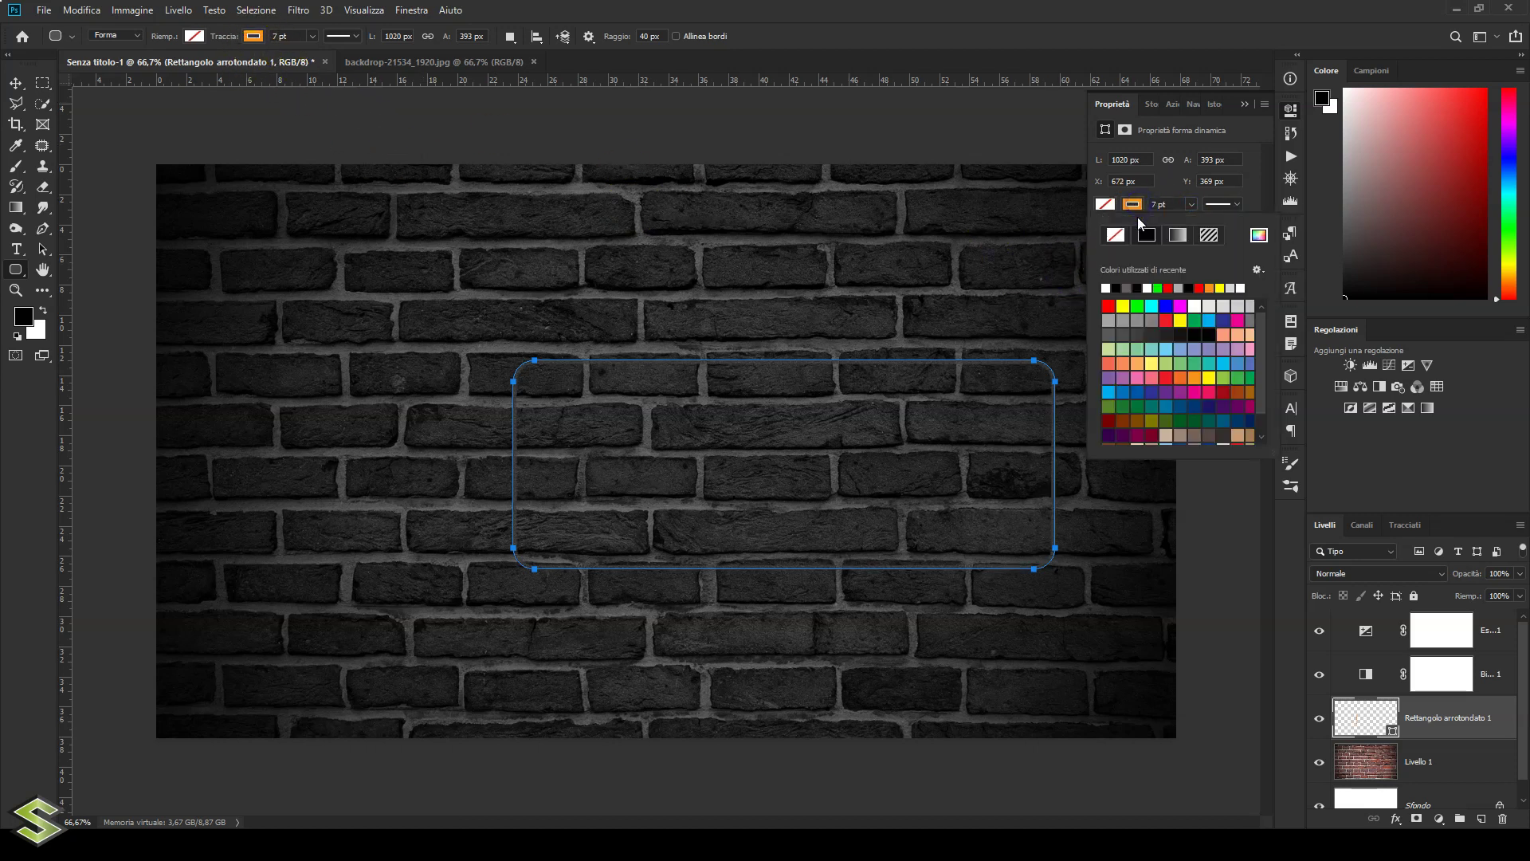
left_click(1106, 287)
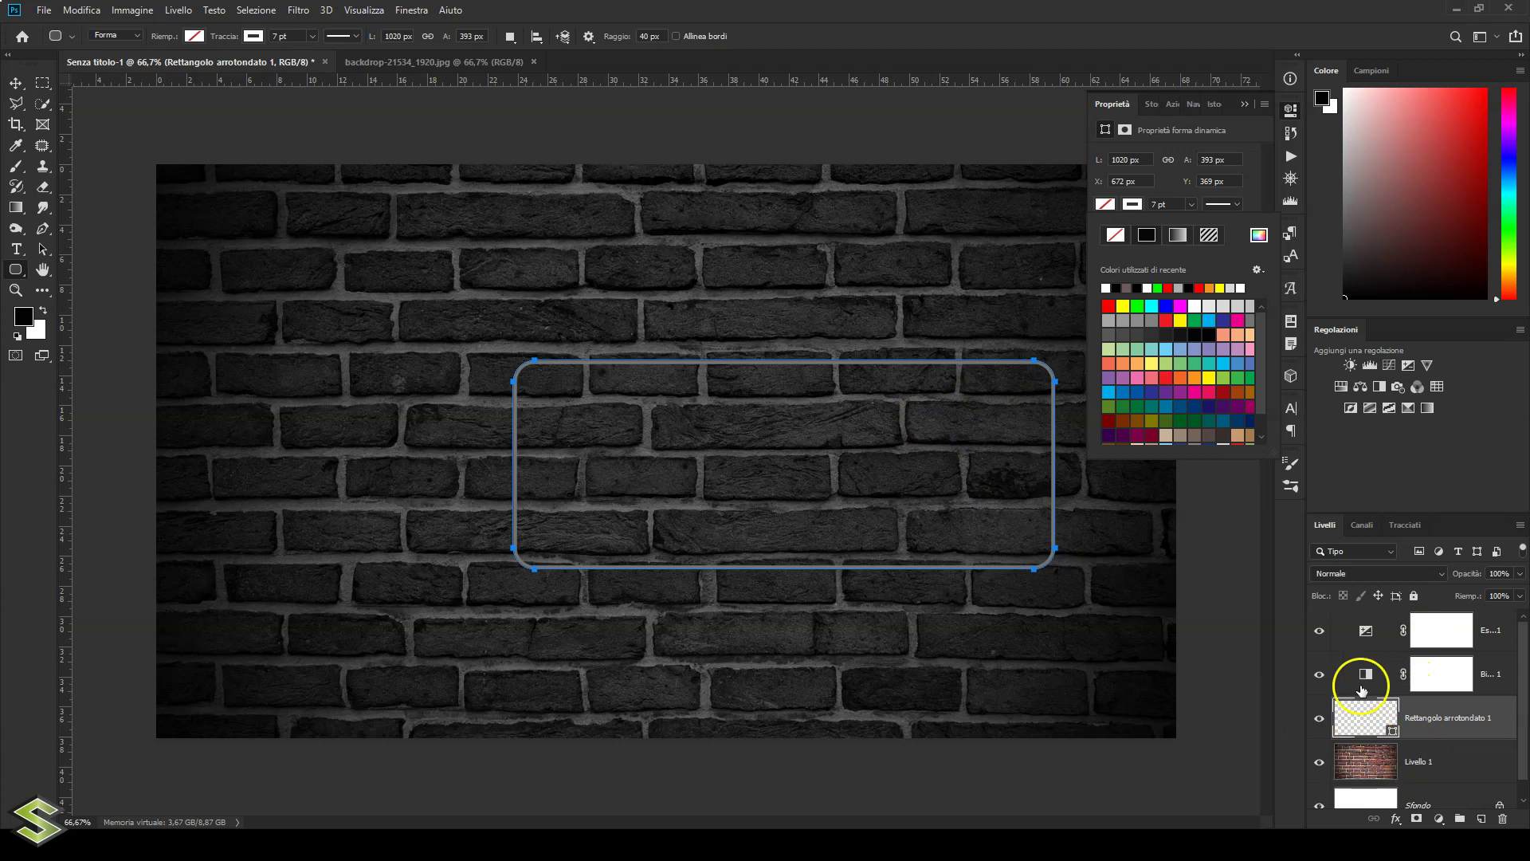
left_click_drag(1367, 713, 1427, 618)
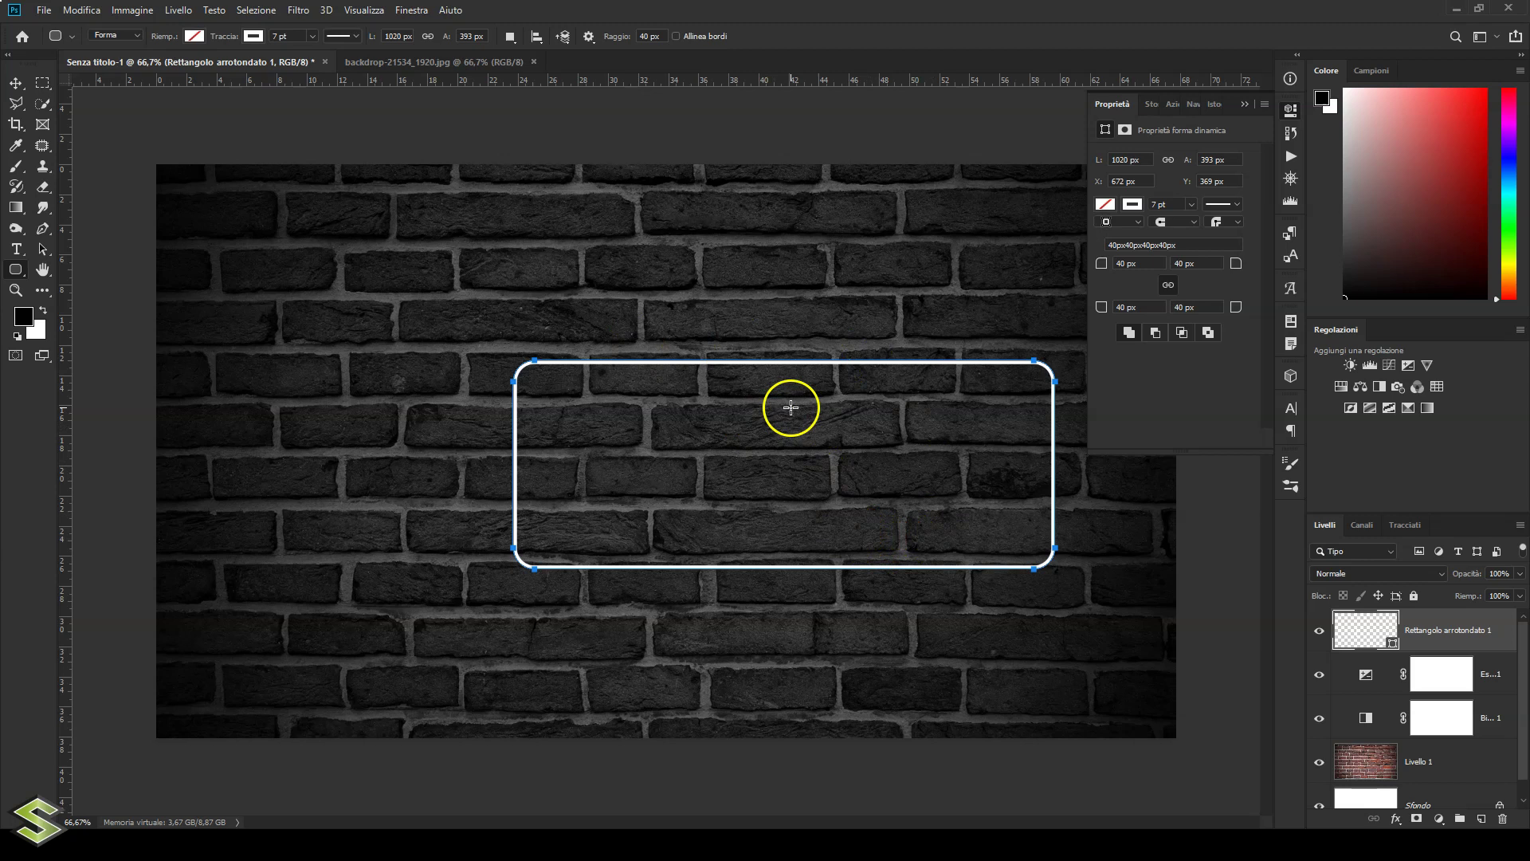
Centre the frame horizontally against the background layer and move it slightly lower.
left_click(21, 89)
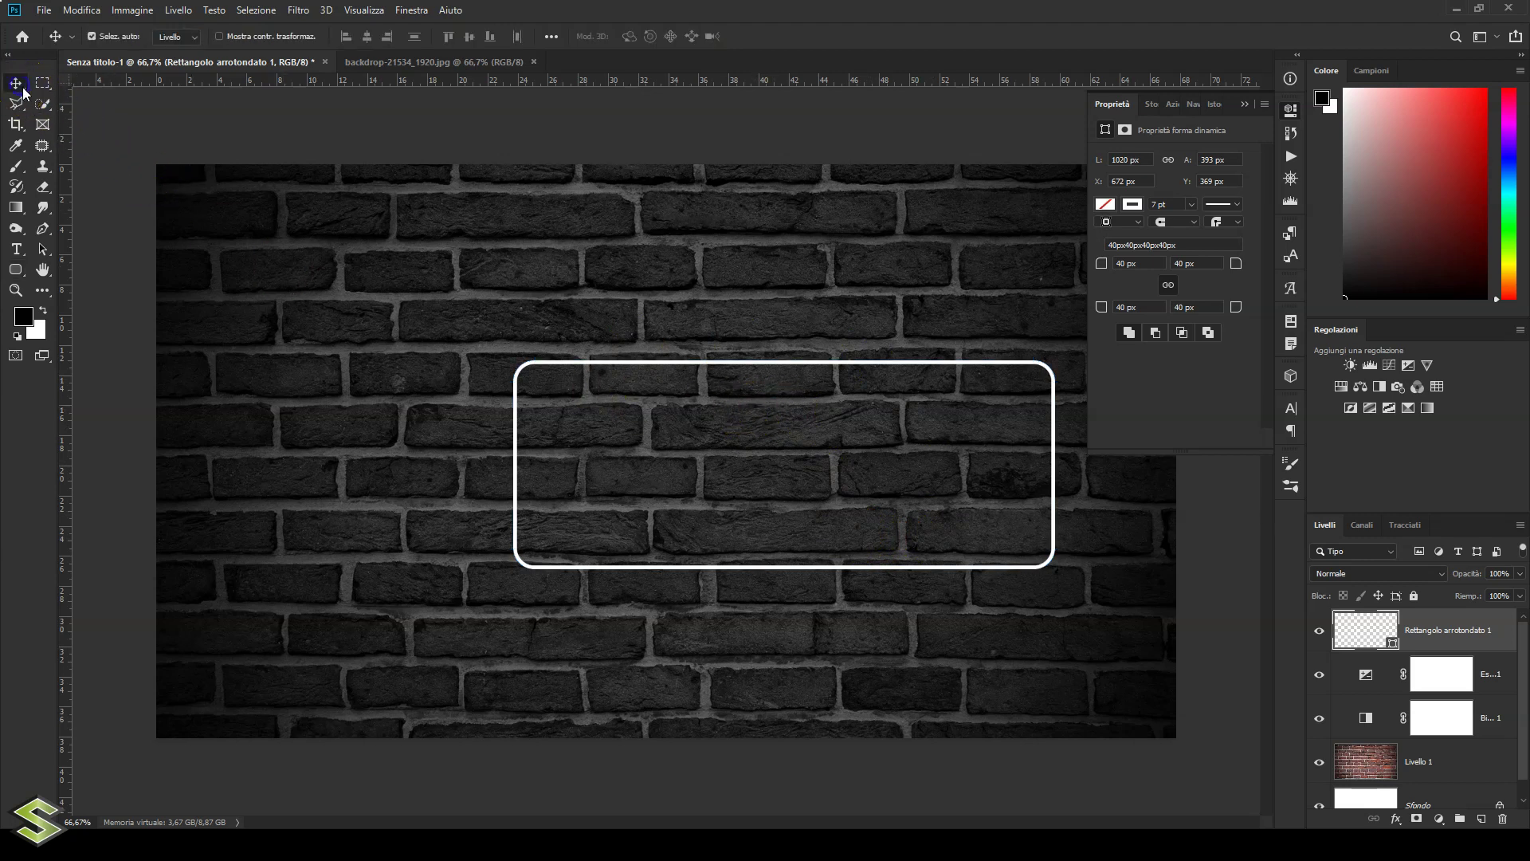
scroll(717, 375, "down", 1)
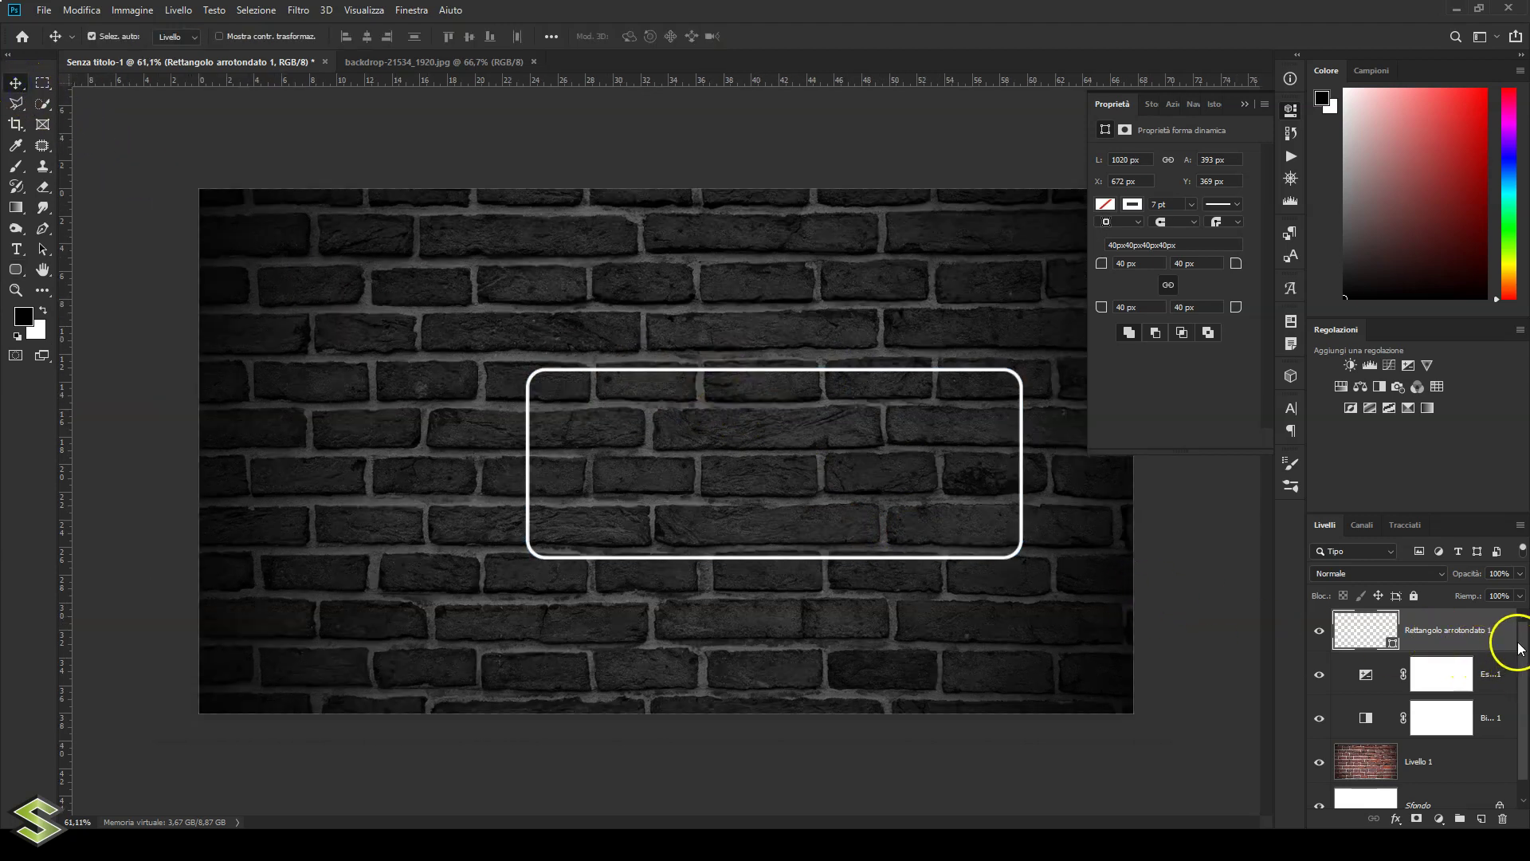
left_click(1519, 650)
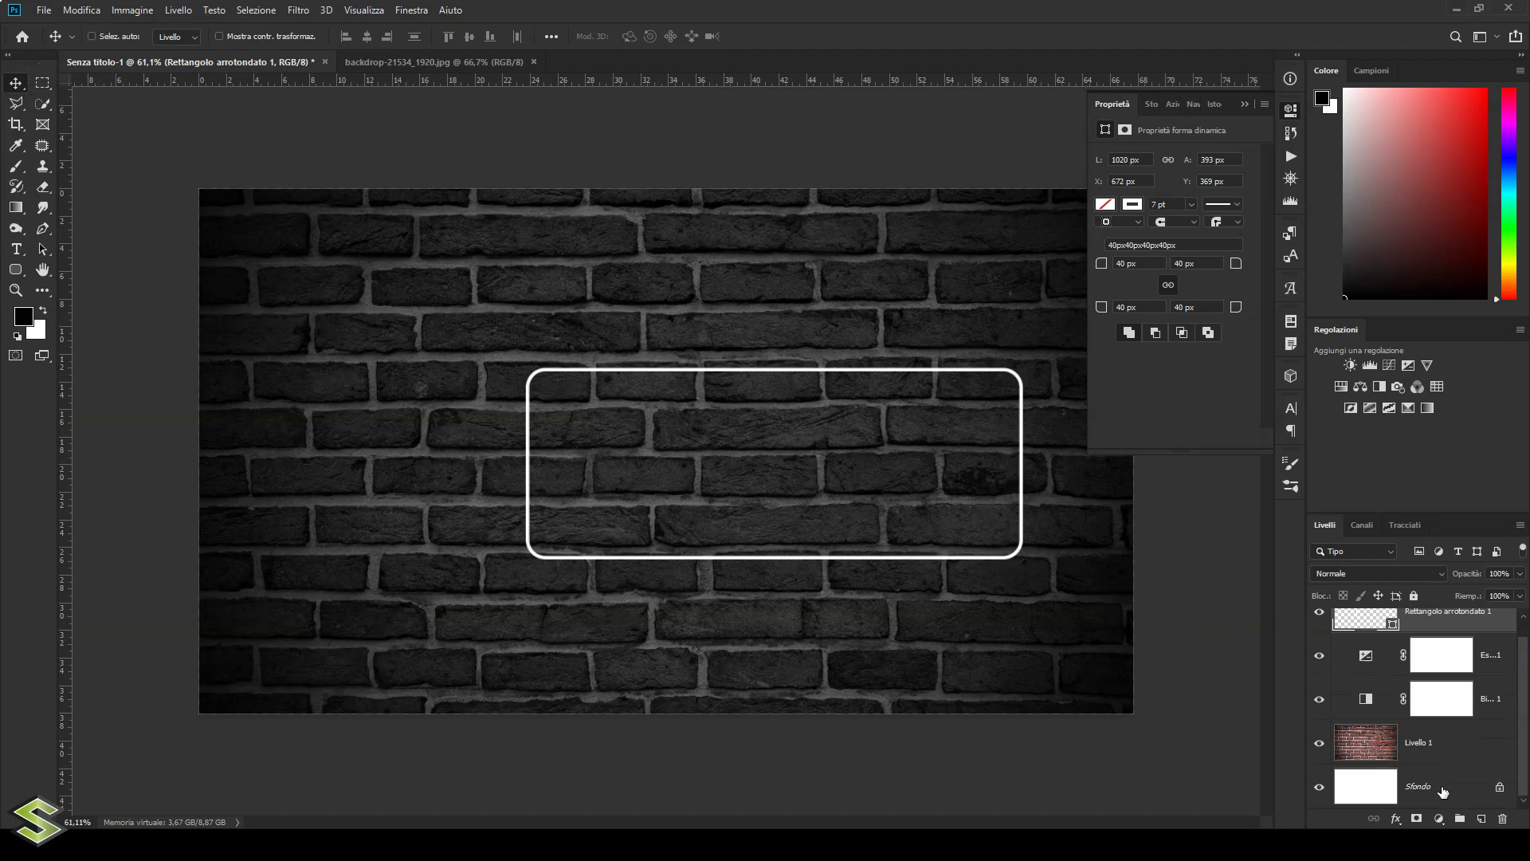
left_click(1444, 790)
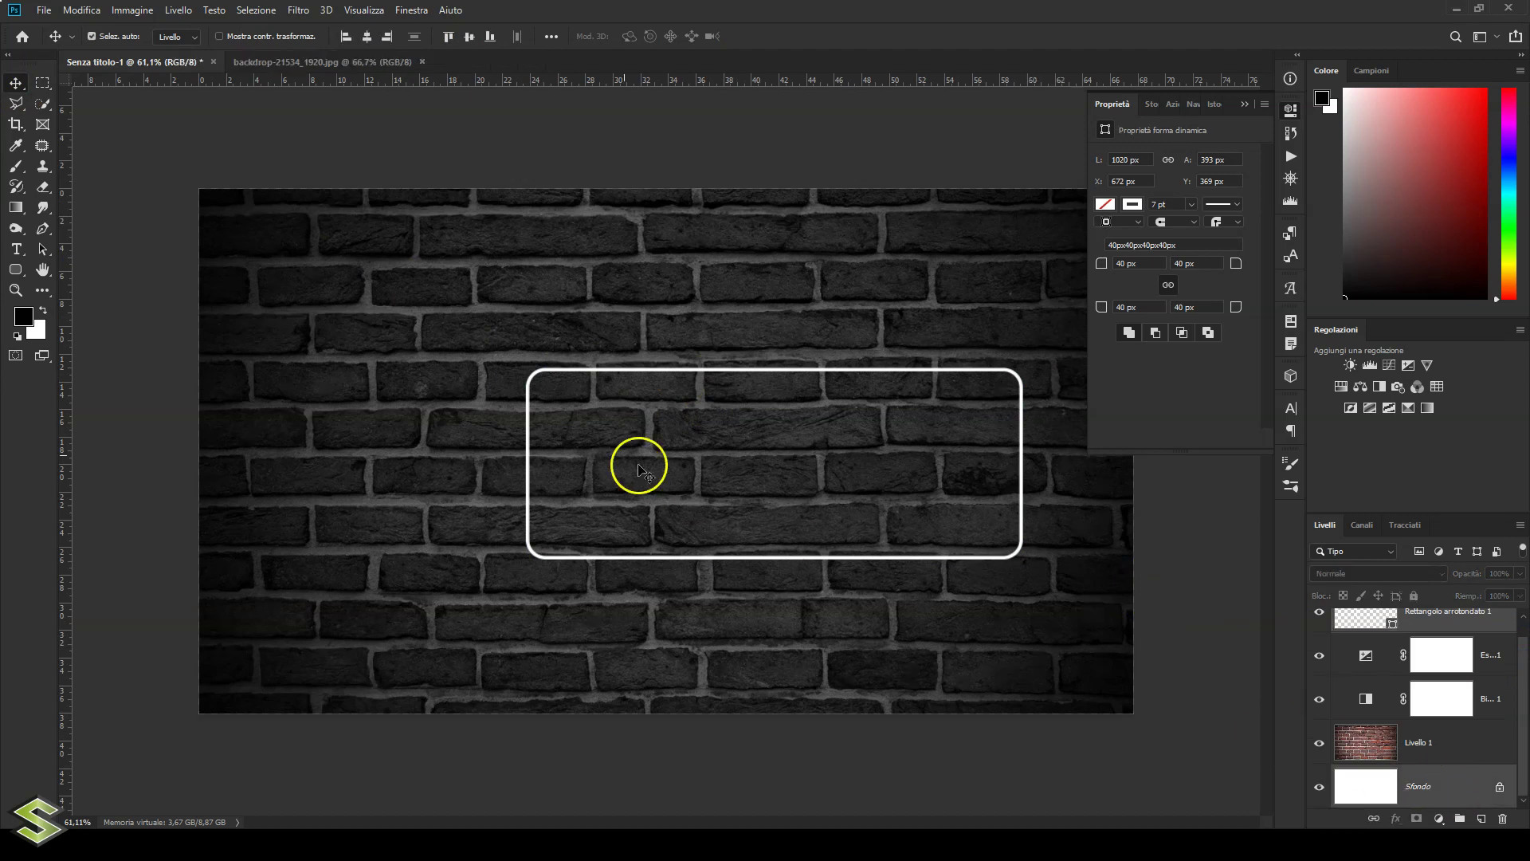
left_click(367, 37)
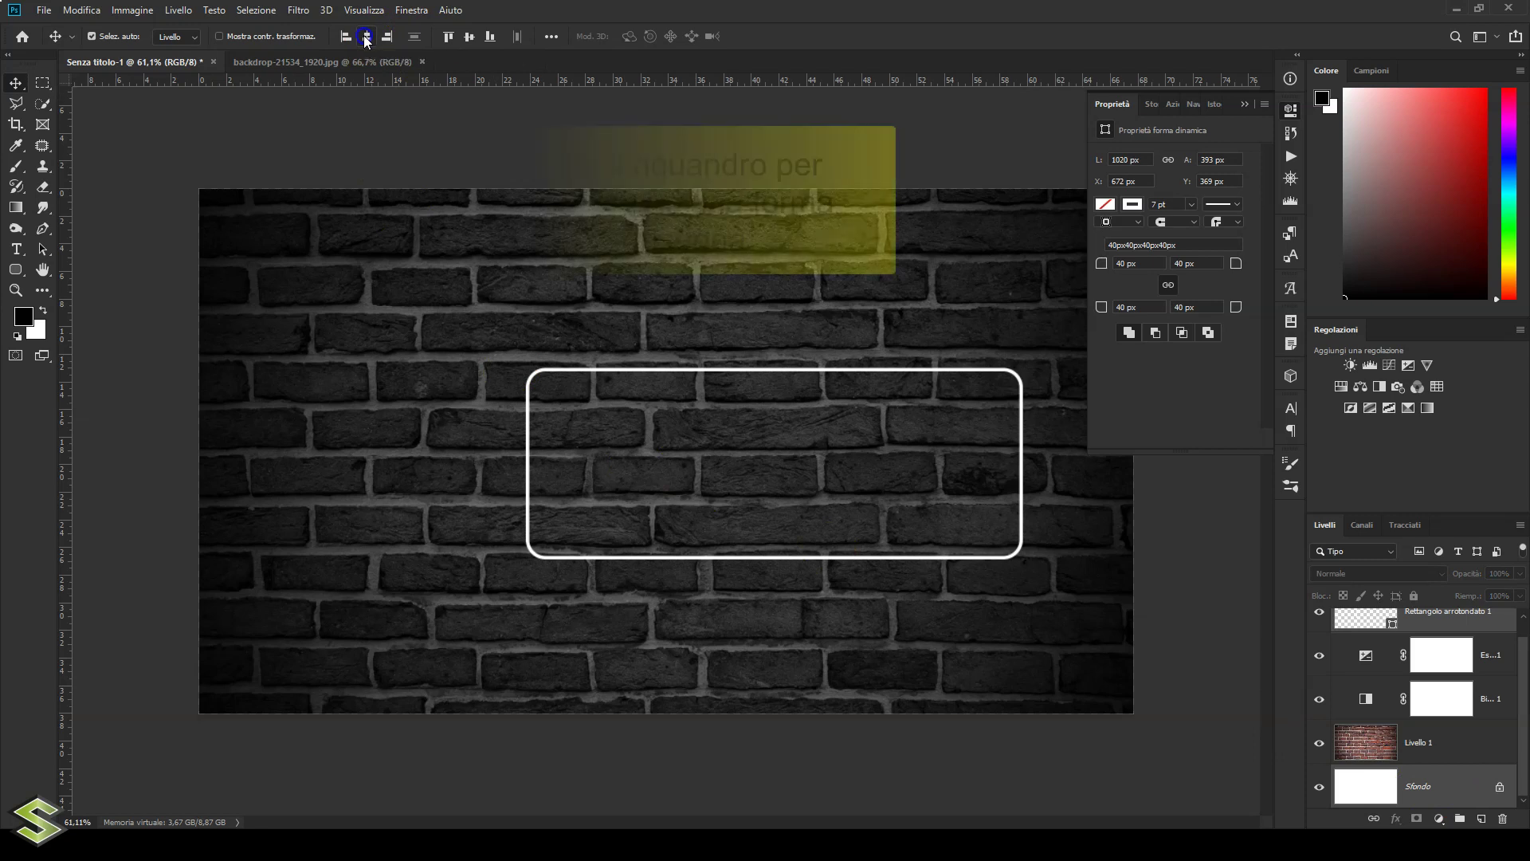
left_click_drag(679, 356, 679, 372)
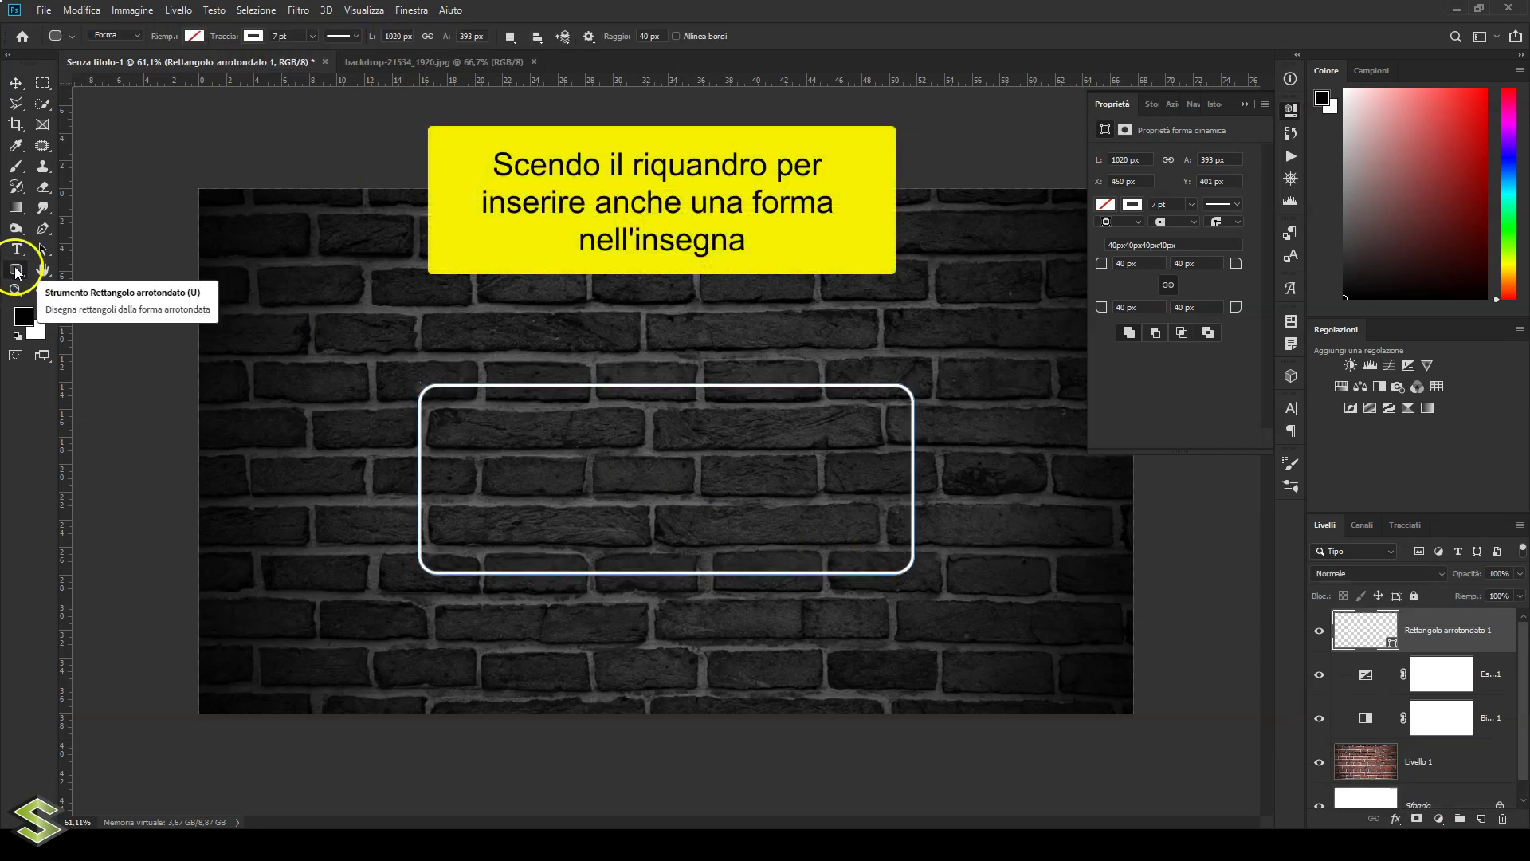
left_click(16, 269)
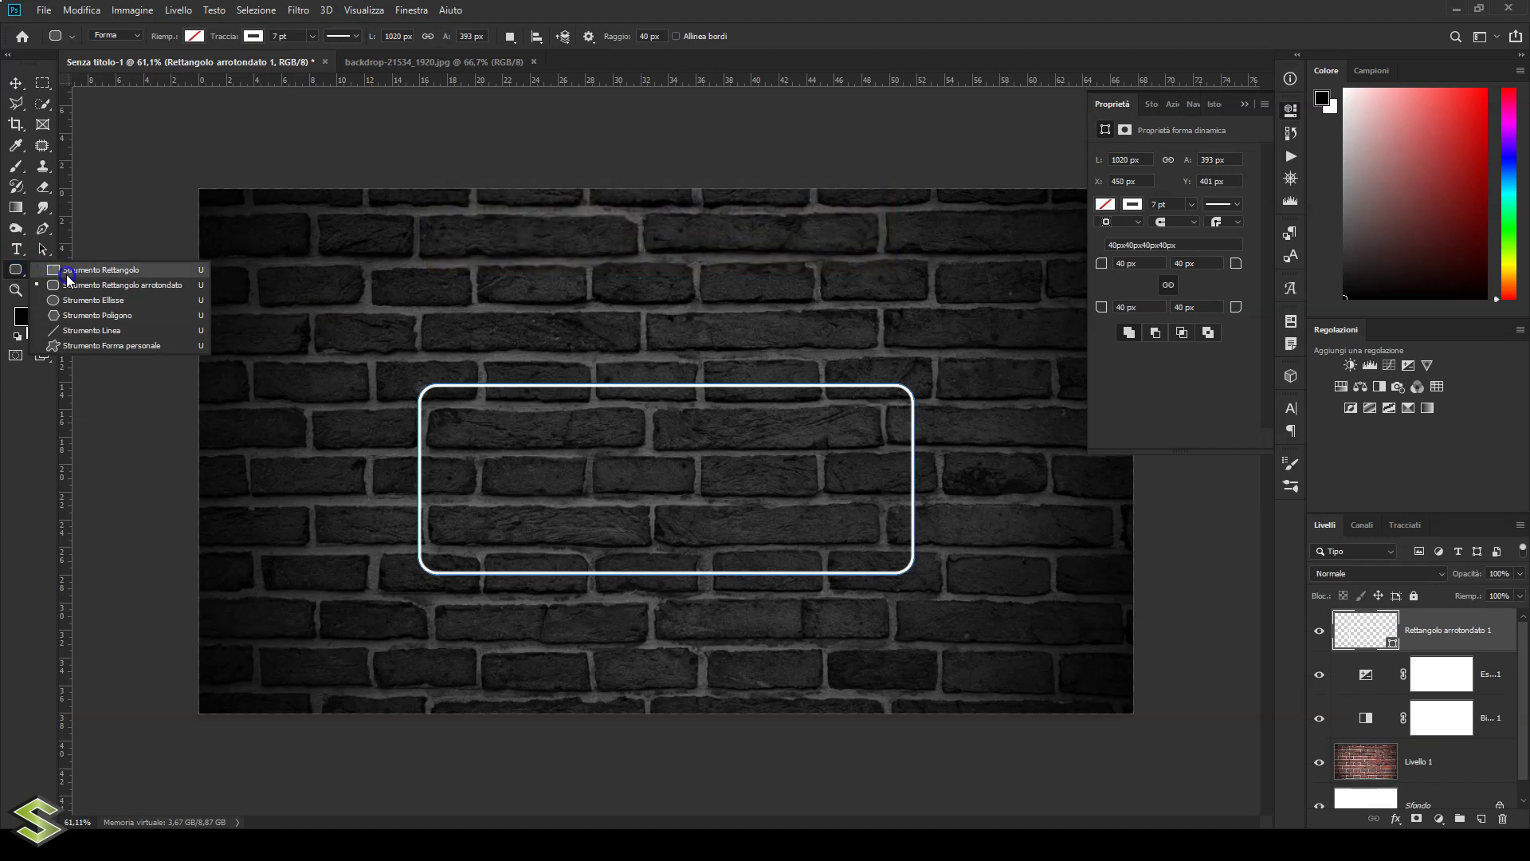
Load the Animali shape set into the Custom Shape tool's library.
left_click_drag(16, 273, 112, 341)
left_click(112, 345)
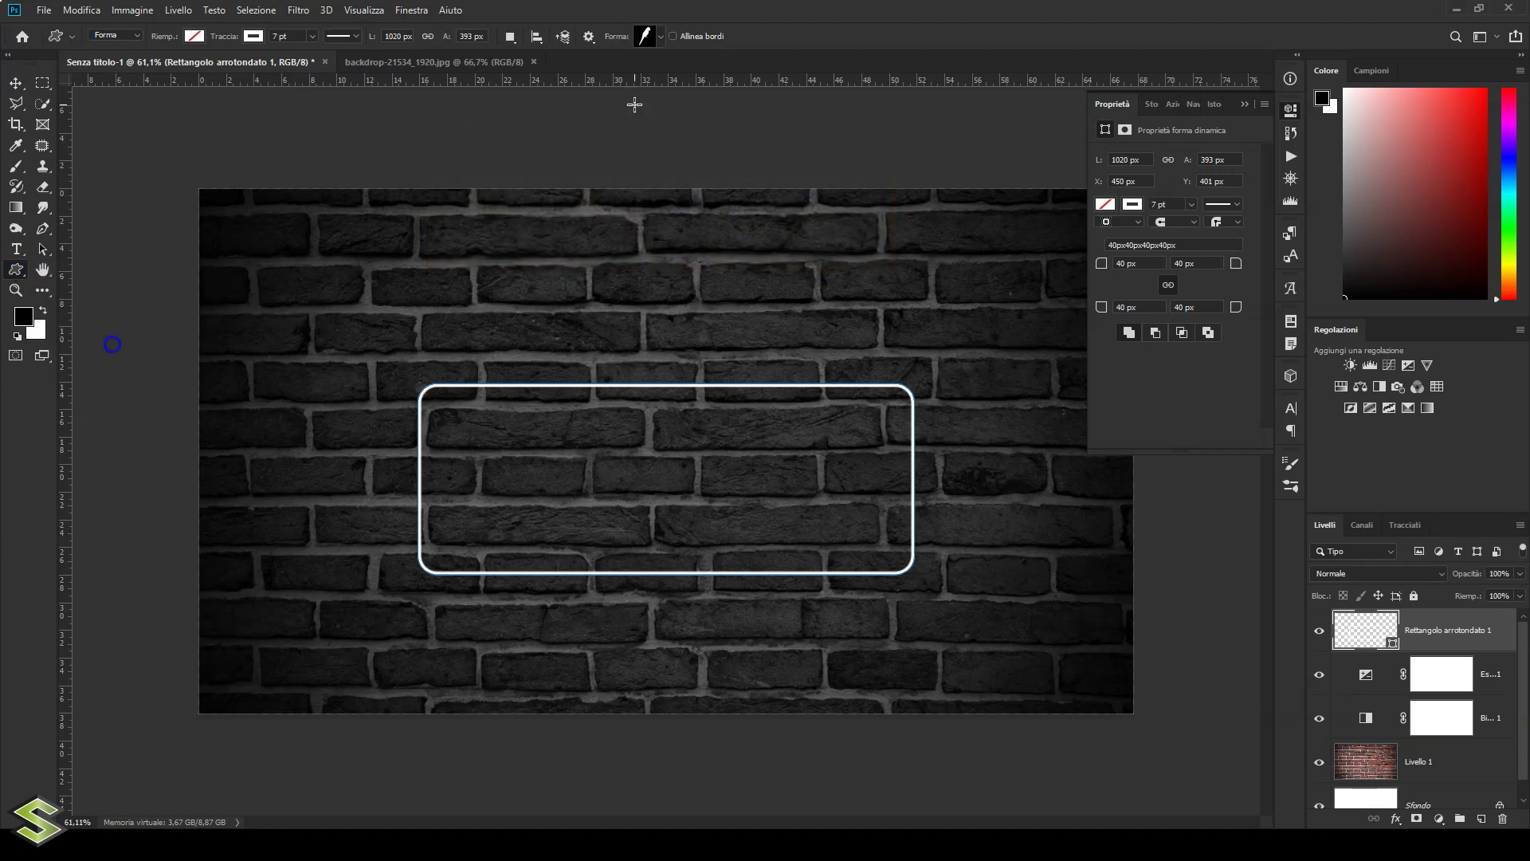
left_click(659, 33)
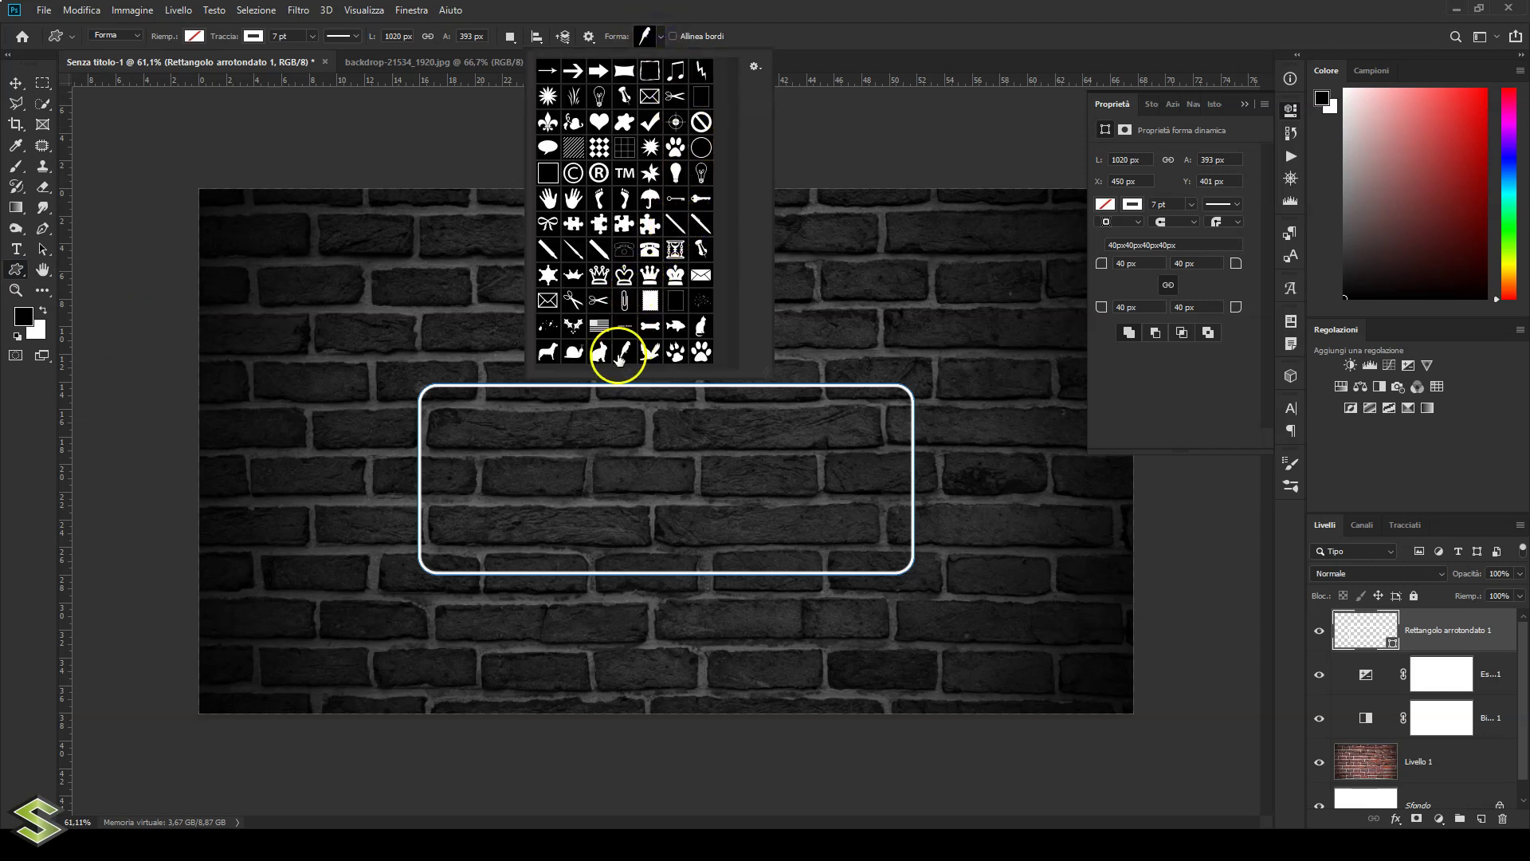
left_click(754, 68)
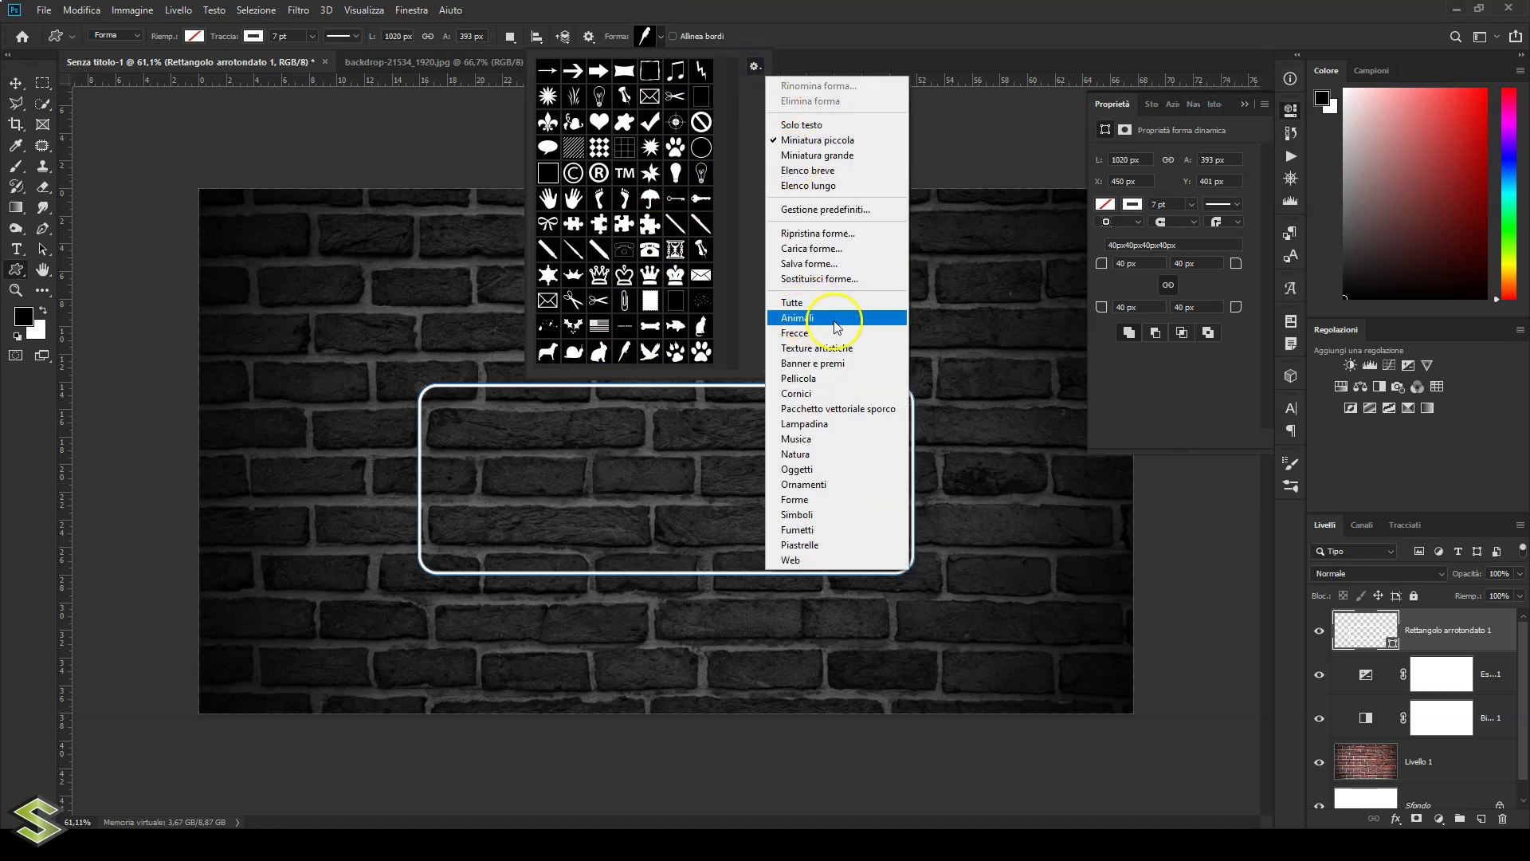
left_click(625, 351)
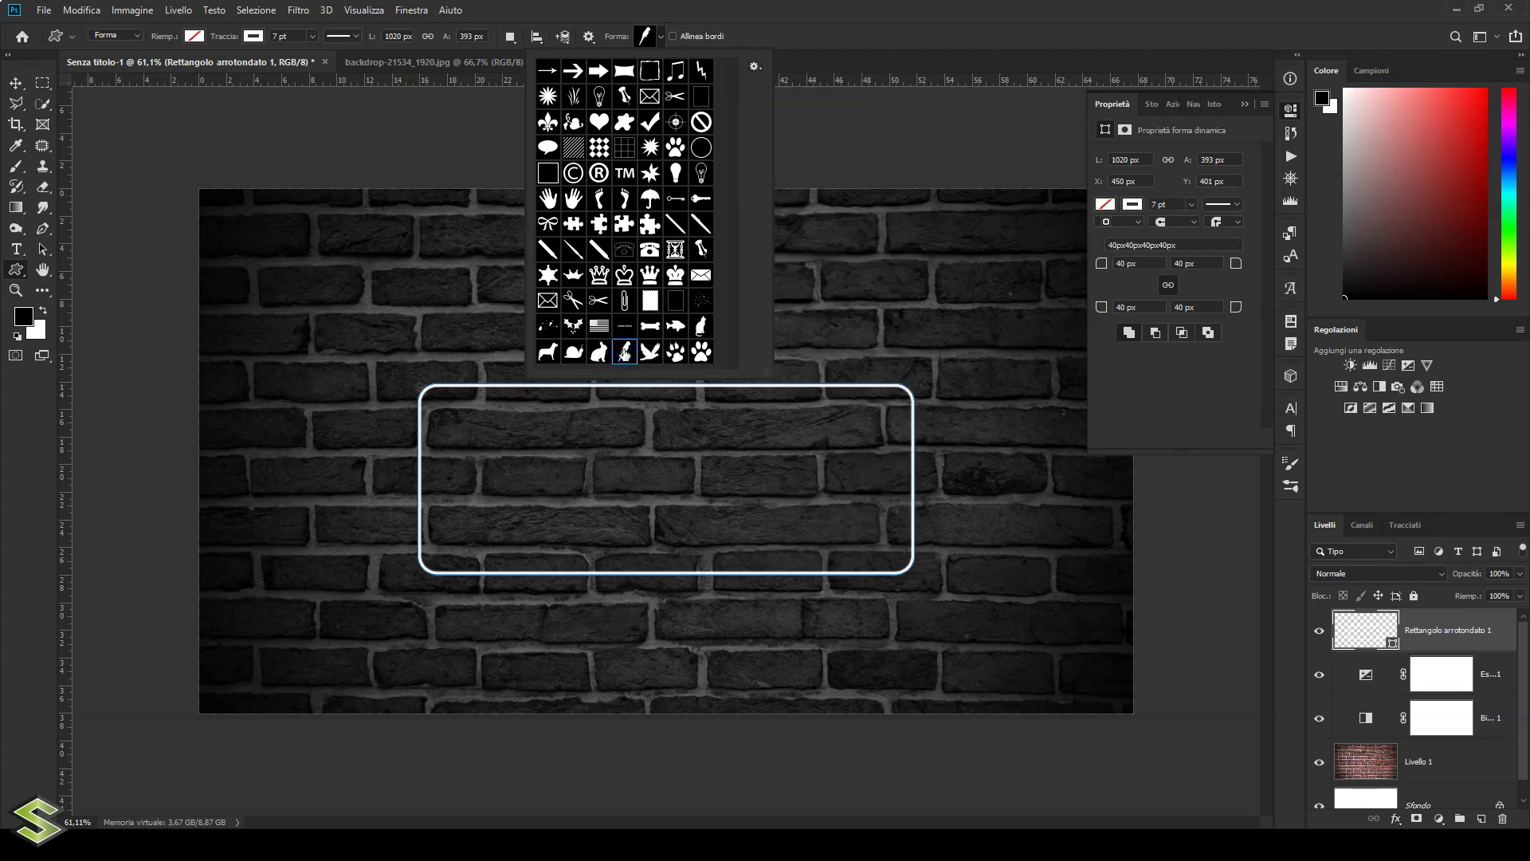
Place a 232 px wide parrot shape and move it onto the frame's top-left corner.
left_click(478, 281)
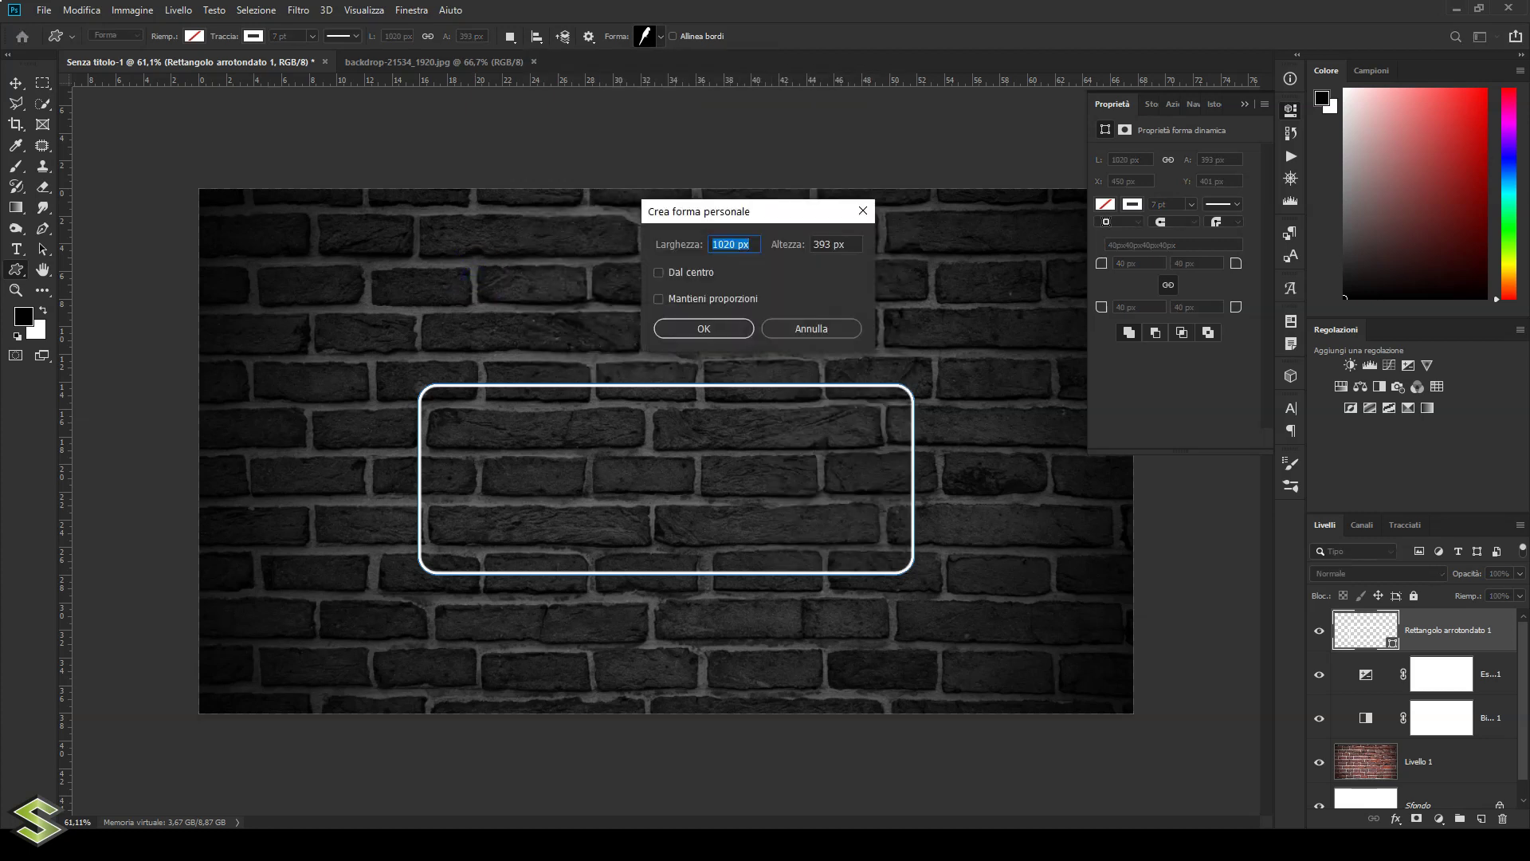
type("23")
key("Tab")
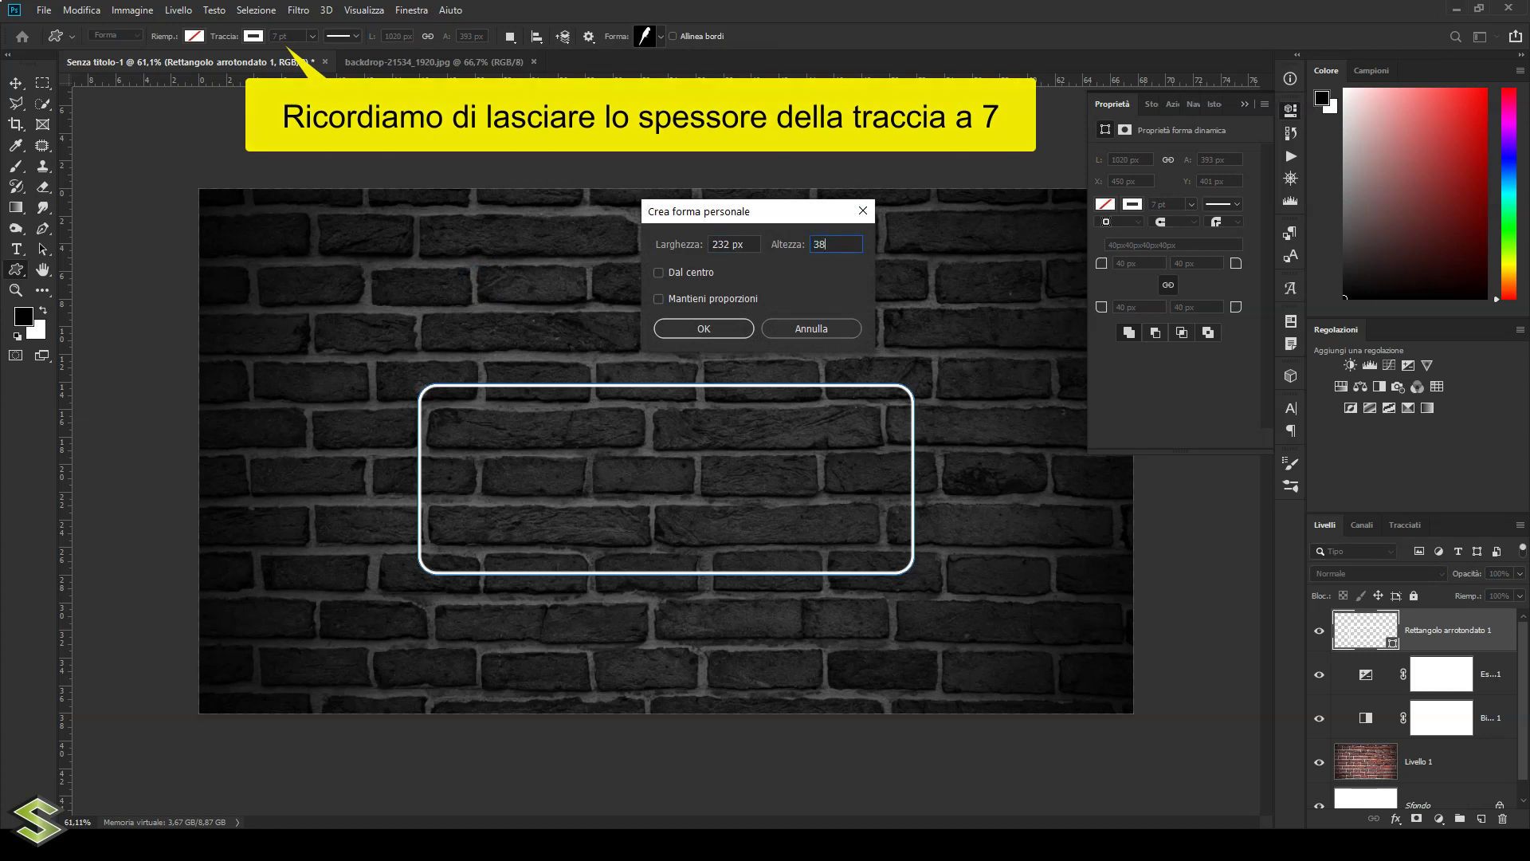
type("0")
left_click(693, 328)
left_click(15, 82)
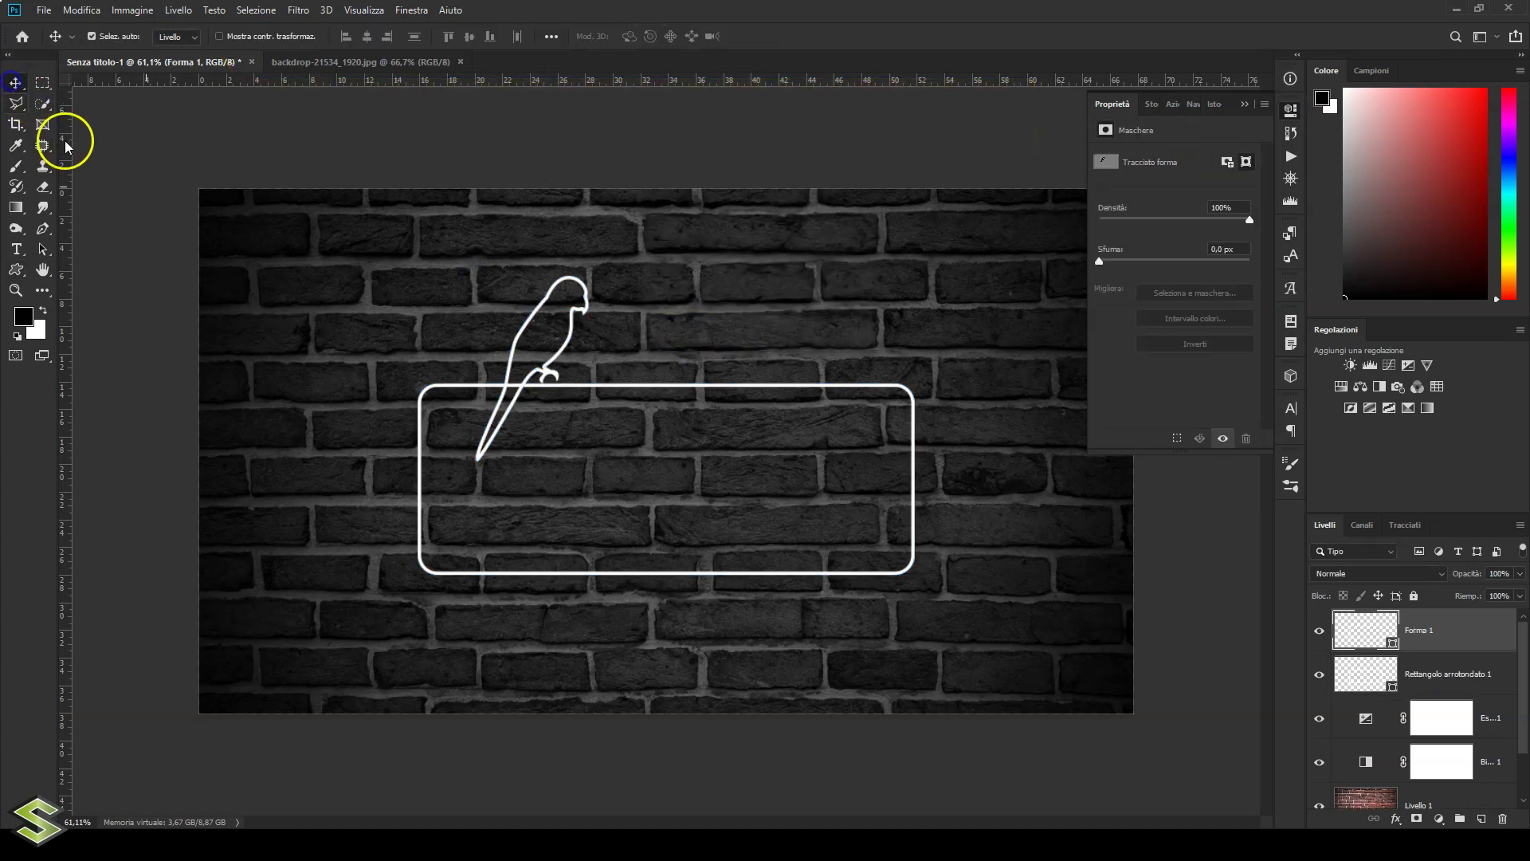
mouse_move(567, 344)
left_mouse_down()
mouse_move(483, 343)
mouse_move(445, 362)
left_mouse_up()
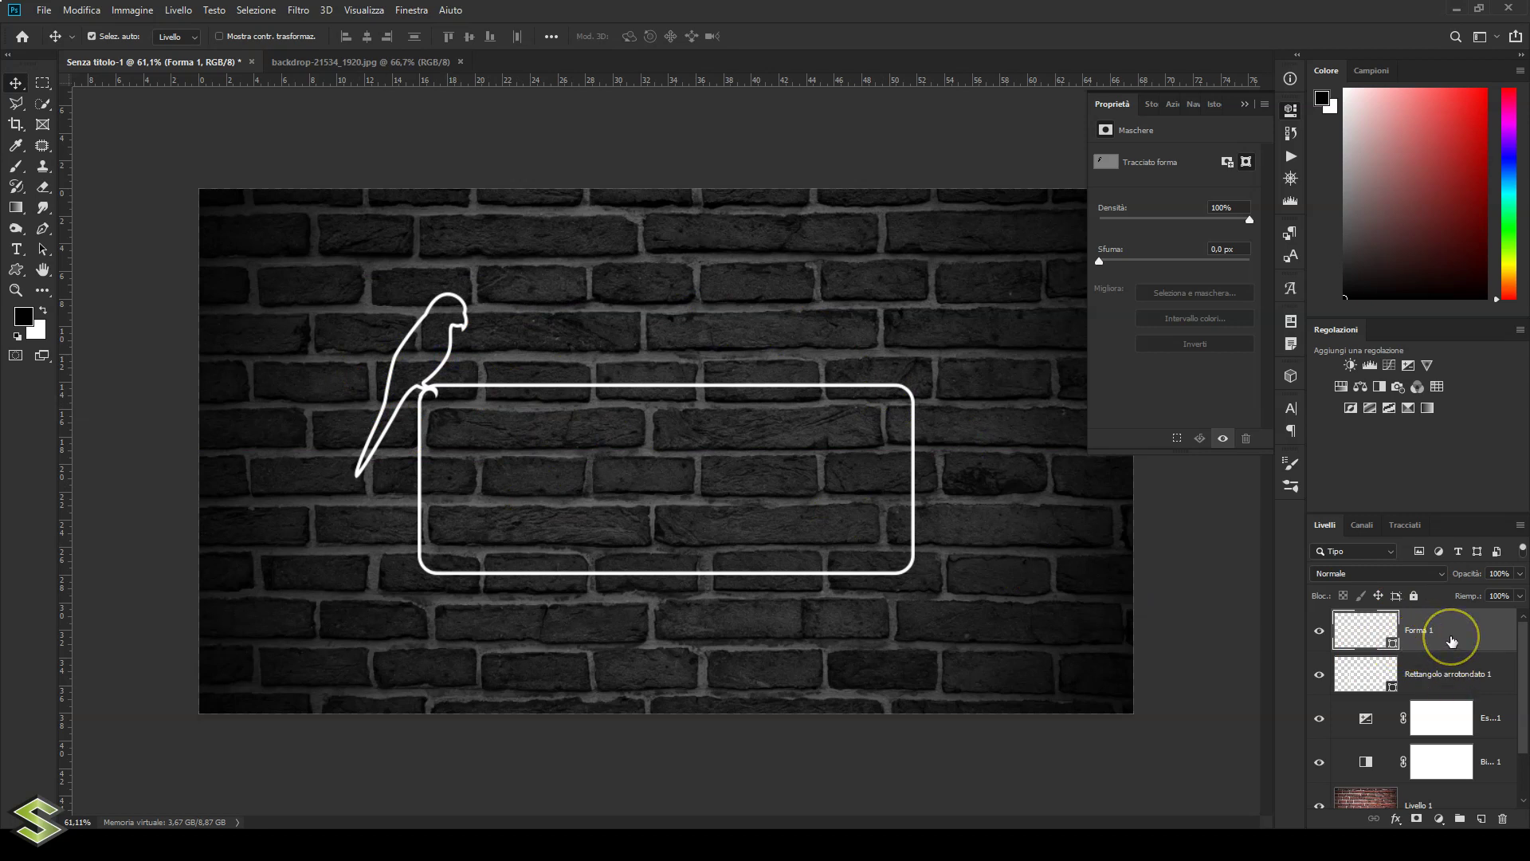
Select Rettangolo arrotondato 1 with Forma 1 and merge them using Ctrl+E.
left_click(1502, 673)
left_click(1502, 675, "ctrl")
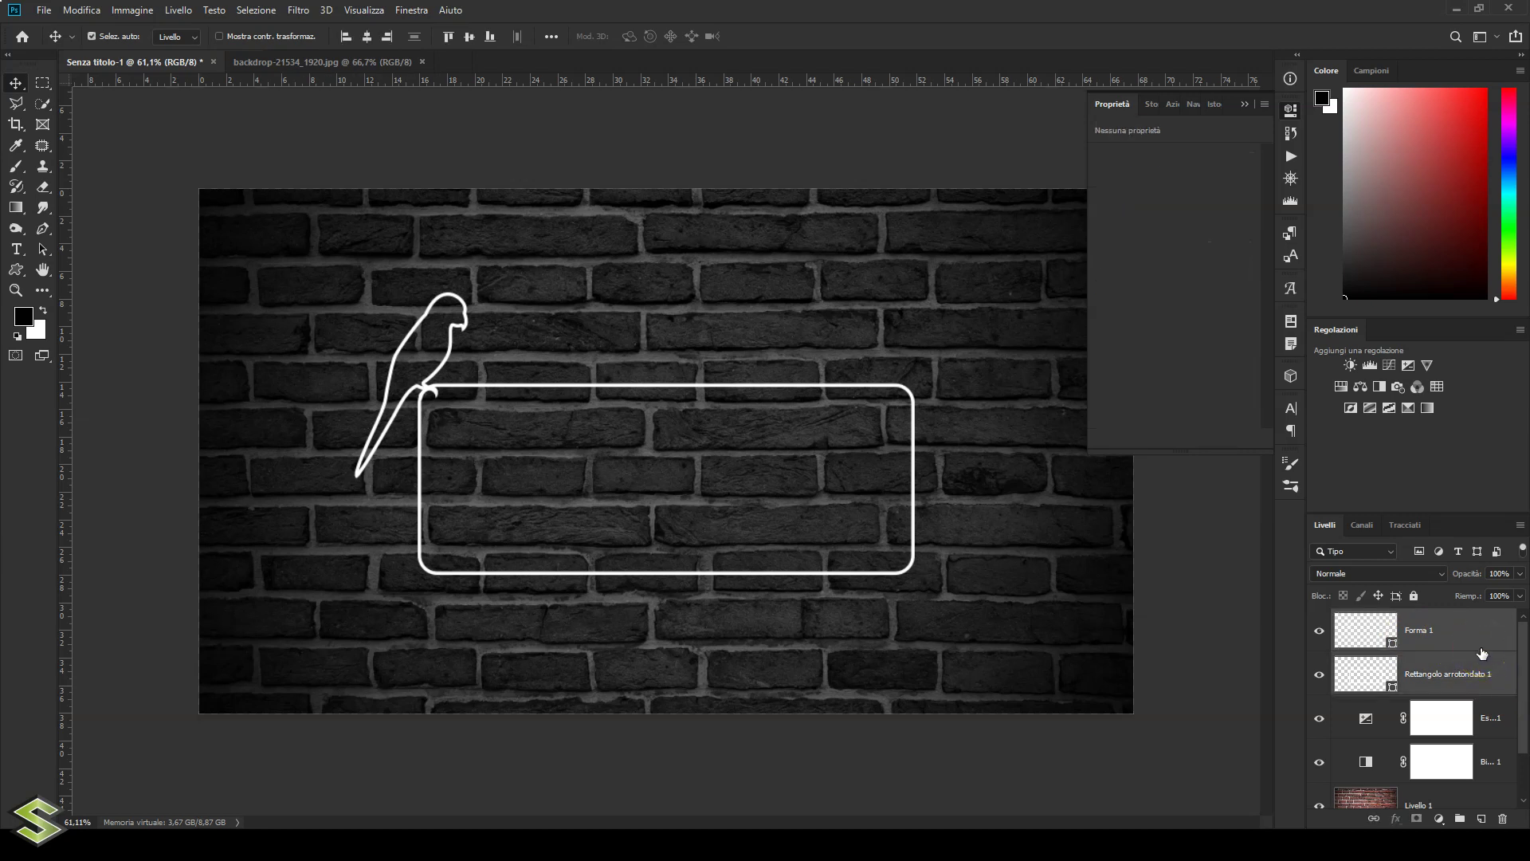
key("ctrl+e")
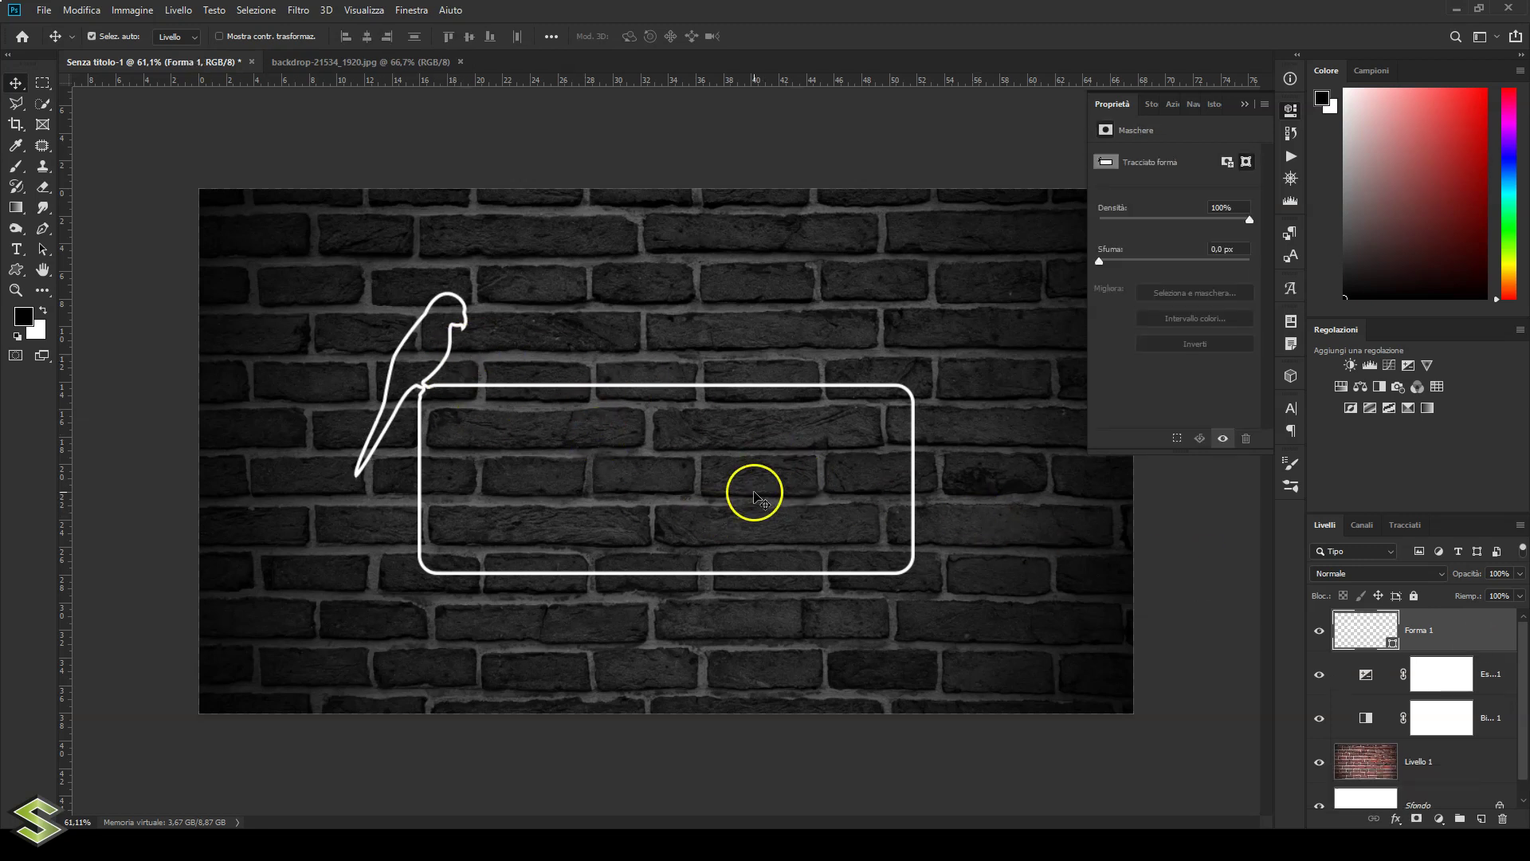
left_click(19, 252)
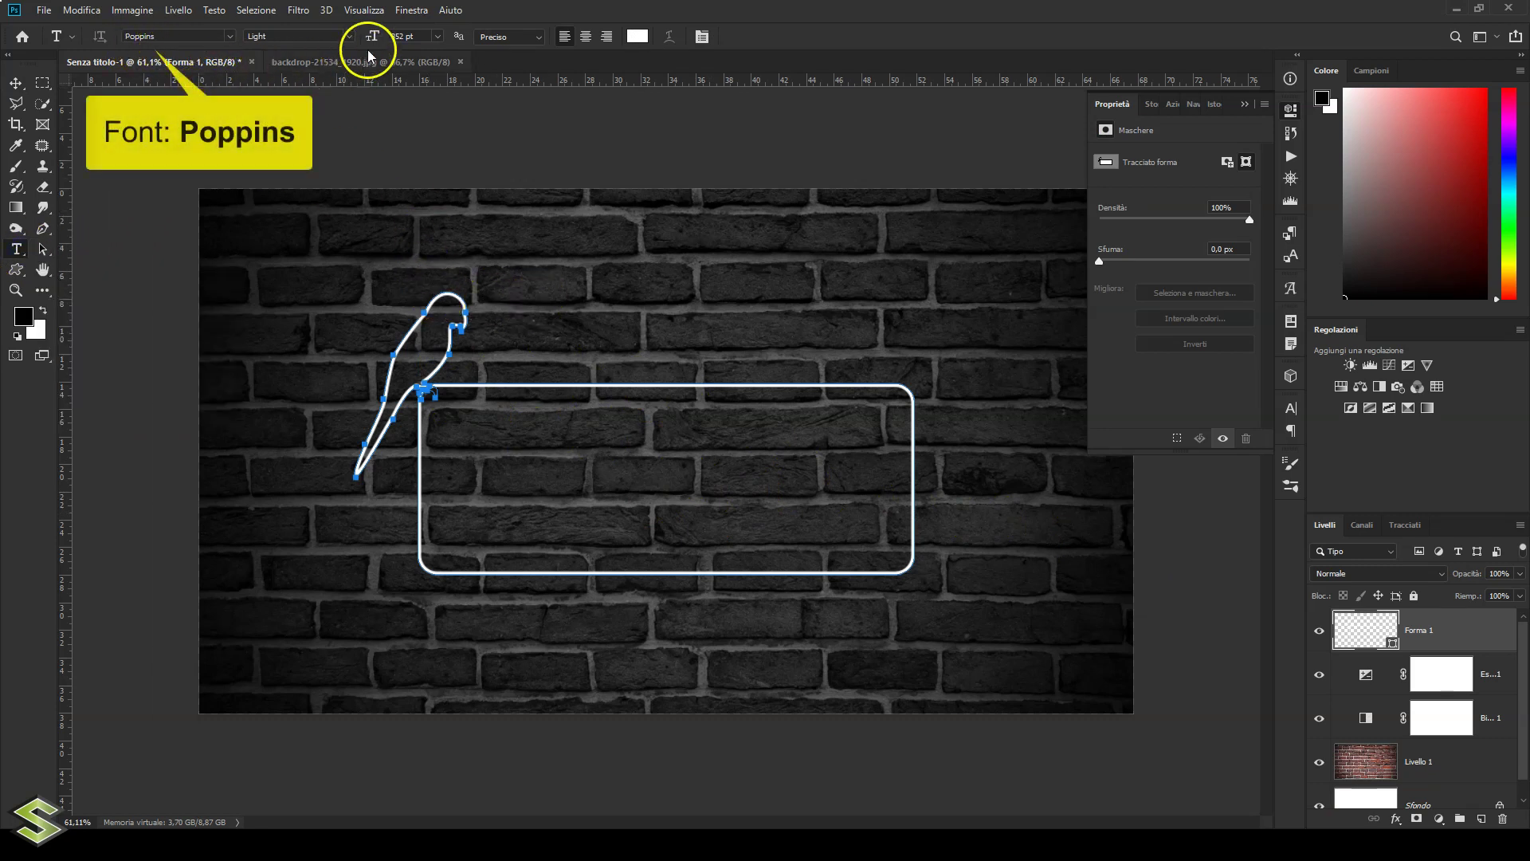
Type EDEN on a new text layer in Poppins Thin.
left_click(348, 36)
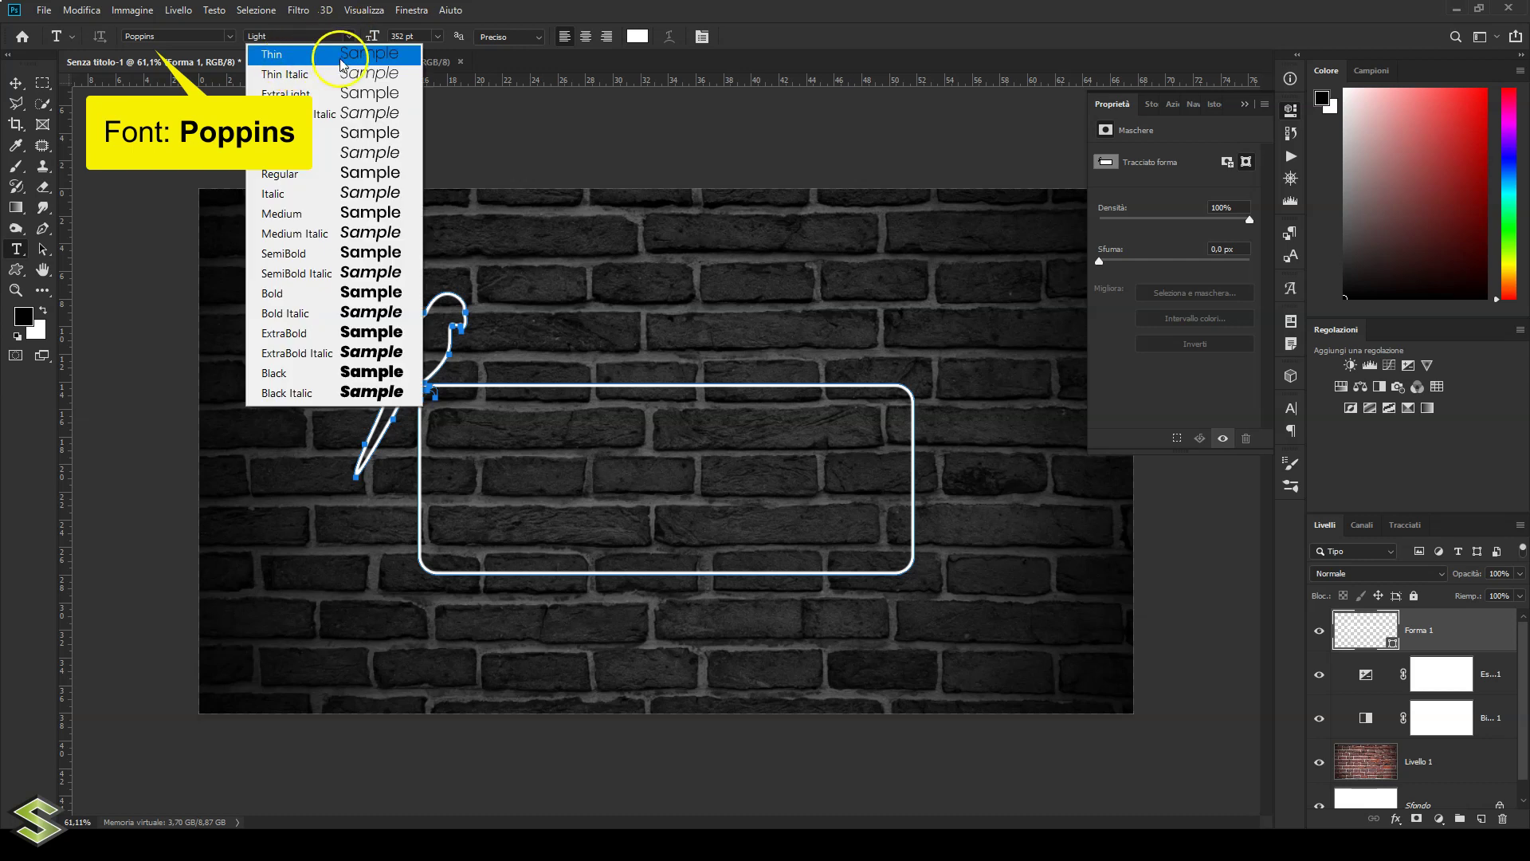
left_click(280, 62)
left_click(554, 308)
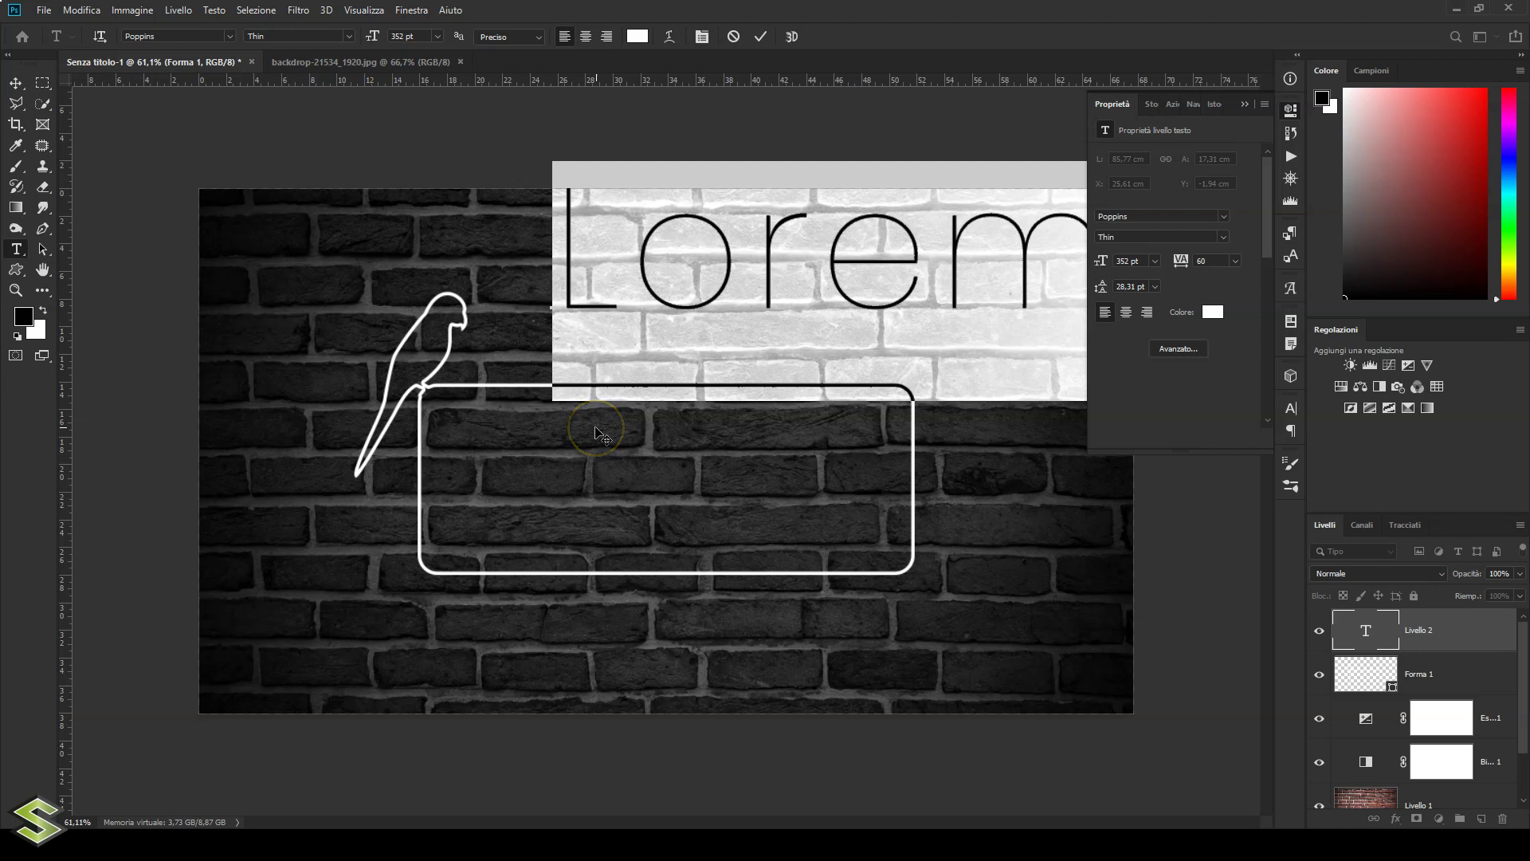
type("EDEN")
key("ctrl+Return")
Move EDEN down into the rounded frame and check its placement.
key("v")
left_click(751, 244)
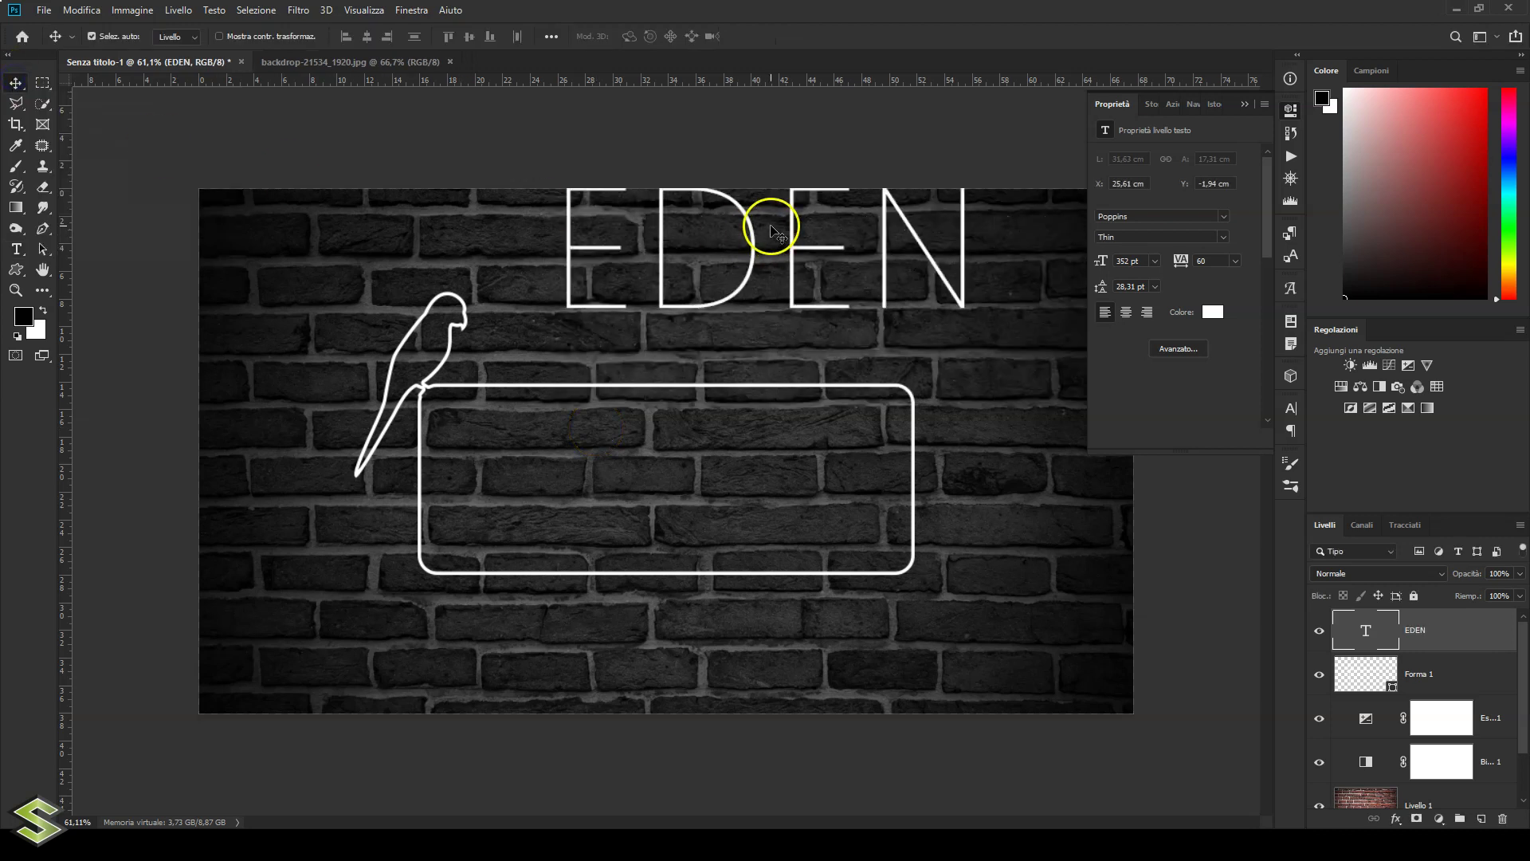
mouse_move(750, 244)
left_mouse_down()
mouse_move(705, 430)
mouse_move(683, 444)
left_mouse_up()
scroll(683, 445, "up", 2)
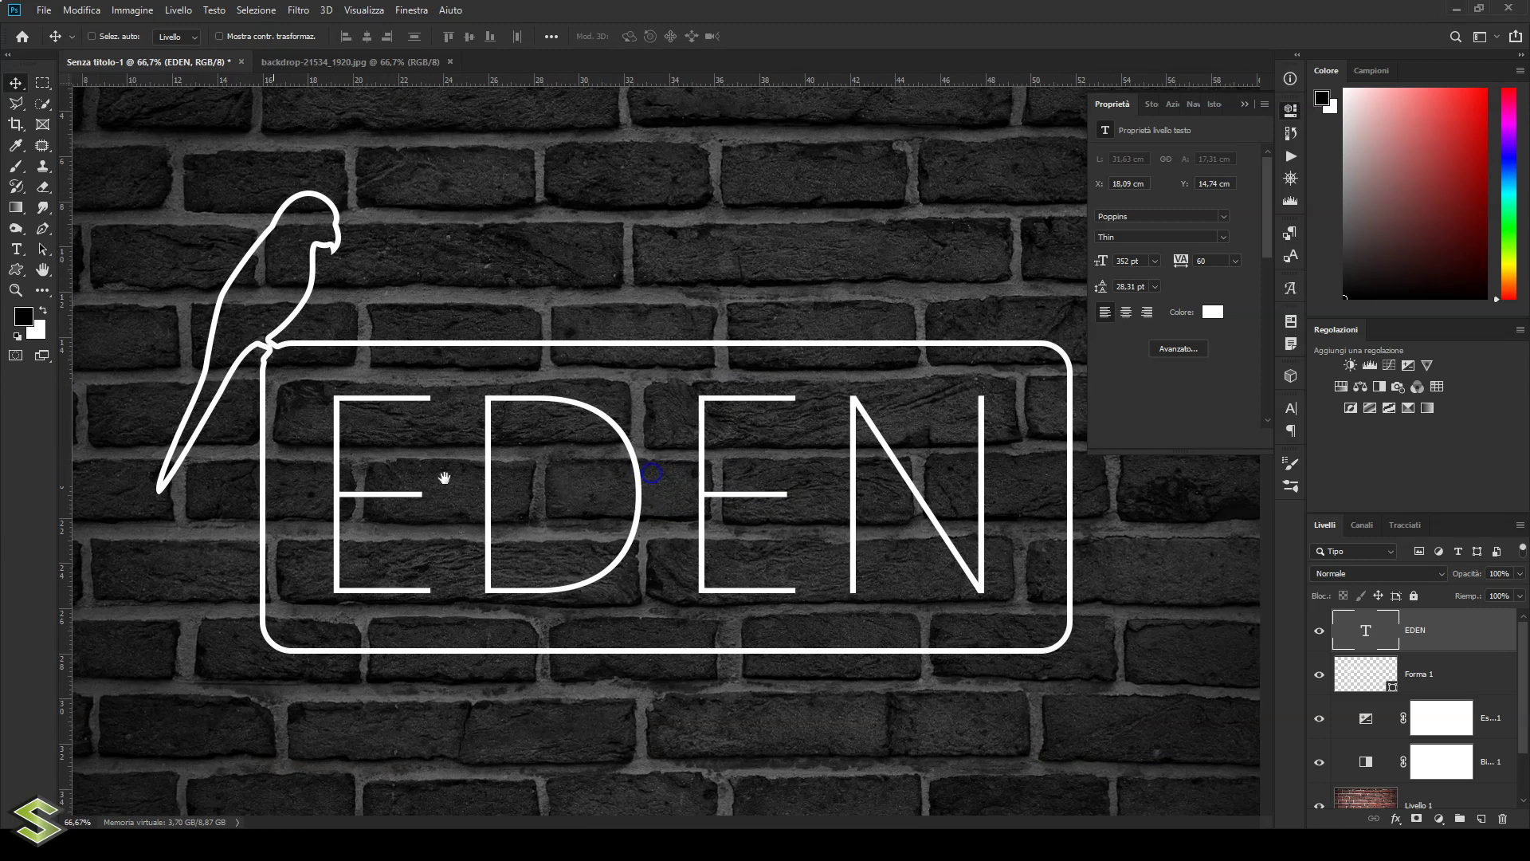
scroll(683, 444, "up", 2)
left_click_drag(393, 492, 721, 481)
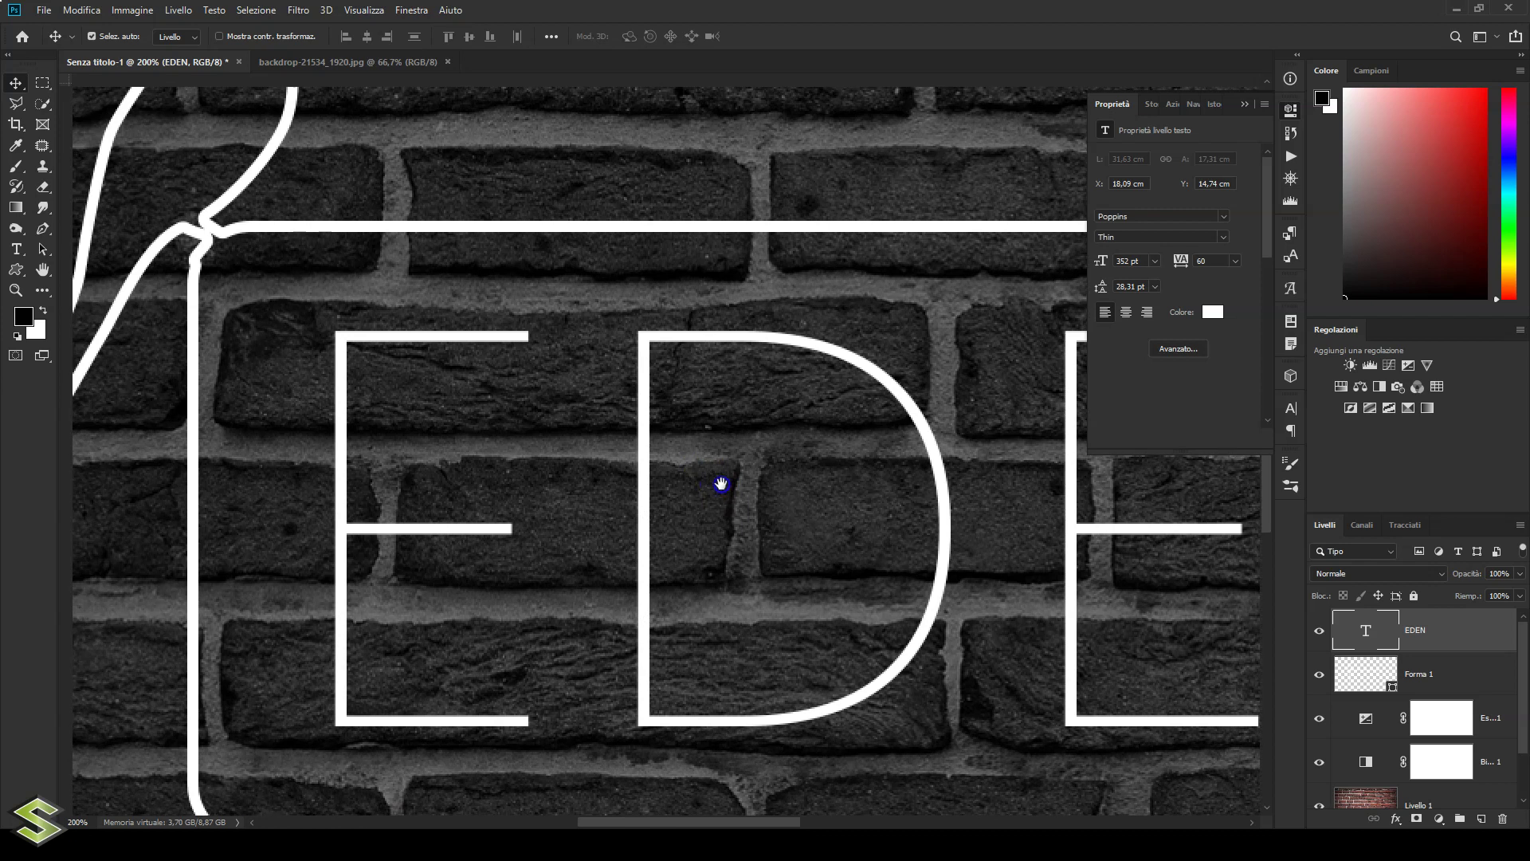
left_click_drag(458, 481, 560, 481)
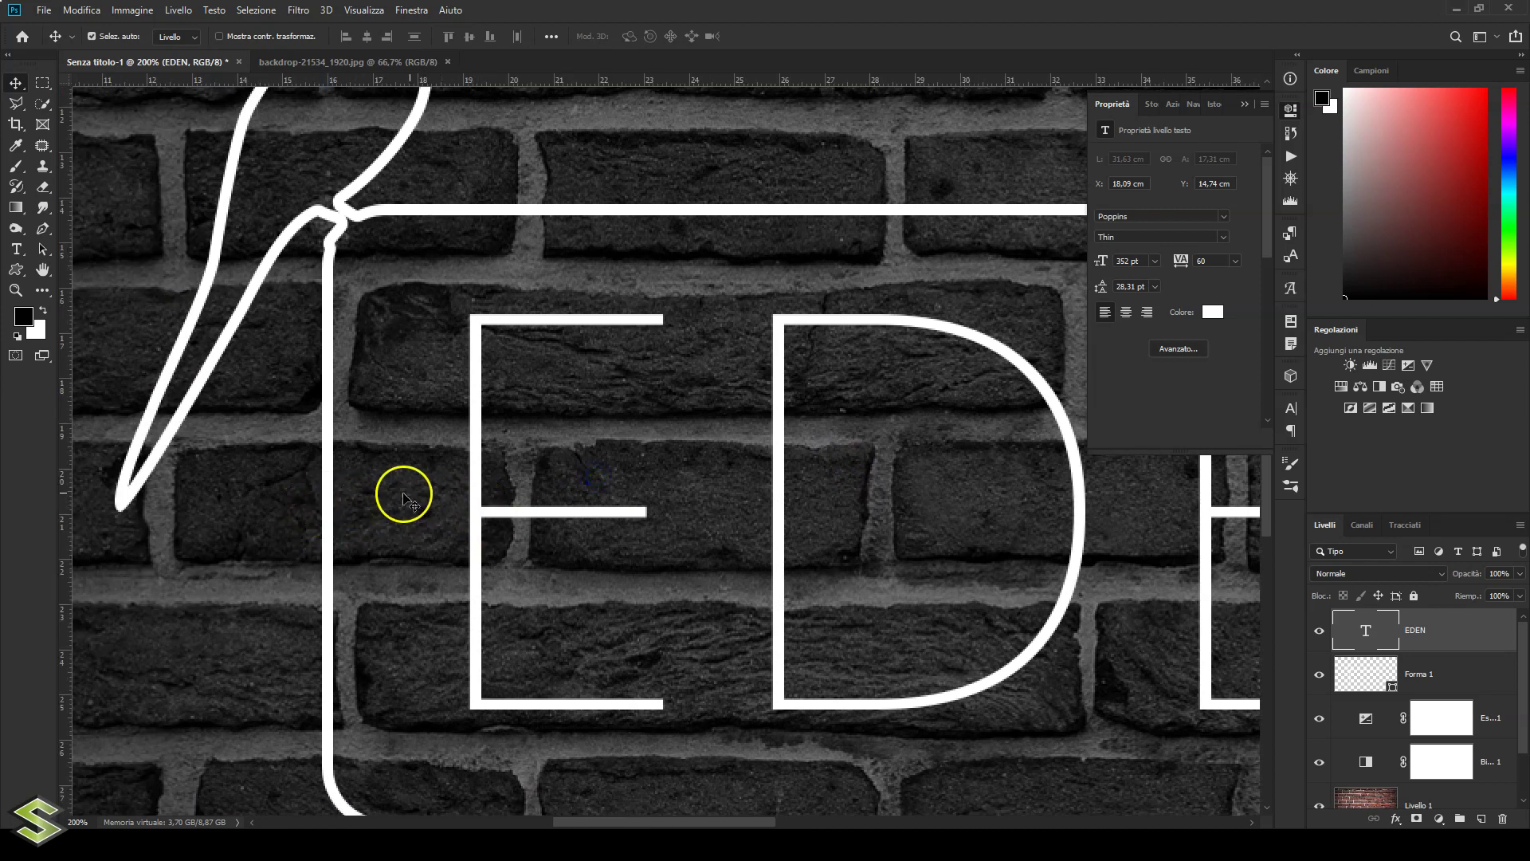
scroll(600, 475, "right", 2)
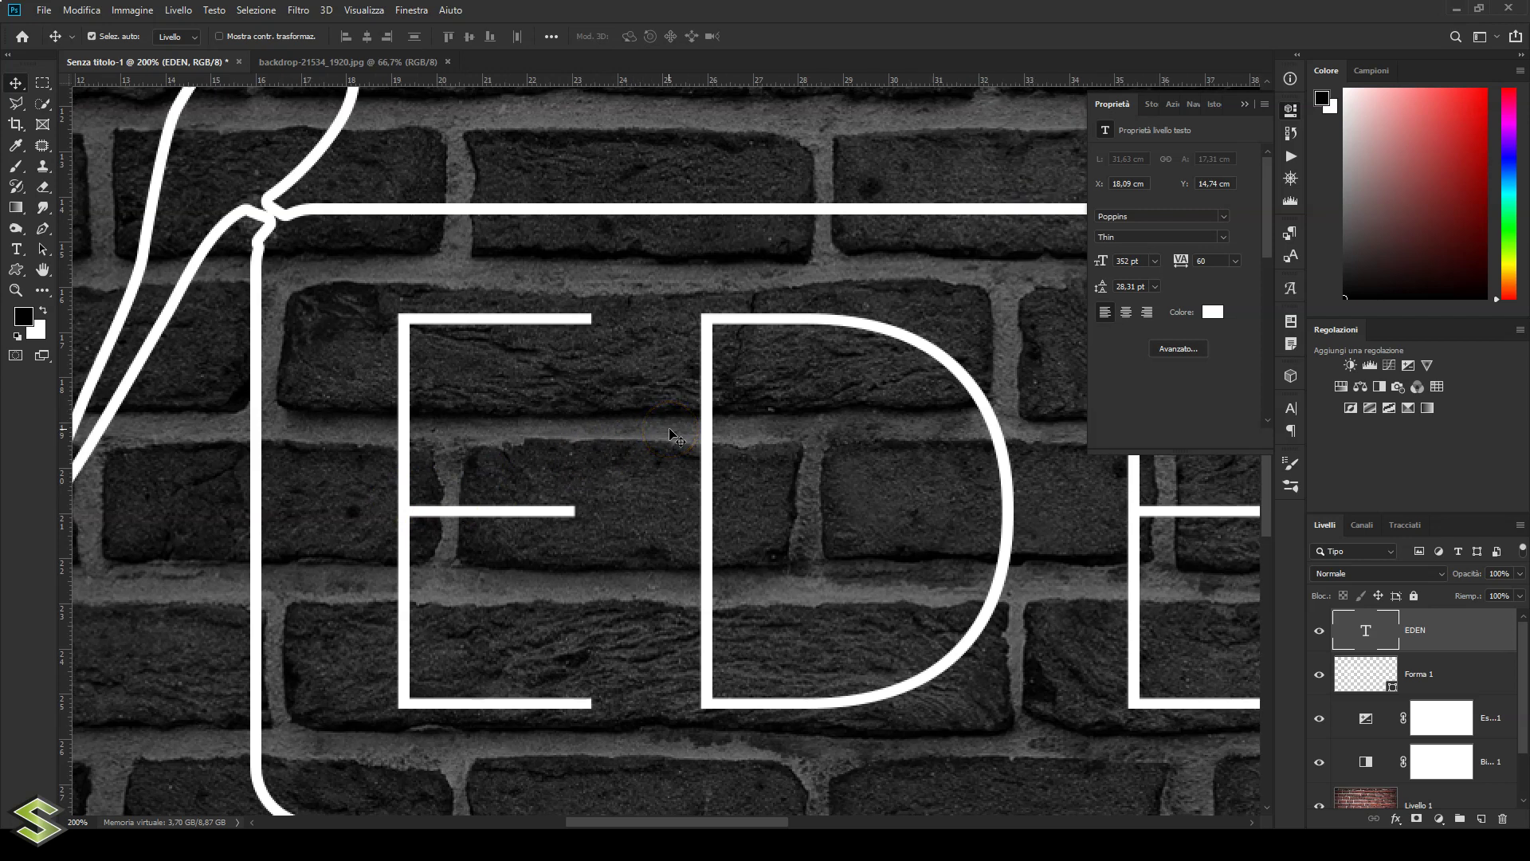
key("ctrl+minus")
key("ctrl+minus")
key("ctrl+minus")
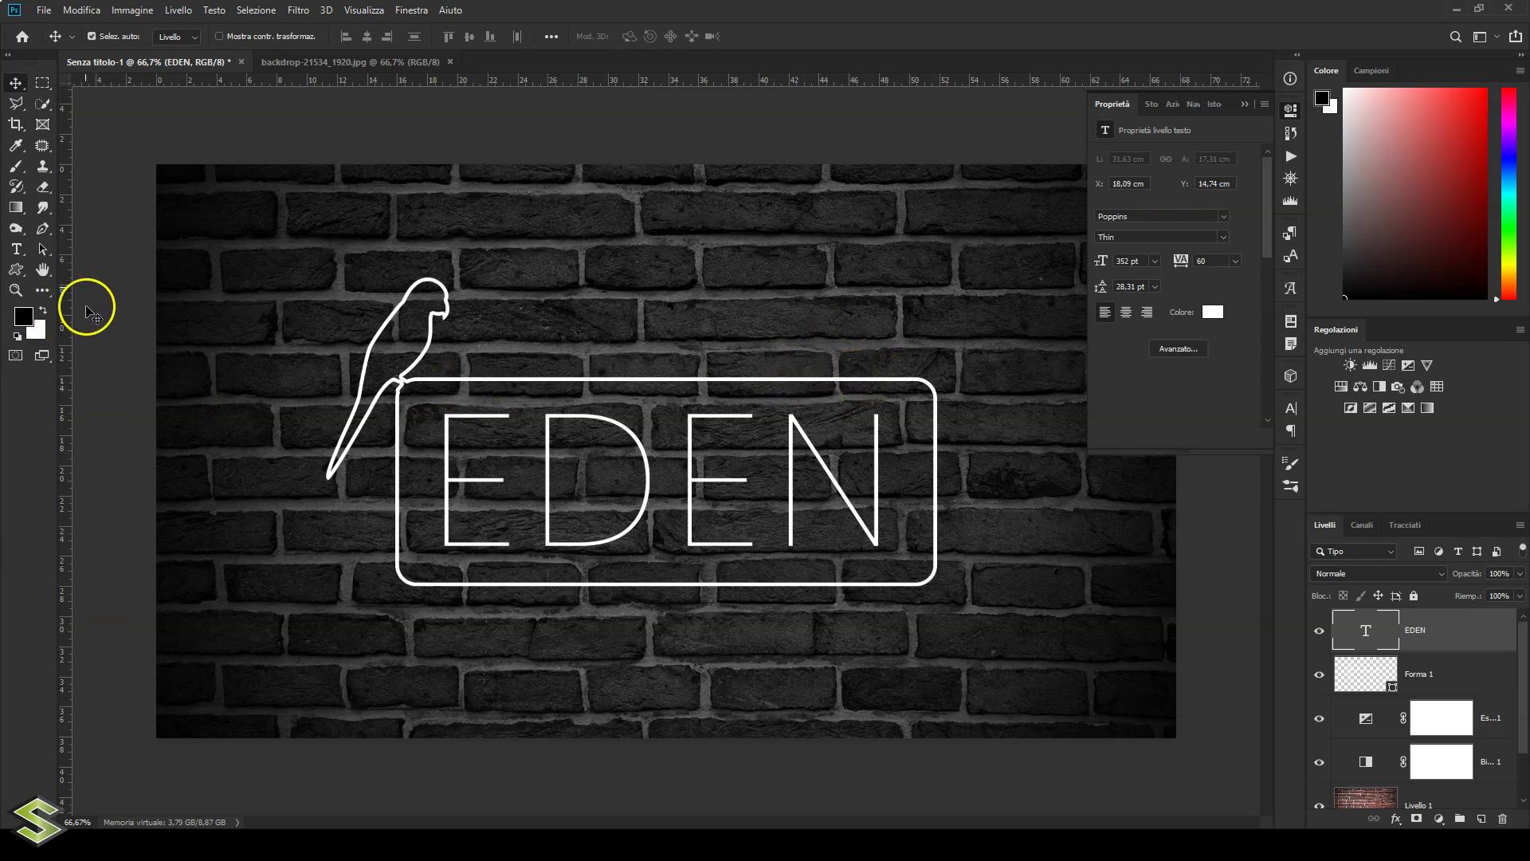
Add BAR in 100 pt Poppins Light and place it above the frame's right end.
left_click(16, 249)
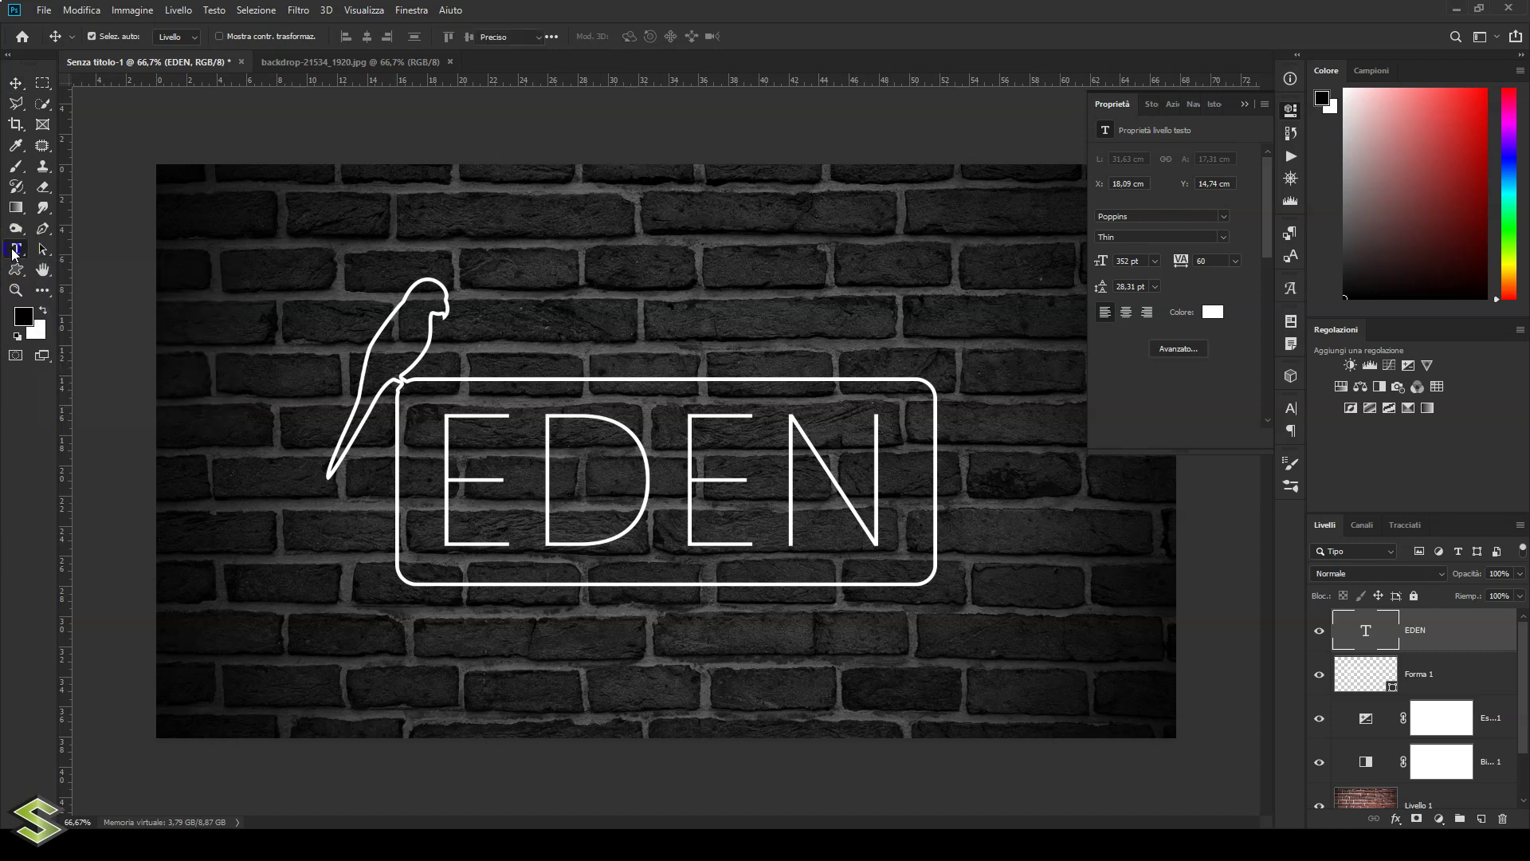
left_click(532, 291)
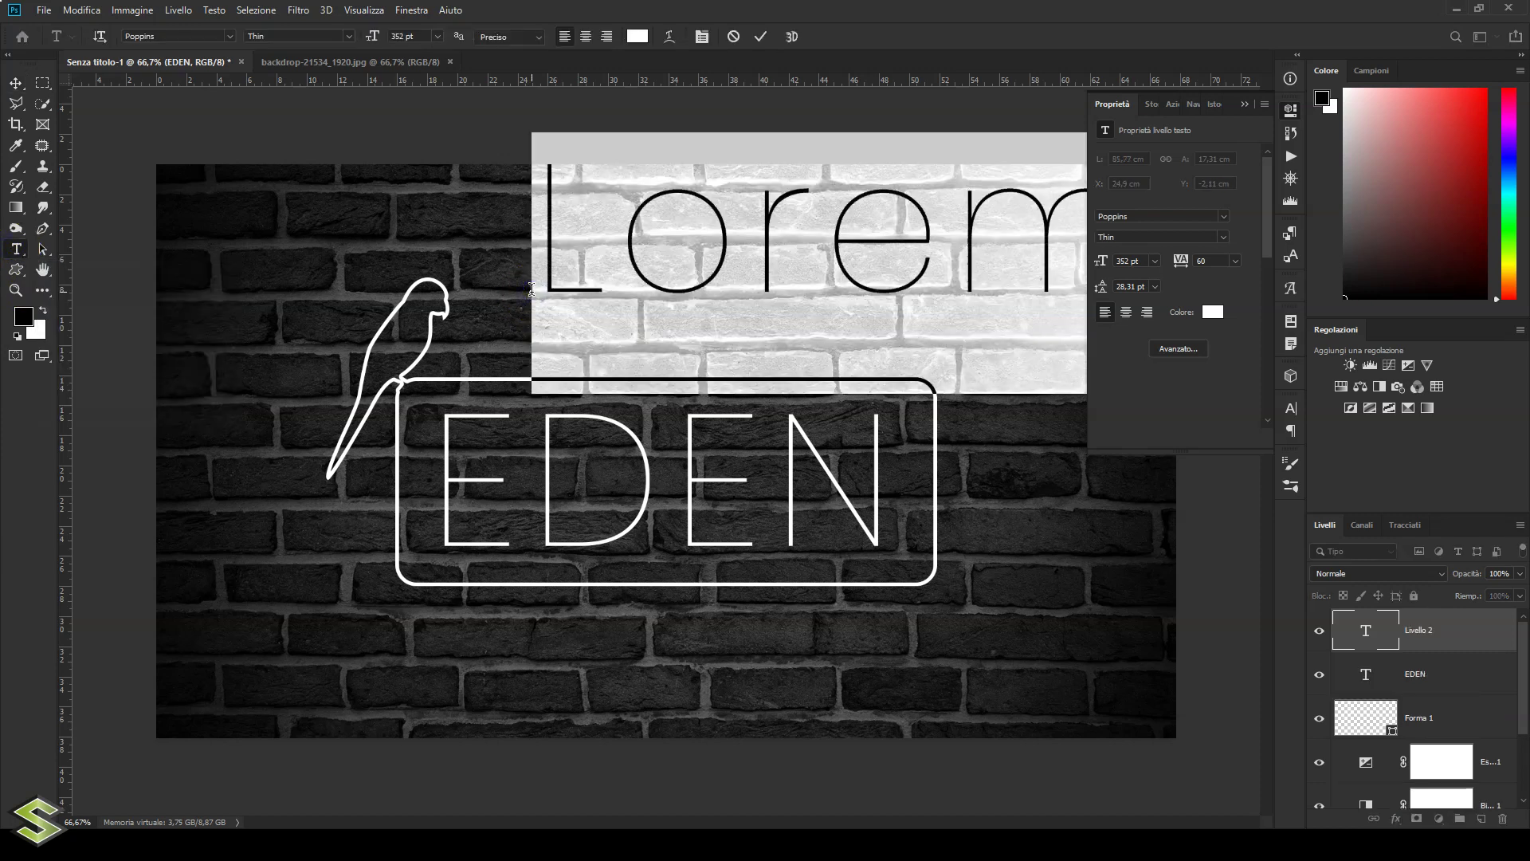
type("BAR")
left_click(422, 35)
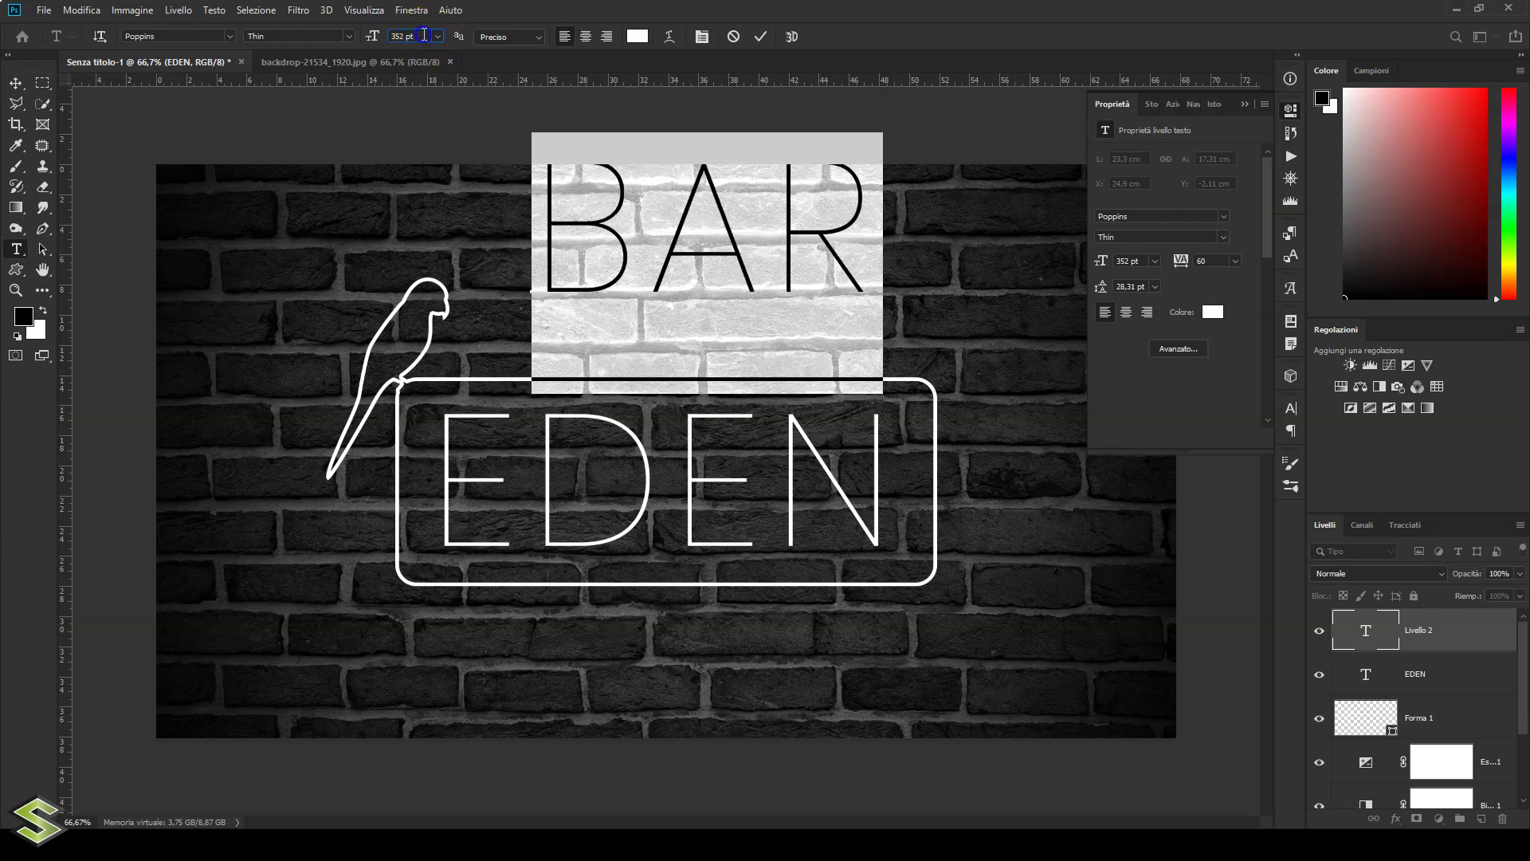
type("100")
key("Return")
left_click(350, 34)
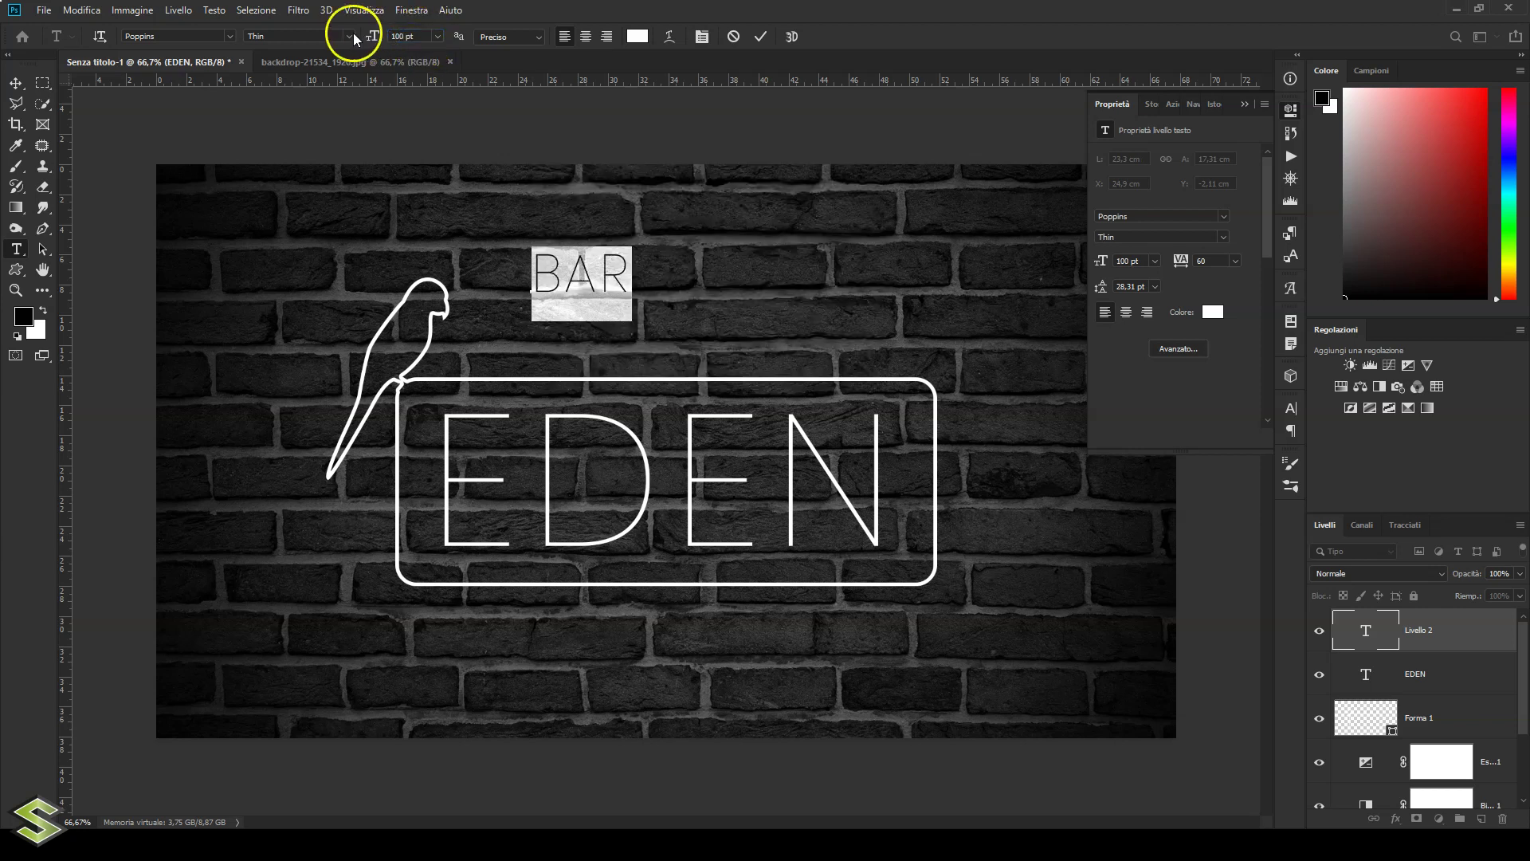
left_click(300, 135)
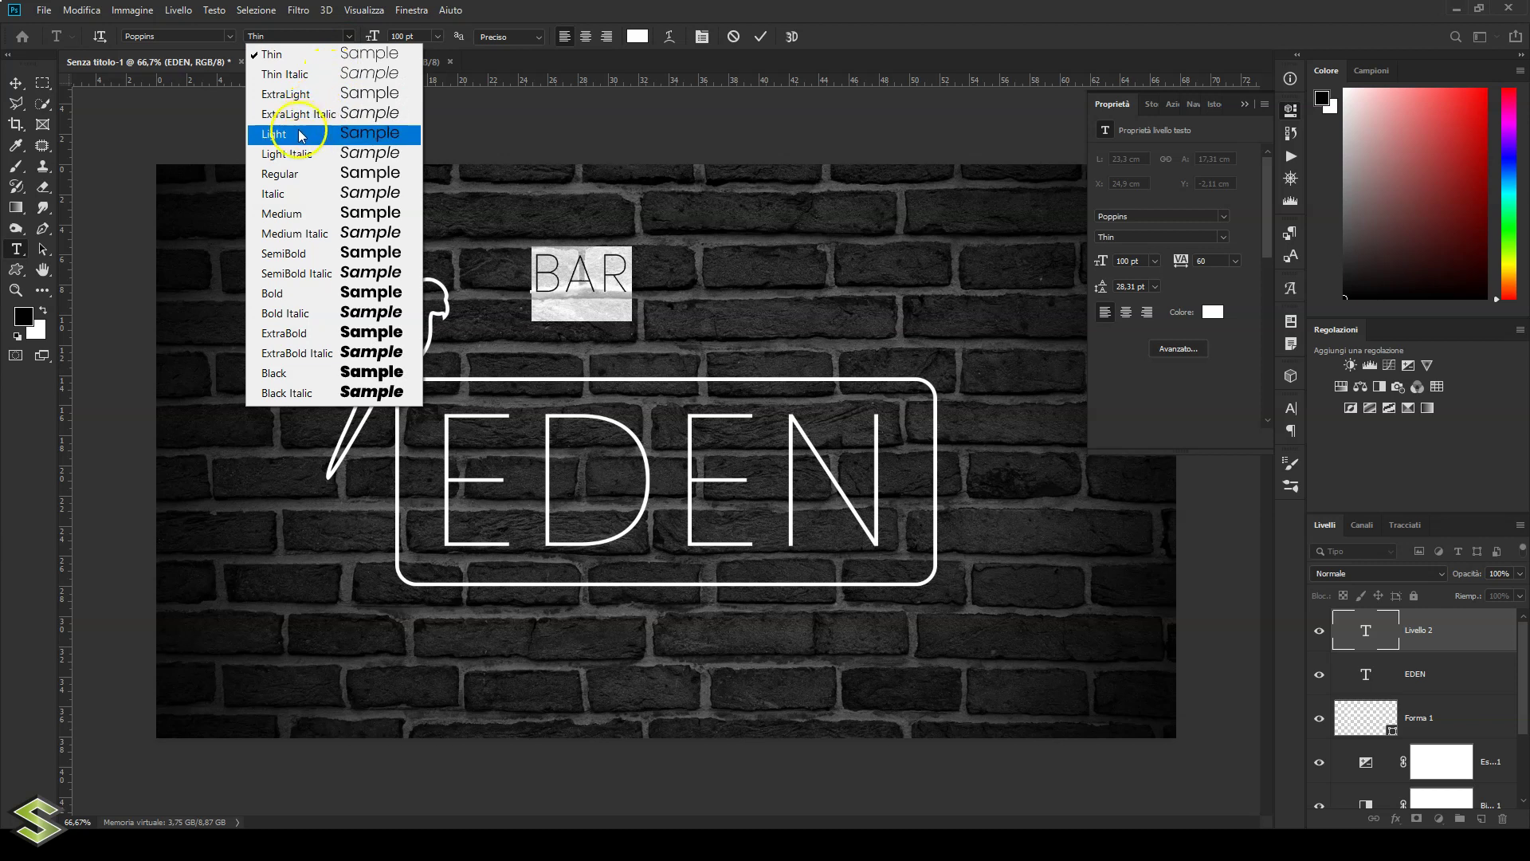
left_click(15, 83)
left_click_drag(630, 293, 828, 375)
scroll(969, 638, "up", 1)
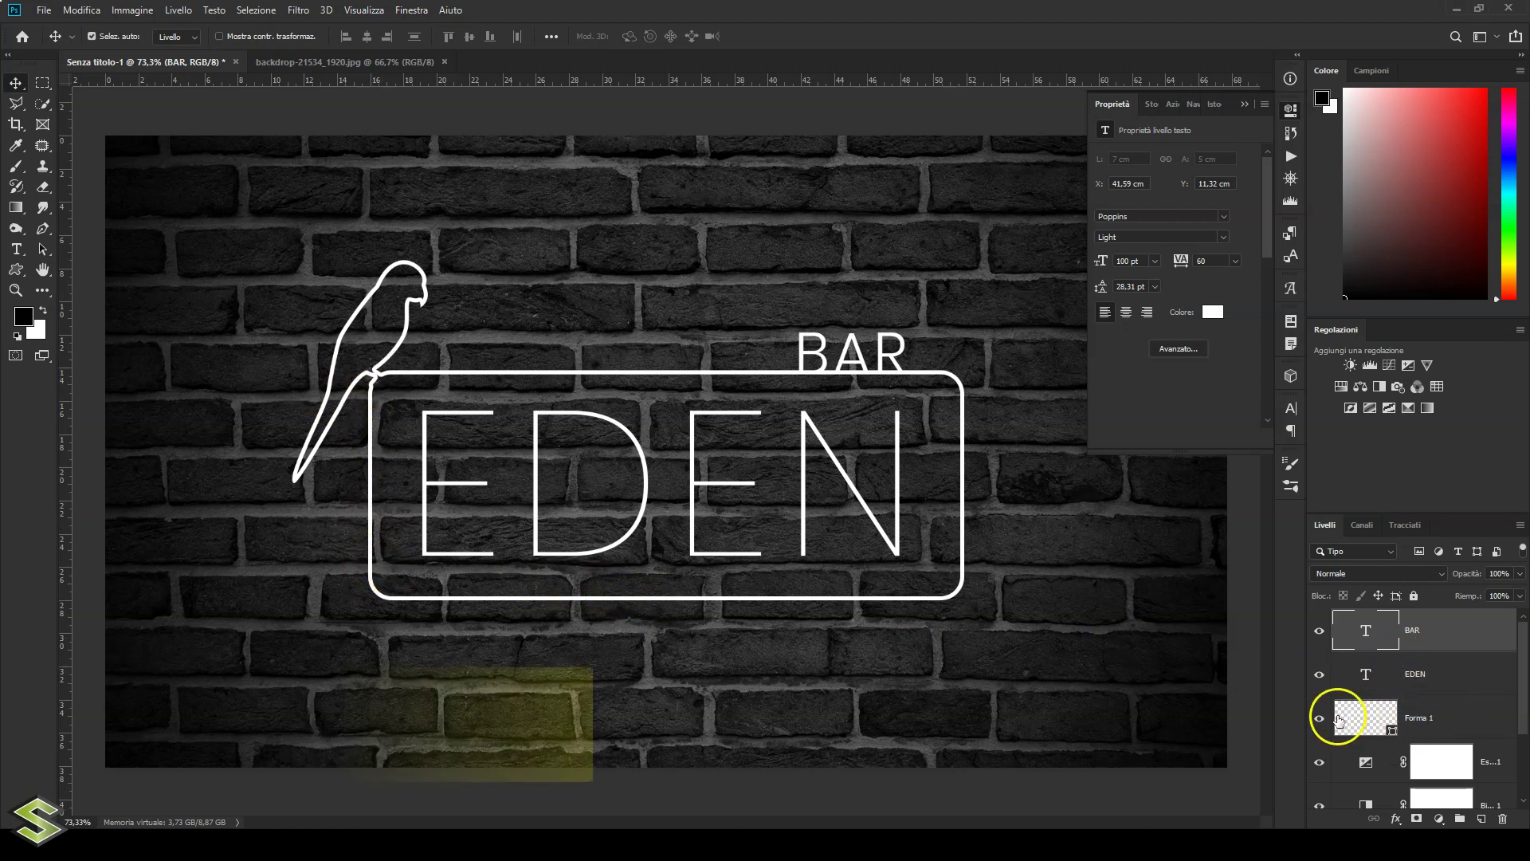
Give Forma 1 a Chisel Soft bevel and emboss: size 144 px, soften 7 px, shadow opacity 38%.
left_click(1338, 719)
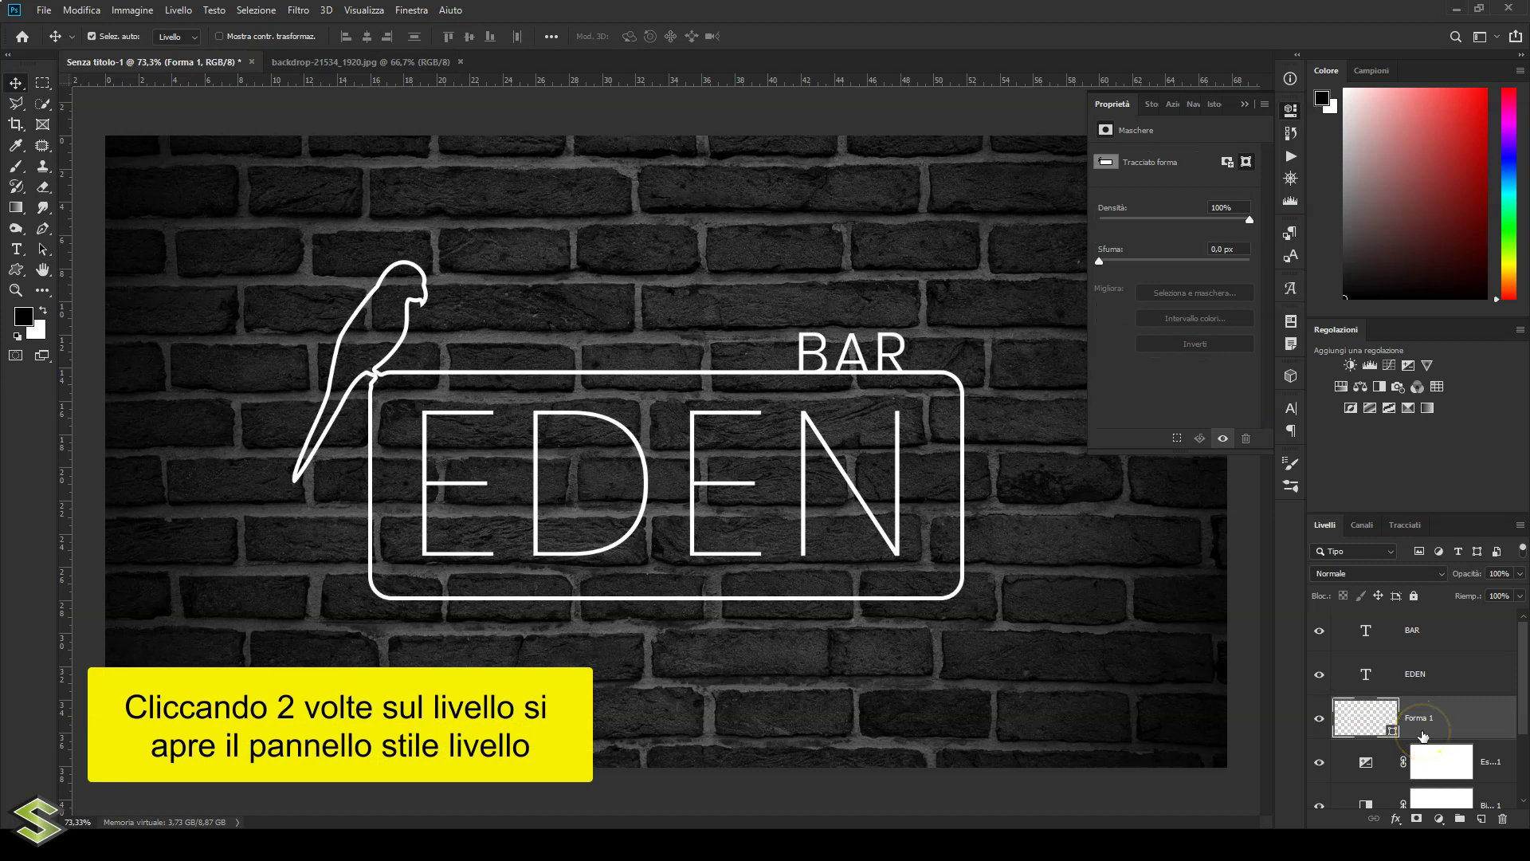
double_click(1424, 733)
mouse_move(1018, 371)
left_mouse_down()
mouse_move(1015, 254)
mouse_move(1003, 264)
left_mouse_up()
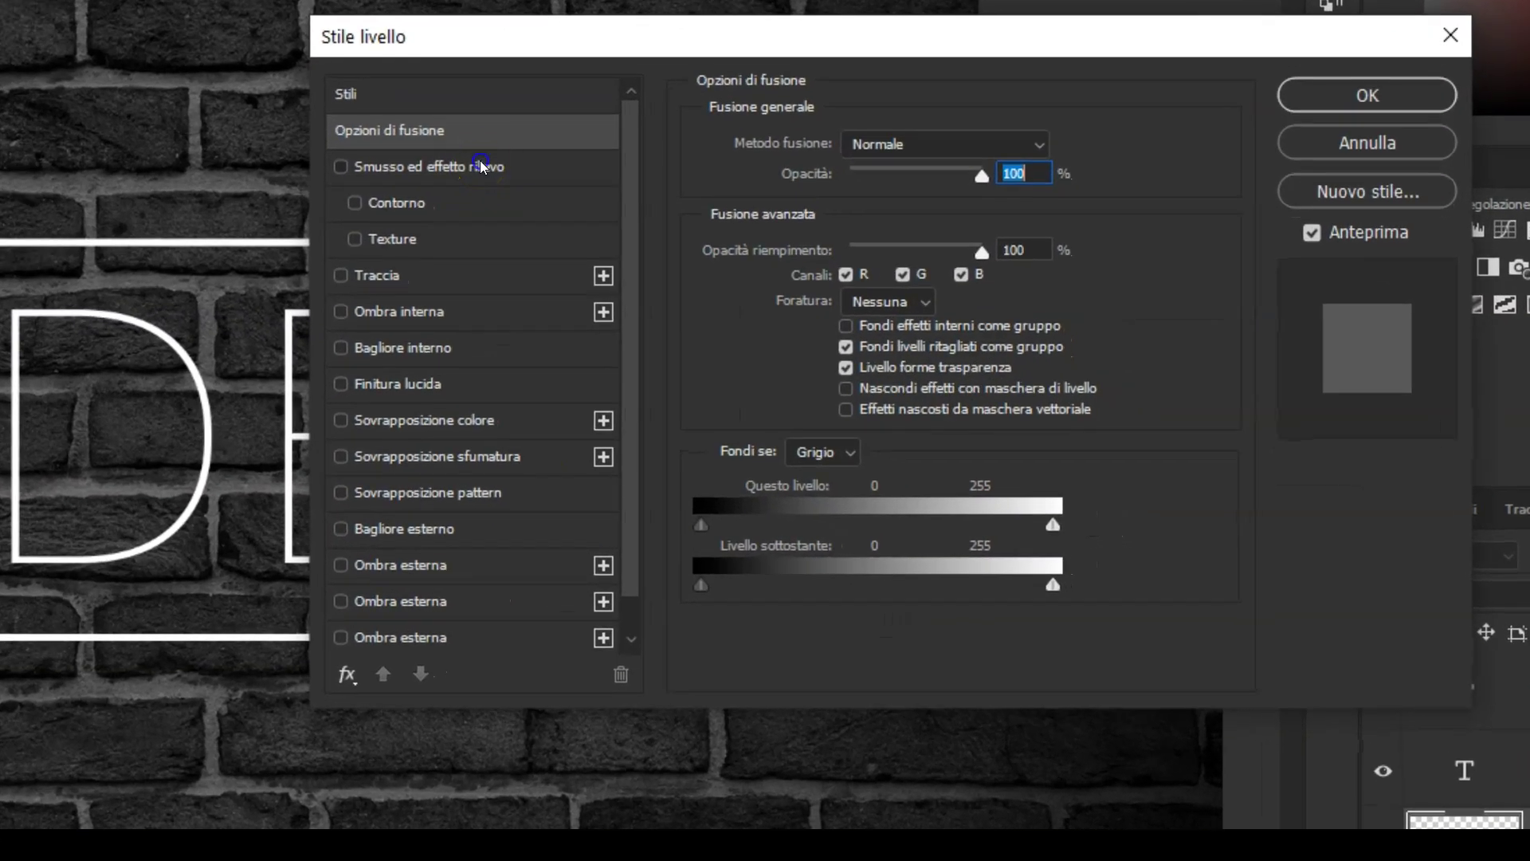
left_click(479, 165)
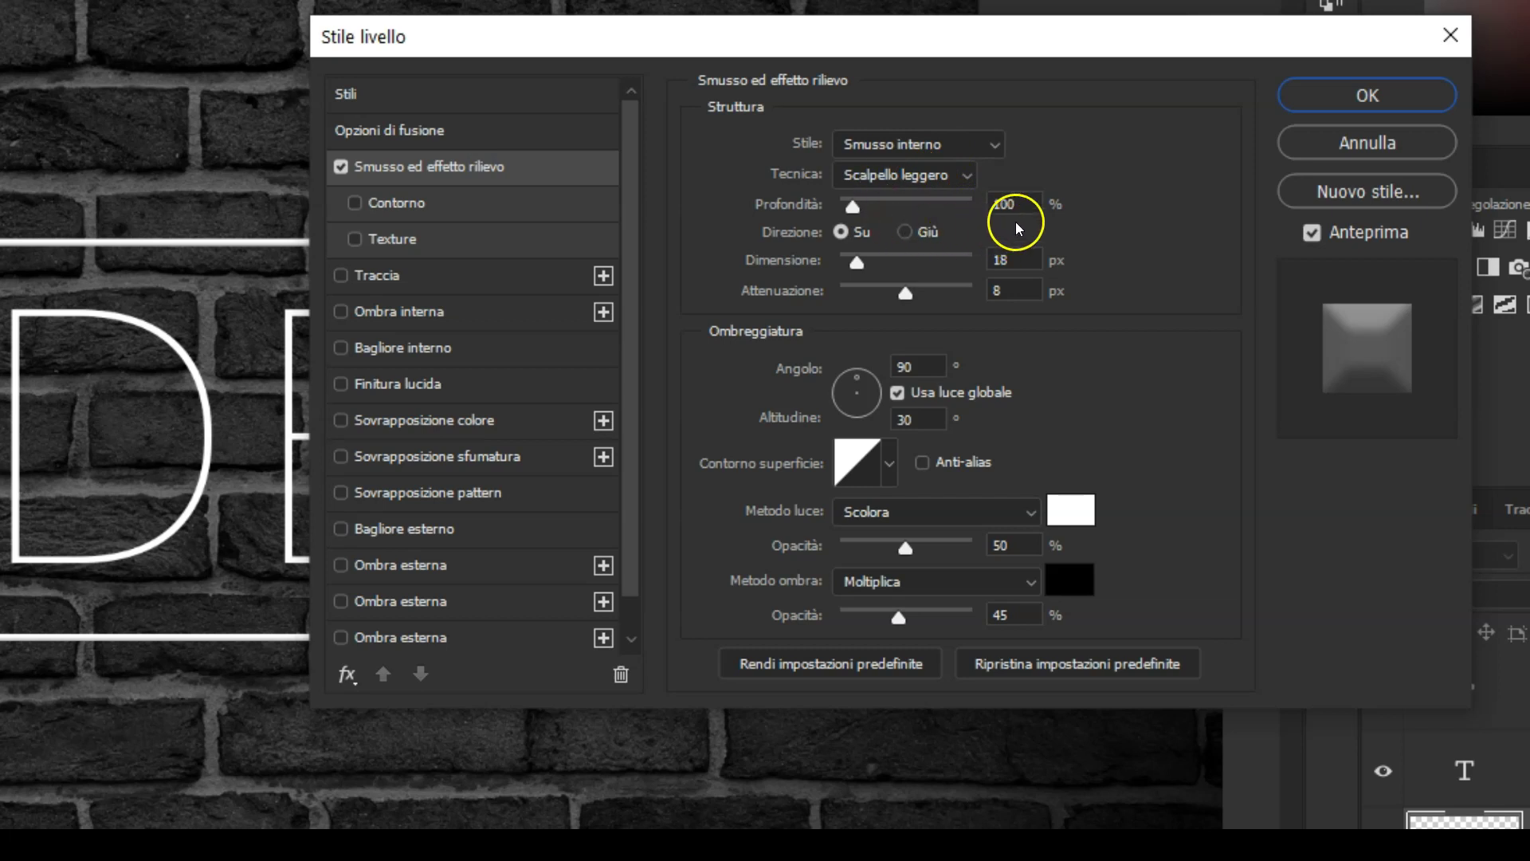
double_click(1022, 202)
left_click(934, 259)
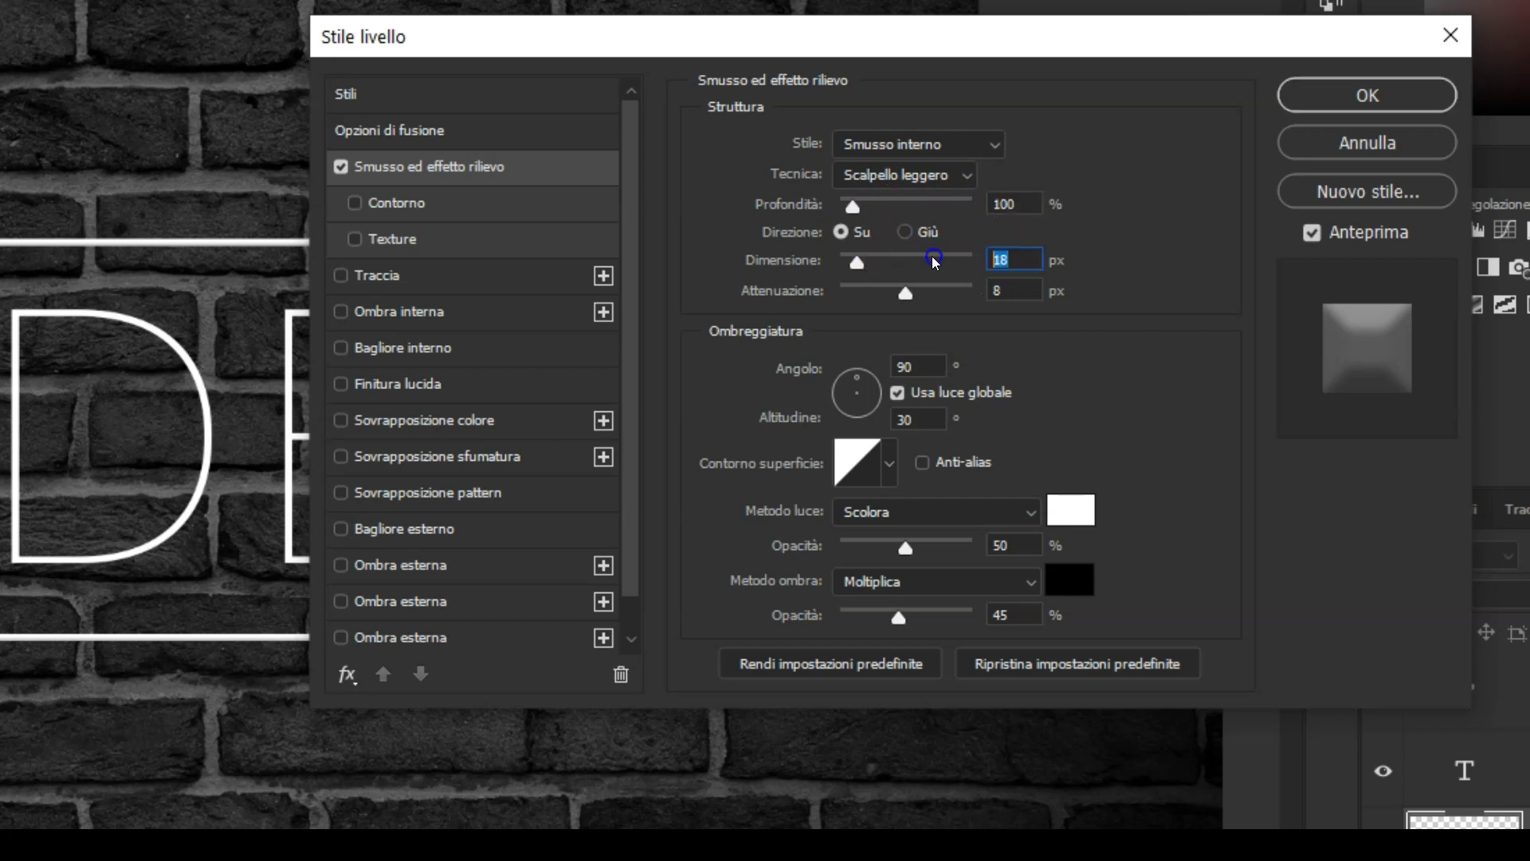
type("144")
left_click(960, 301)
type("7")
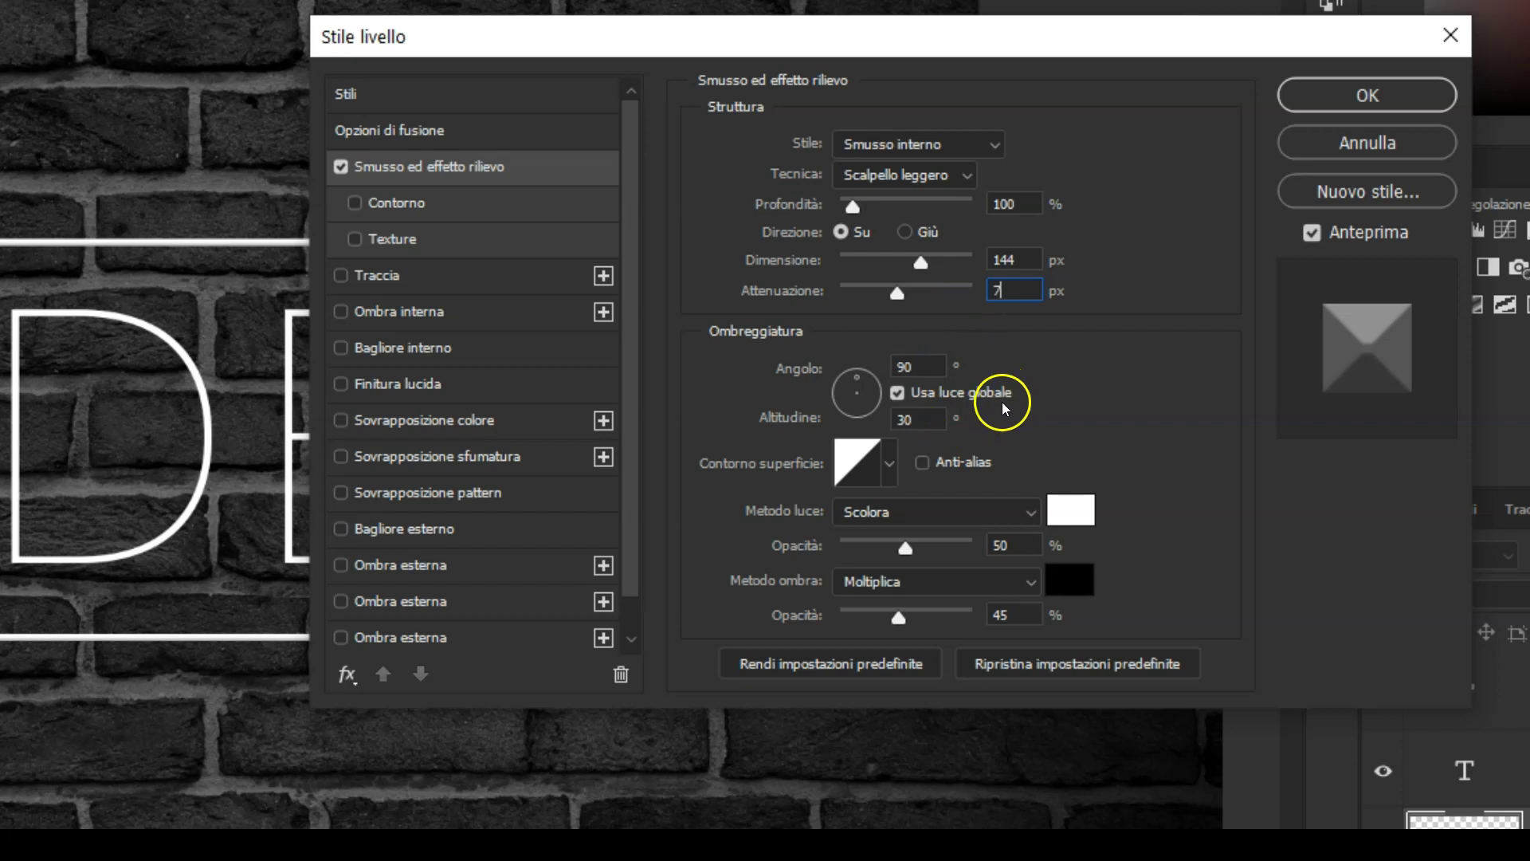
left_click(910, 410)
left_click(1012, 612)
type("38")
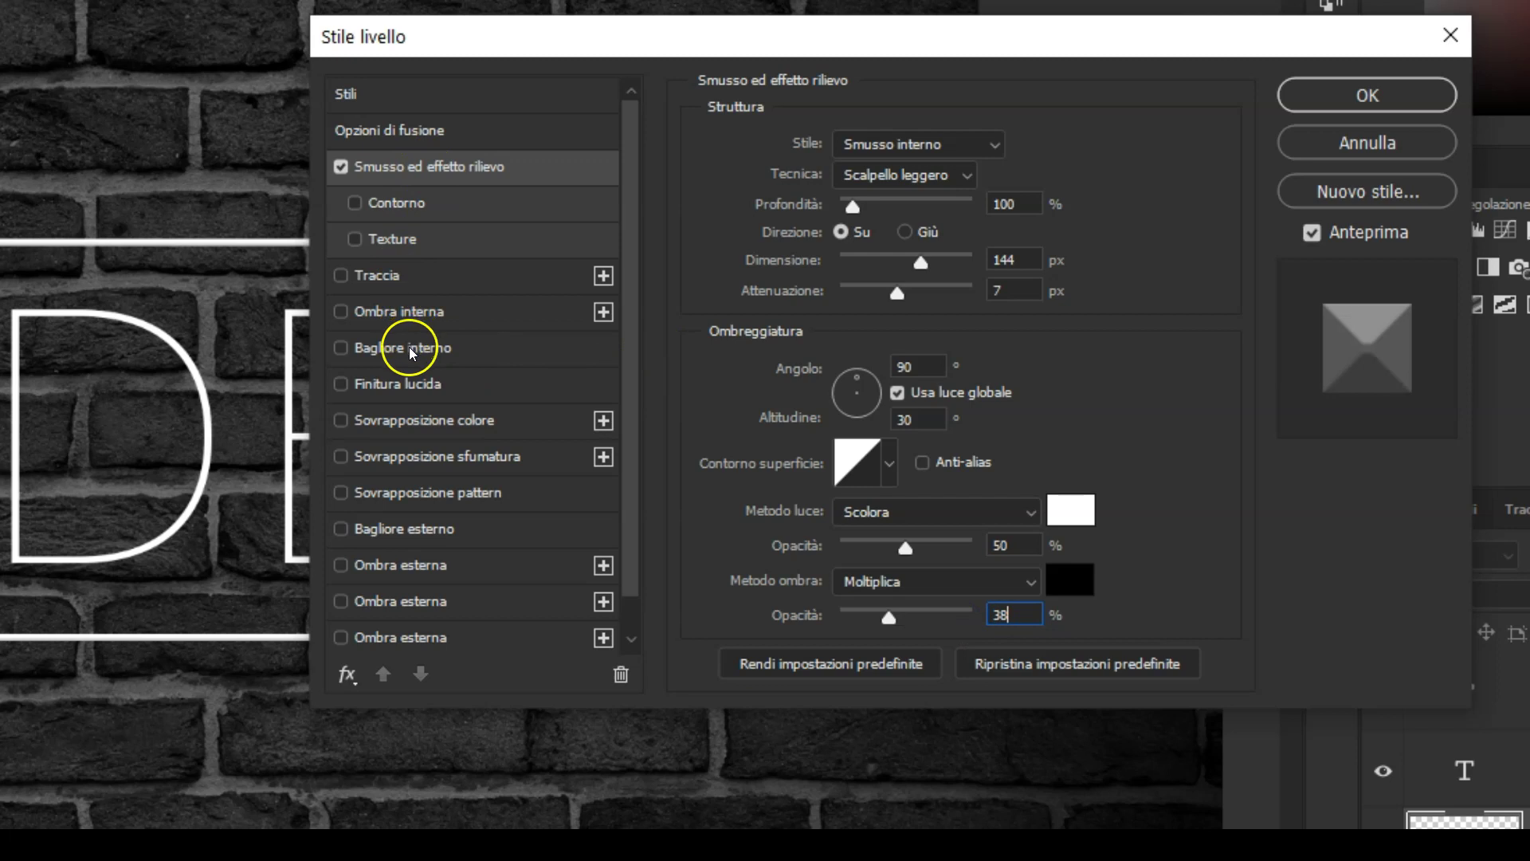
Enable a white Screen-mode inner glow at 64% opacity with the Edge source.
left_click(409, 347)
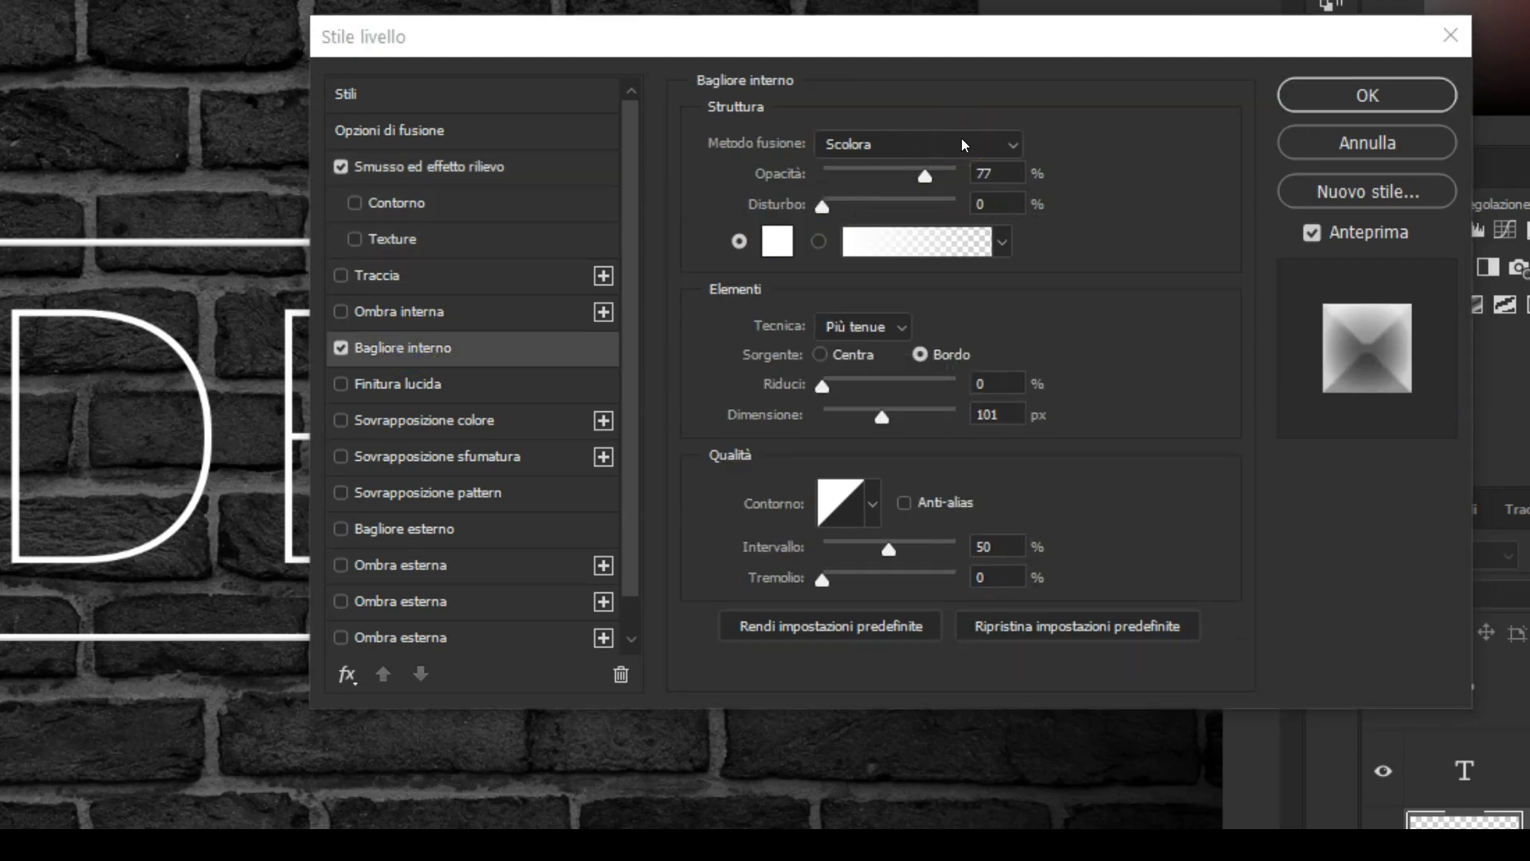
left_click(974, 173)
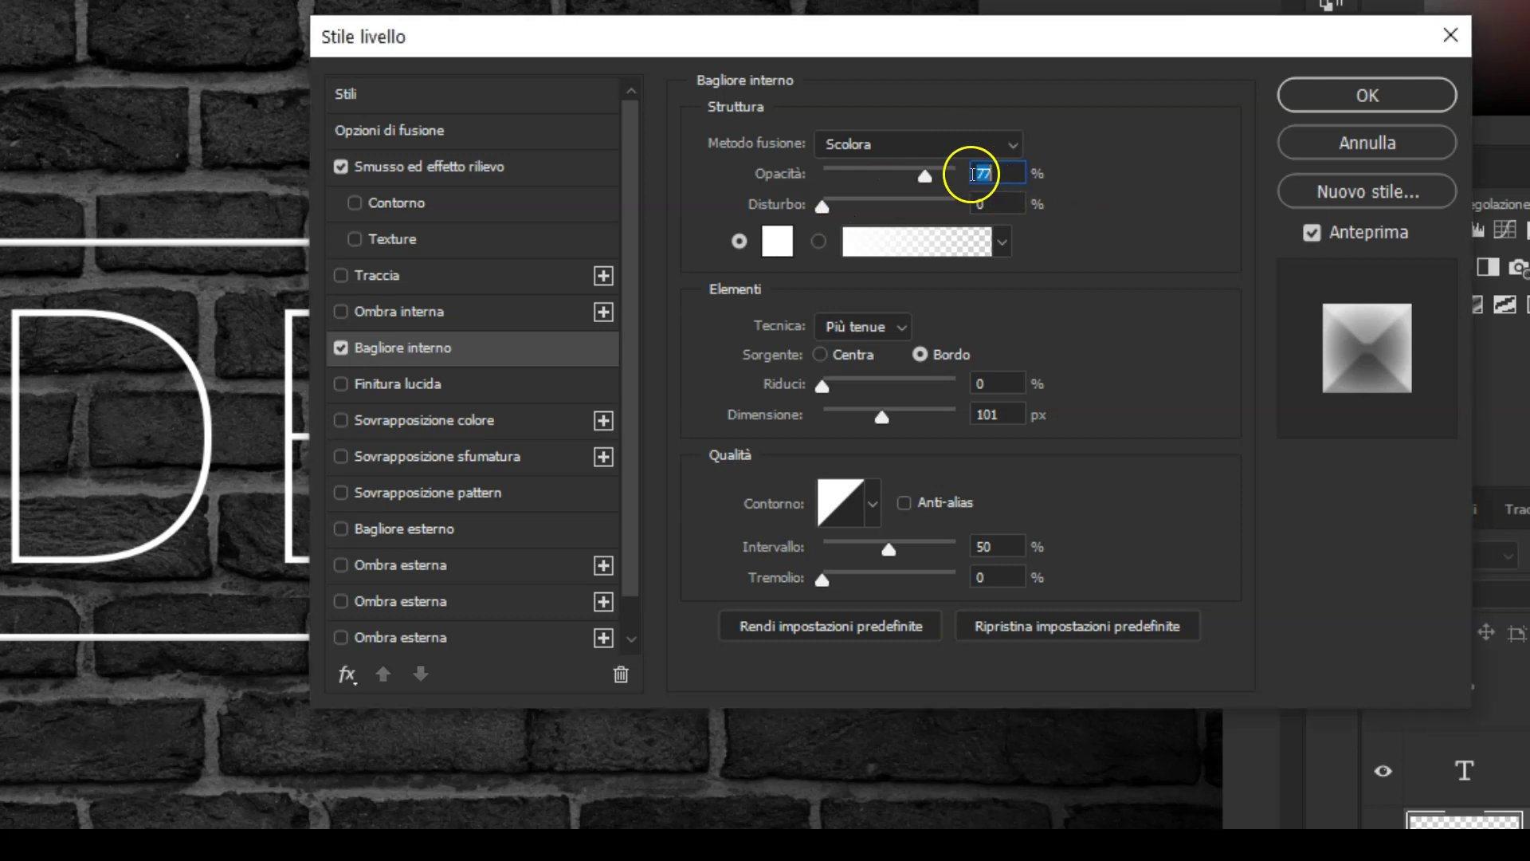
type("64")
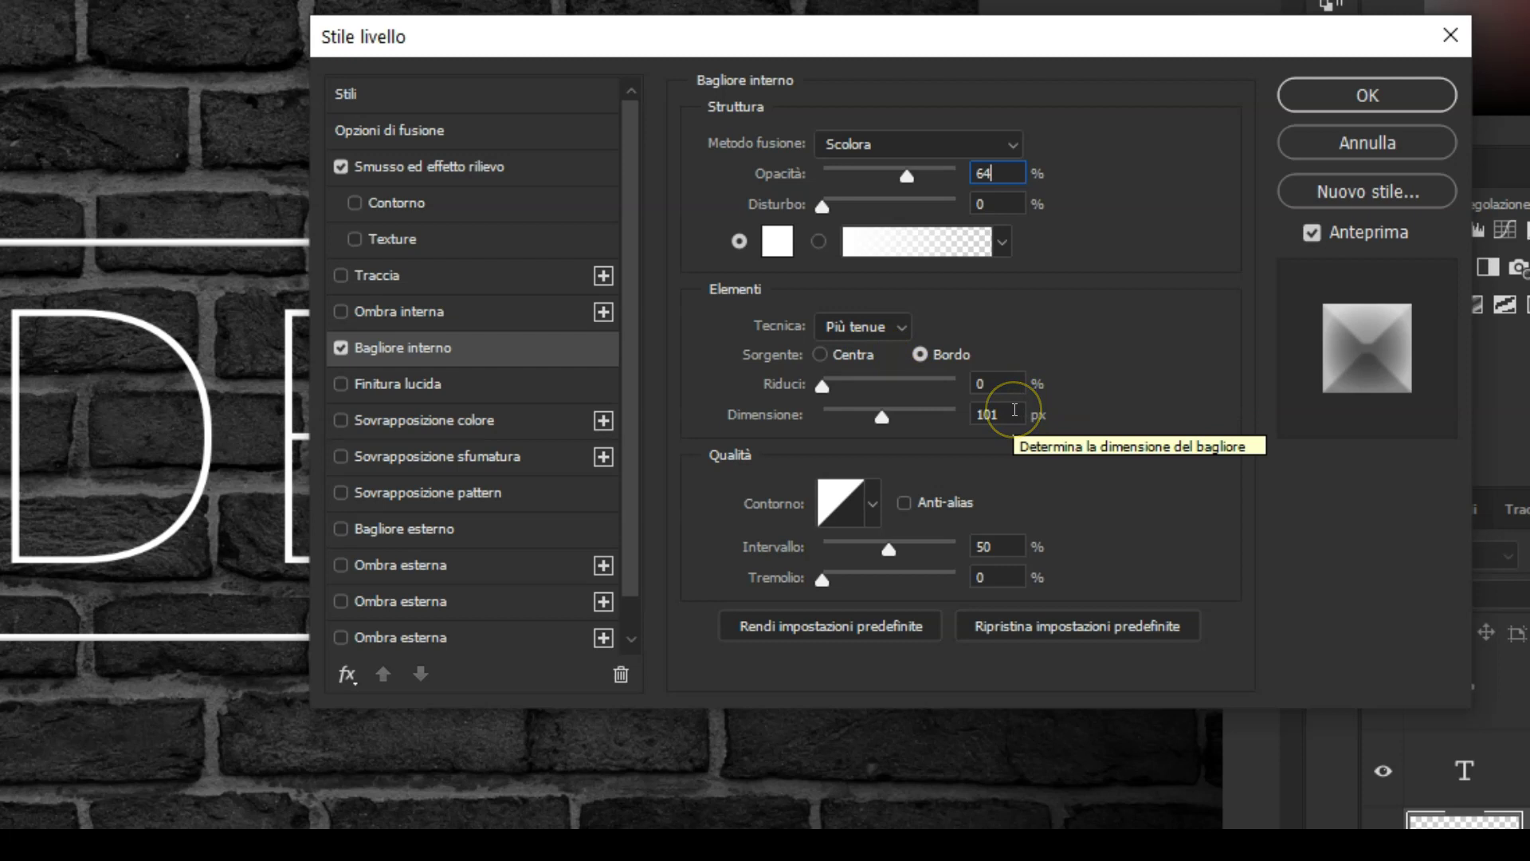
left_click(919, 364)
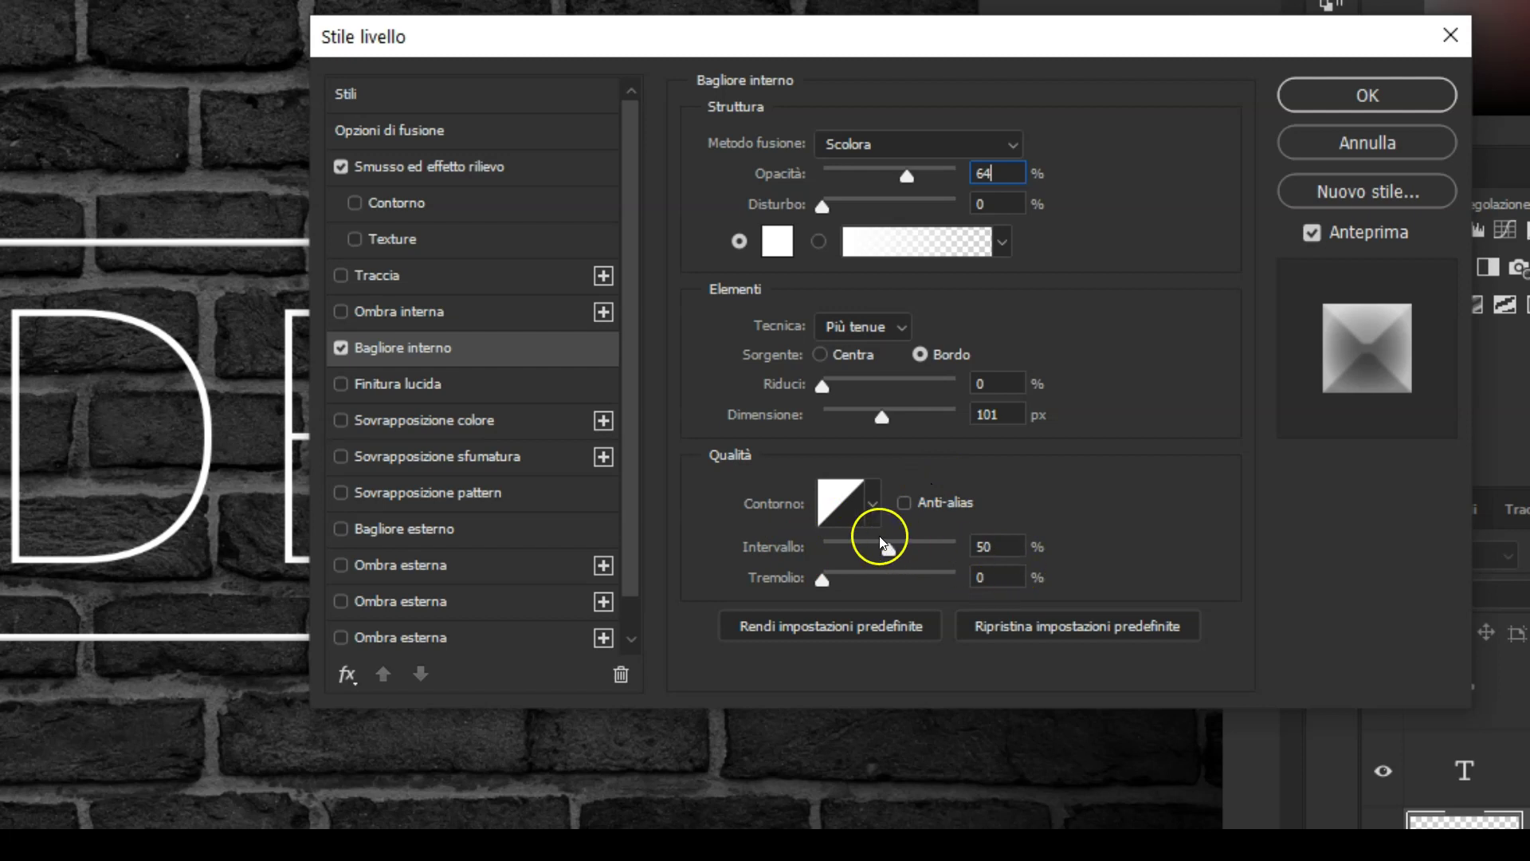
Enable an outer glow coloured magenta R 247, G 13, B 255.
left_click(498, 527)
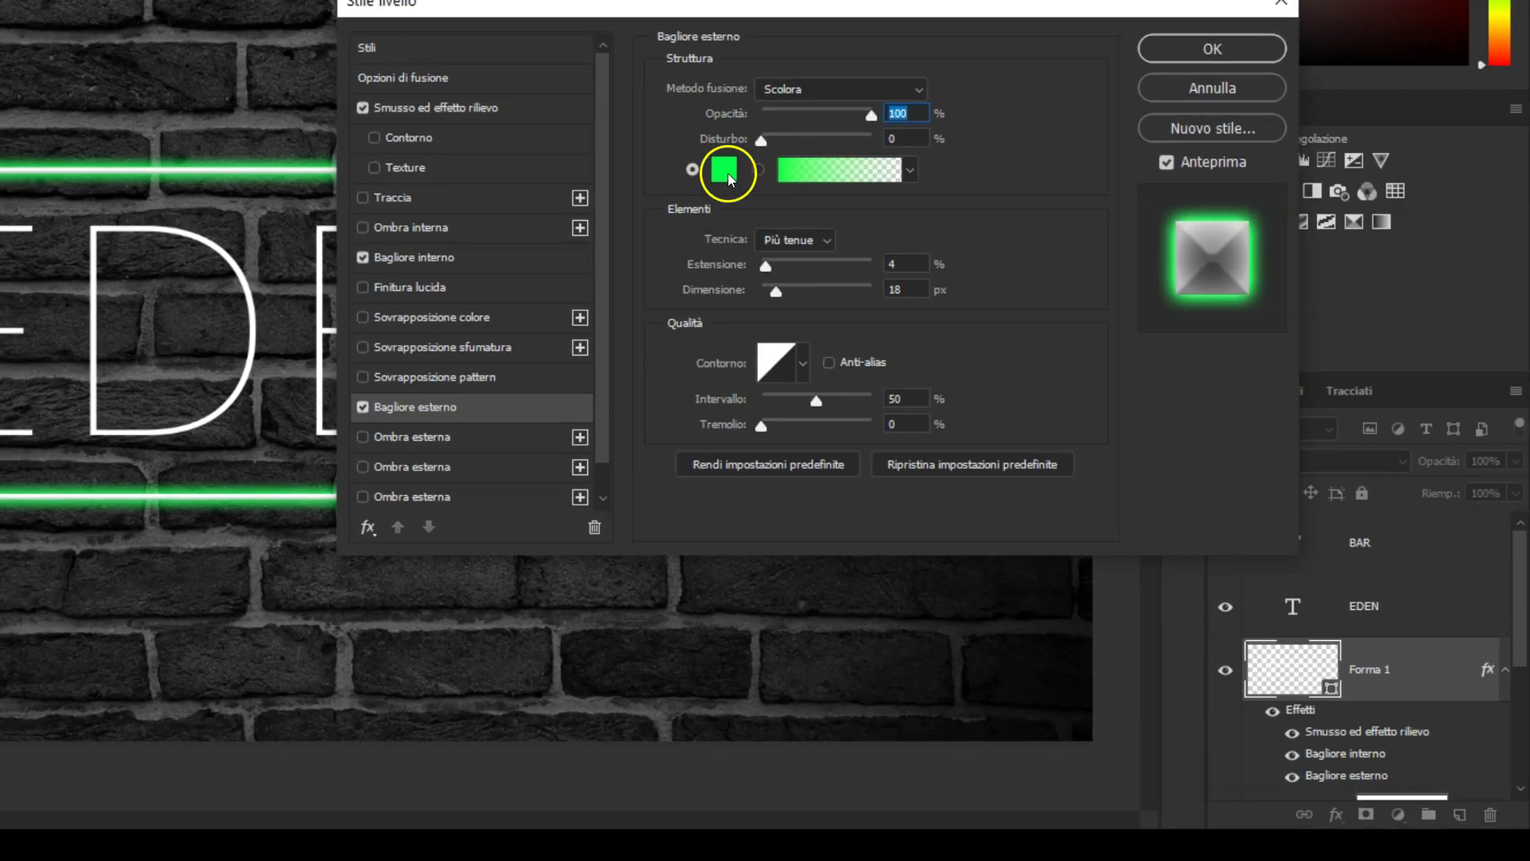
left_click(724, 165)
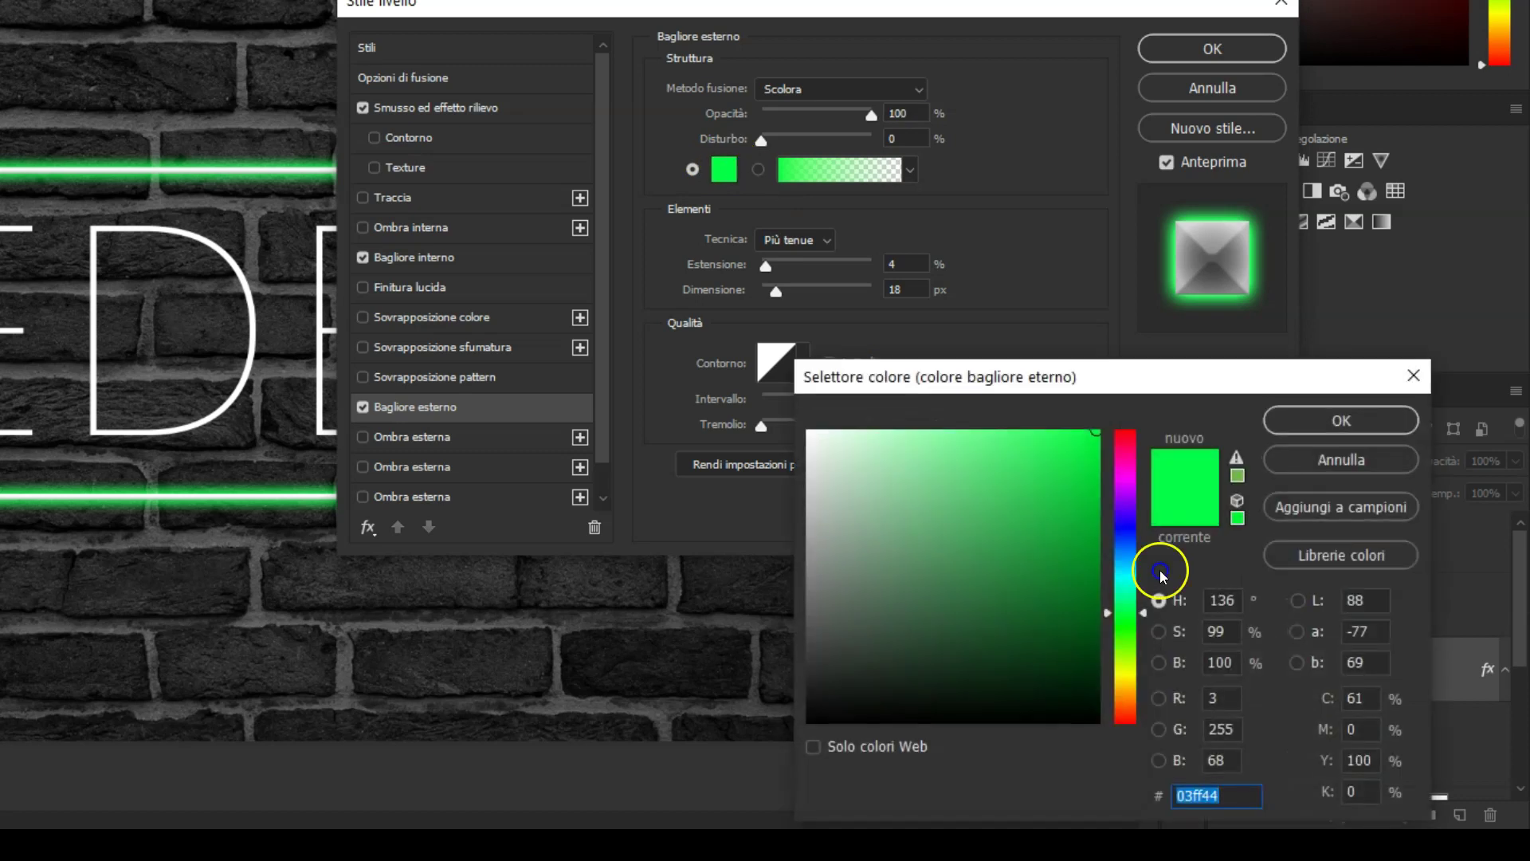
left_click(1219, 698)
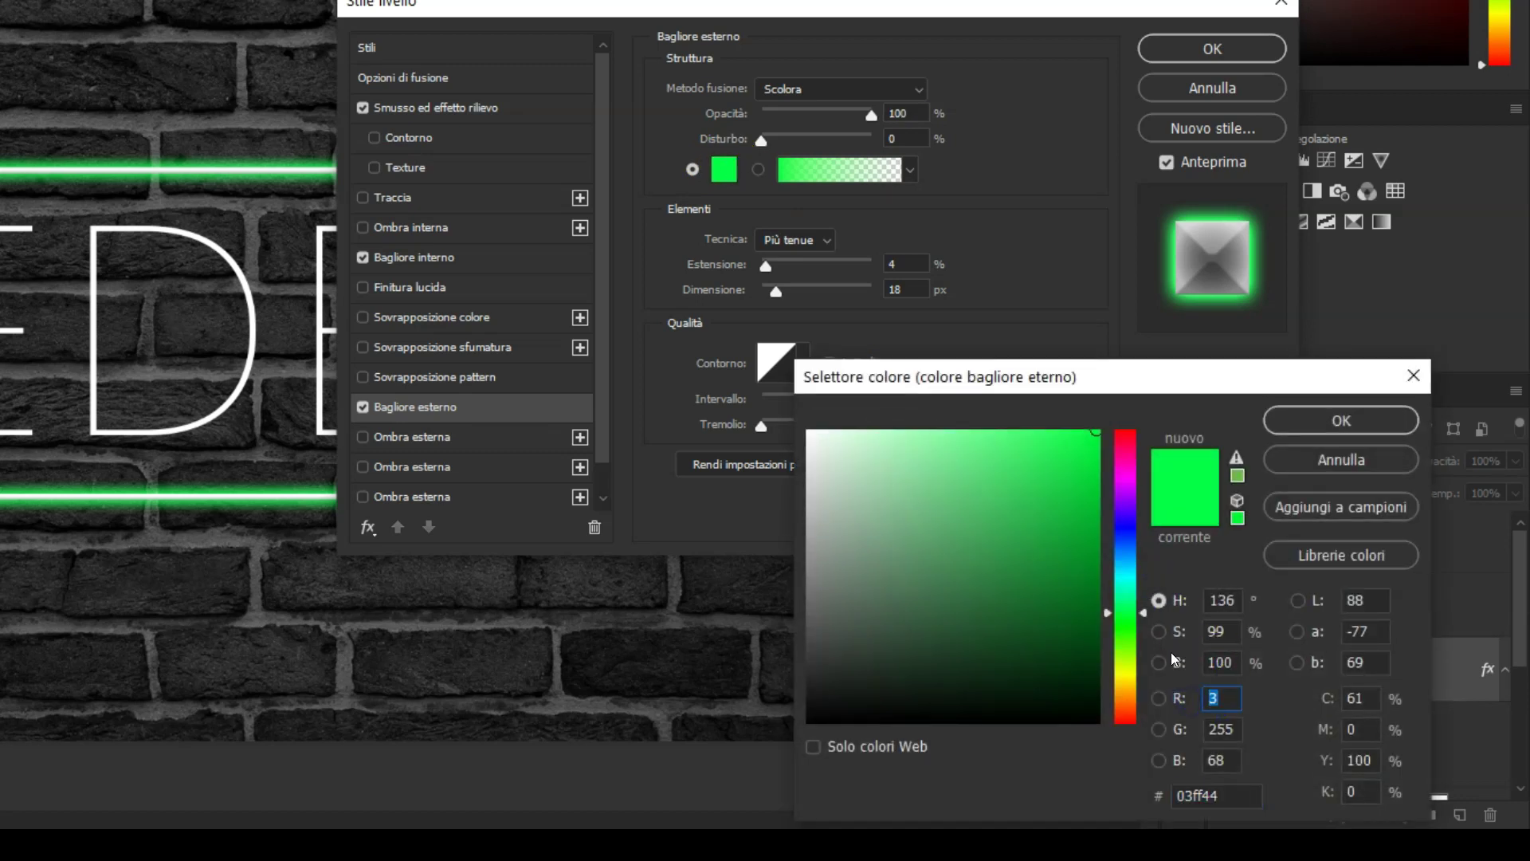
type("247")
left_click(1220, 728)
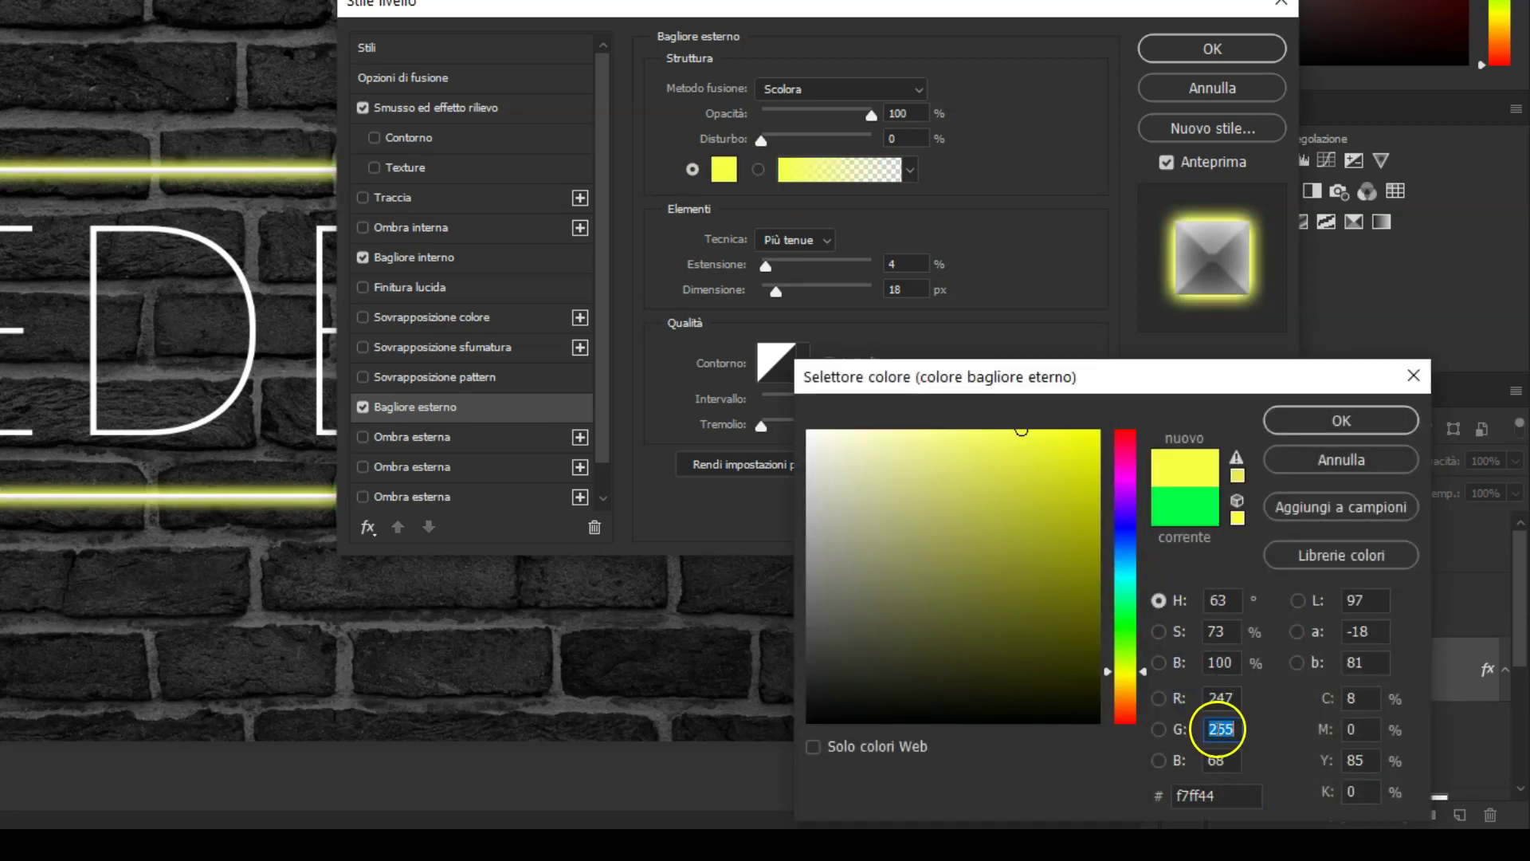
type("13")
left_click(1222, 760)
type("255")
key("Return")
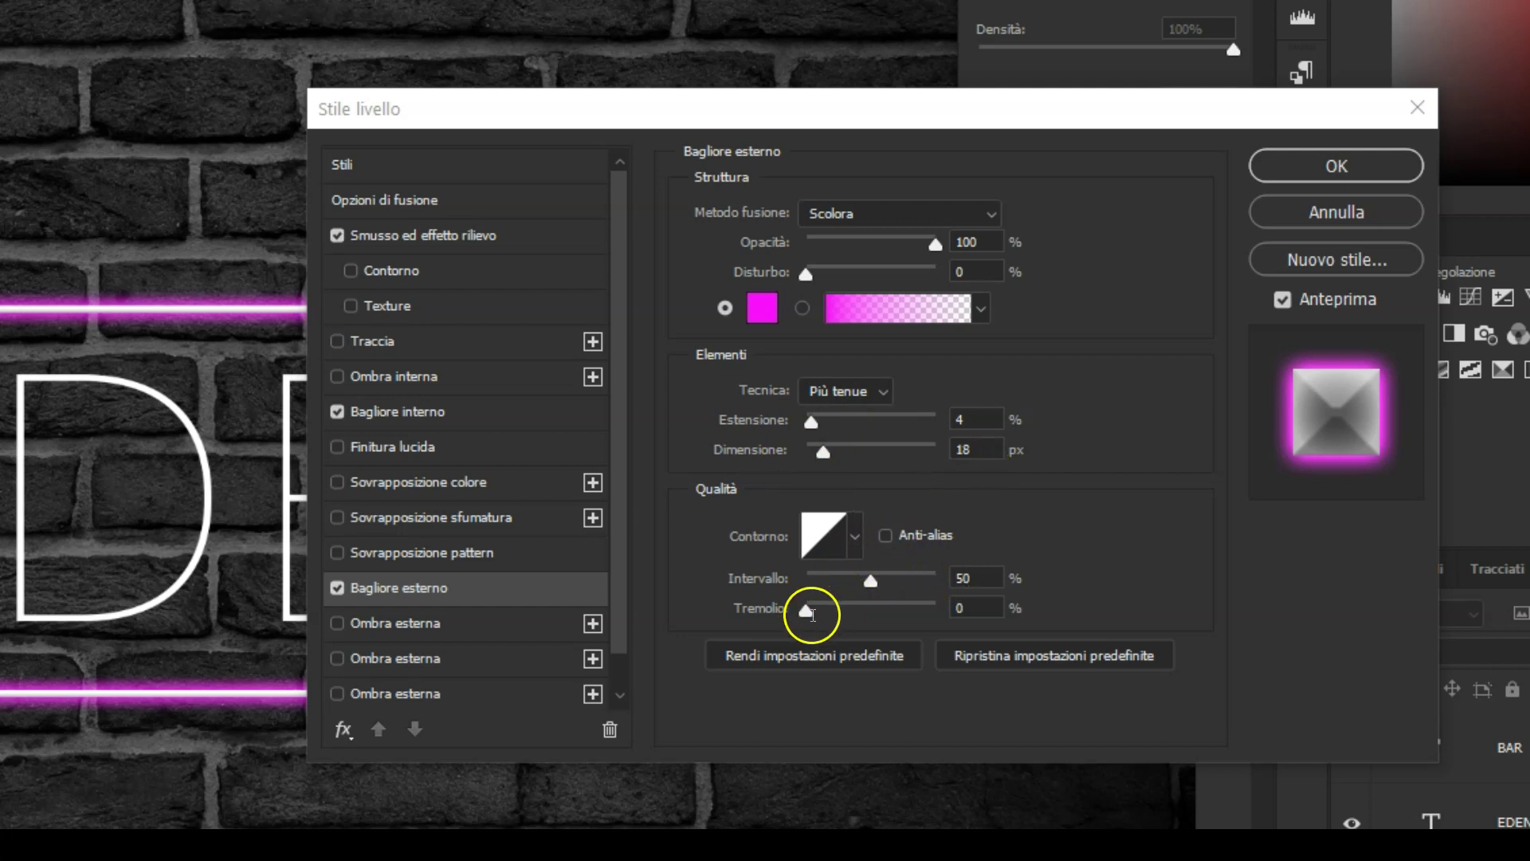
left_click(556, 587)
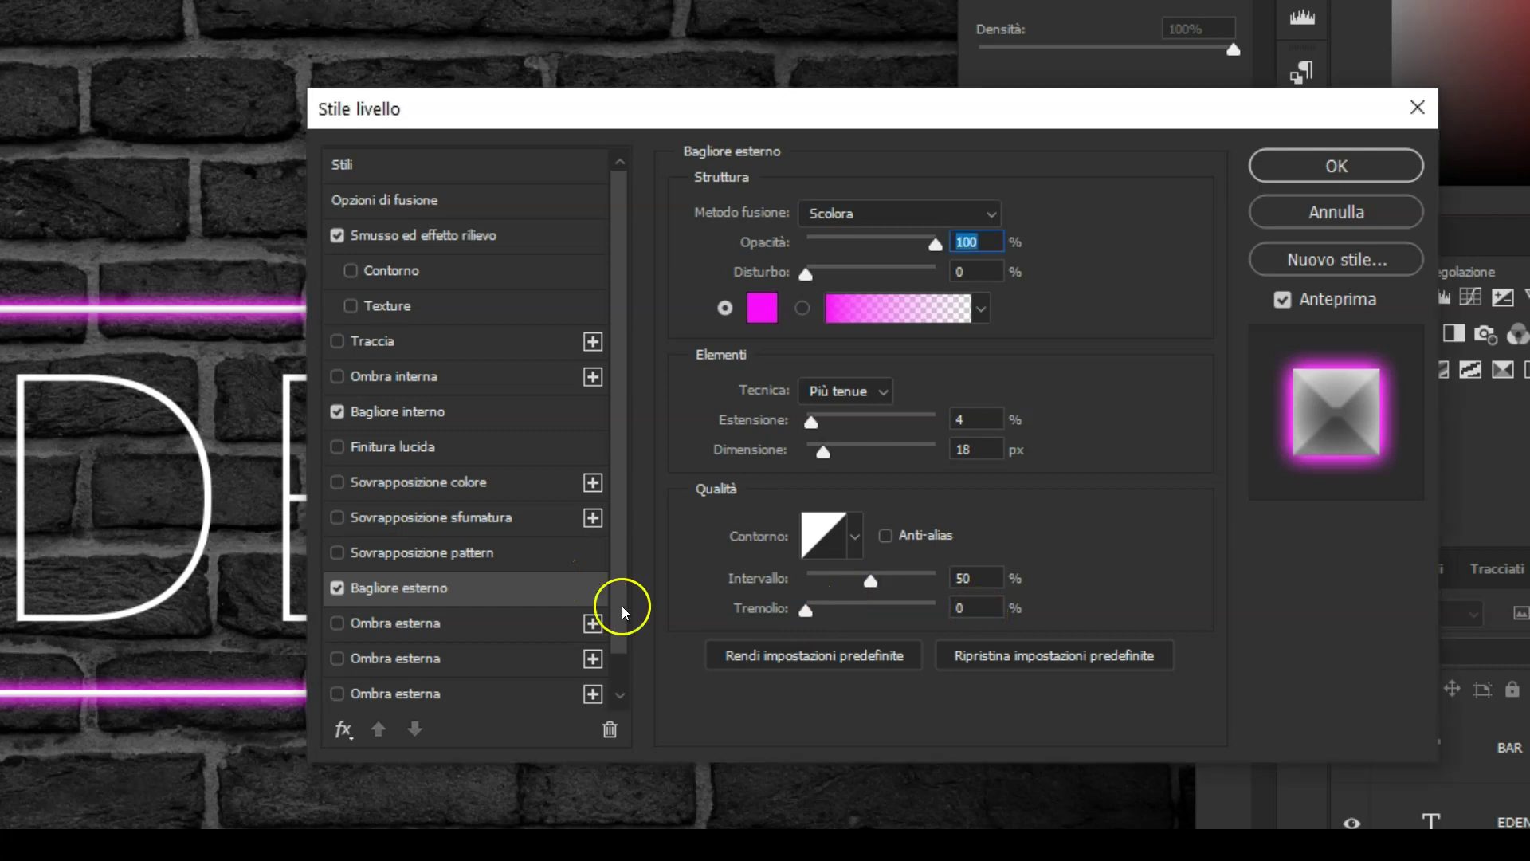
scroll(494, 605, "down", 1)
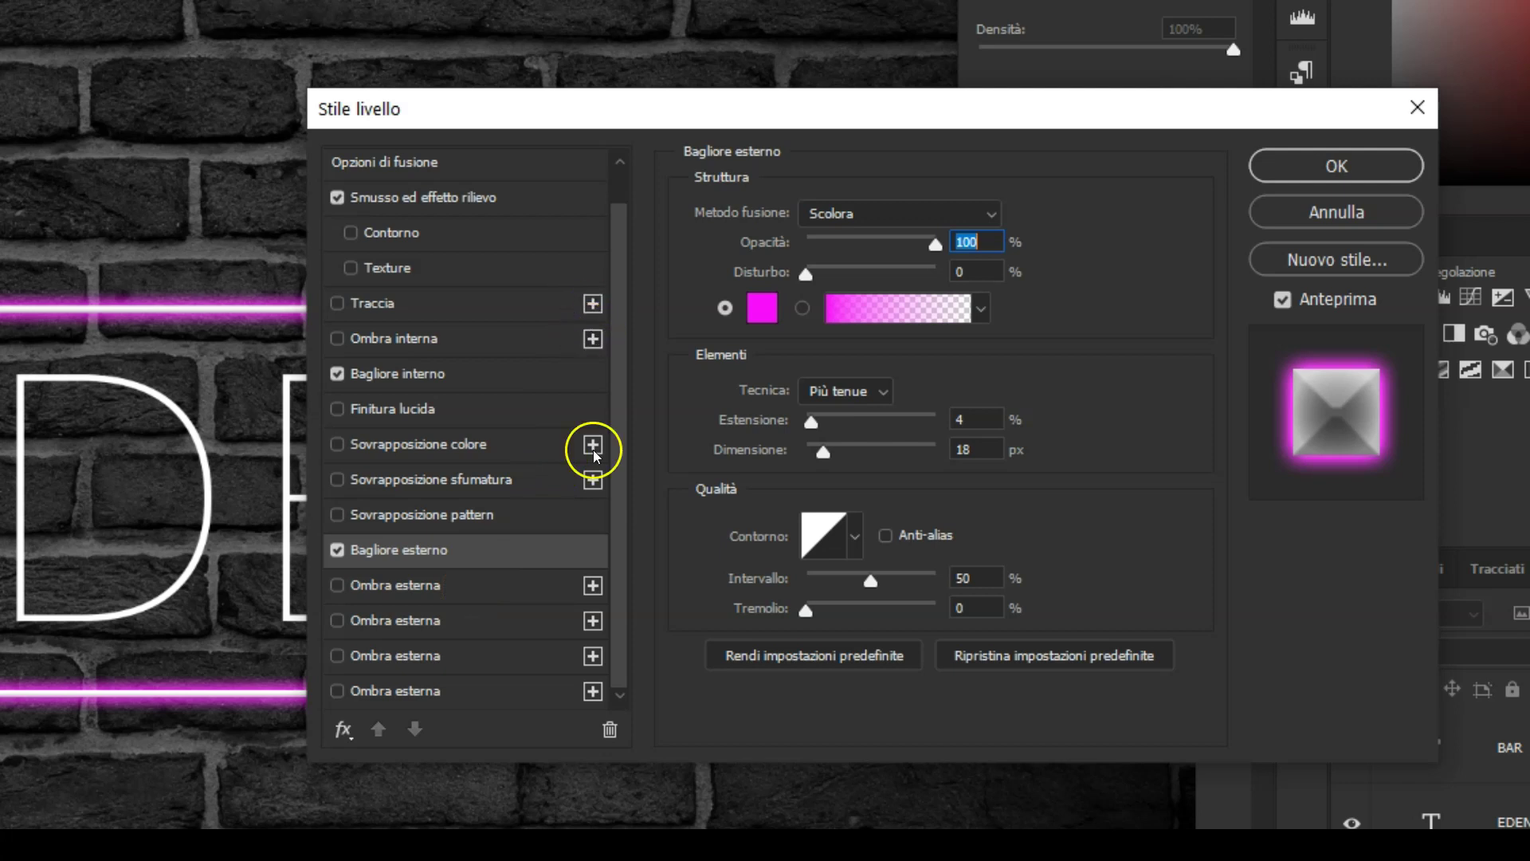
Turn the first drop shadow magenta (247, 13, 255) and raise its opacity to 41%.
left_click(434, 585)
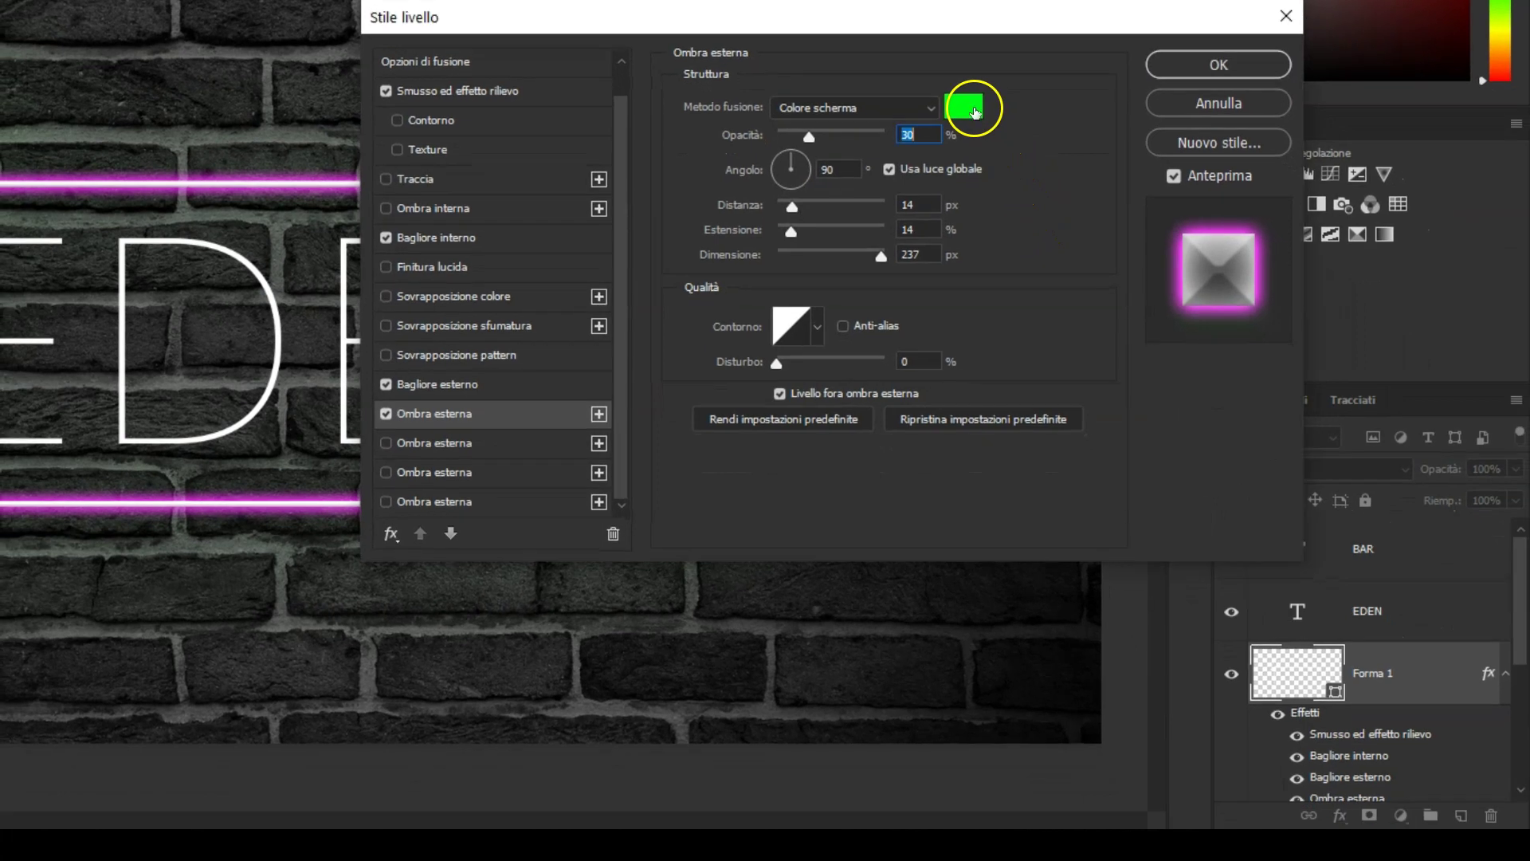
left_click(1043, 217)
double_click(1227, 701)
type("247")
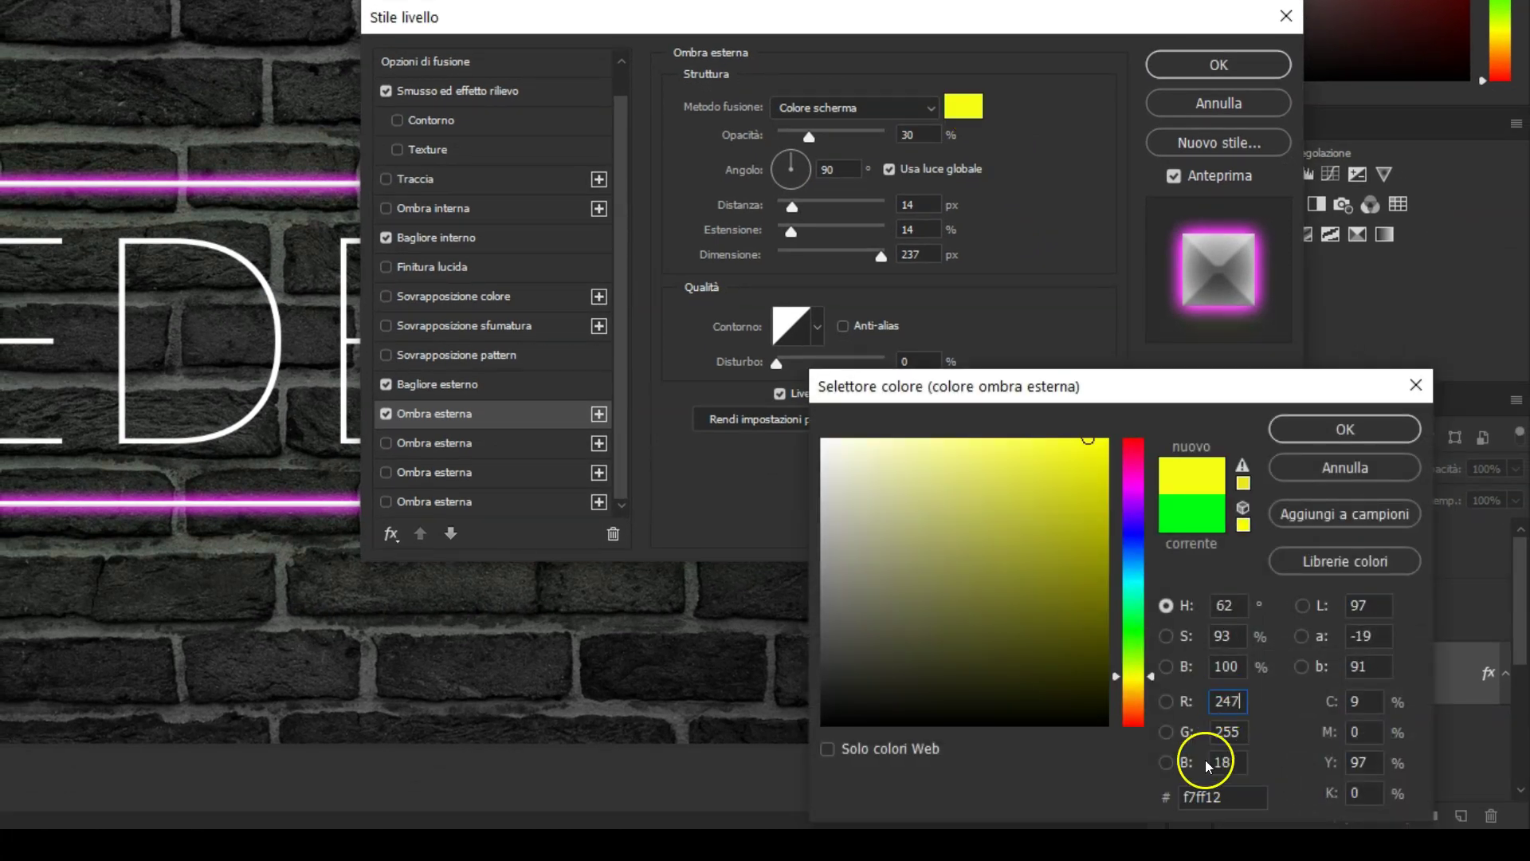
double_click(1227, 731)
type("13255")
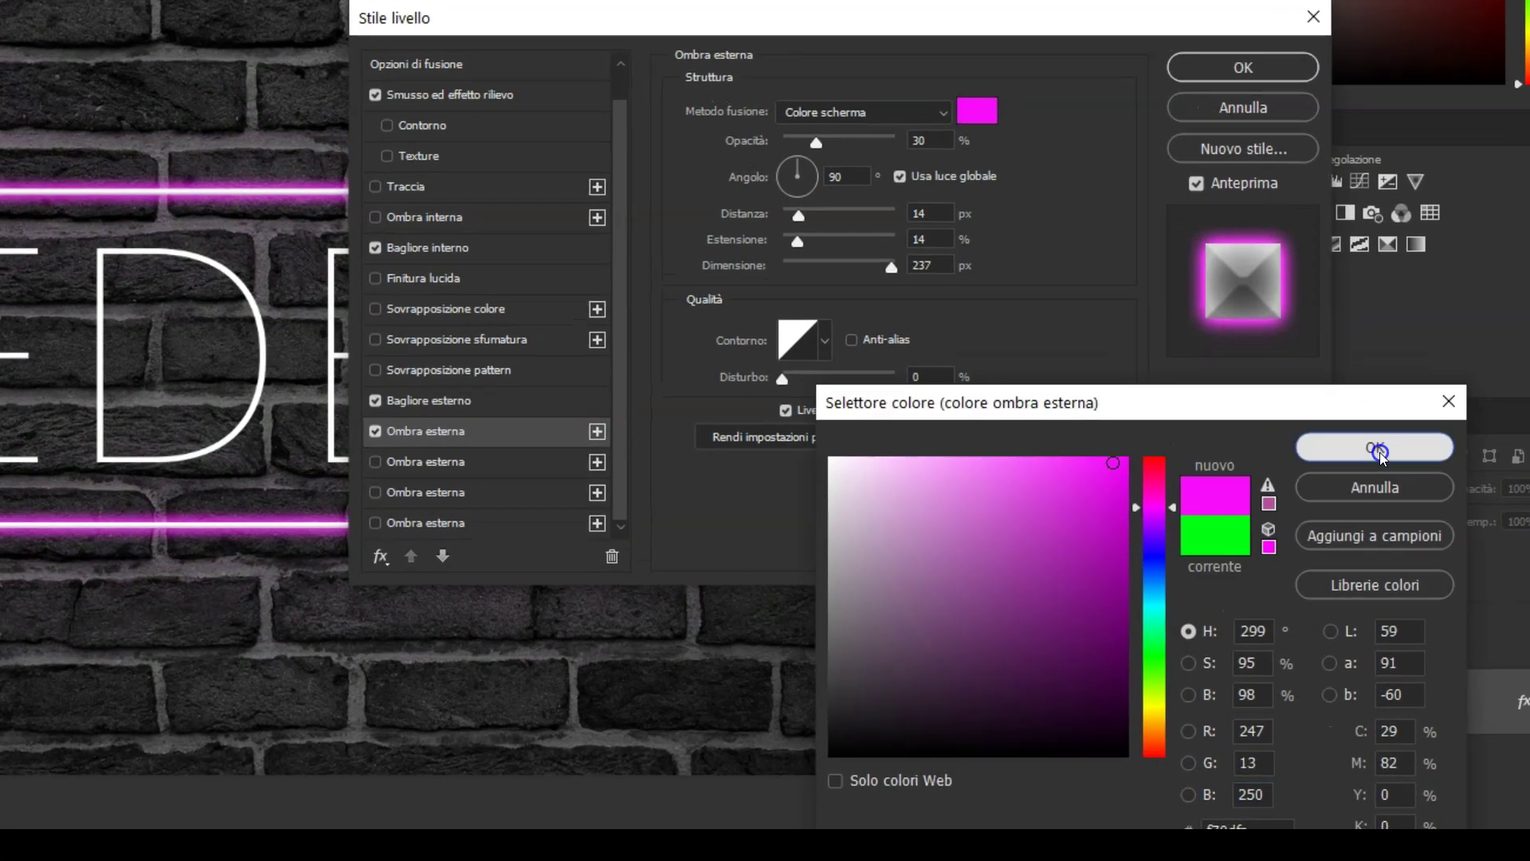
left_click(1345, 428)
left_click_drag(809, 136, 821, 137)
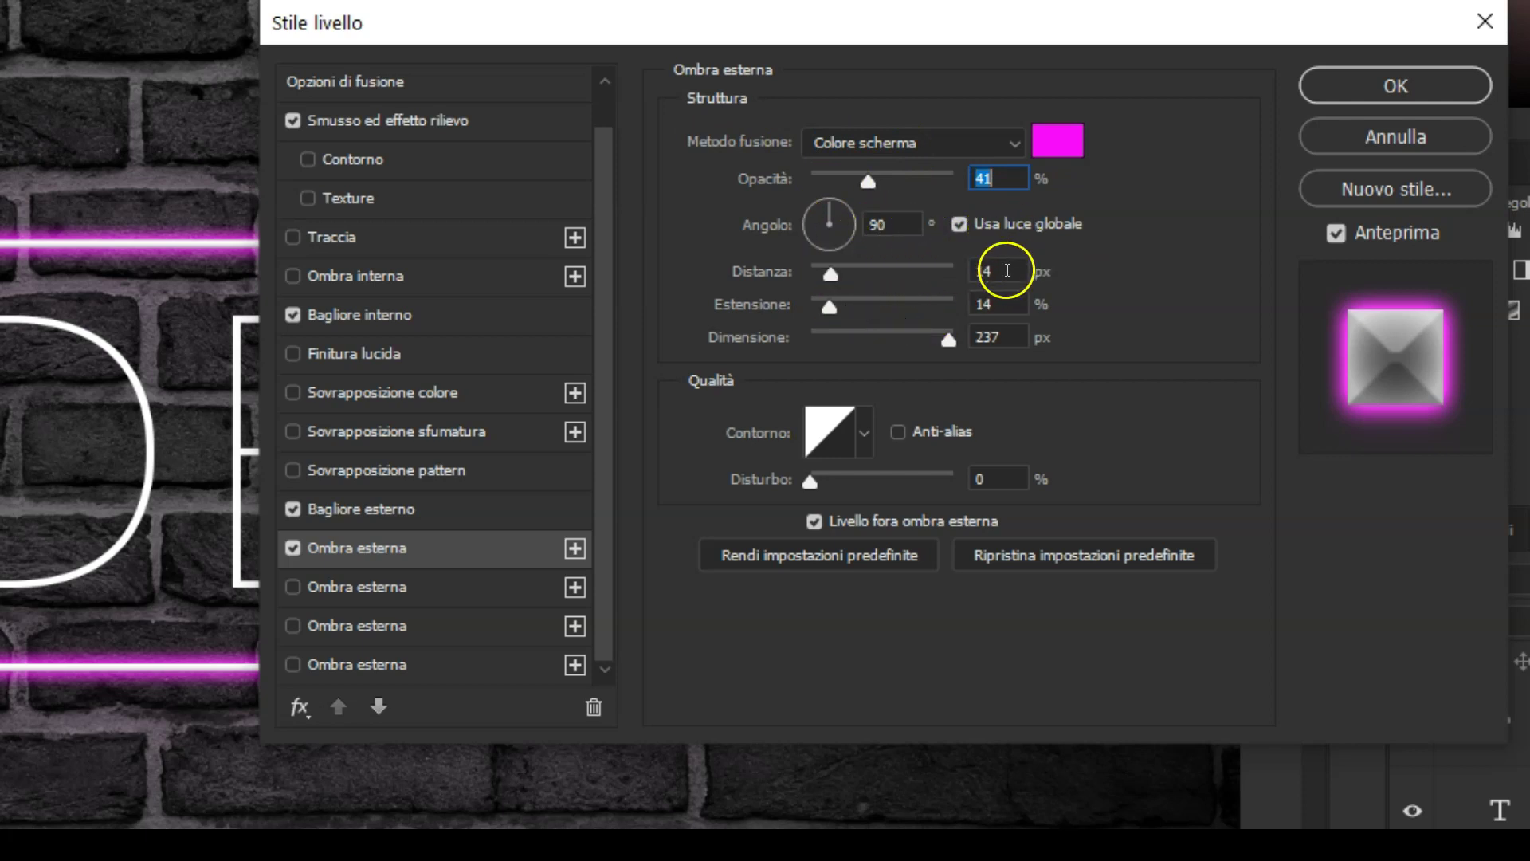
left_click(1004, 313)
left_click(1000, 337)
type("155")
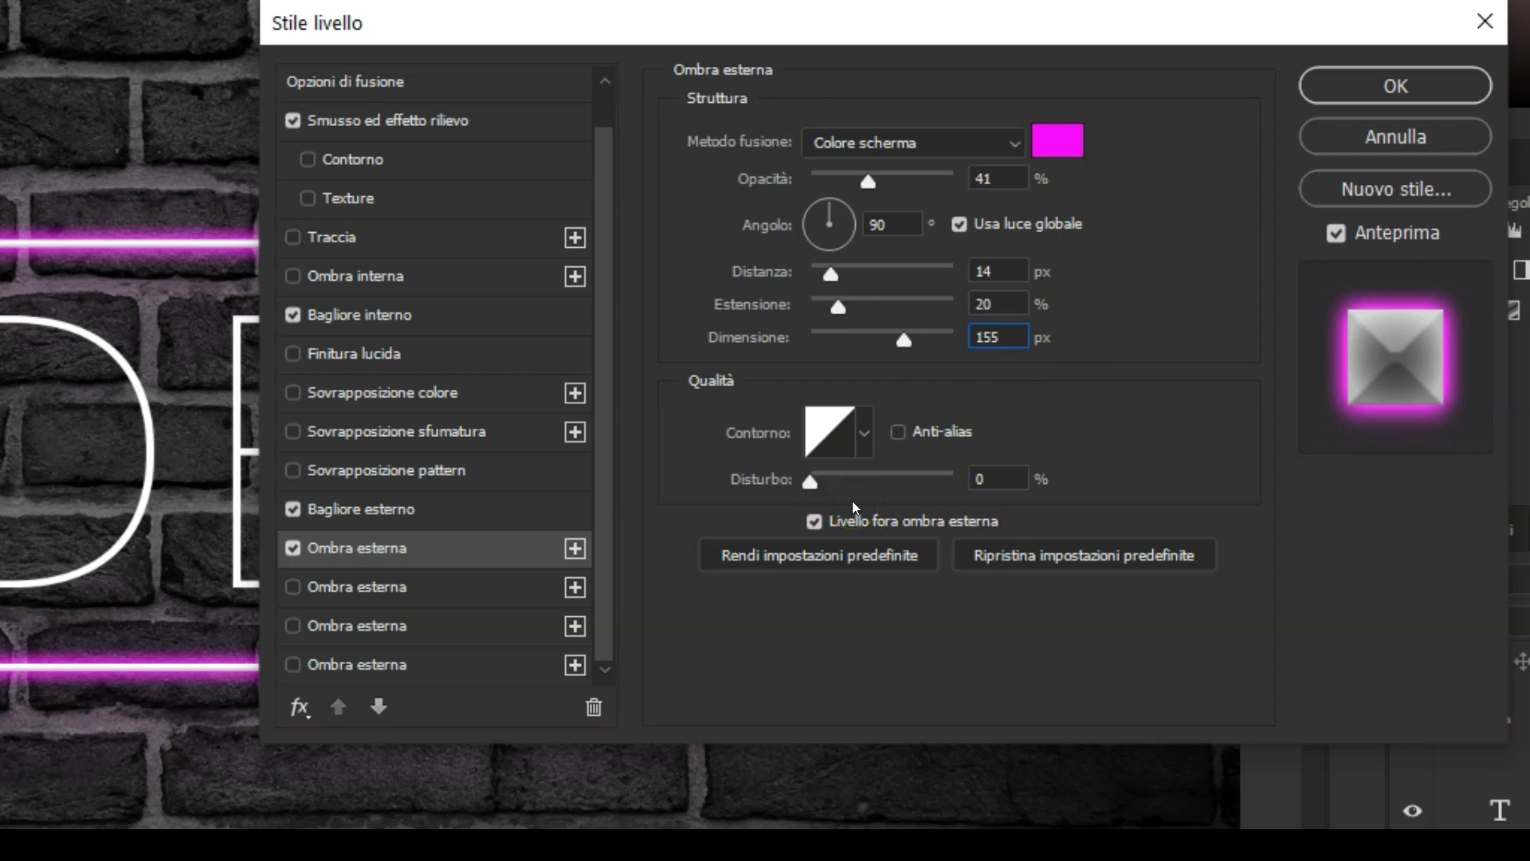
Add a second drop shadow with 11 px distance, 40% spread and 250 px size.
left_click(575, 549)
left_click(430, 589)
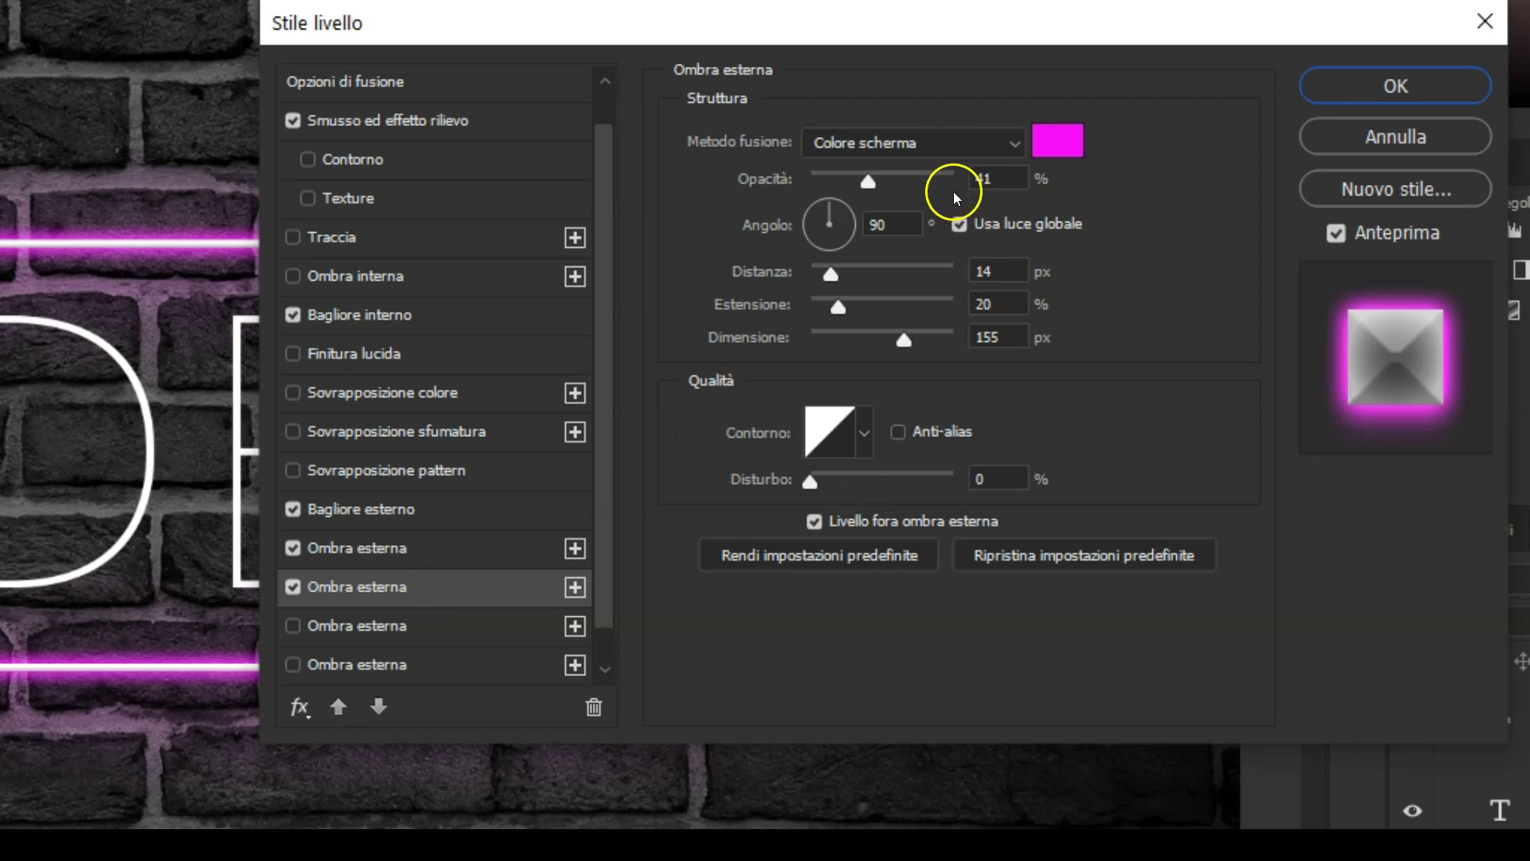
left_click(955, 263)
type("11")
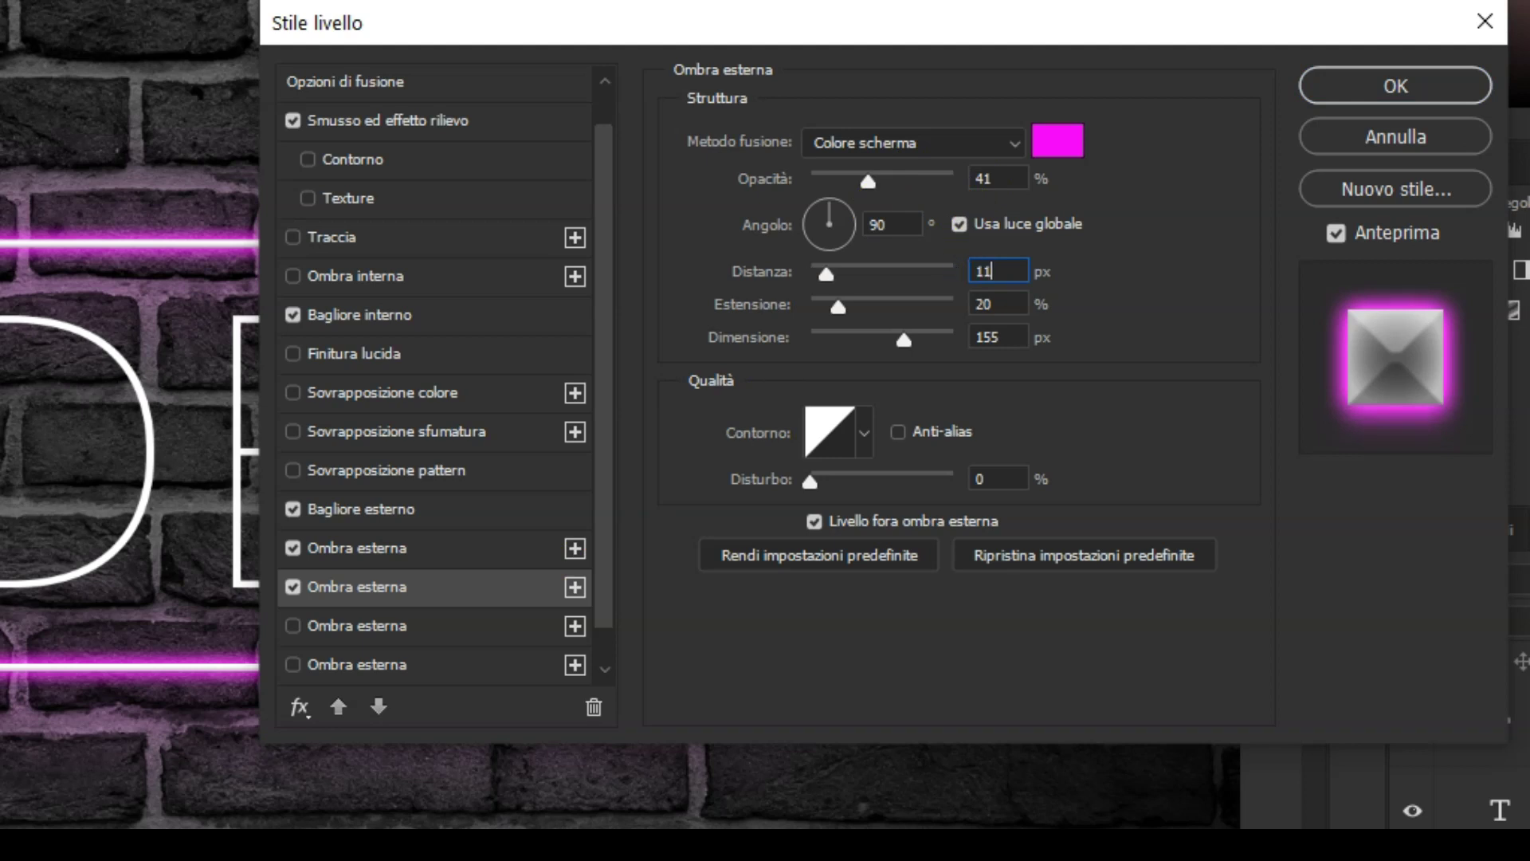
left_click_drag(1002, 312, 932, 316)
type("40")
left_click(1006, 341)
type("250")
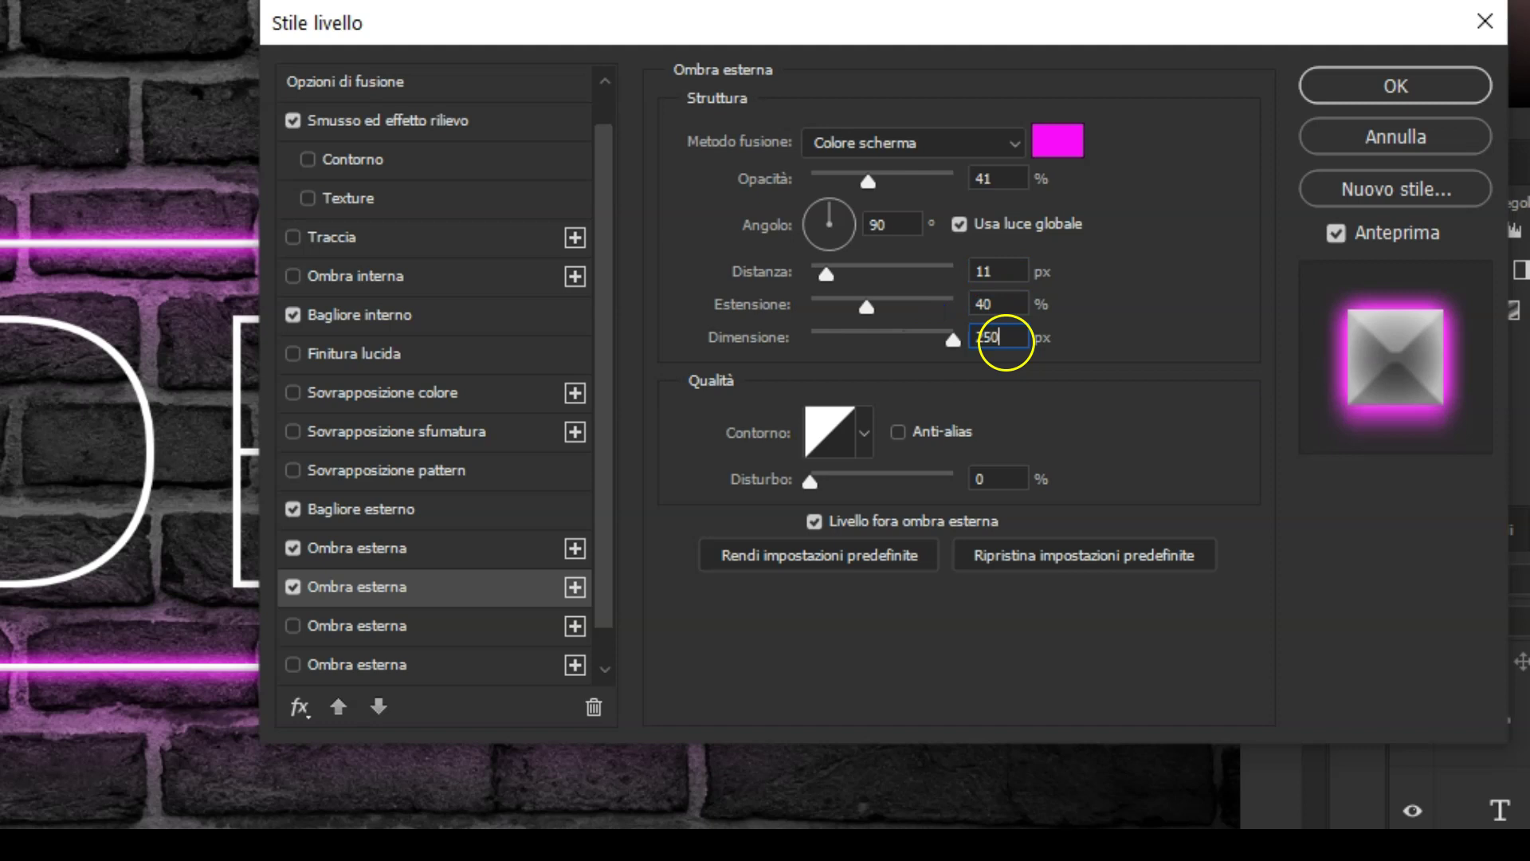
key("Return")
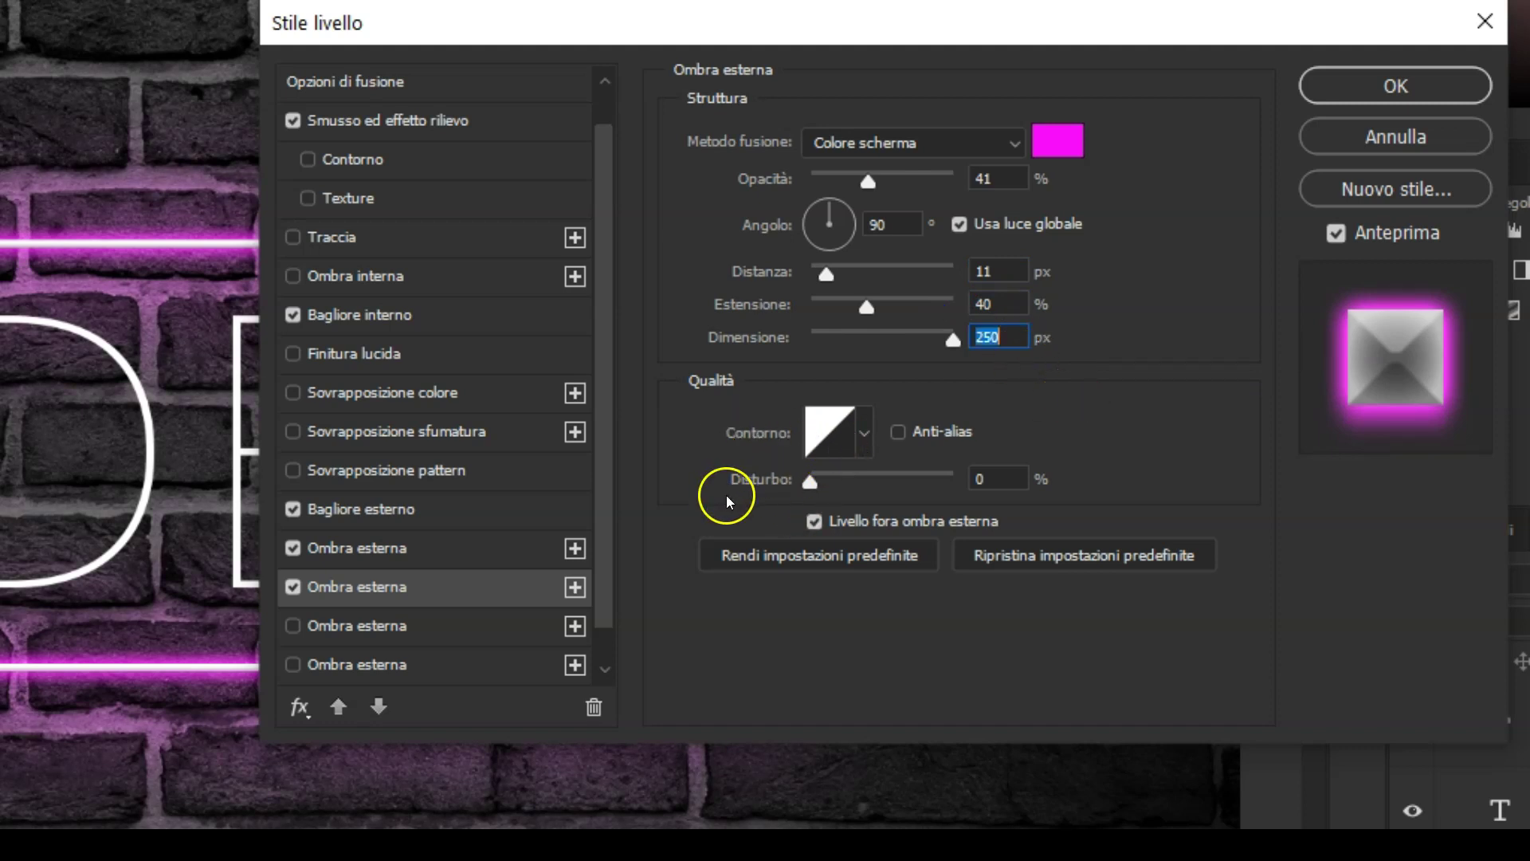
left_click(514, 582)
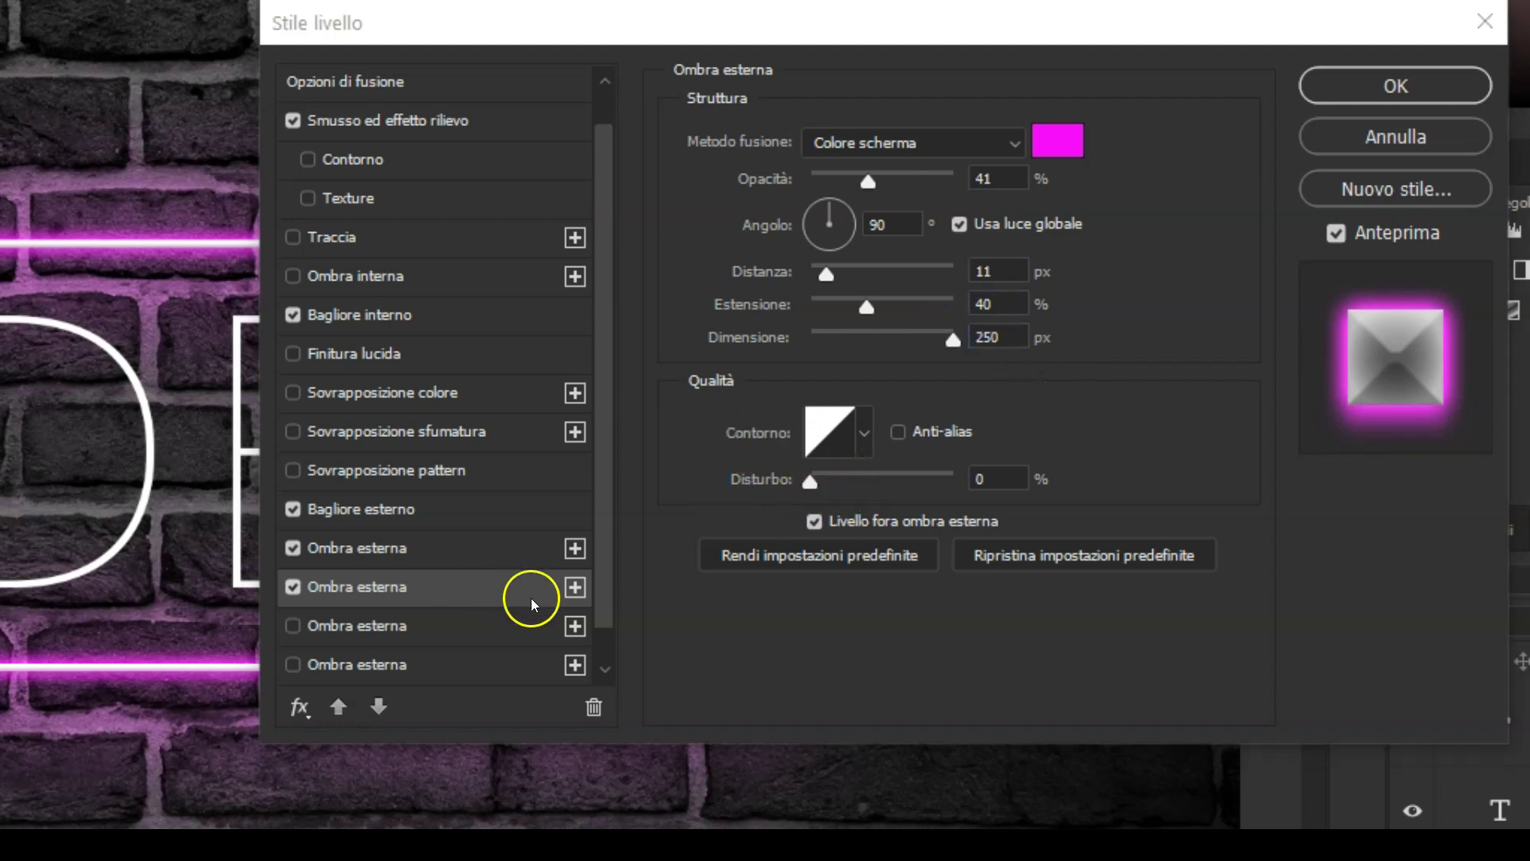
Duplicate the magenta drop shadow and widen the copy's spread to 35%.
left_click(575, 587)
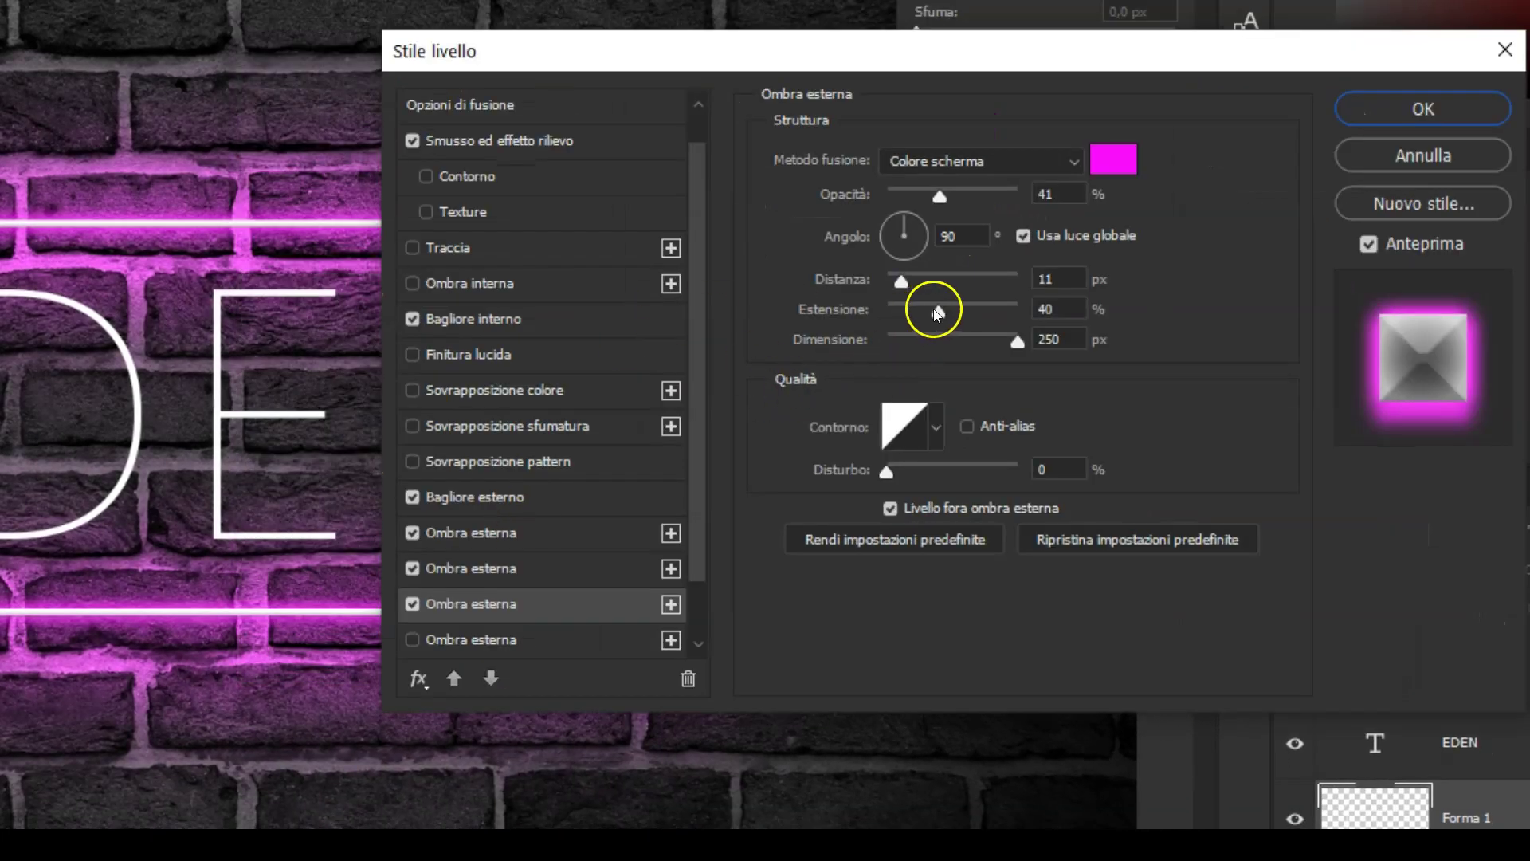
left_click_drag(928, 313, 934, 313)
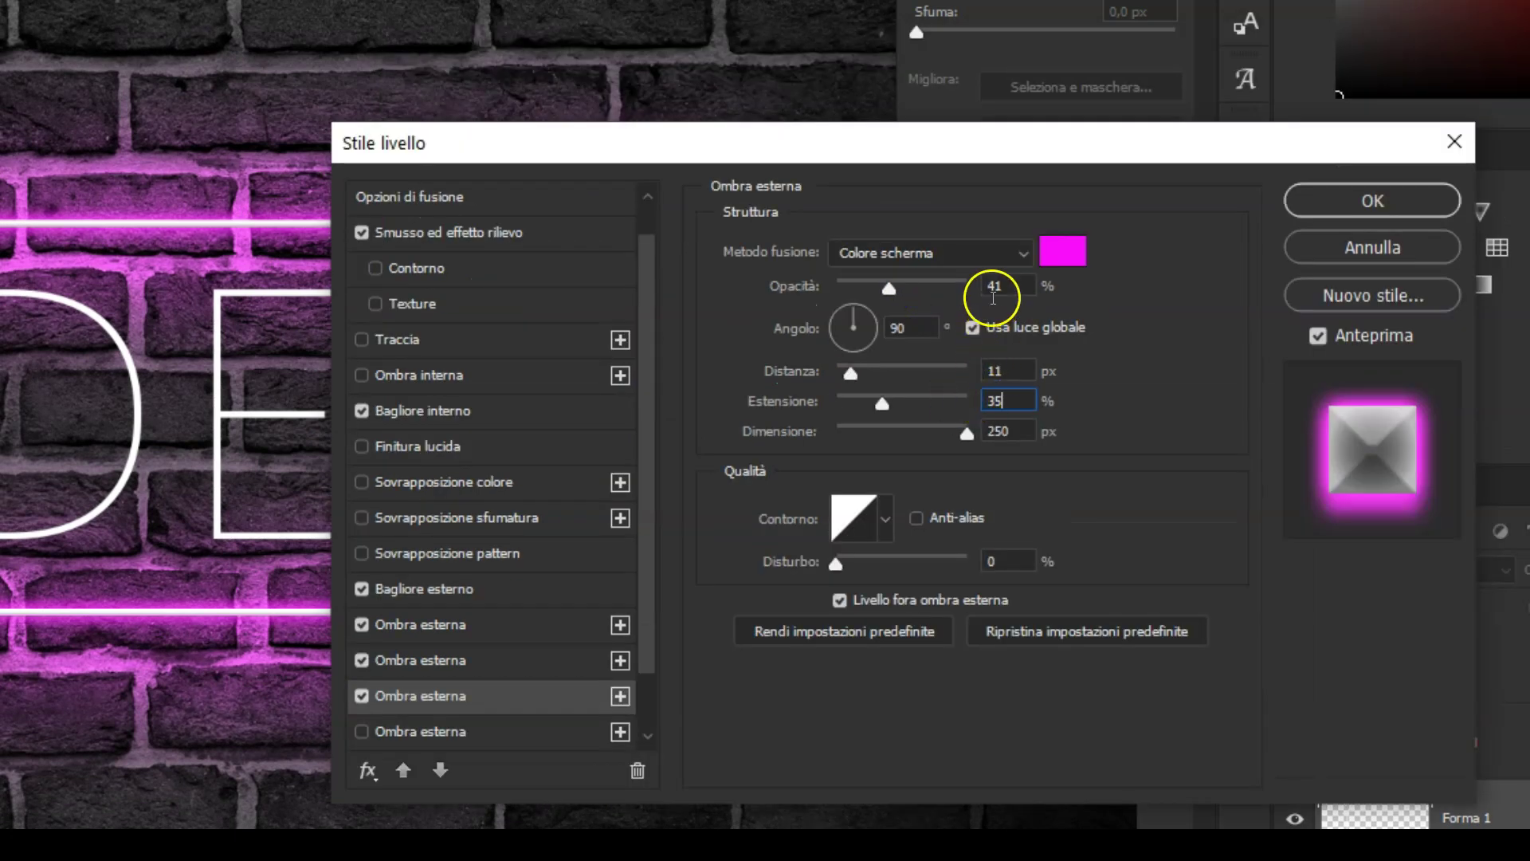
scroll(650, 520, "down", 1)
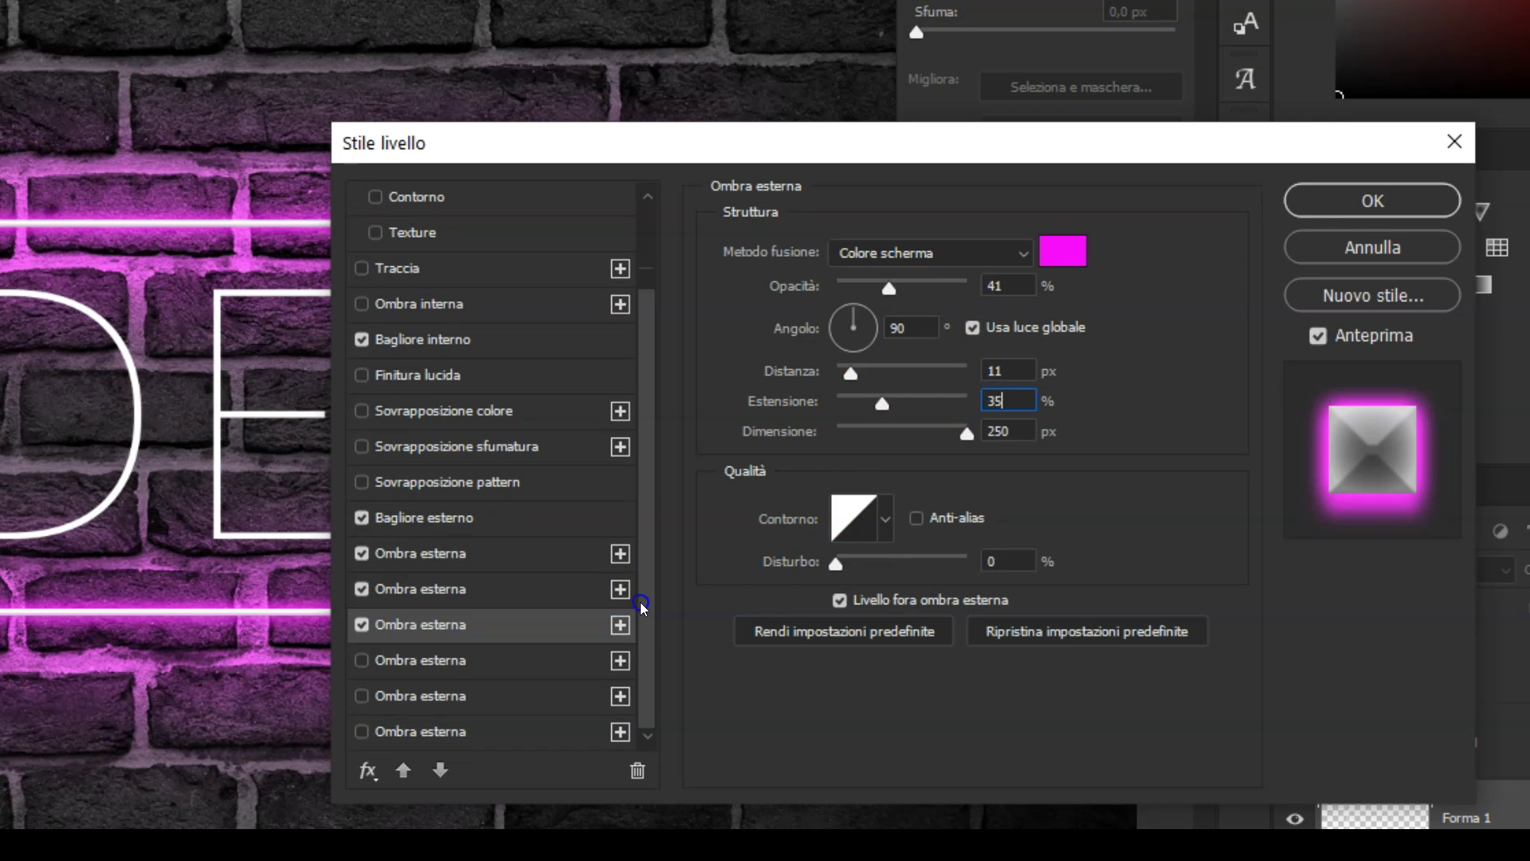
Set the black Multiply drop shadow to 40% opacity and 35 px distance, then apply.
left_click(403, 729)
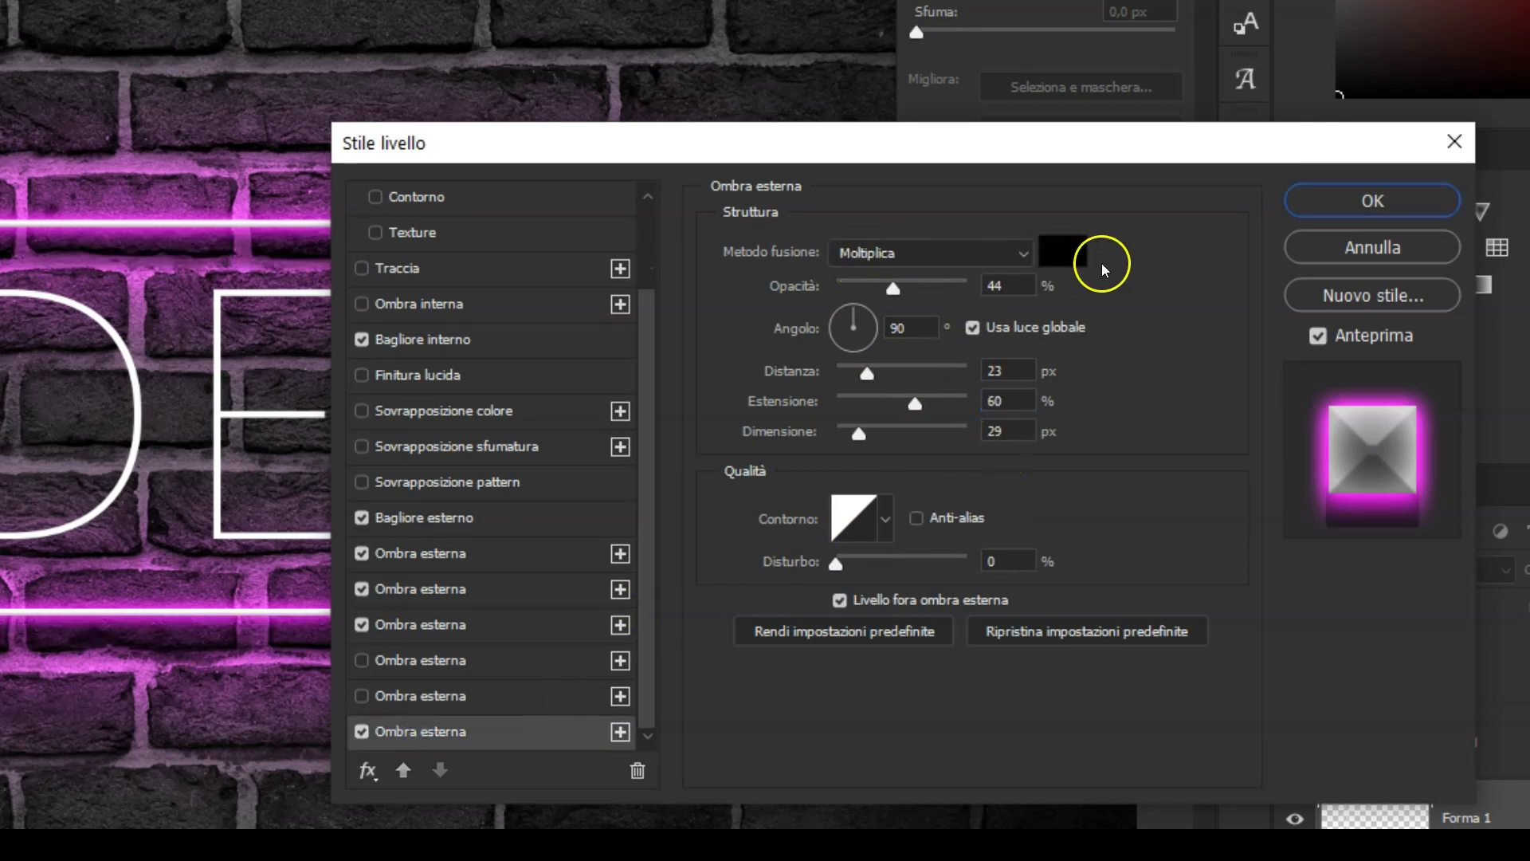
left_click(1009, 303)
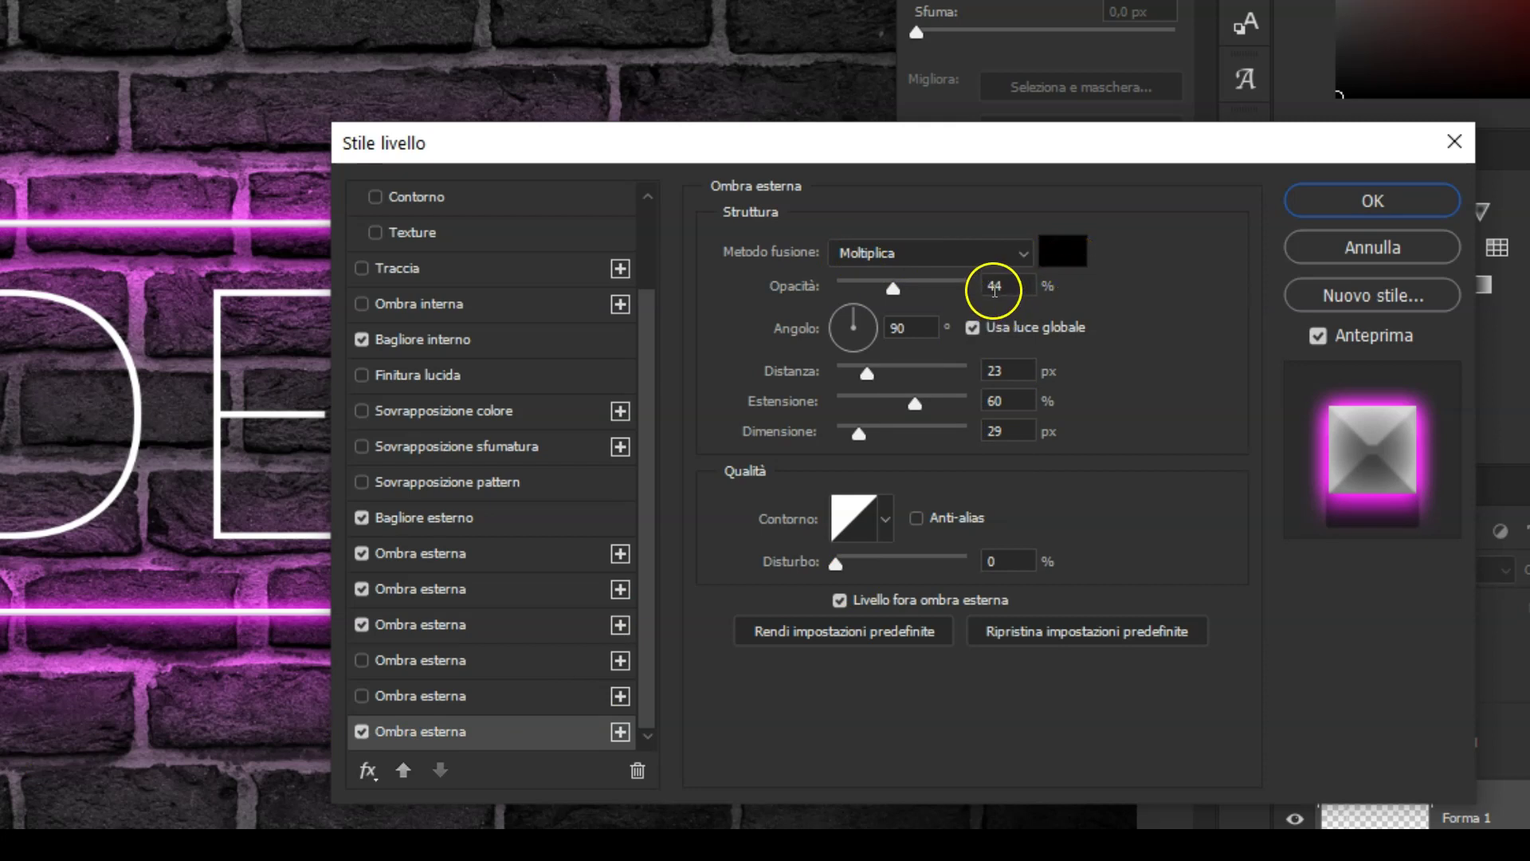
type("40")
double_click(1009, 369)
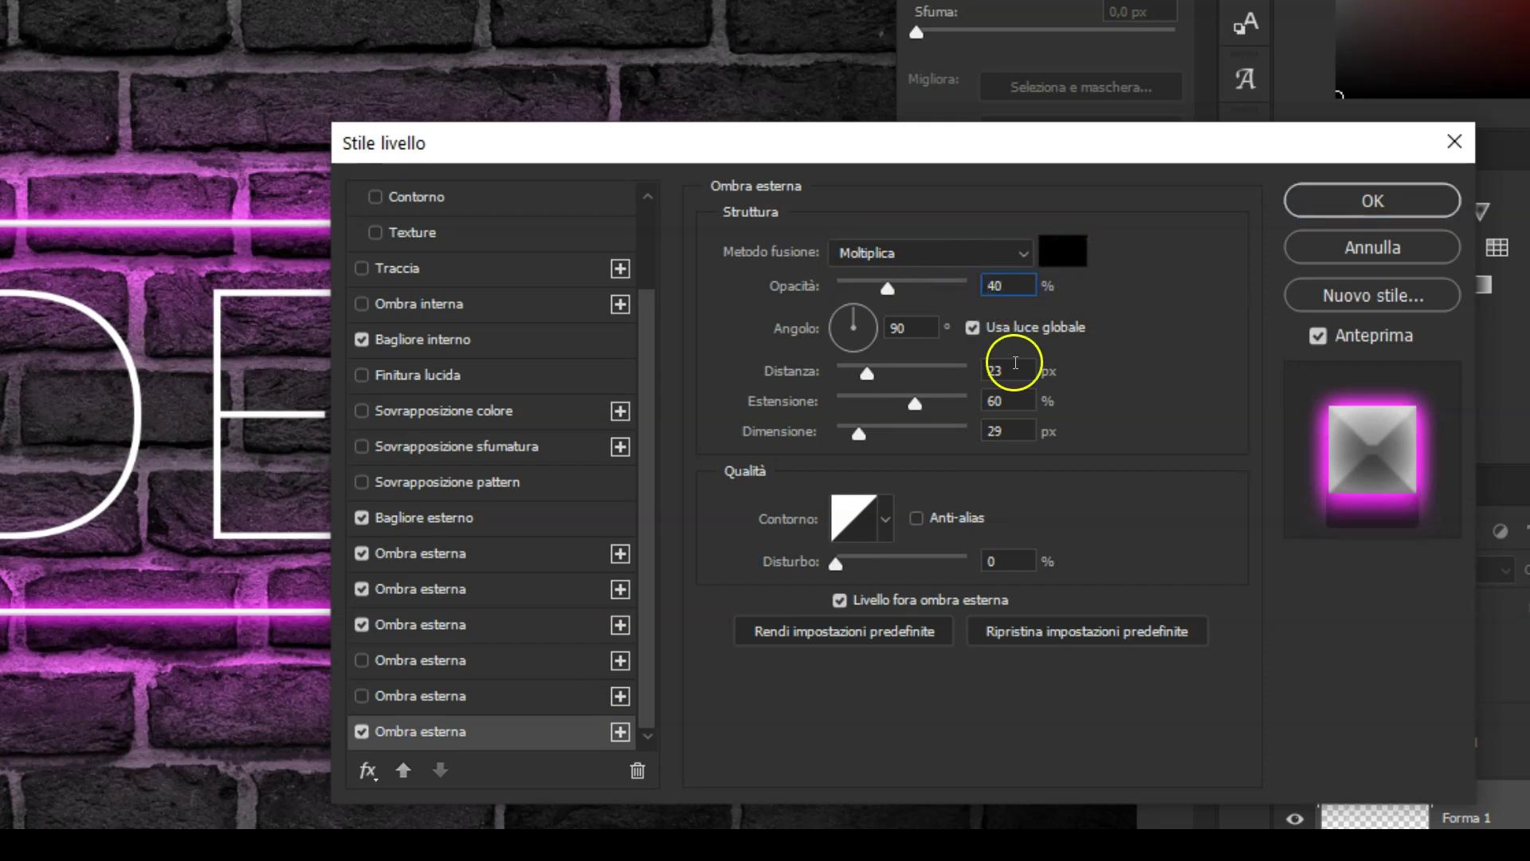
type("35")
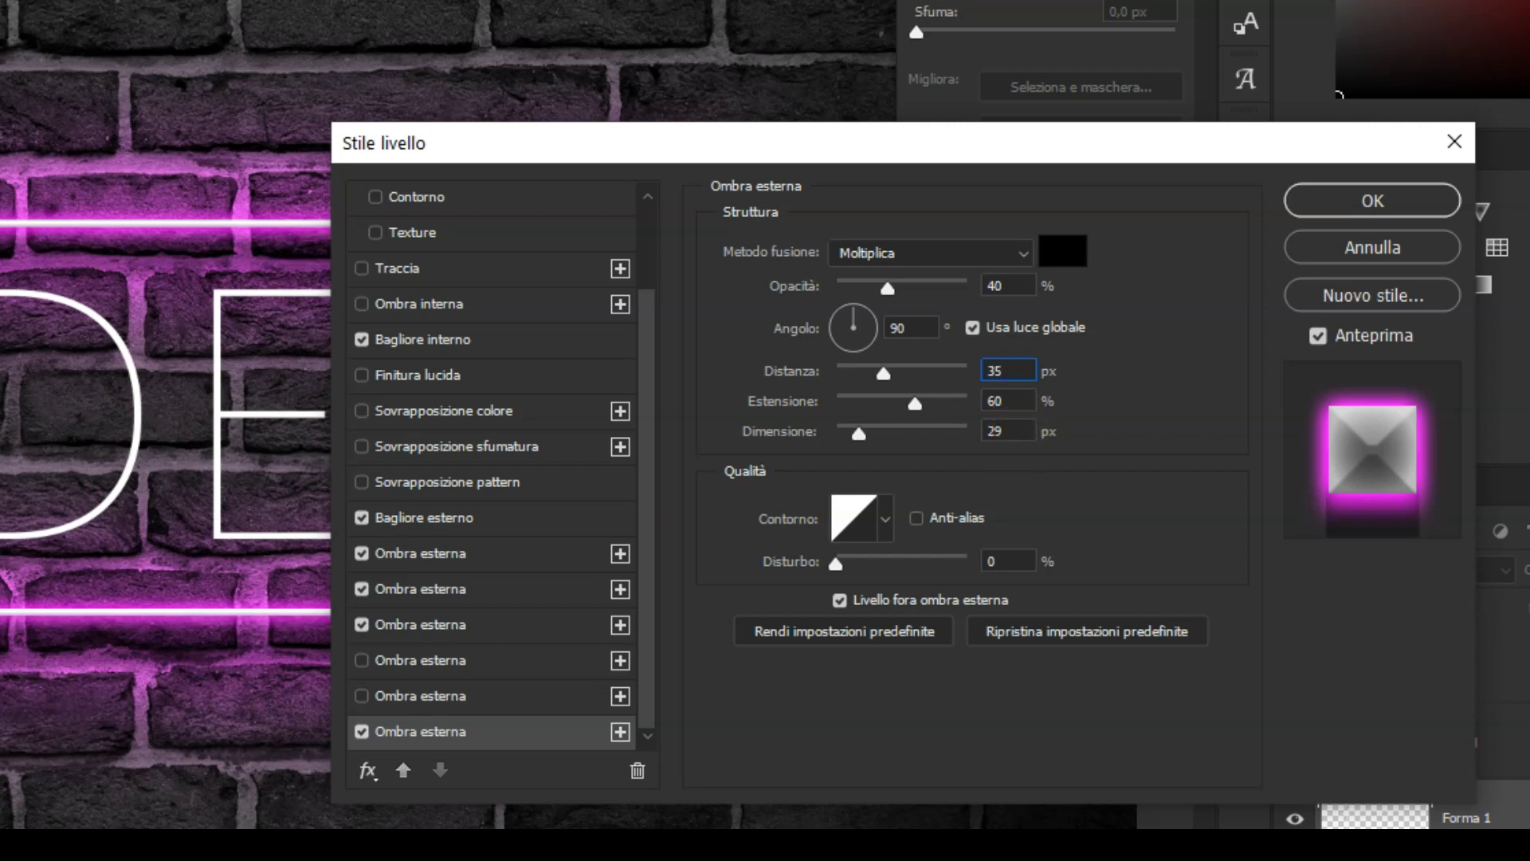
left_click(1355, 201)
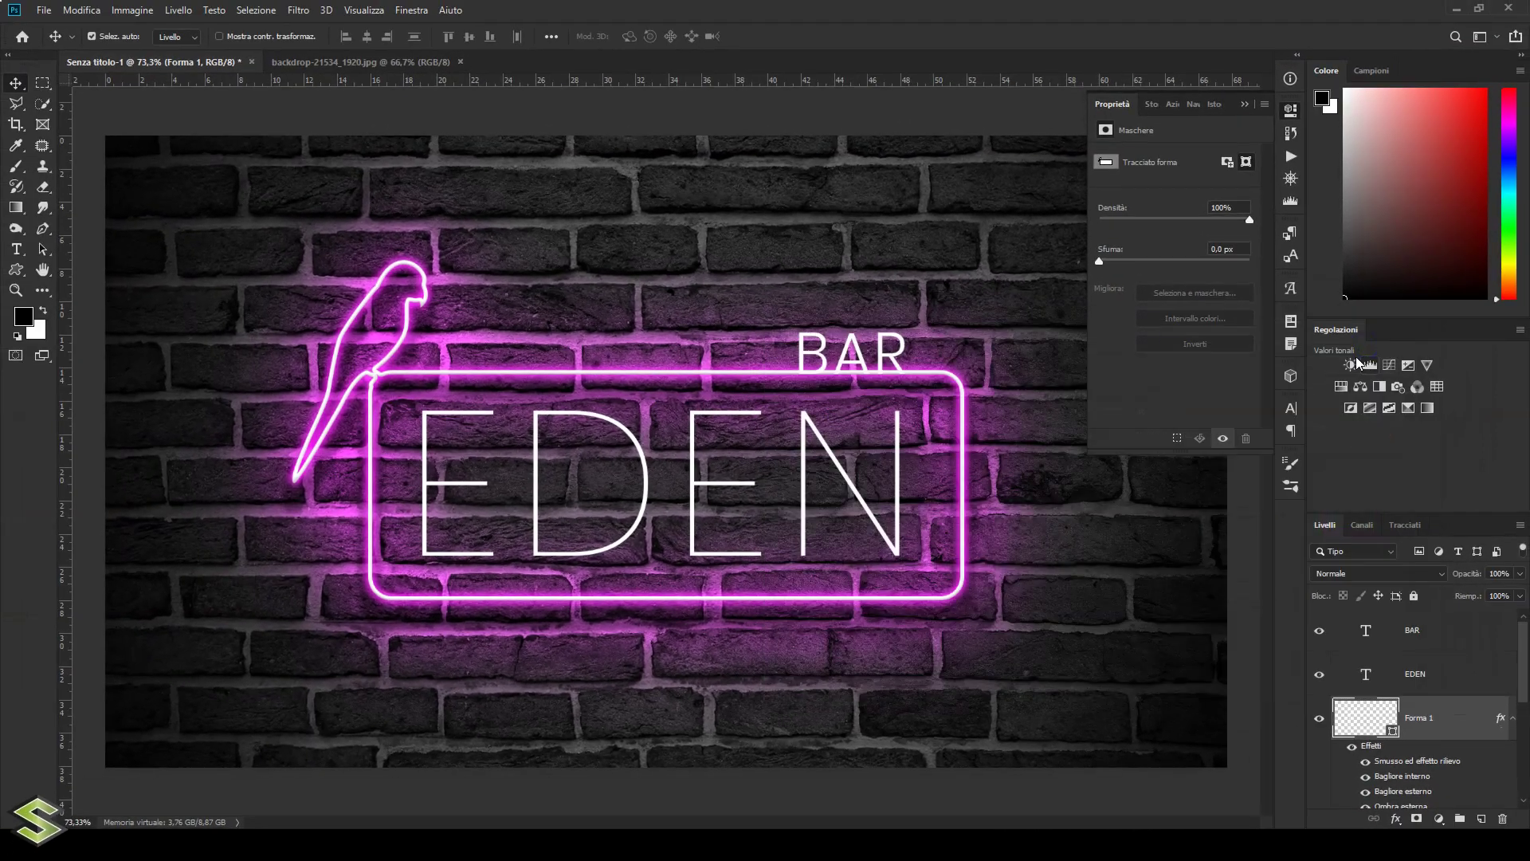
Copy Forma 1's layer style and paste it onto the EDEN text layer.
left_click(900, 422)
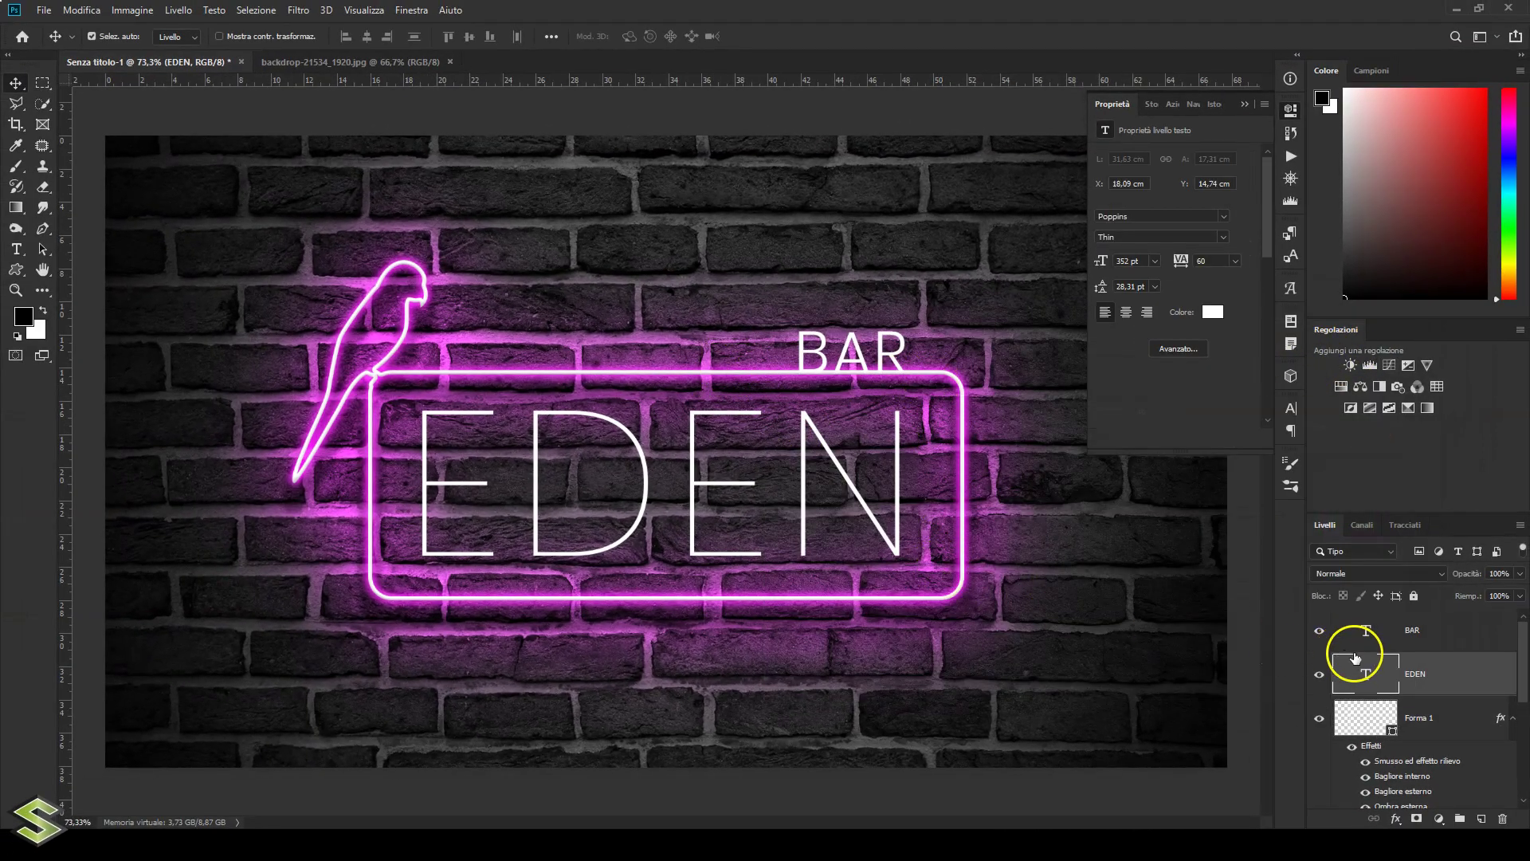
left_click(1437, 721)
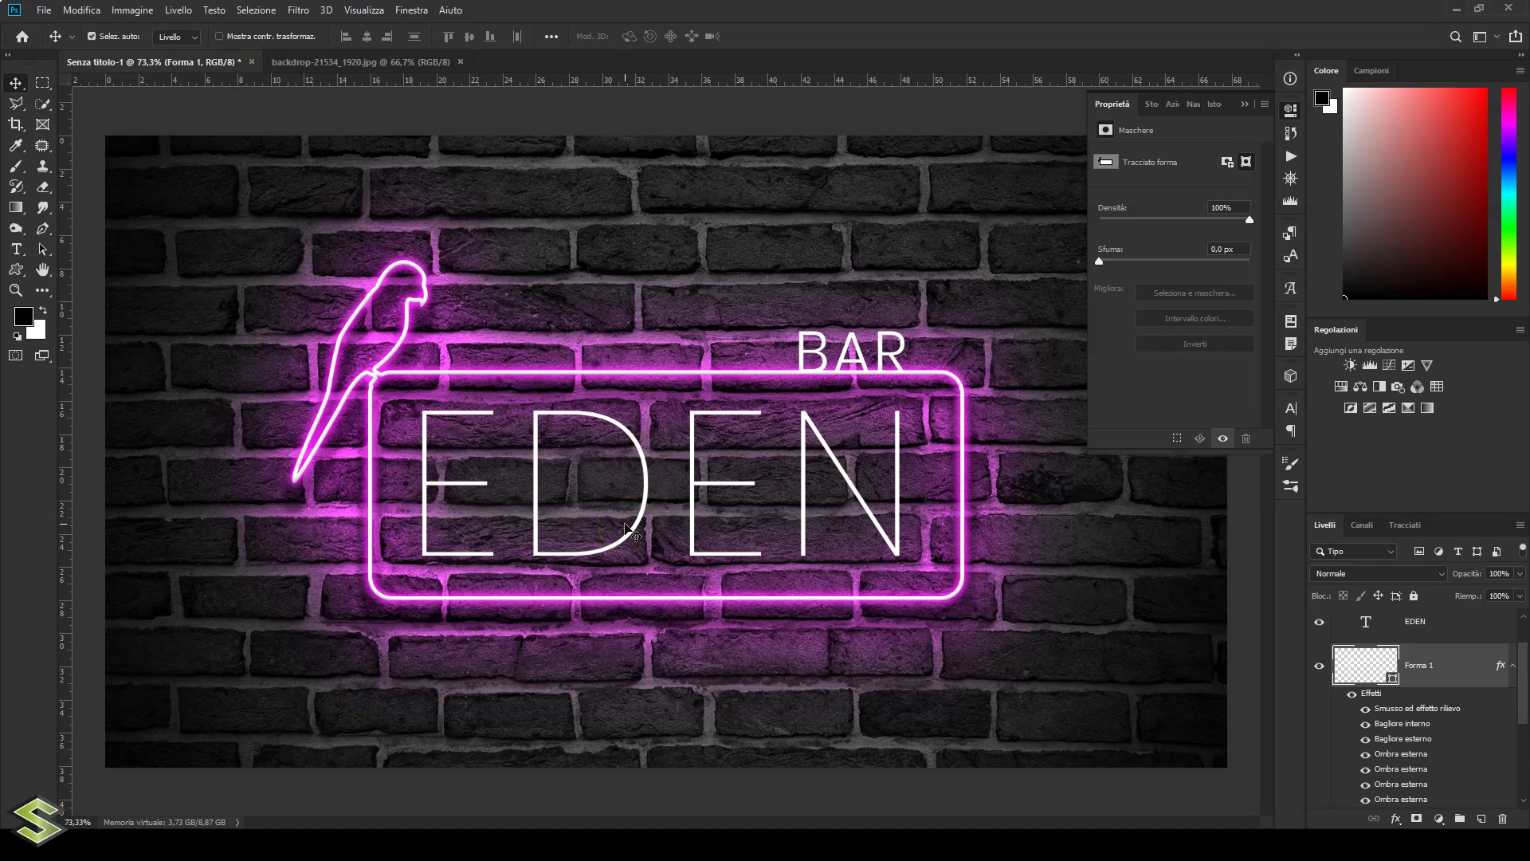
right_click(1452, 672)
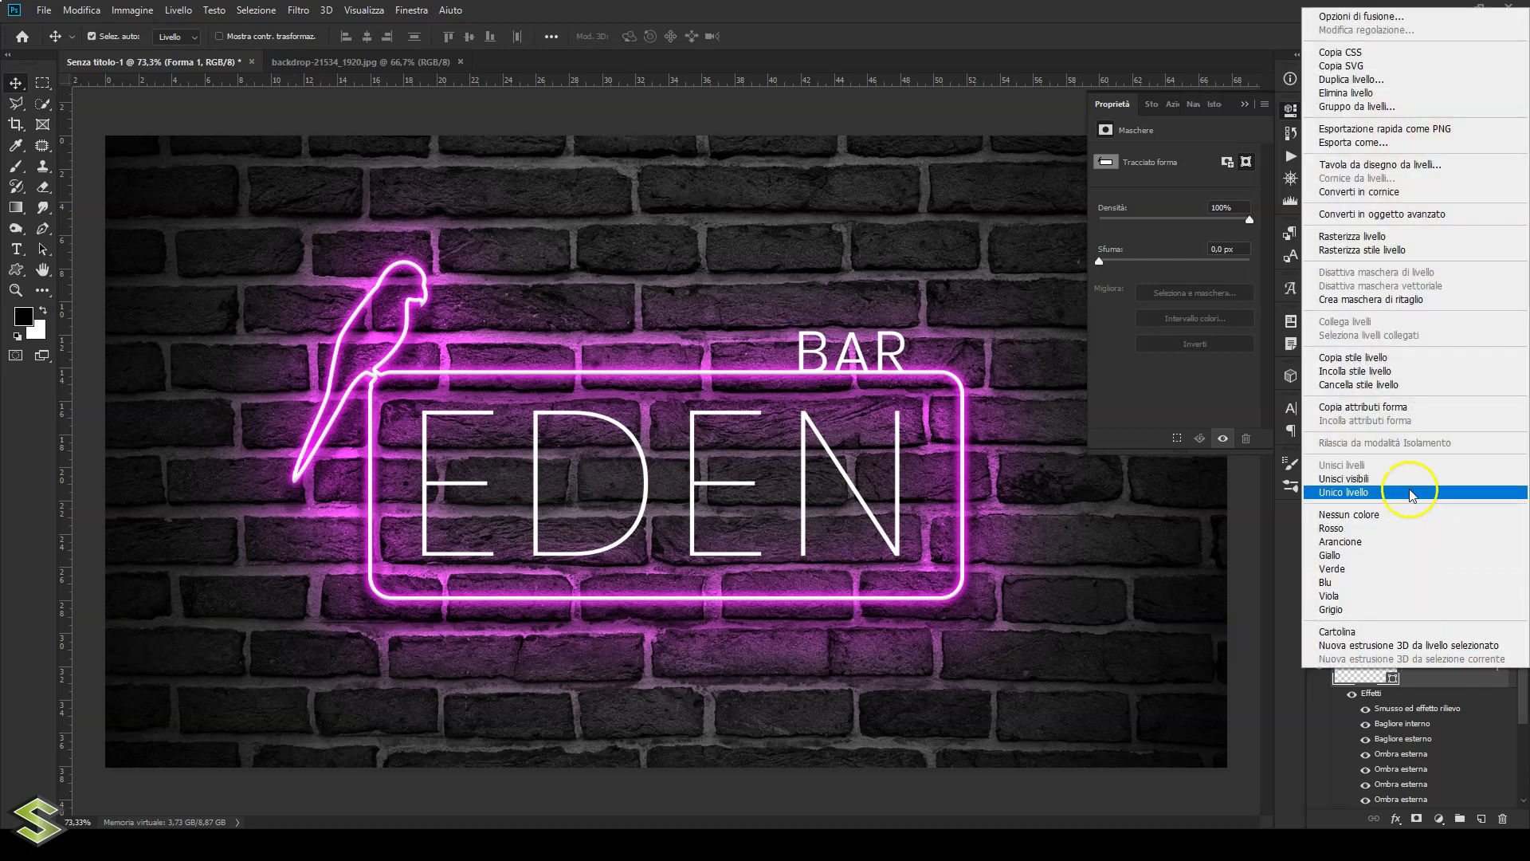
left_click(1390, 358)
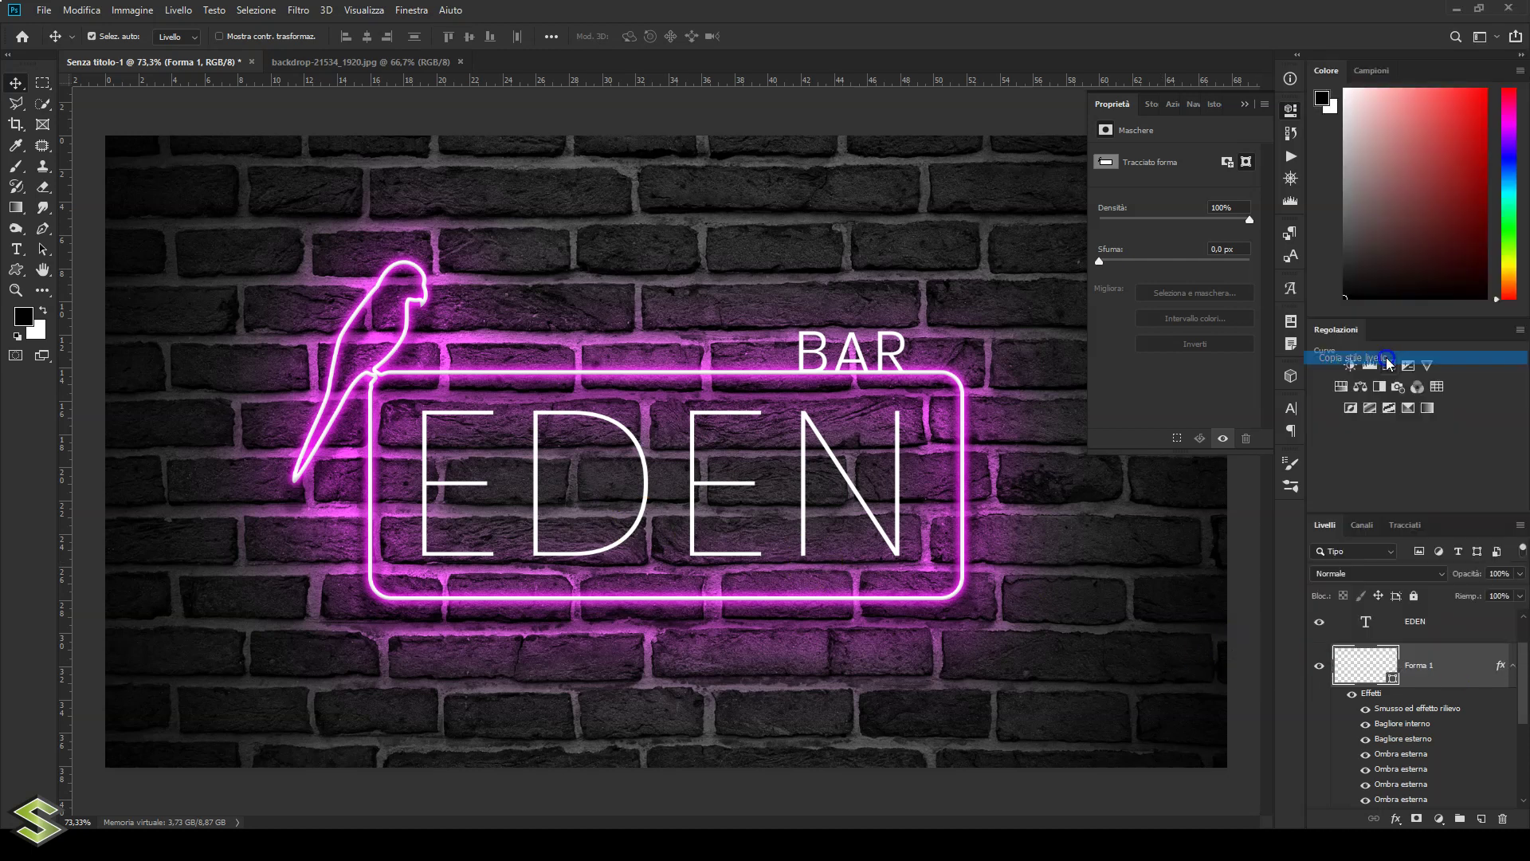
left_click(1438, 629)
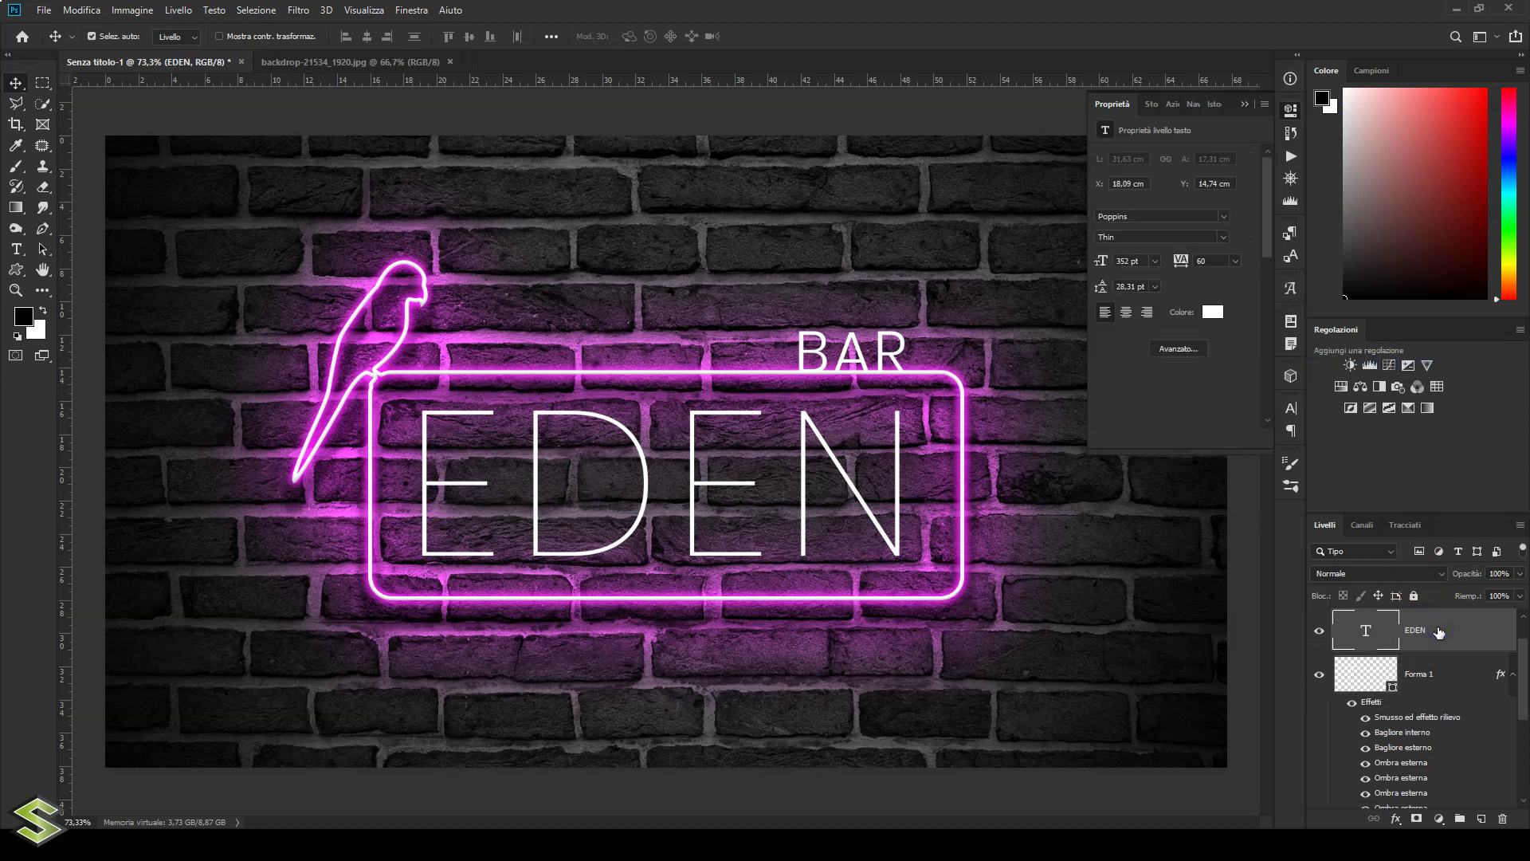
right_click(1438, 631)
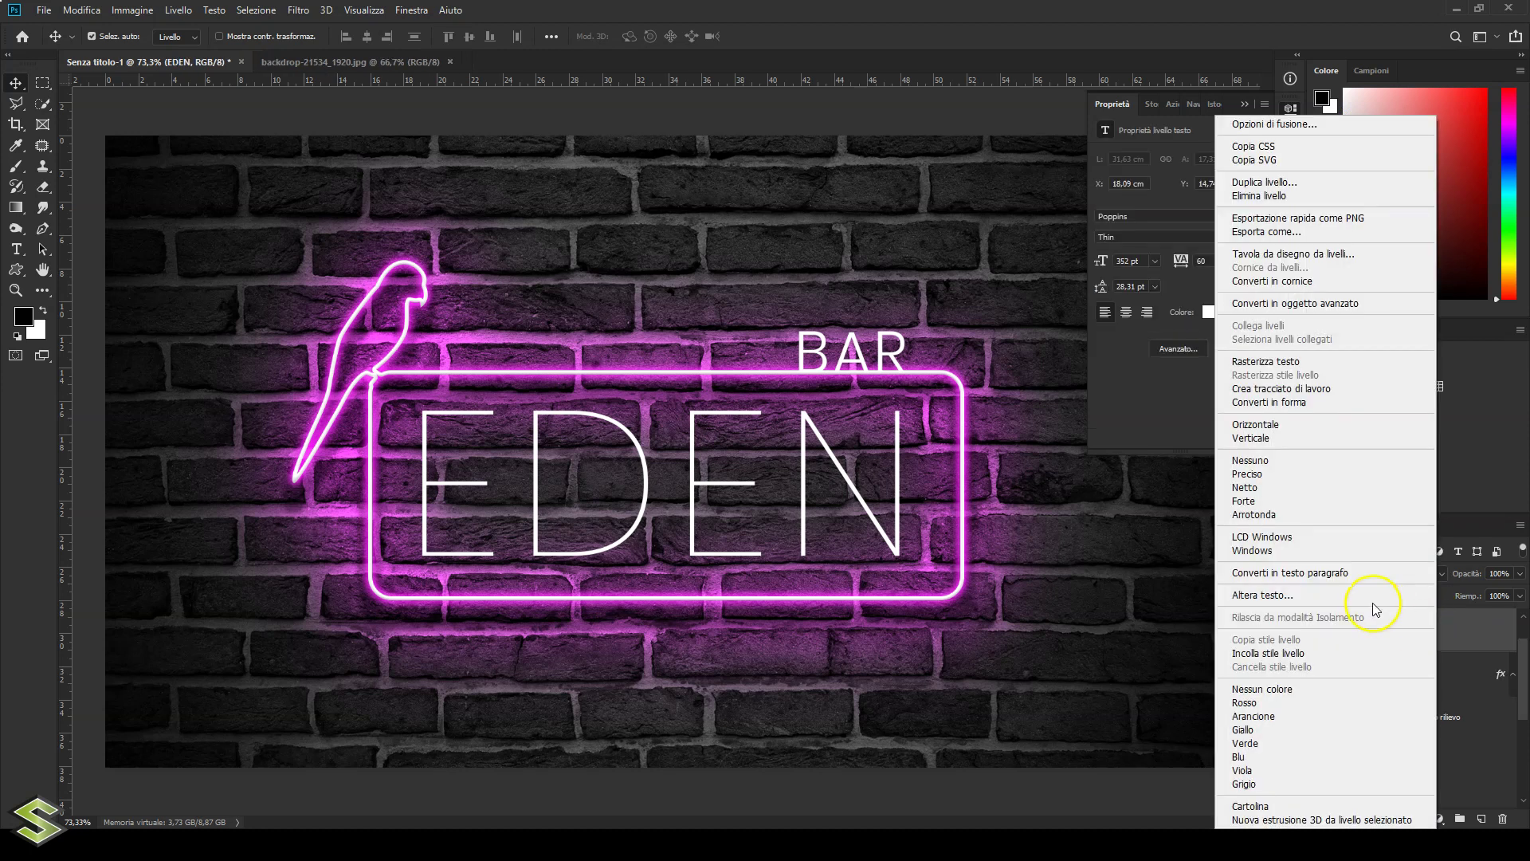
left_click(1337, 653)
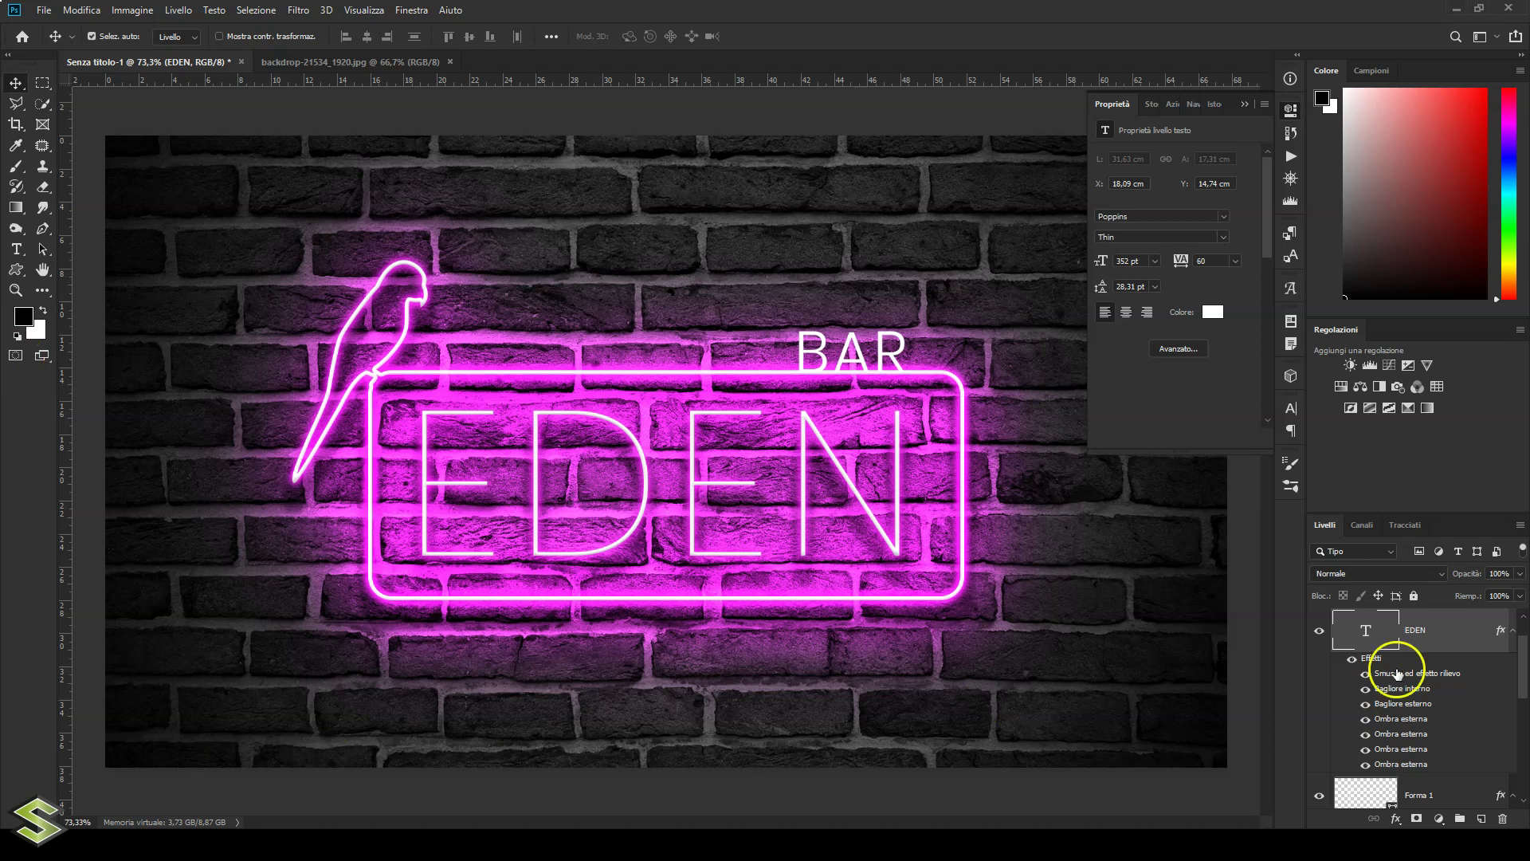
Set EDEN's bevel to 18 px size, 8 px soften, 45% shadow and inner glow to 77%.
double_click(1399, 673)
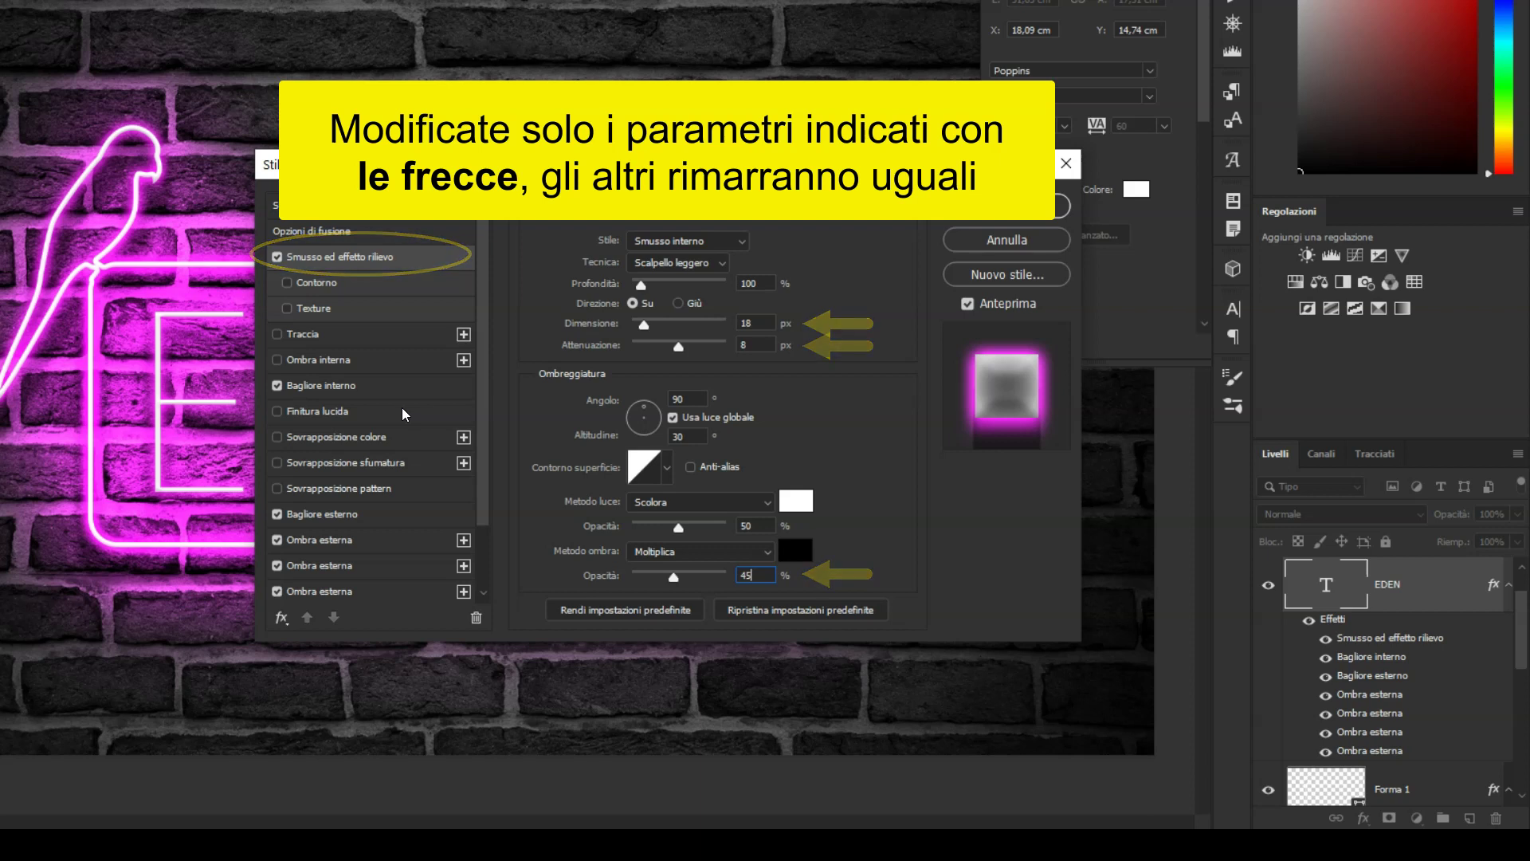
left_click(381, 389)
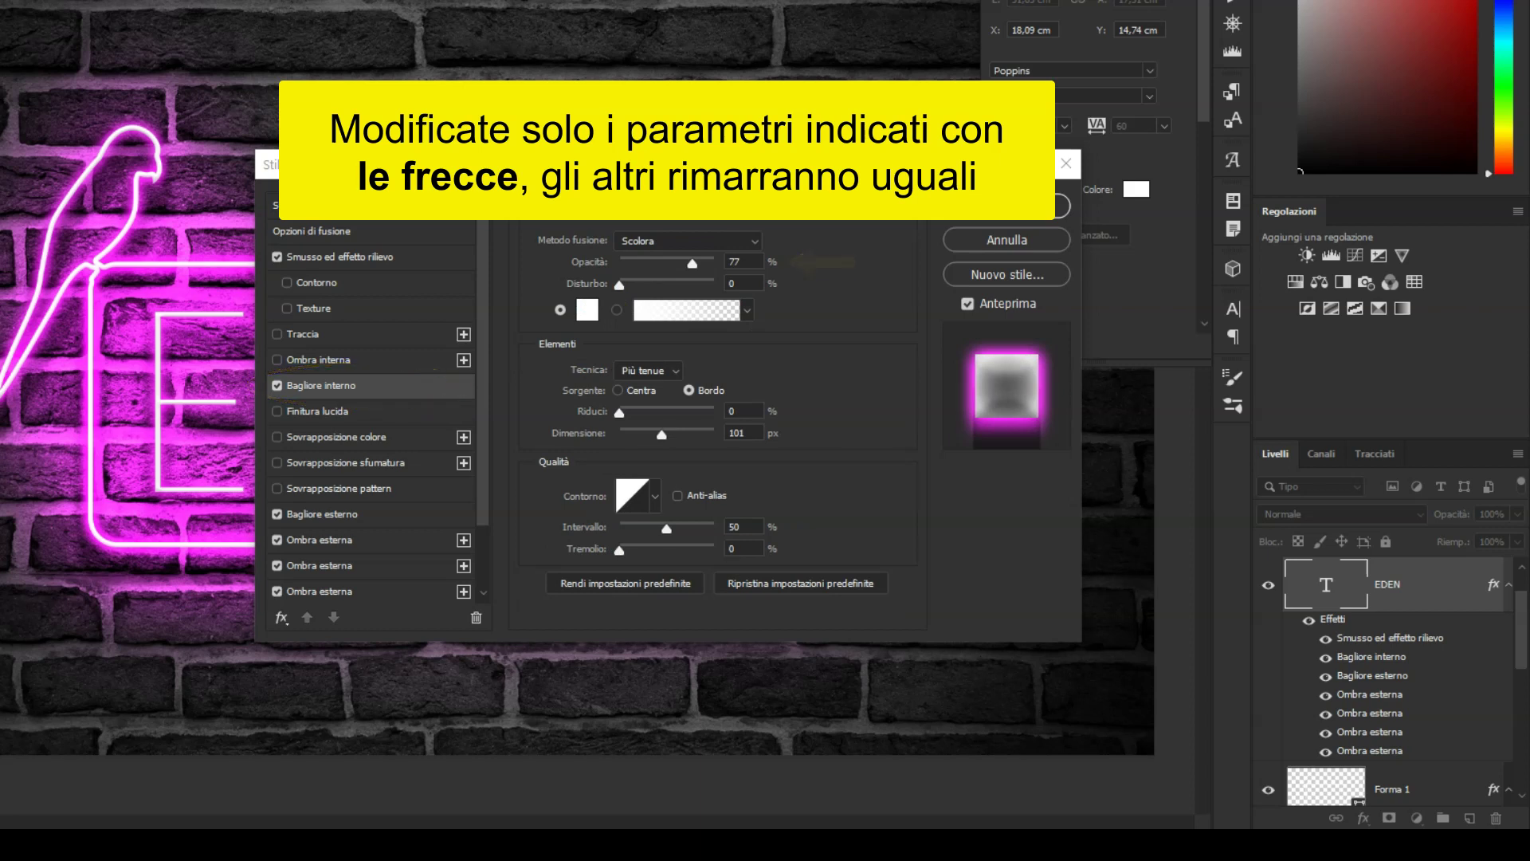
left_click(383, 517)
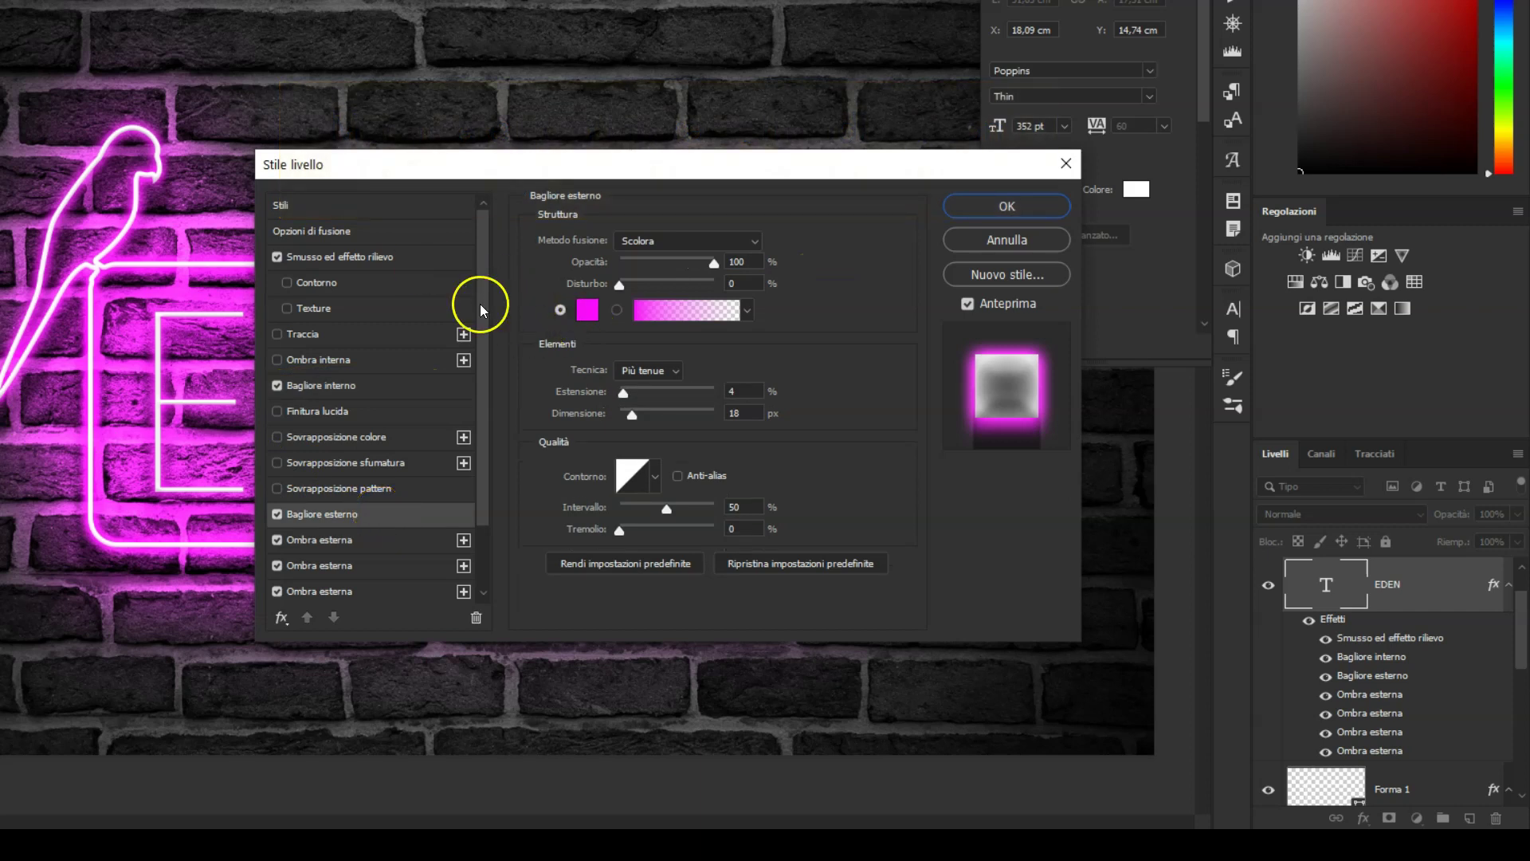
Set EDEN's outer glow colour to bright green 03ff44.
left_click(587, 309)
double_click(1264, 717)
type("3")
type("255")
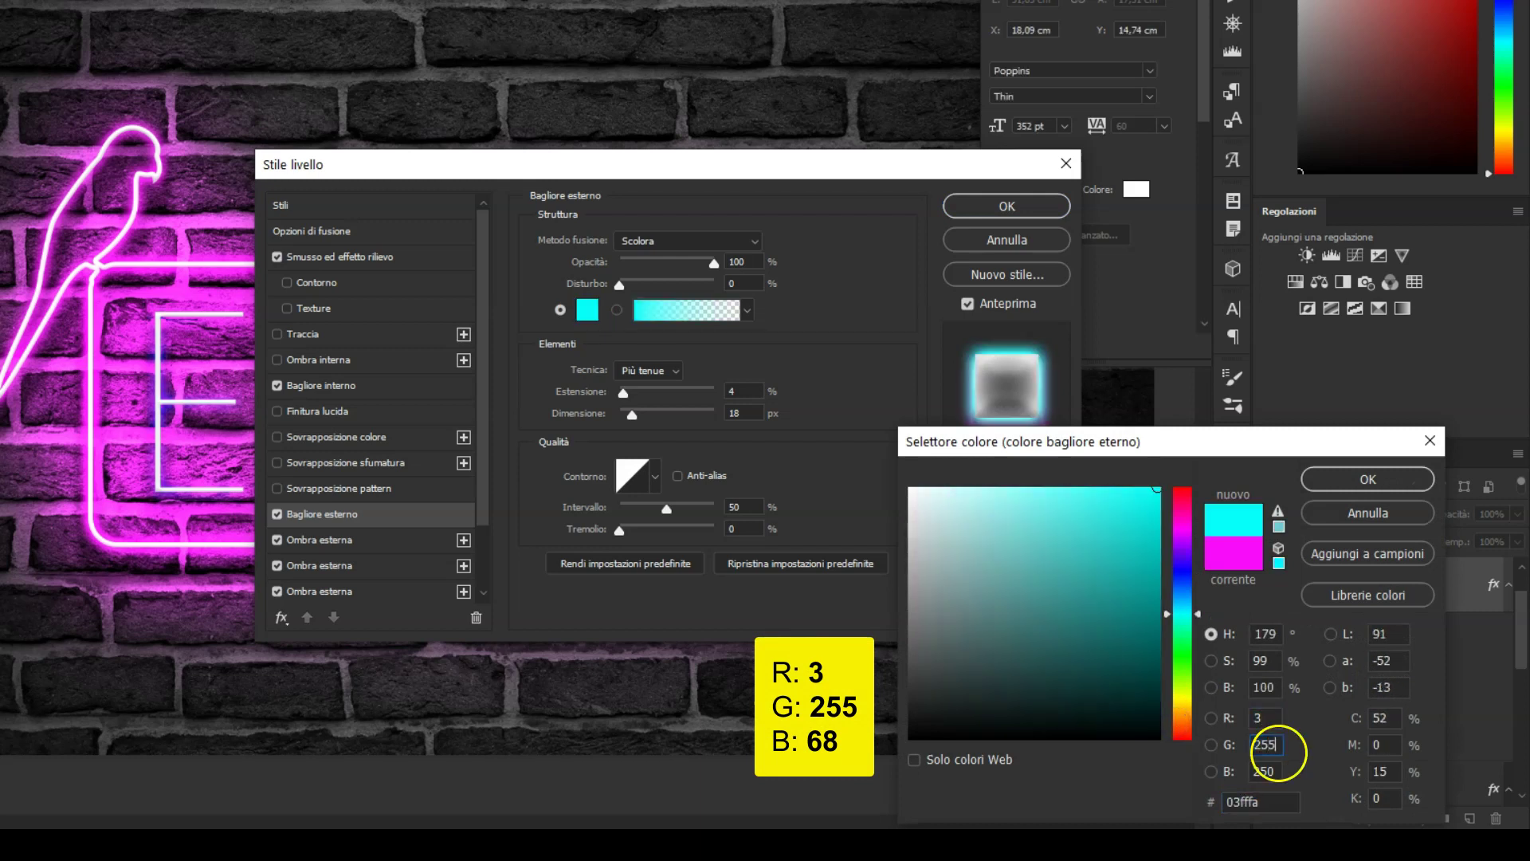
key("Tab")
type("68")
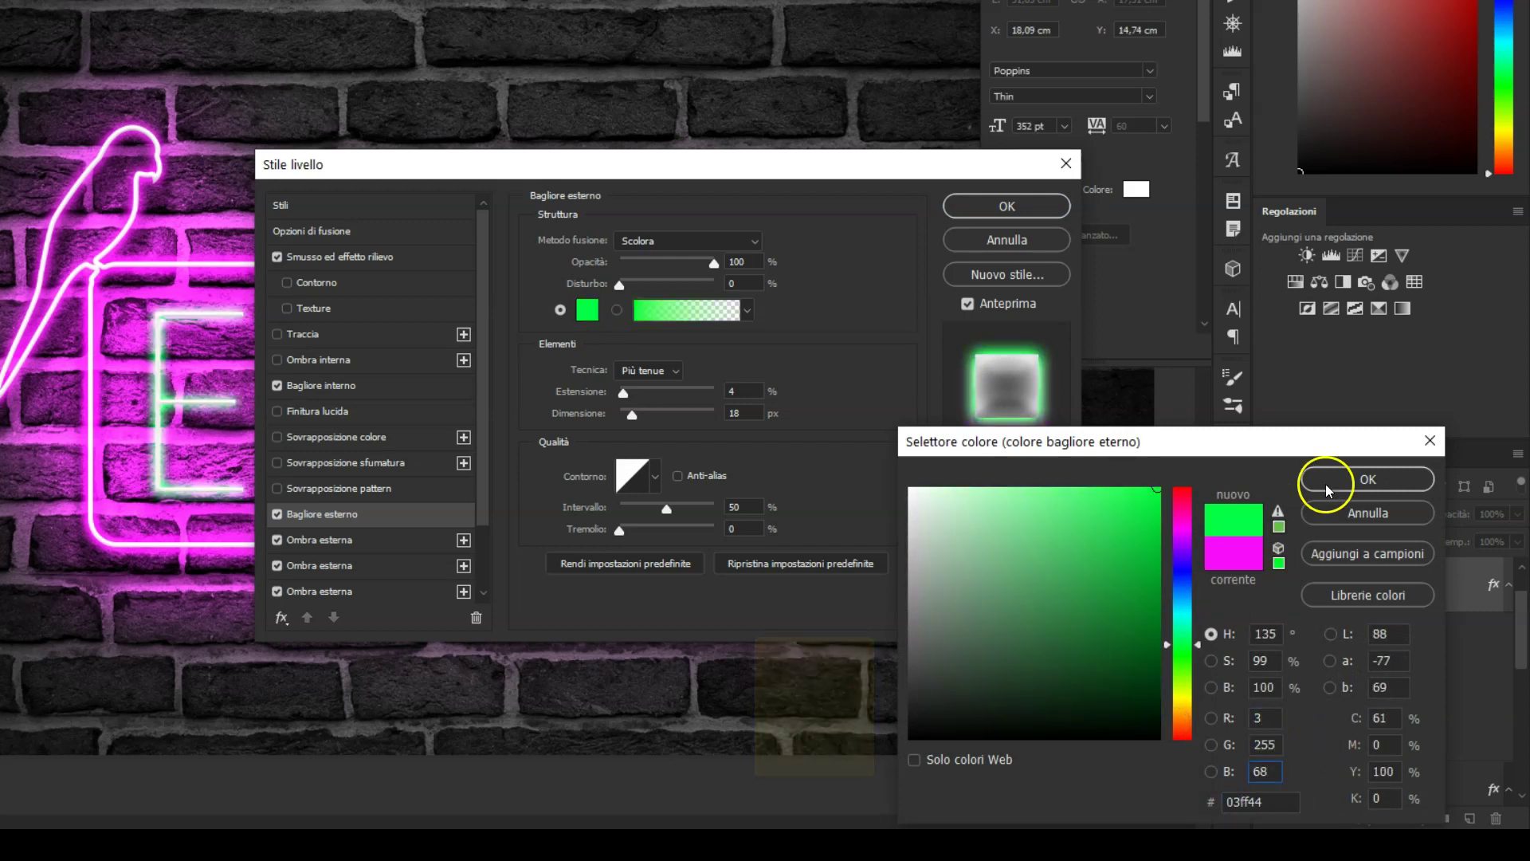
left_click(1327, 479)
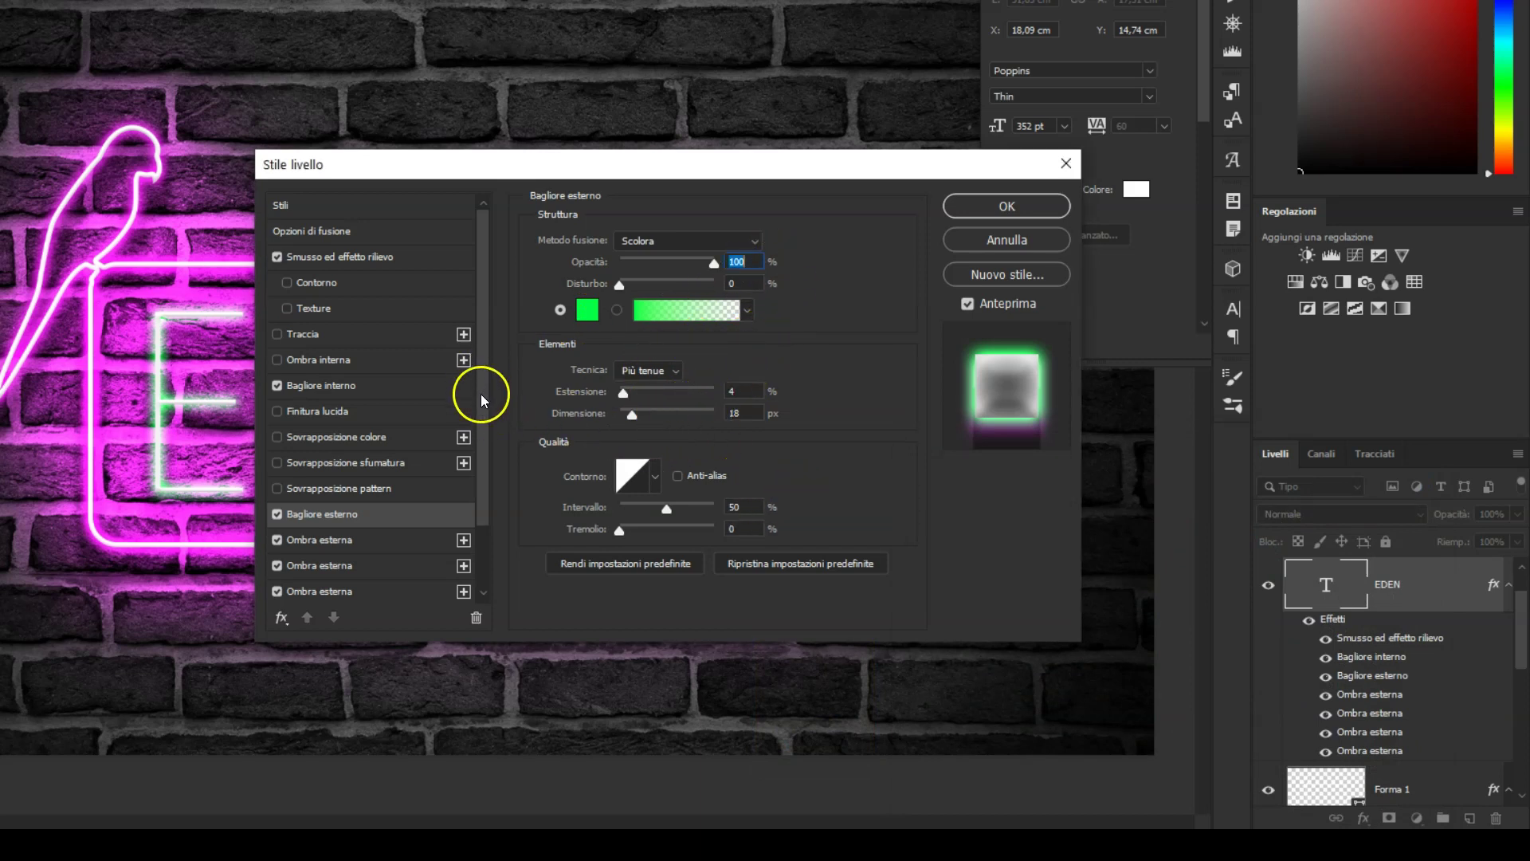
Reopen the outer glow colour picker and copy the 03ff44 hex code.
left_click_drag(482, 385, 484, 466)
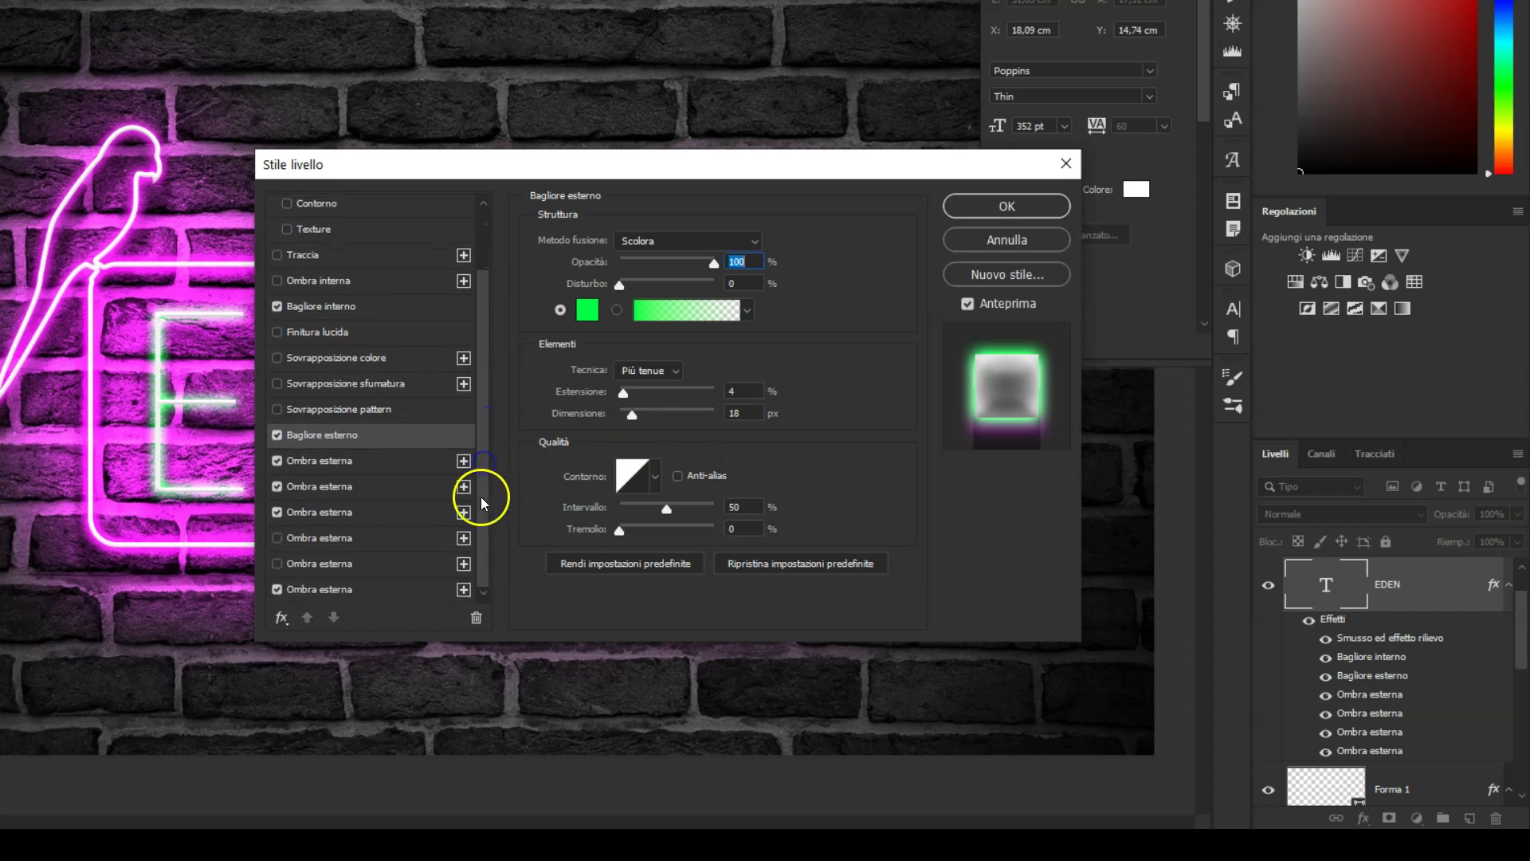
left_click(321, 462)
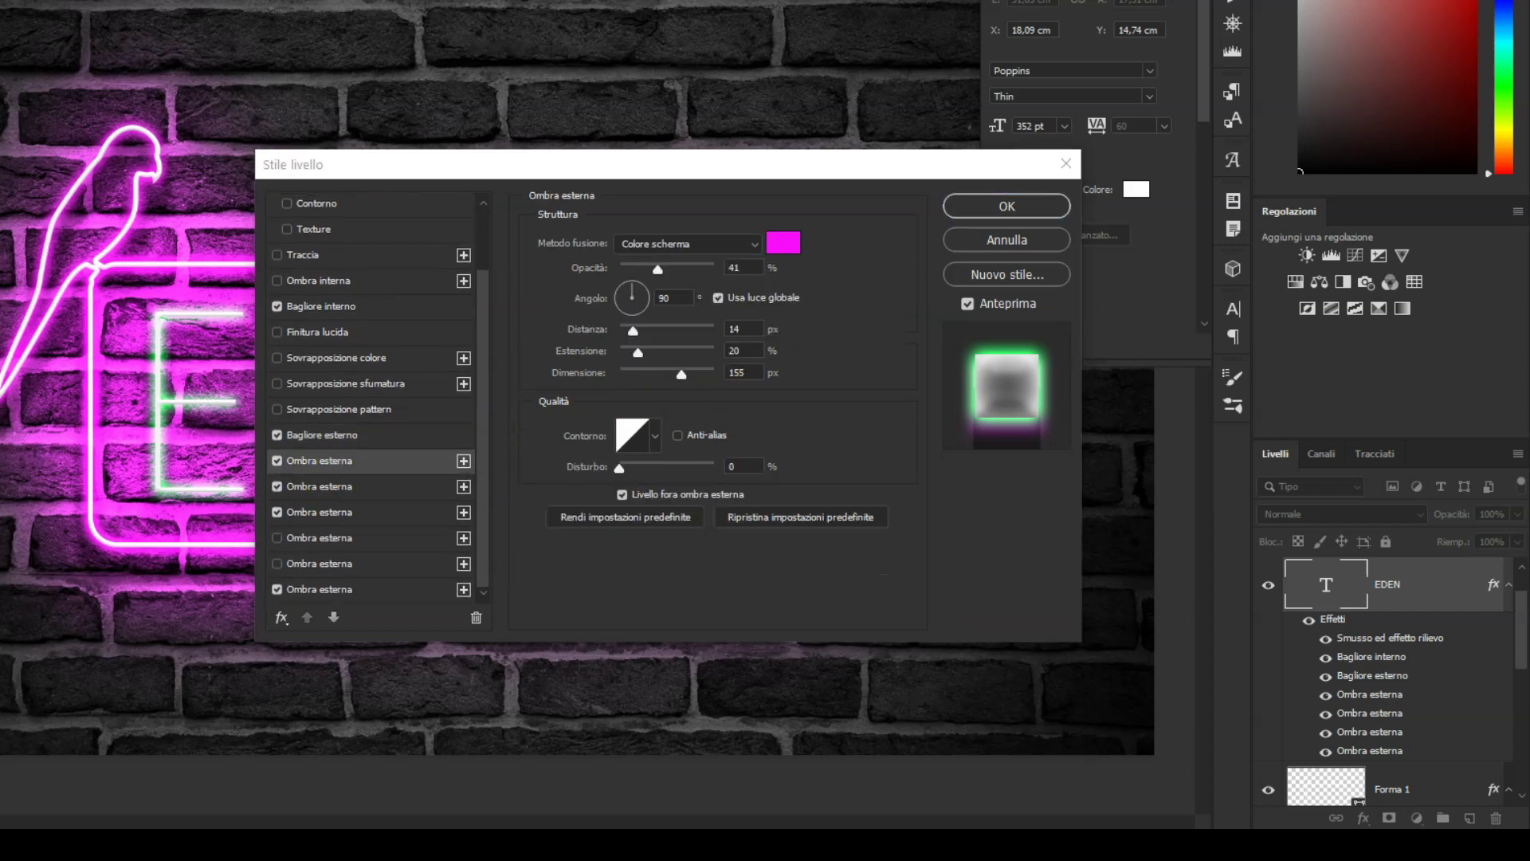
left_click(357, 464)
left_click(351, 437)
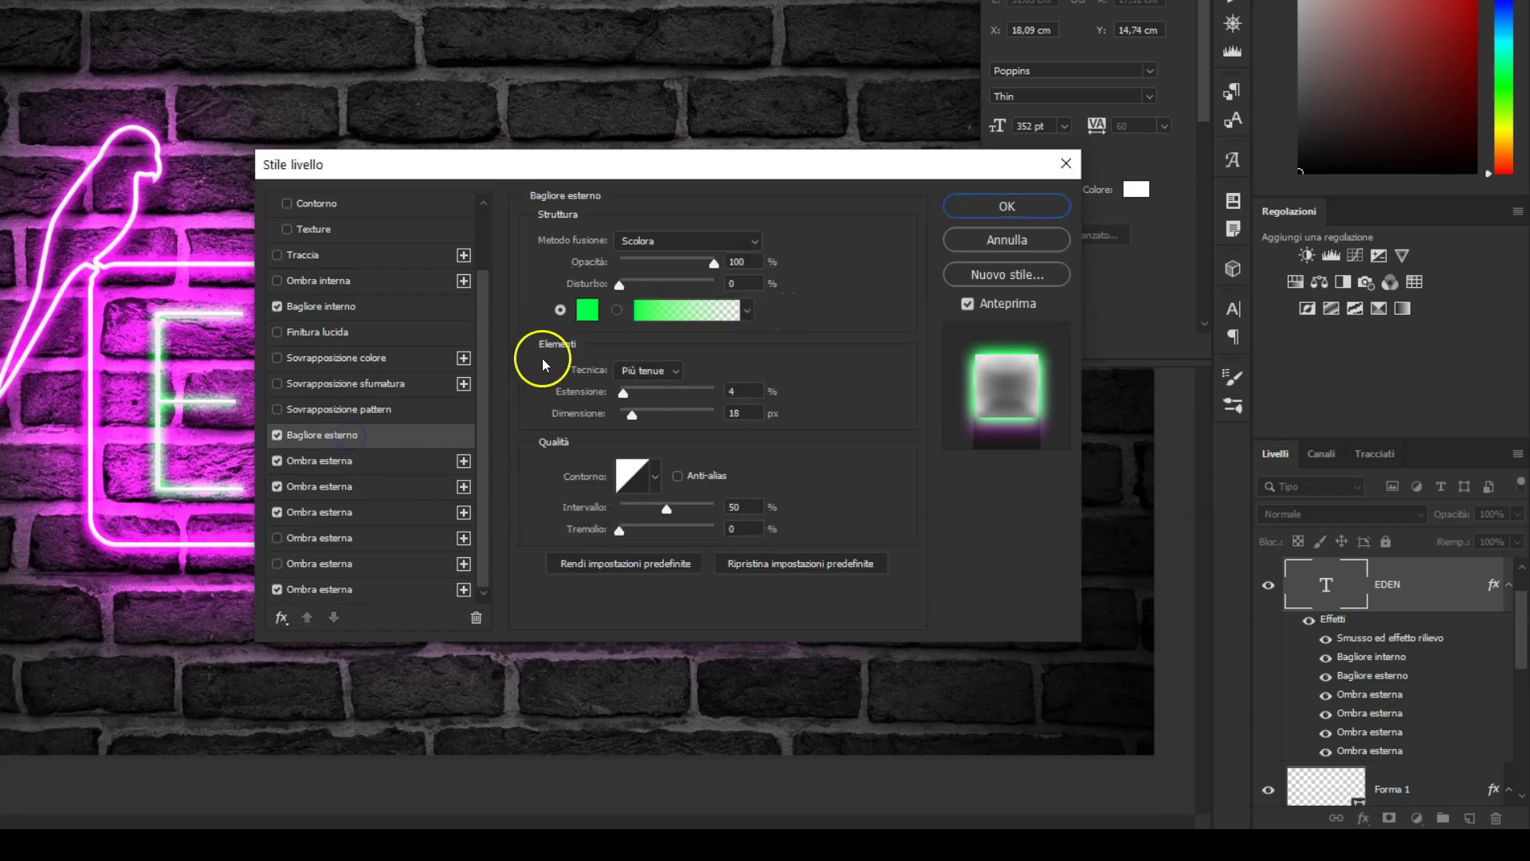
left_click(586, 311)
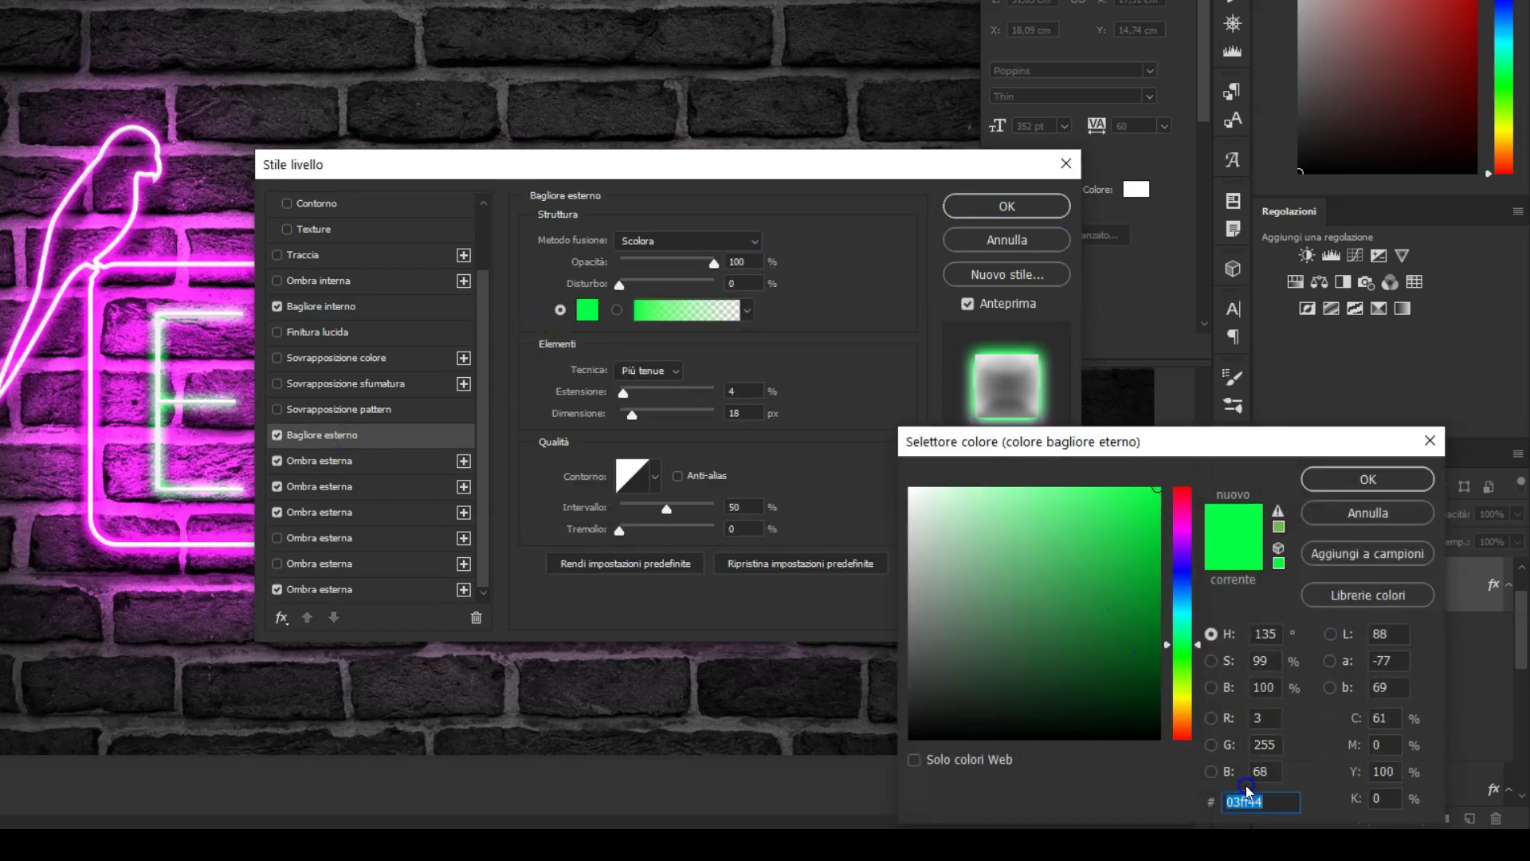
right_click(1249, 800)
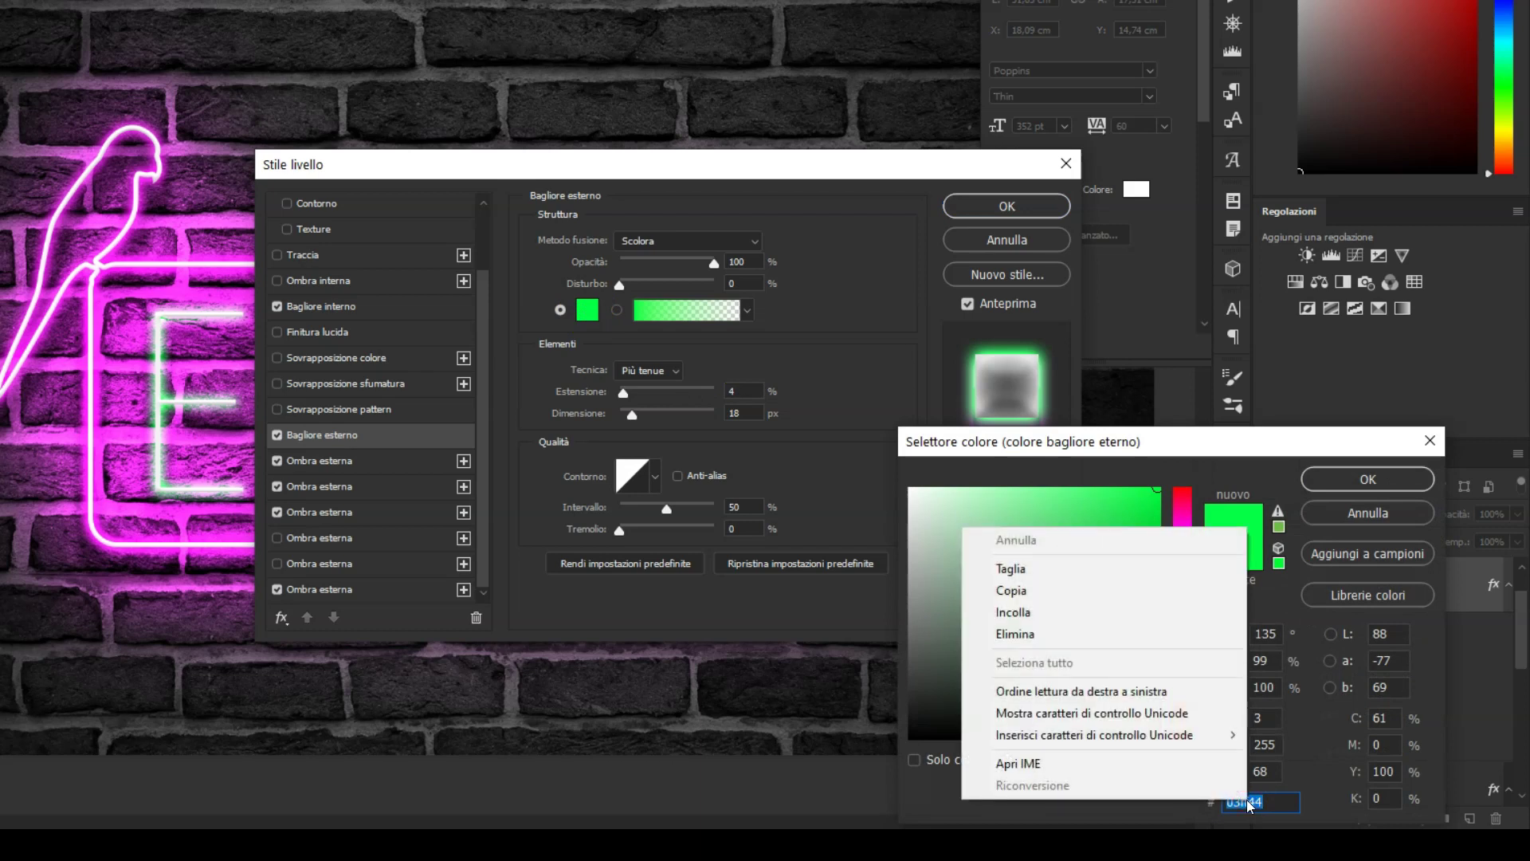
left_click(1103, 591)
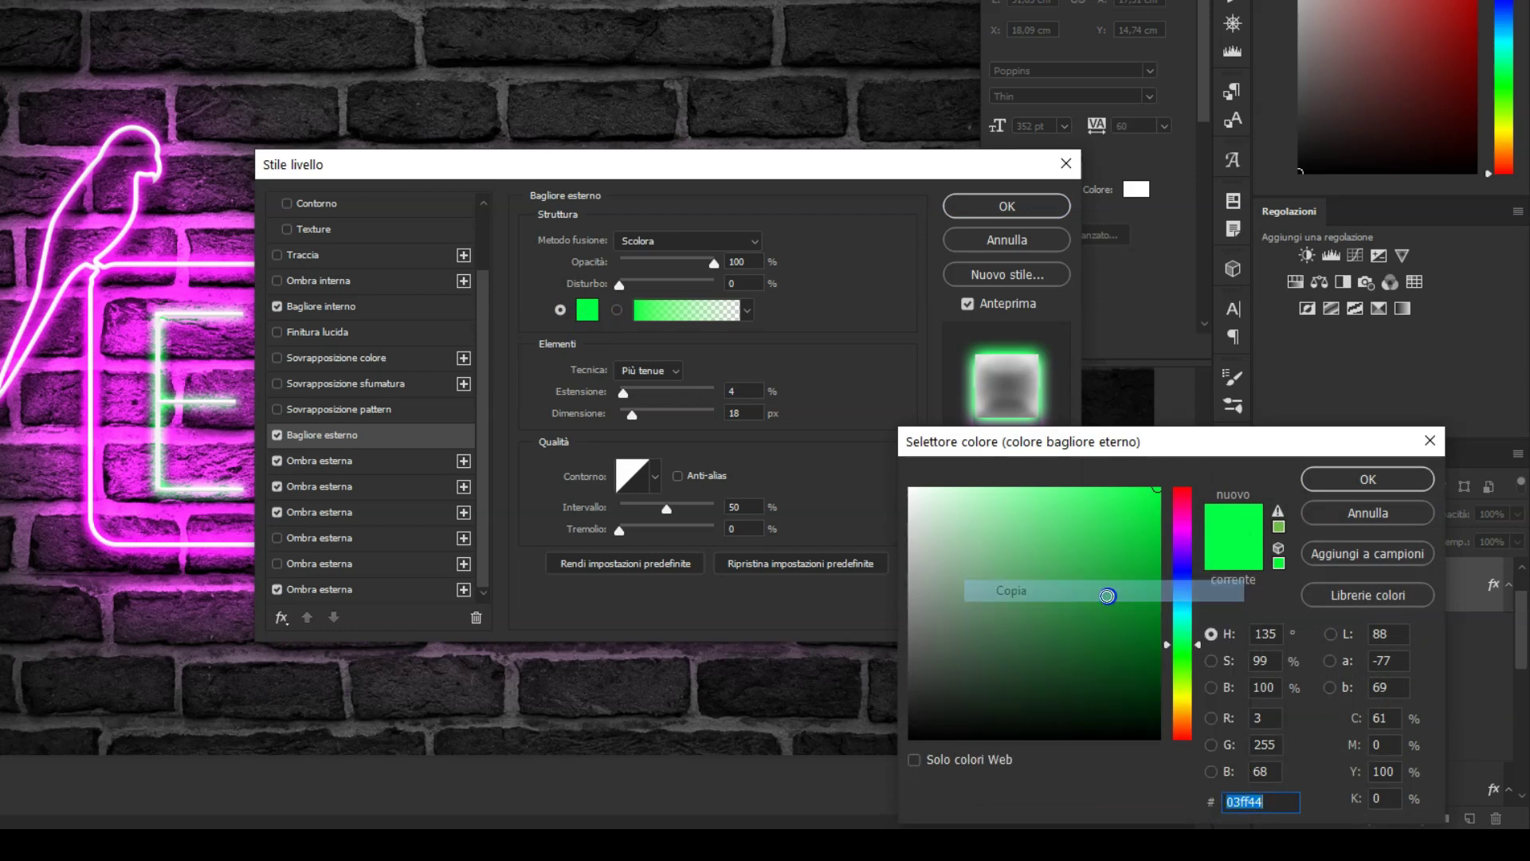
Turn EDEN's first drop shadow green 03ff44 with 30% opacity and 237 px size.
left_click(1429, 441)
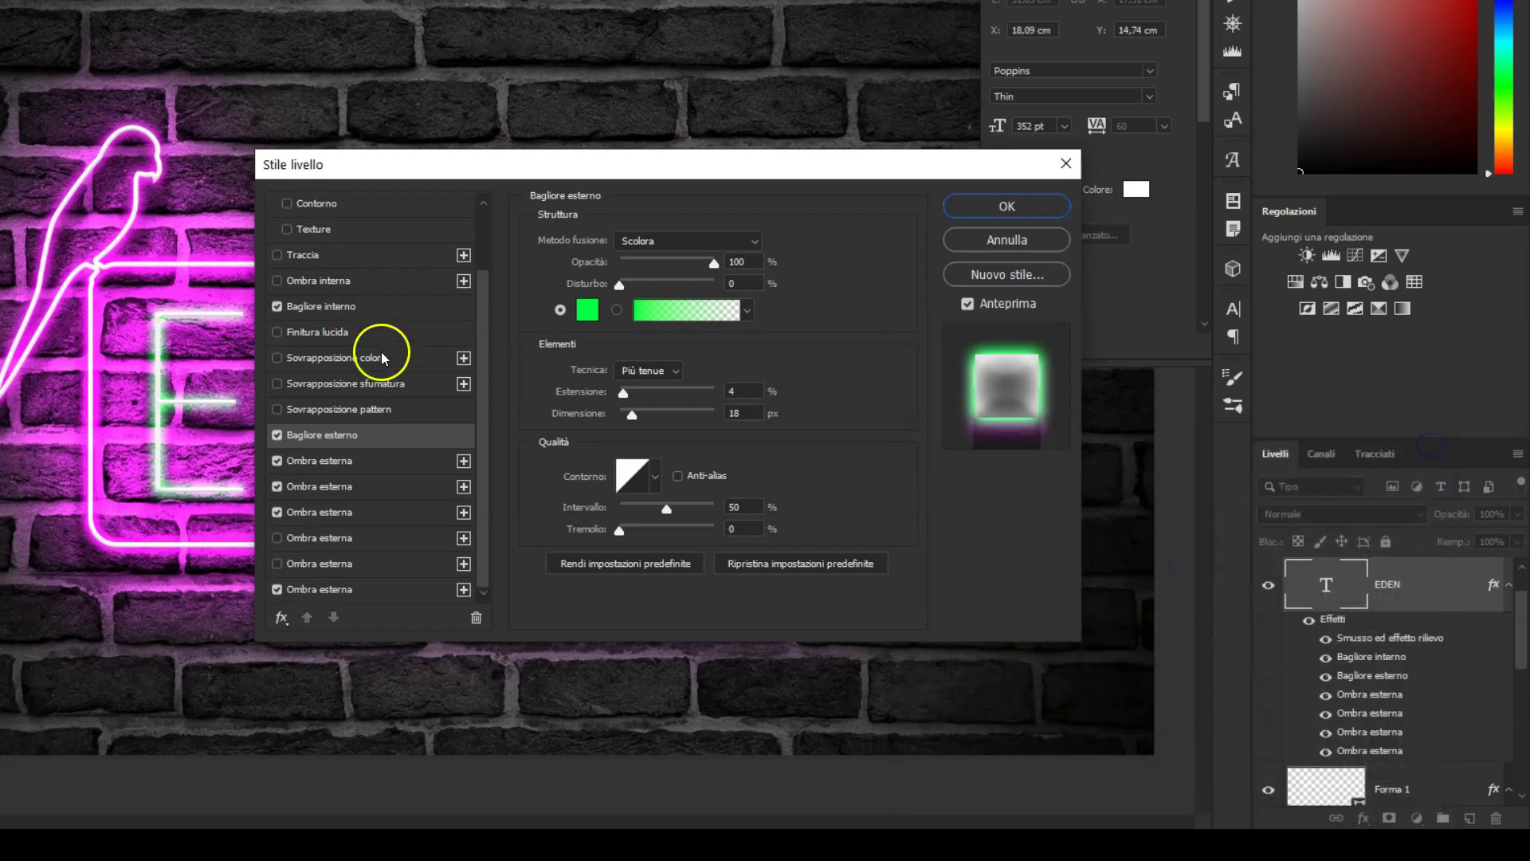
left_click(355, 469)
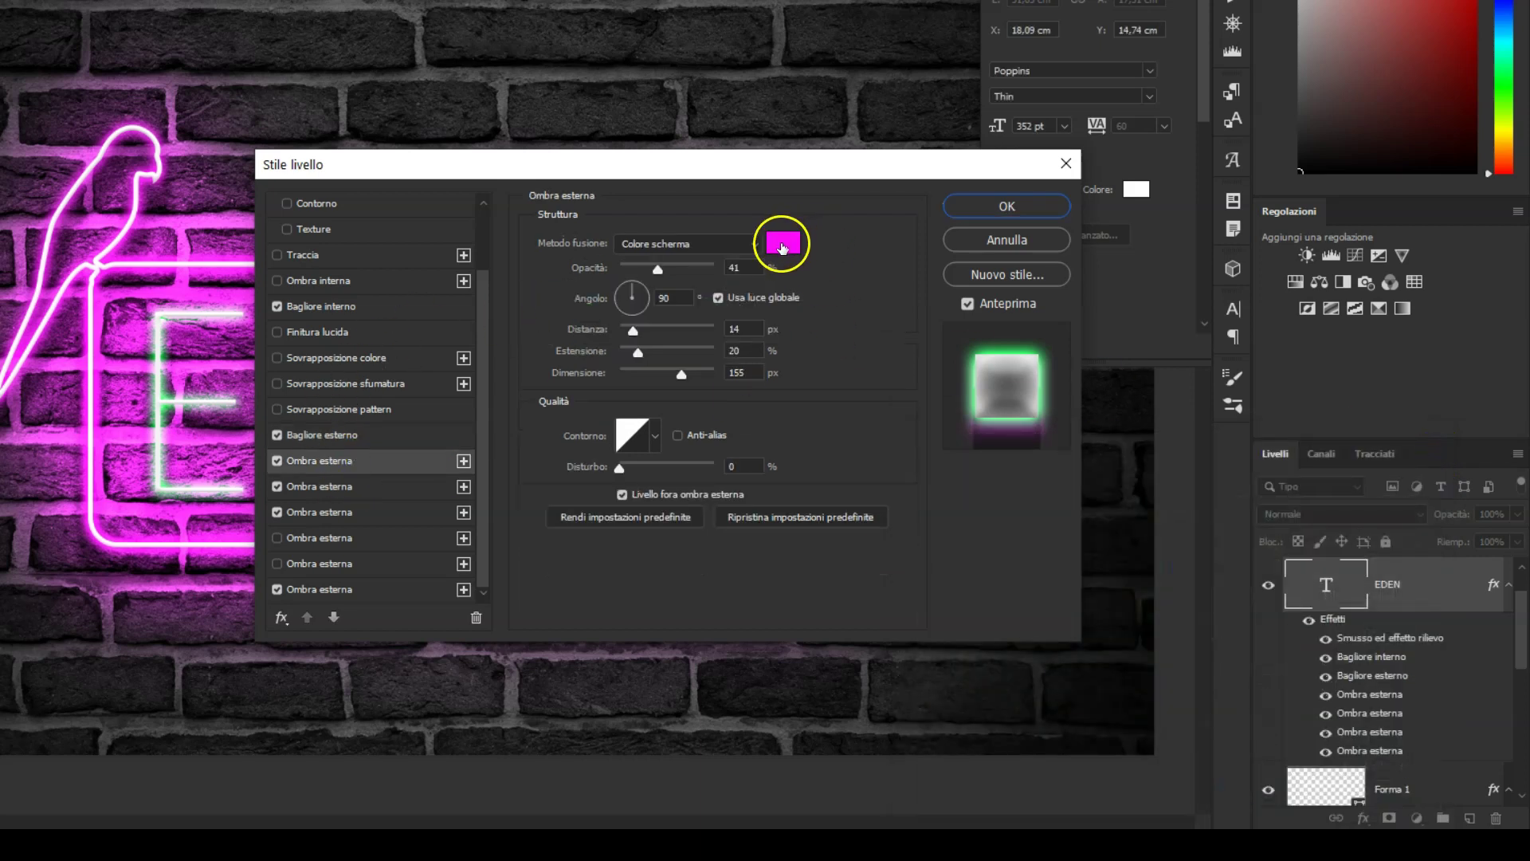
left_click(782, 247)
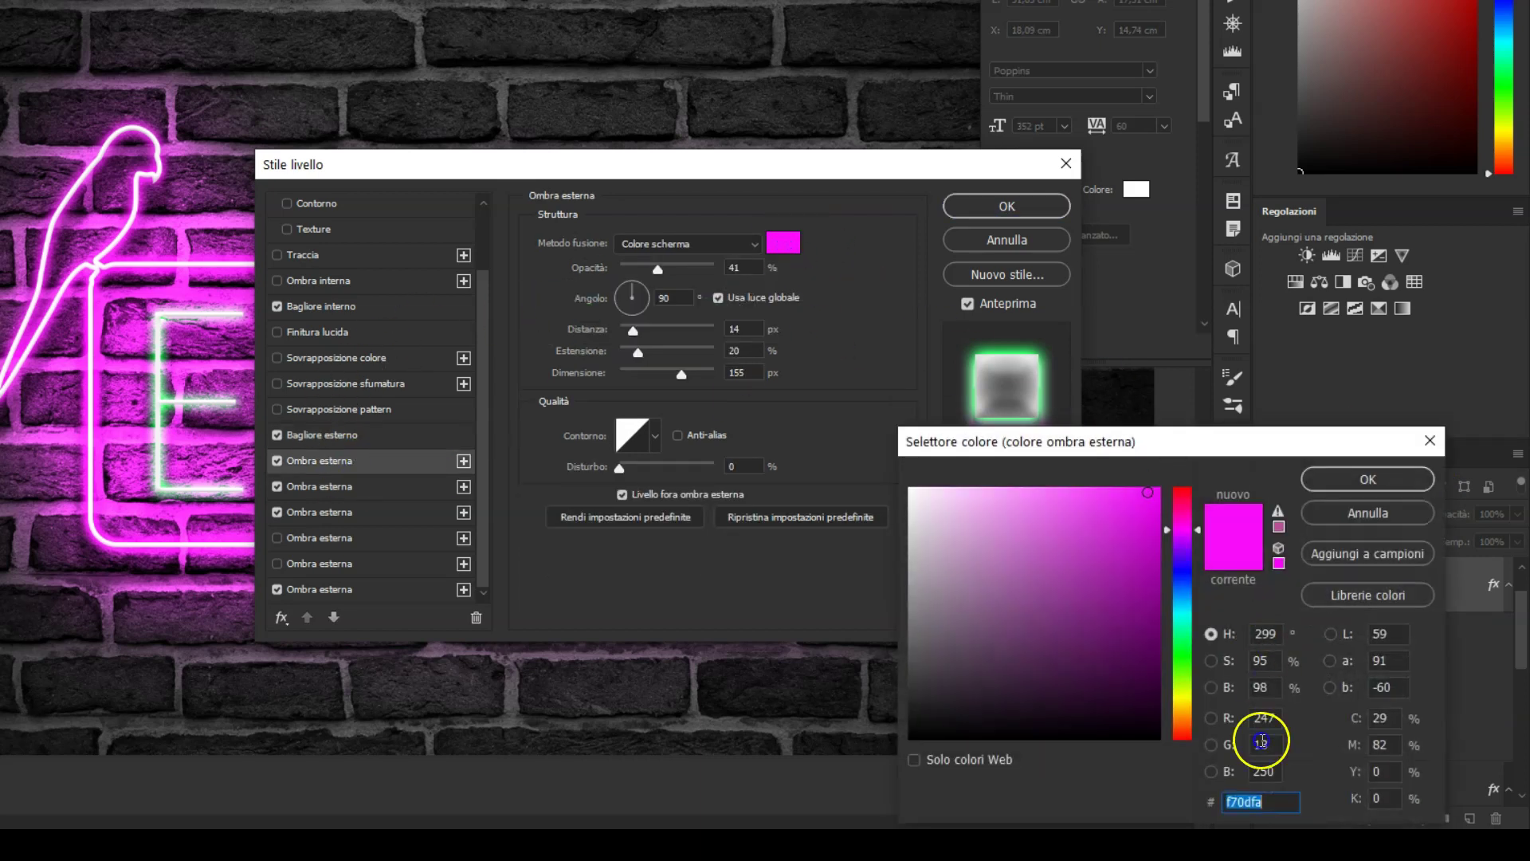
right_click(1247, 801)
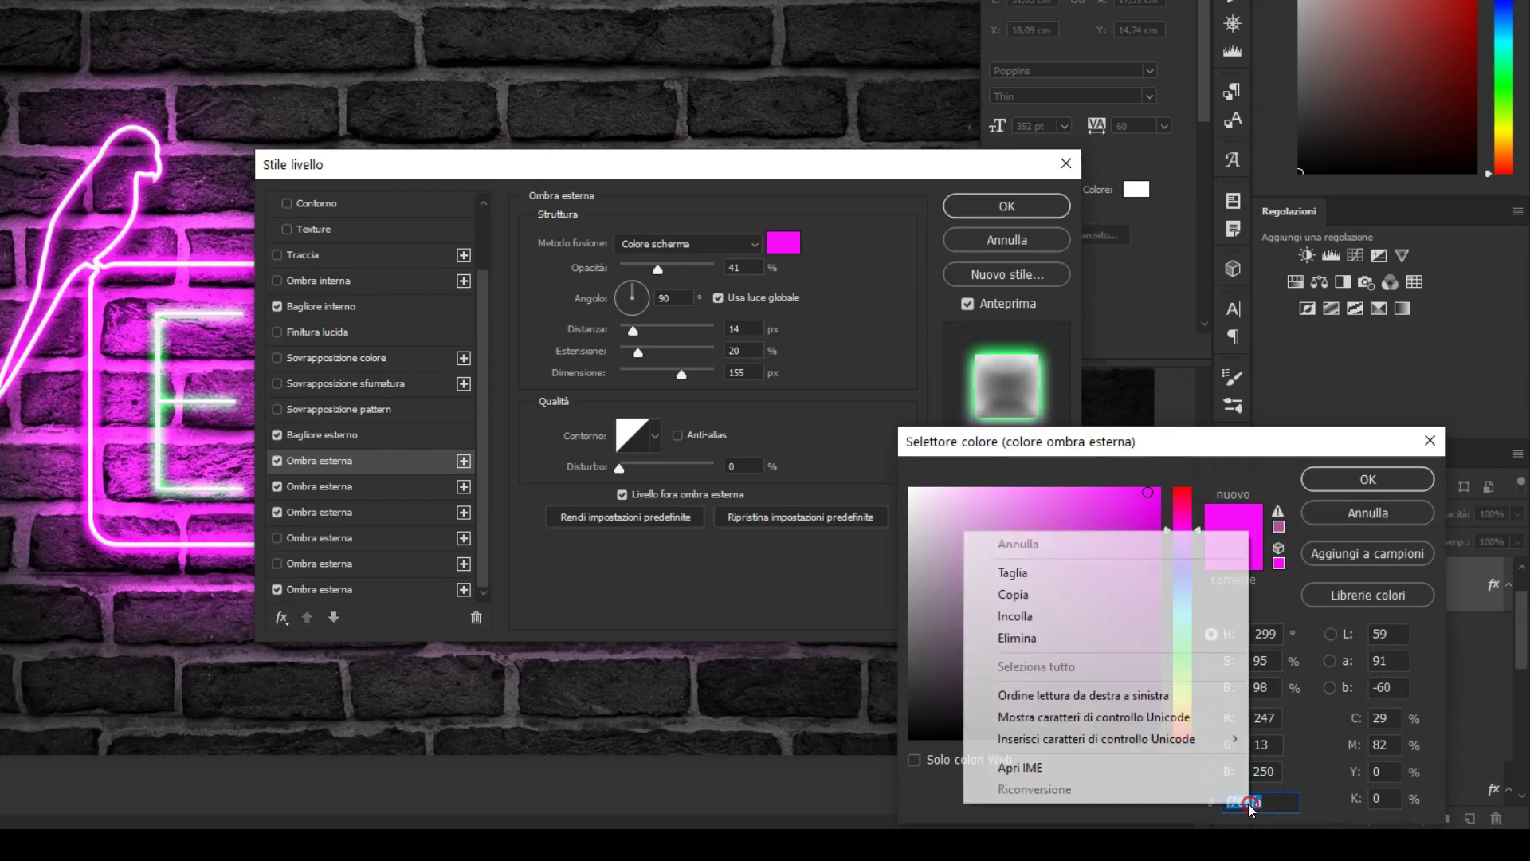
left_click(1110, 616)
left_click(1367, 479)
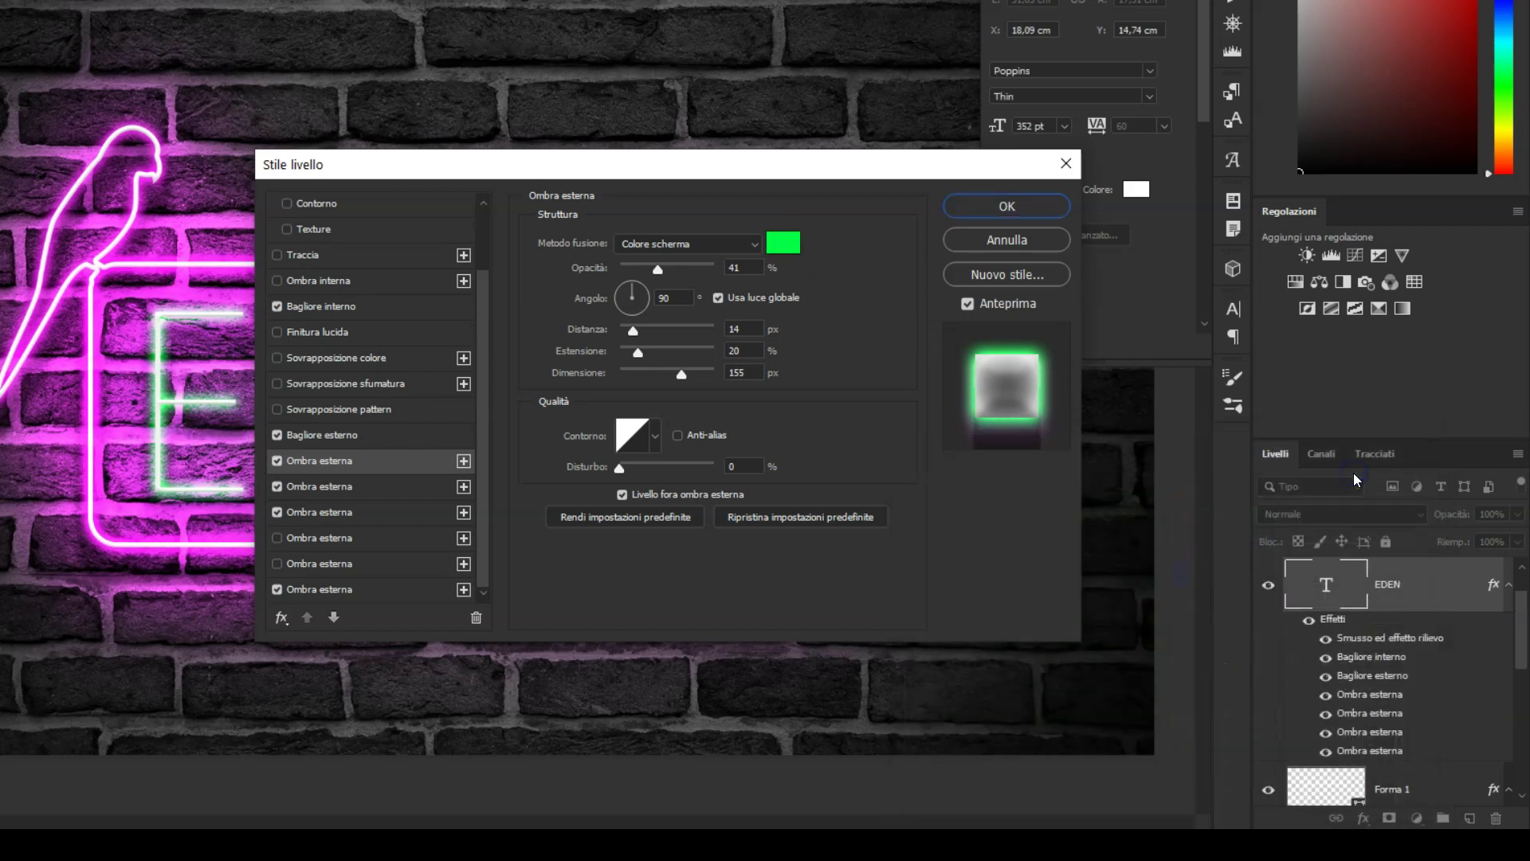
double_click(756, 267)
type("30")
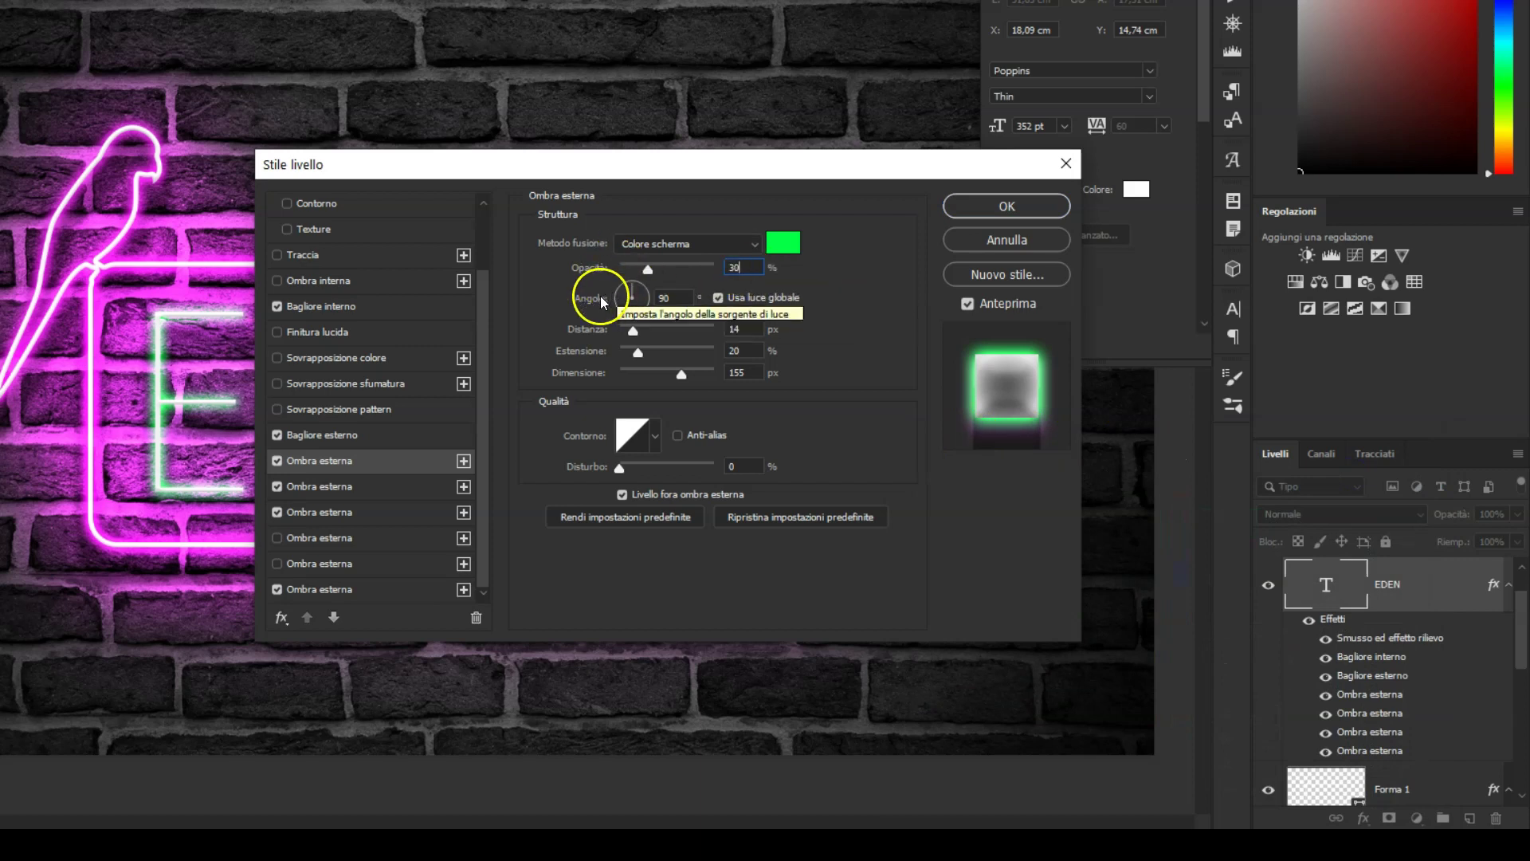
double_click(722, 349)
type("14")
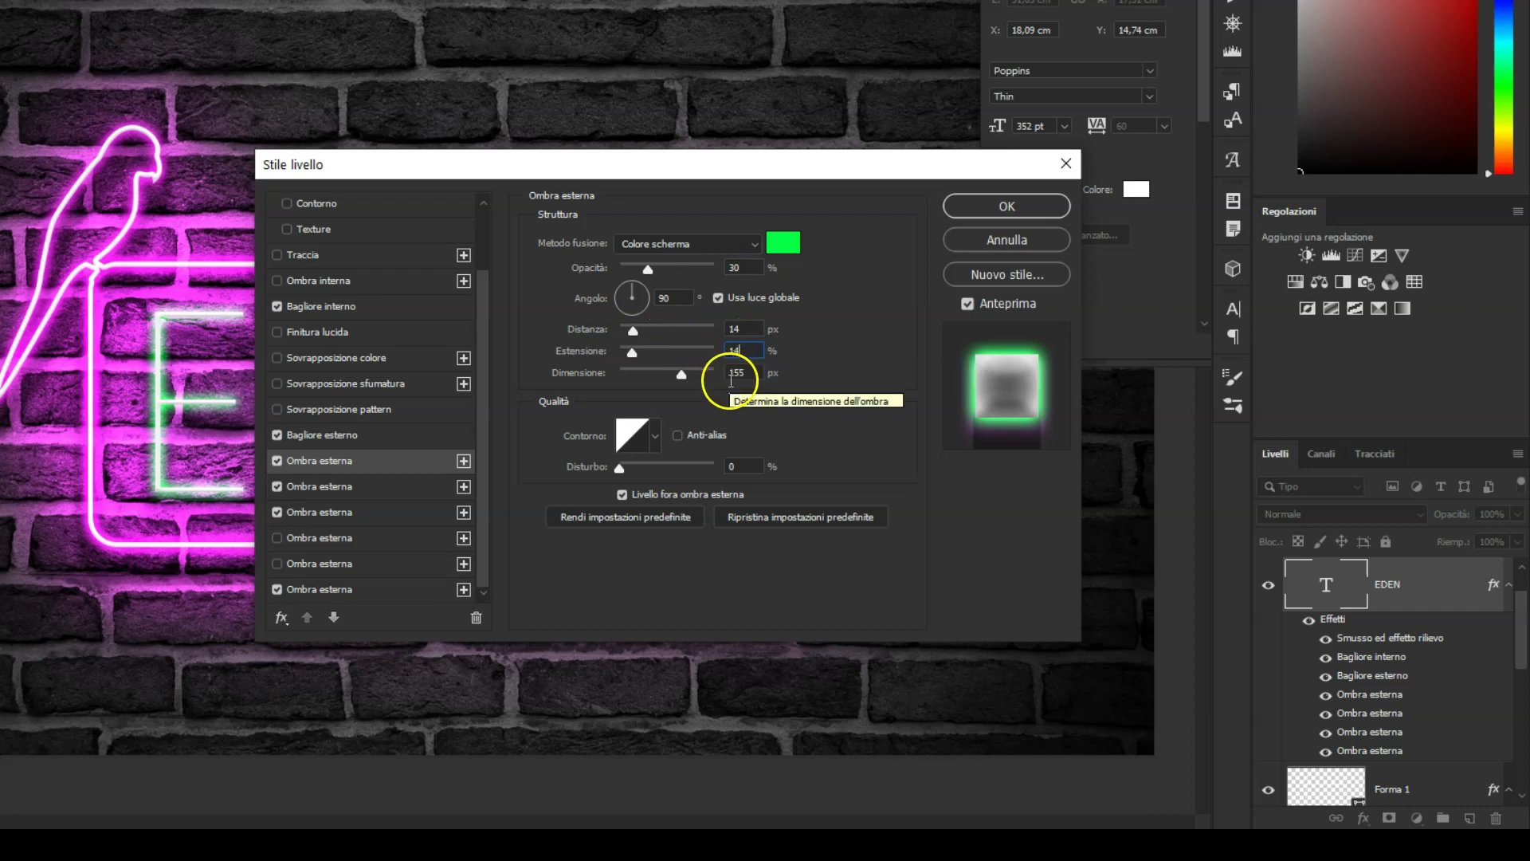
double_click(719, 374)
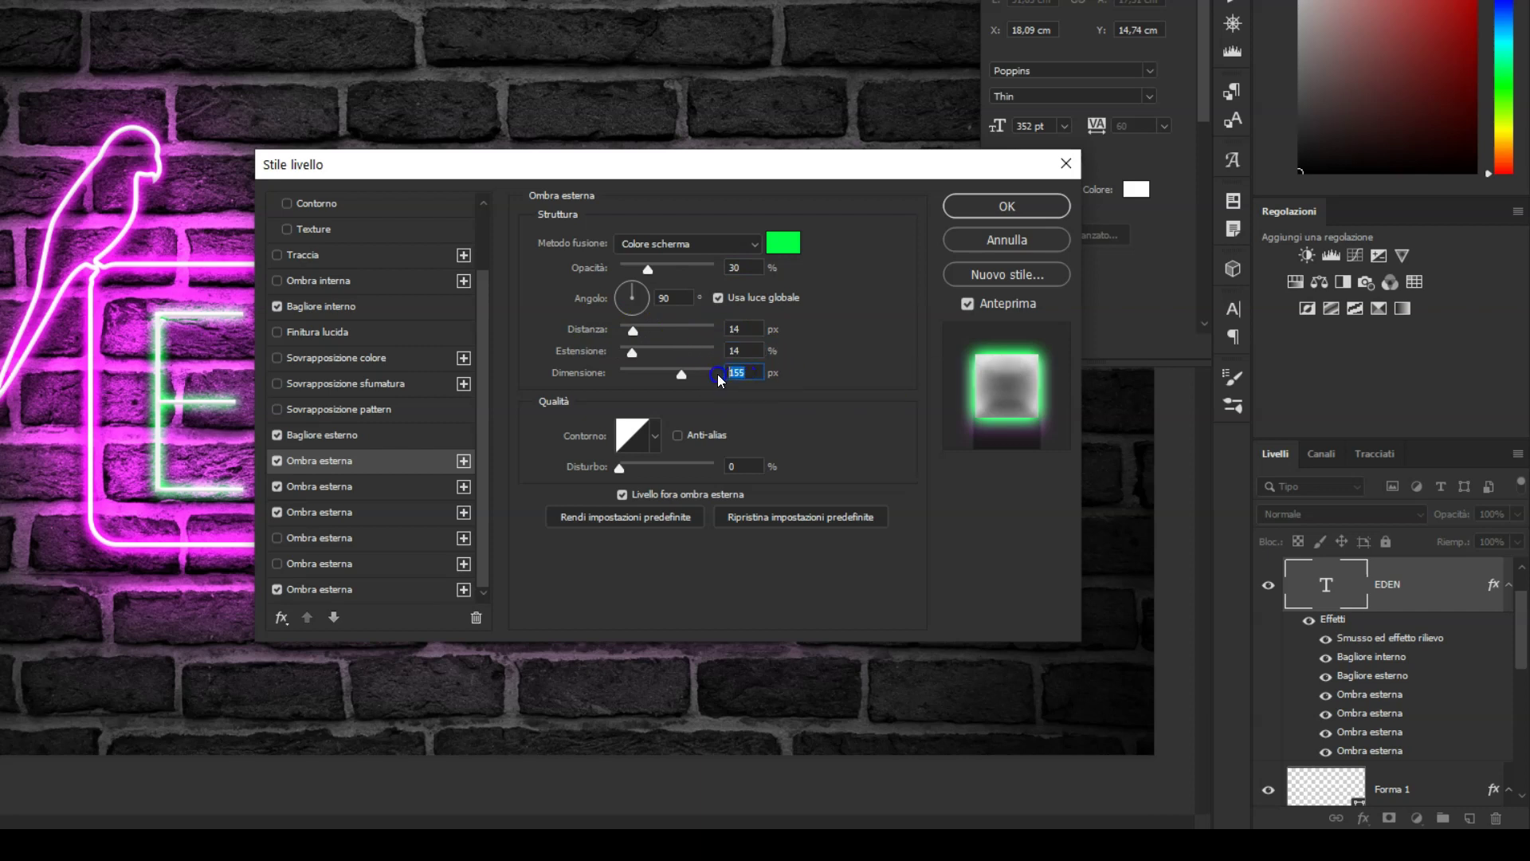
type("237")
left_click(424, 496)
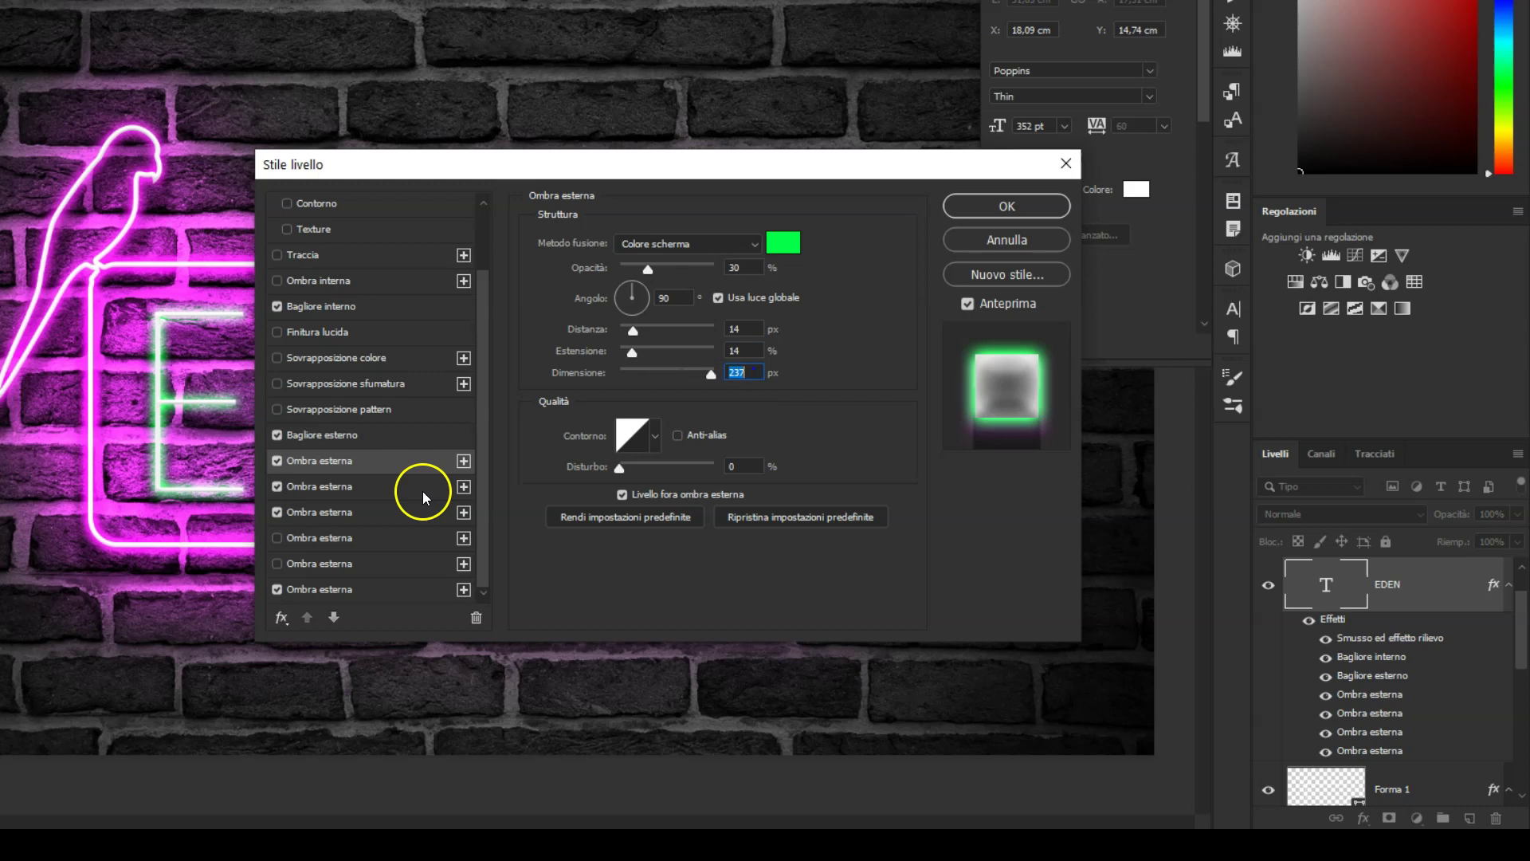
Turn the second drop shadow green 03ff44 with 128 px size and 28% spread.
left_click(825, 266)
left_click(783, 242)
left_click(1251, 799)
right_click(1251, 799)
left_click(1126, 606)
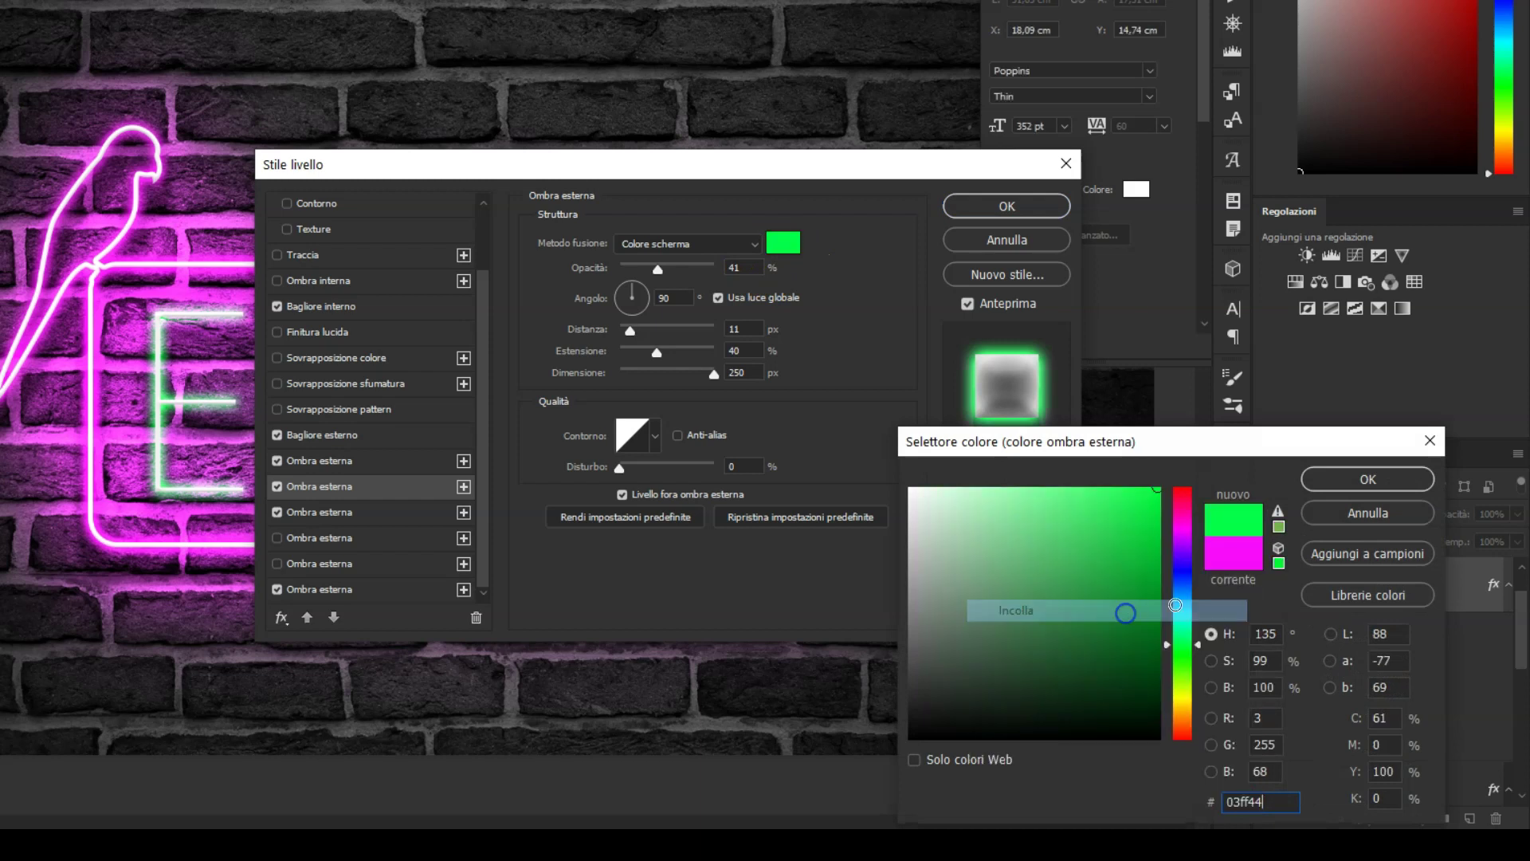
left_click(1367, 481)
double_click(732, 372)
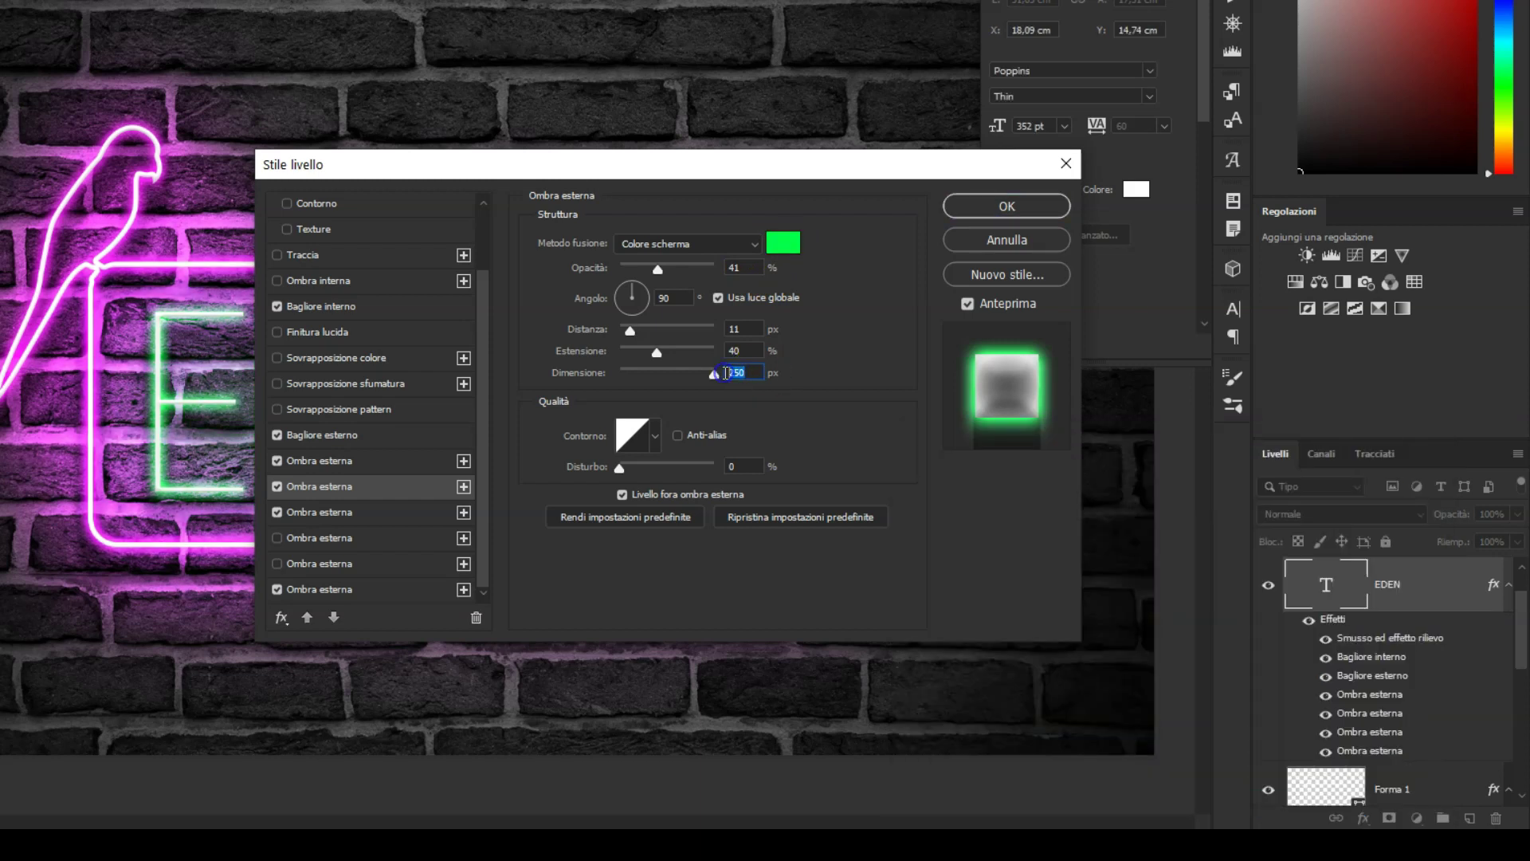
type("128")
double_click(732, 350)
type("28")
key("Tab")
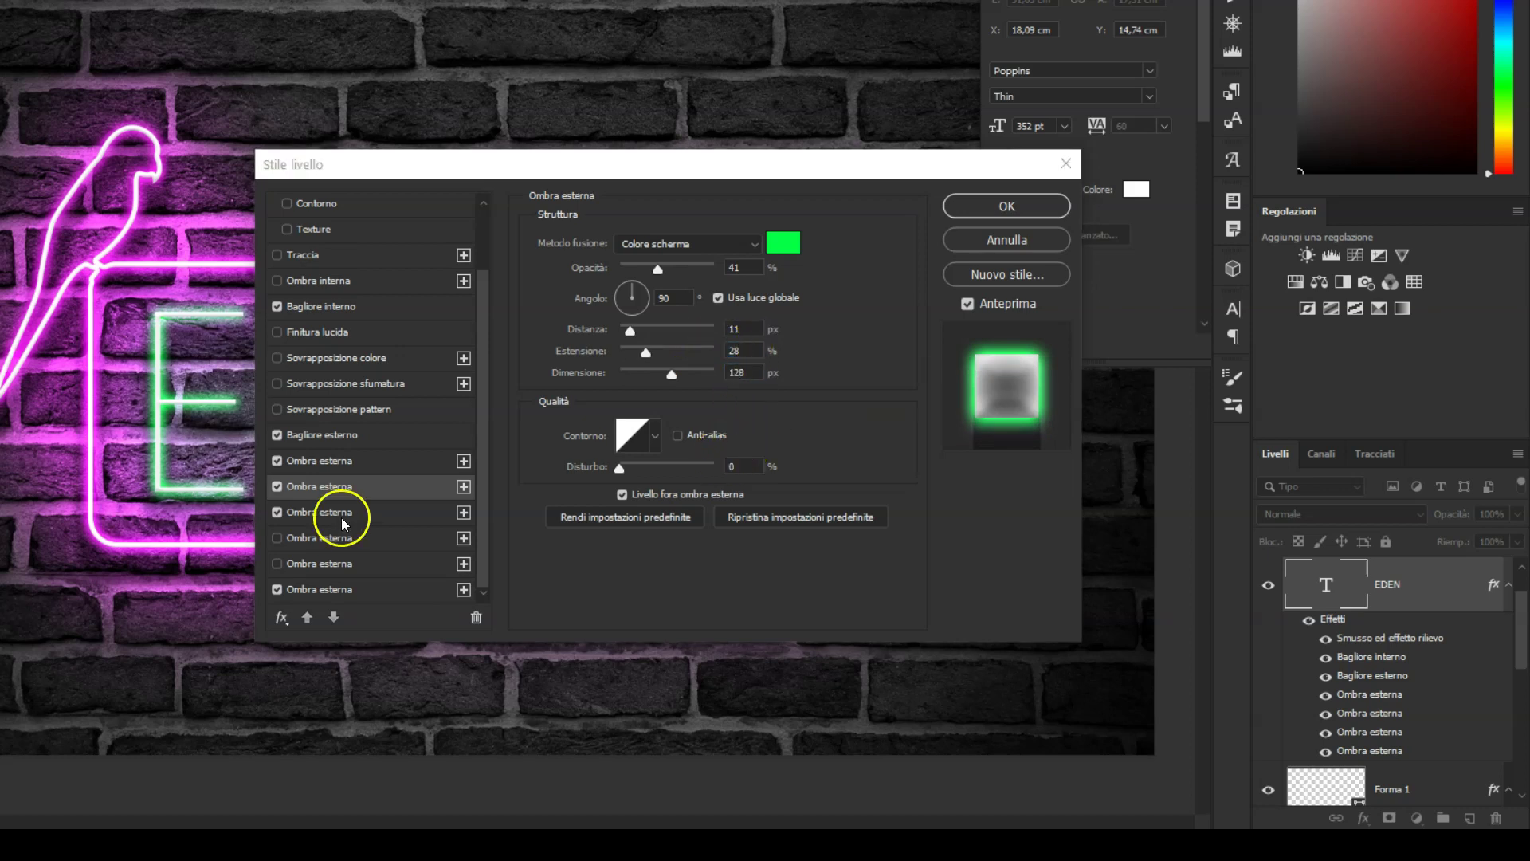
Turn the third drop shadow green 03ff44 with 40% spread and preview the glow.
left_click(344, 513)
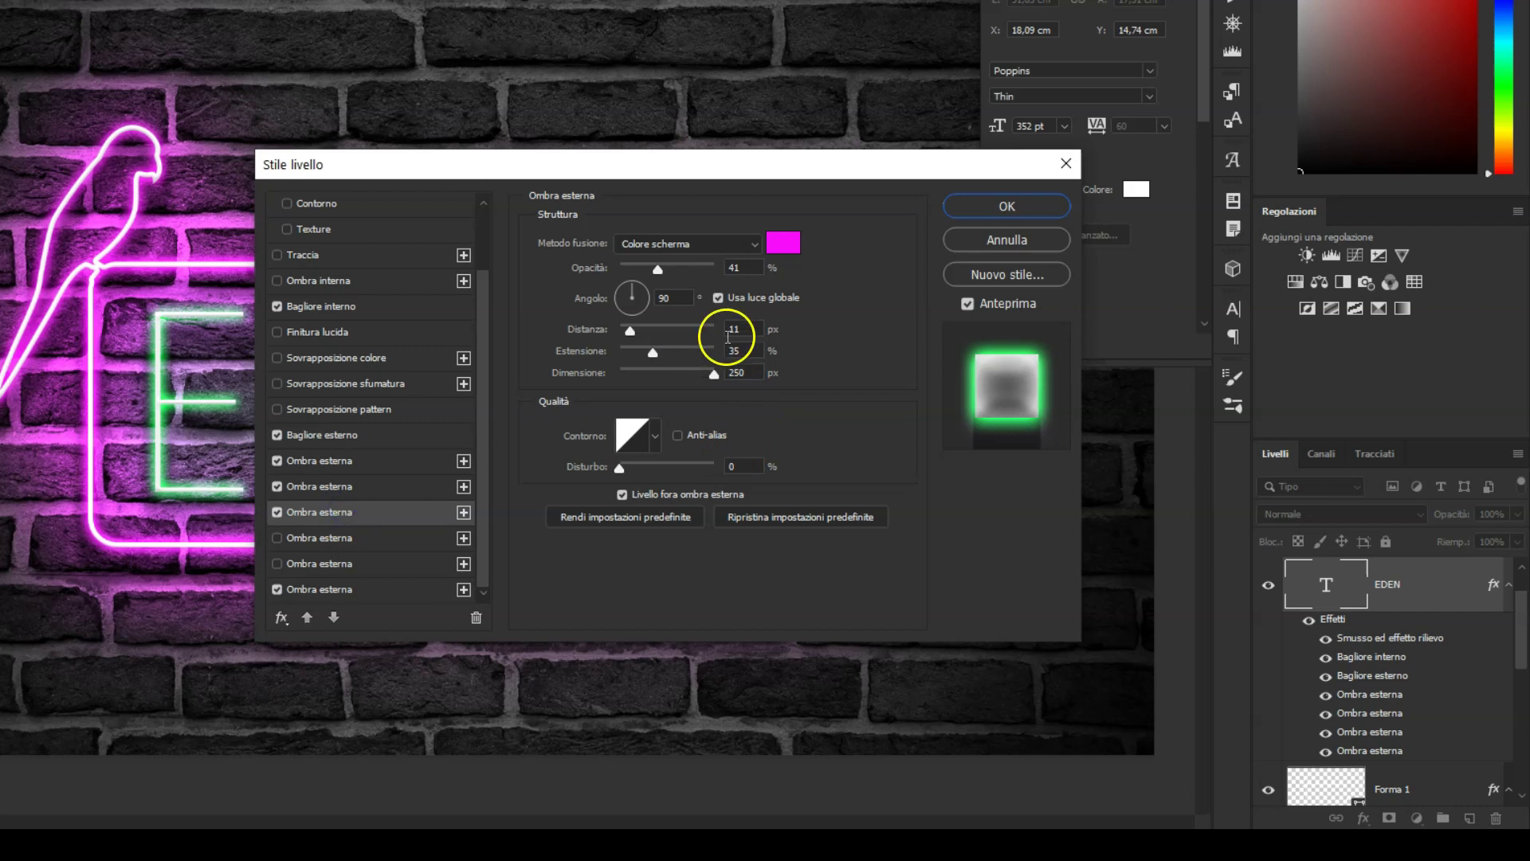
left_click(785, 244)
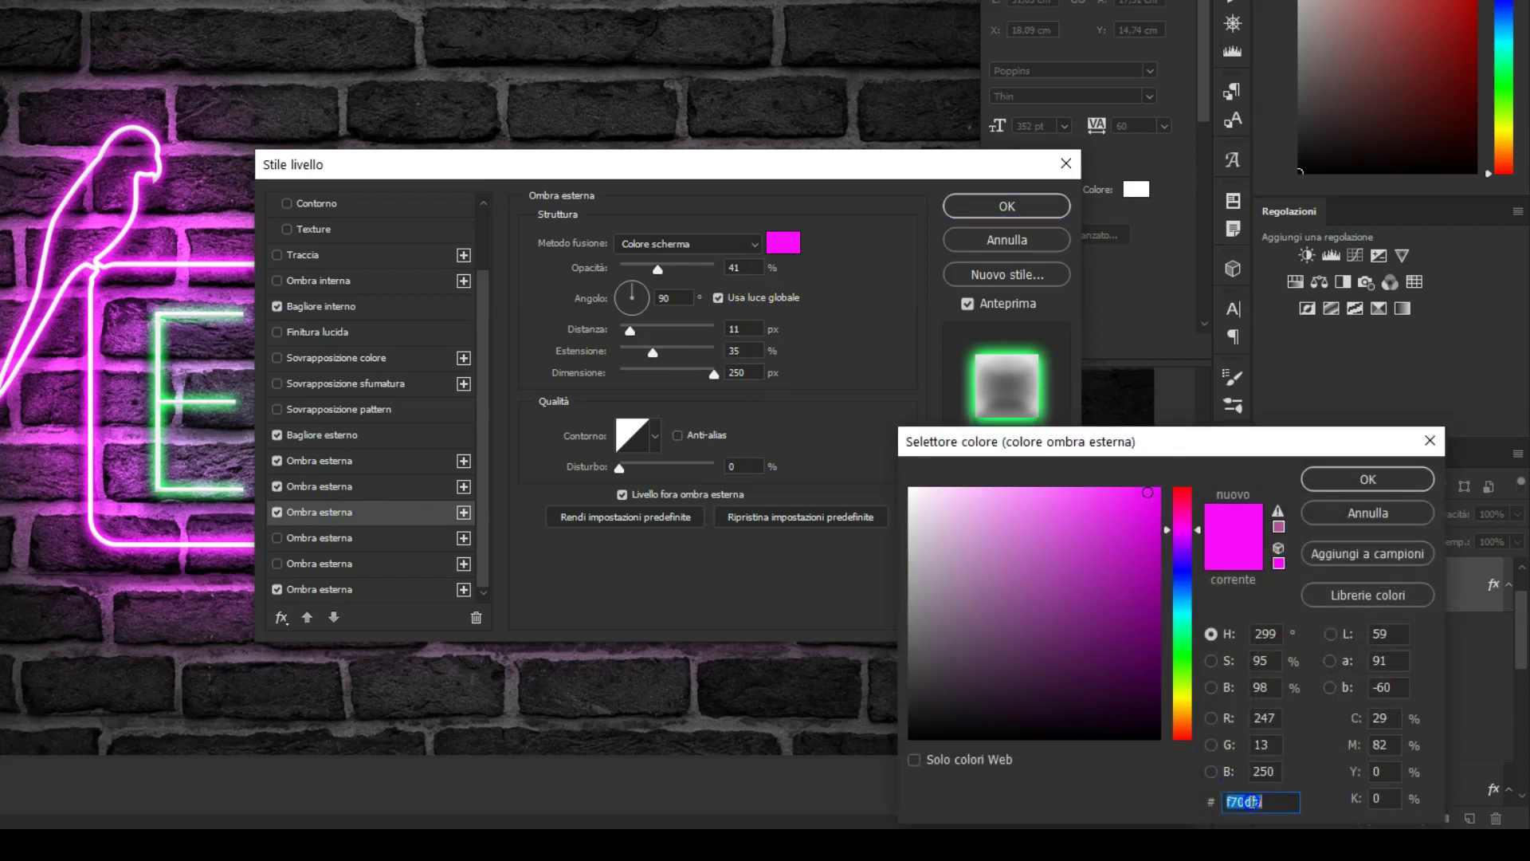
right_click(1252, 801)
left_click(1103, 614)
left_click(1332, 479)
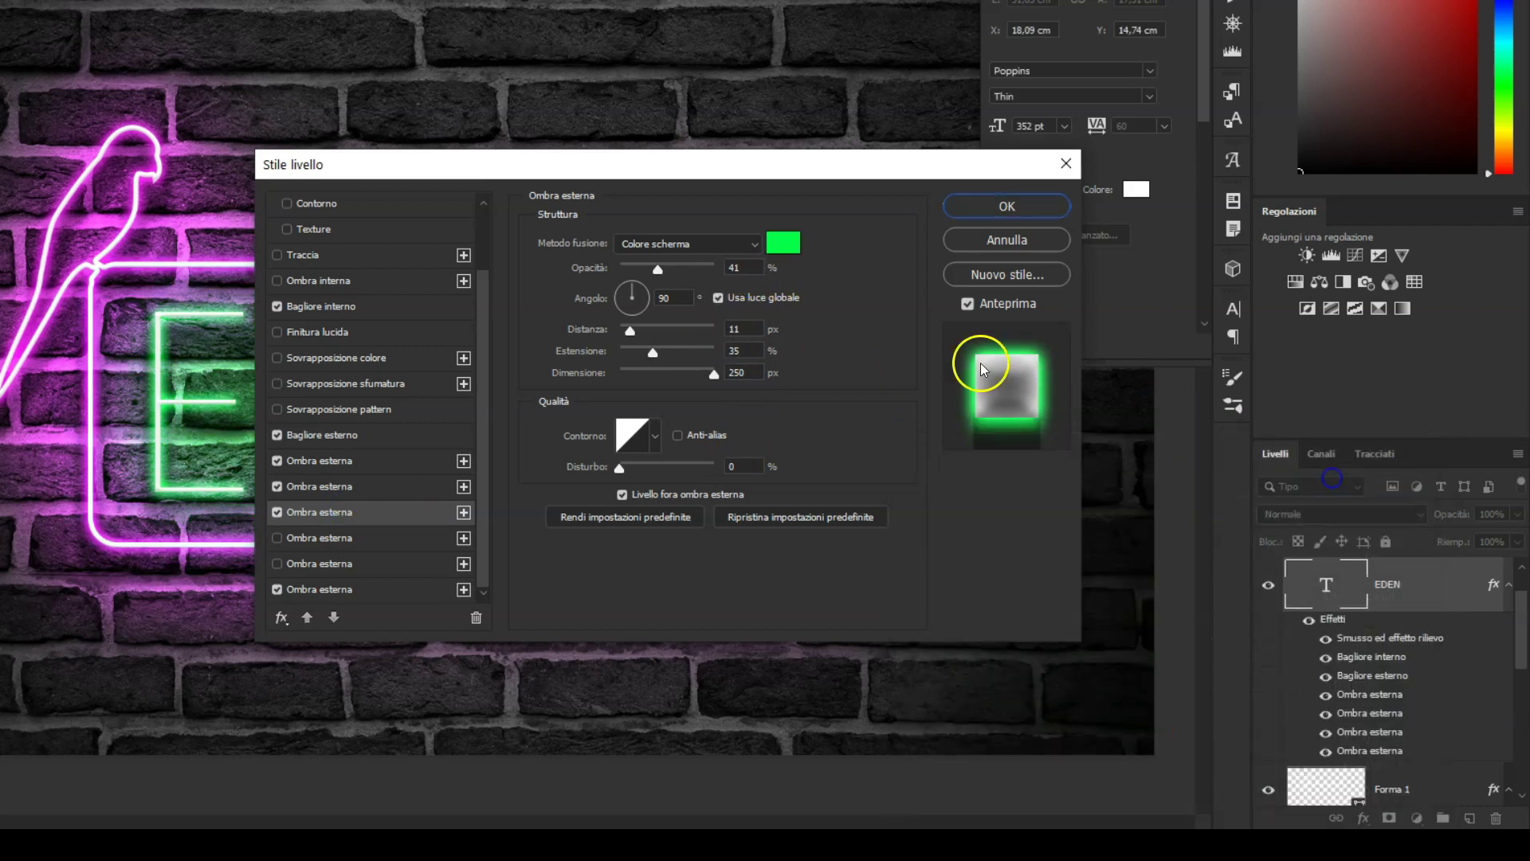
double_click(744, 352)
type("40")
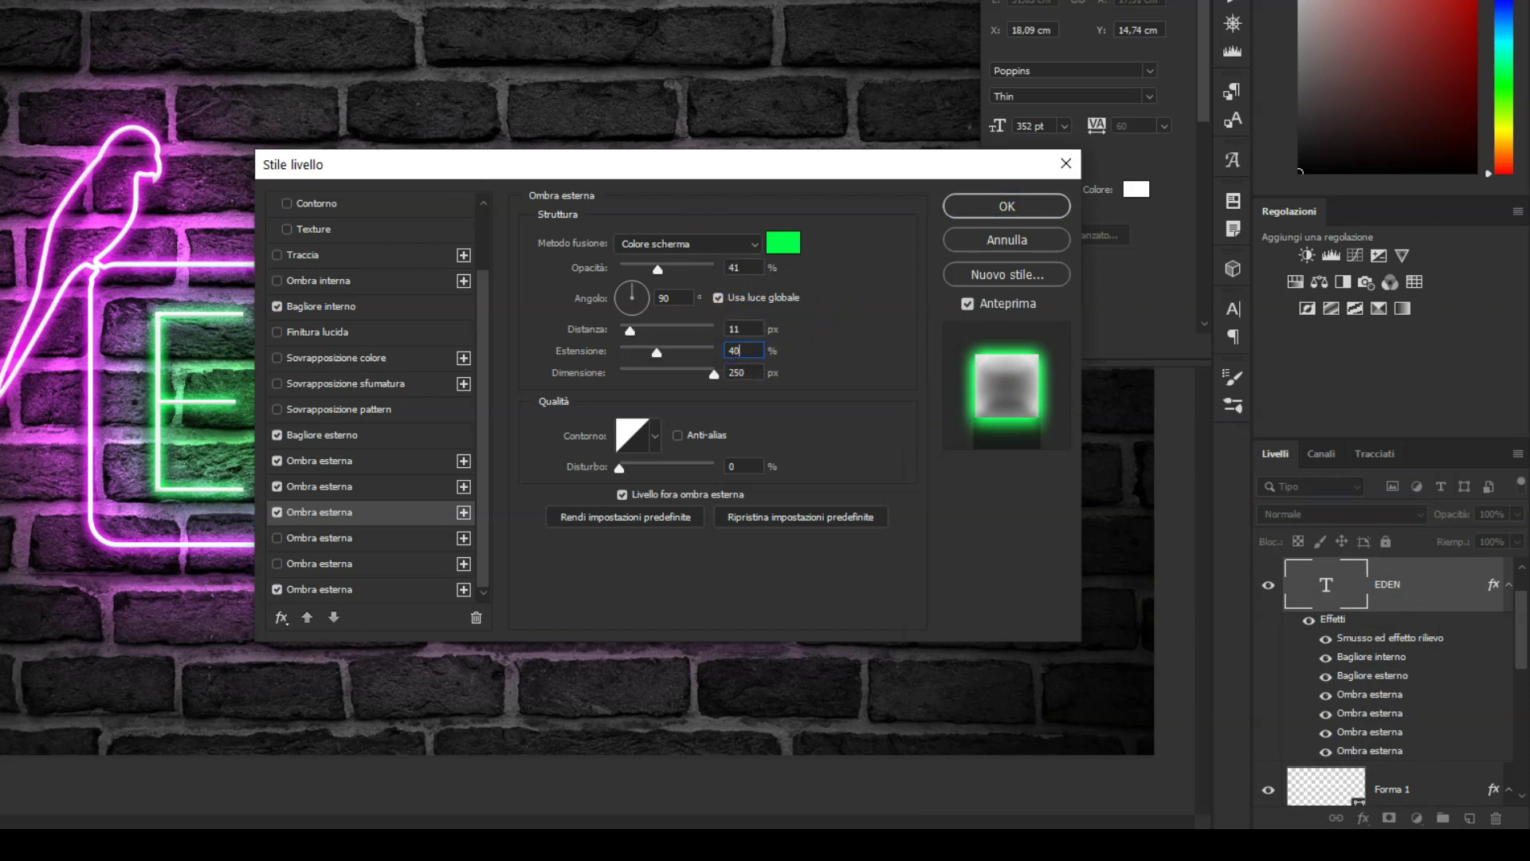
double_click(741, 371)
left_click_drag(659, 165, 979, 162)
type("32")
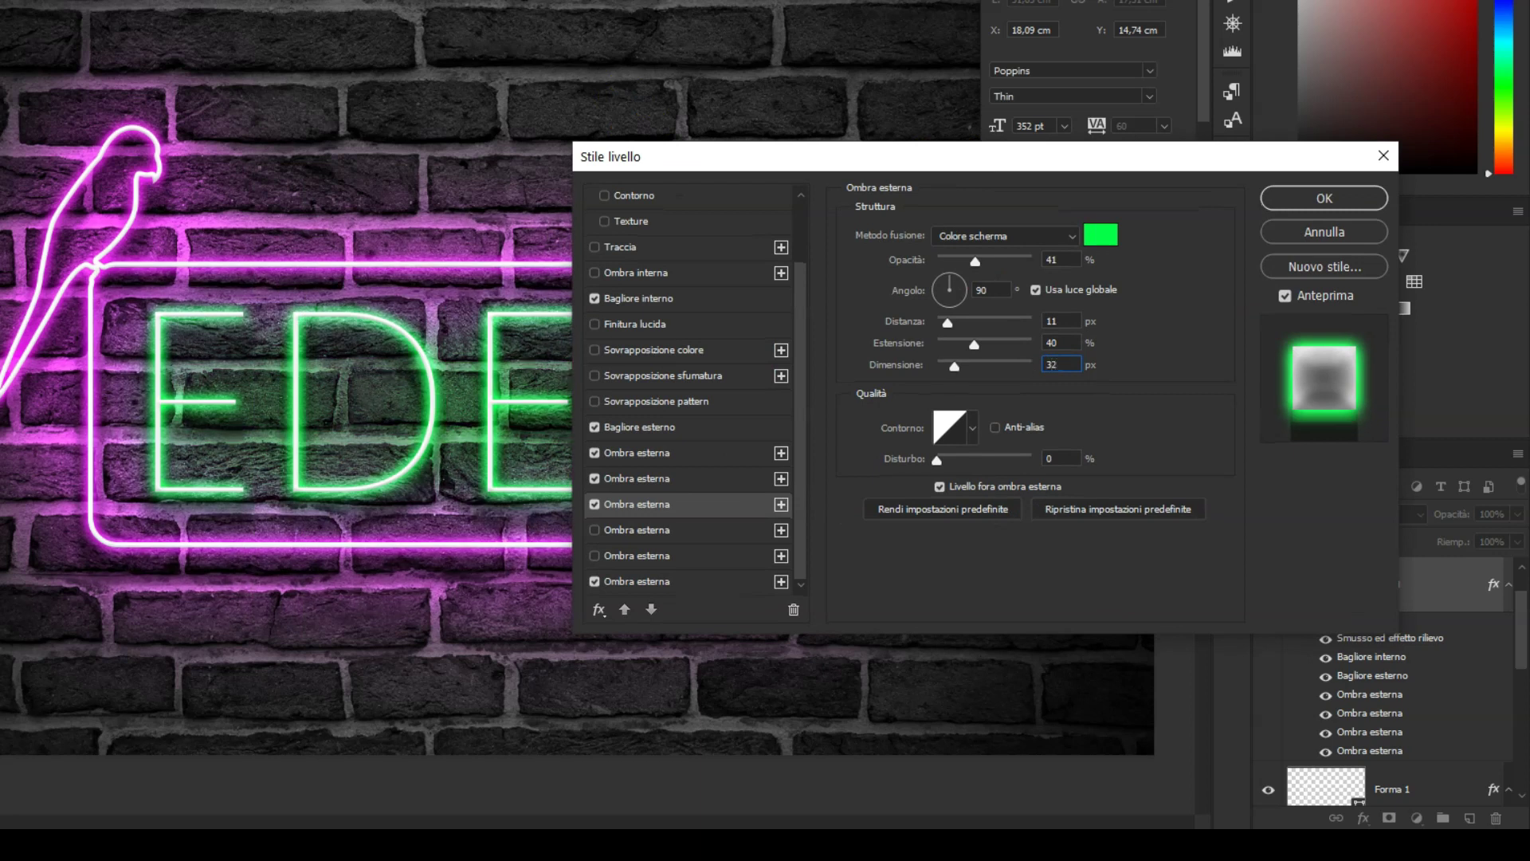
left_click_drag(990, 160, 846, 169)
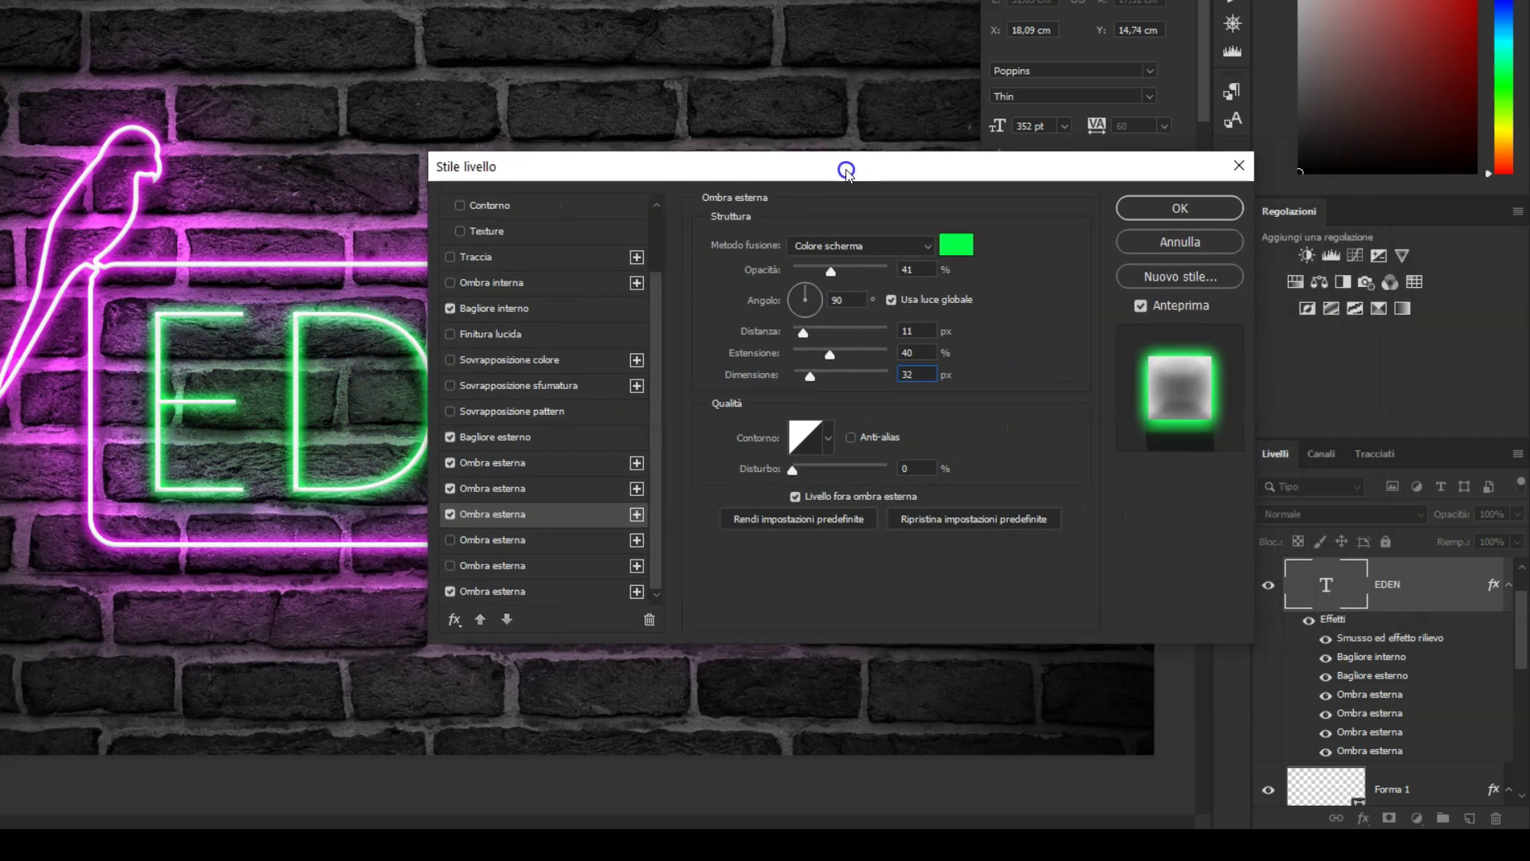
Set the black drop shadow to 45% opacity and 23 px distance, then apply the style.
left_click(506, 593)
double_click(905, 269)
type("45")
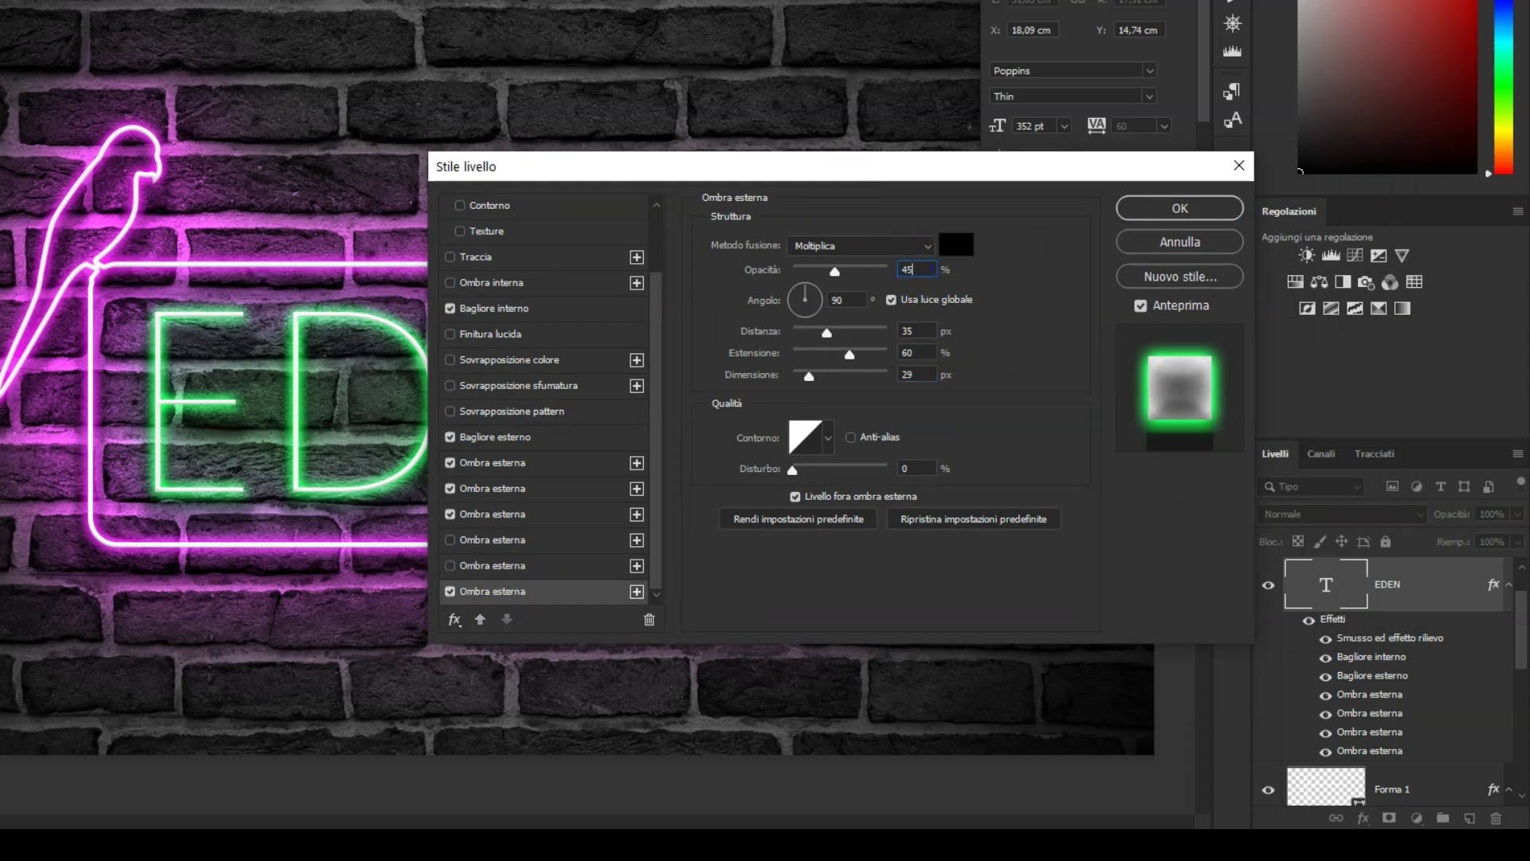
double_click(913, 330)
type("23")
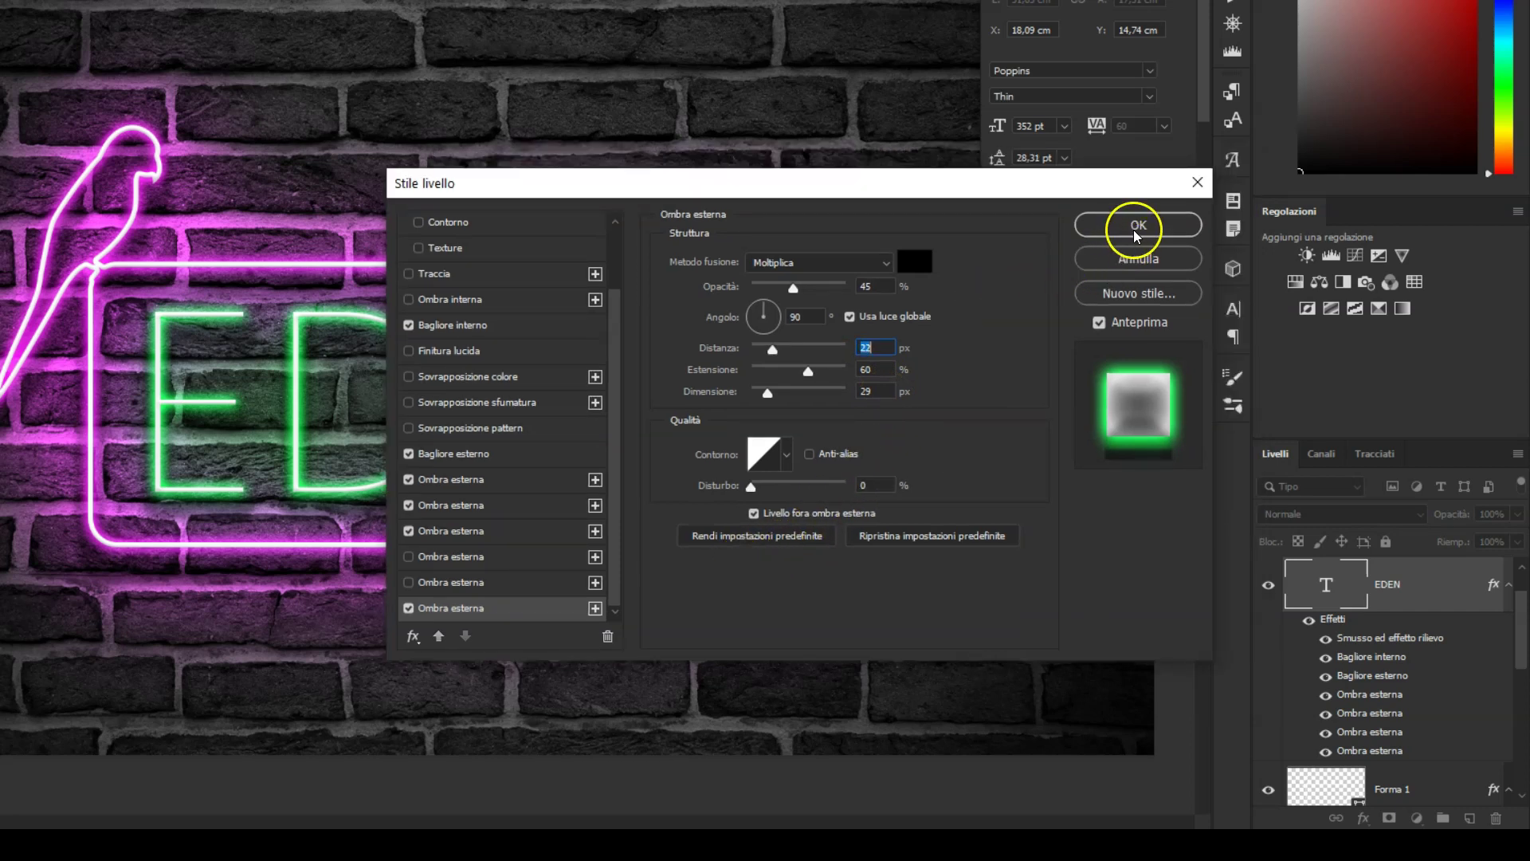
left_click(1138, 226)
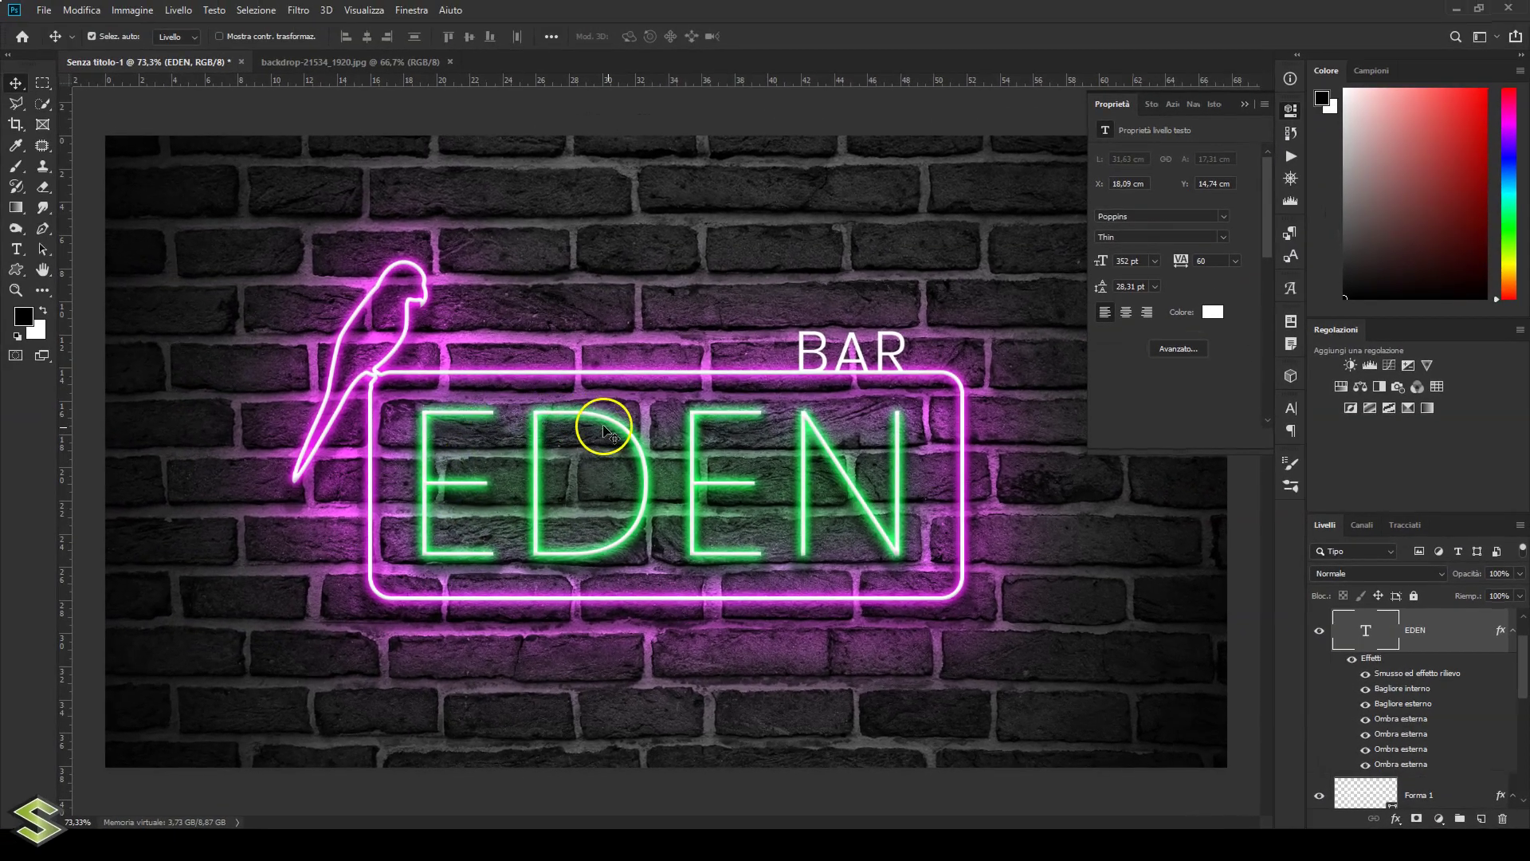
Copy Forma 1's neon layer style and paste it onto the BAR text layer.
left_click(859, 357)
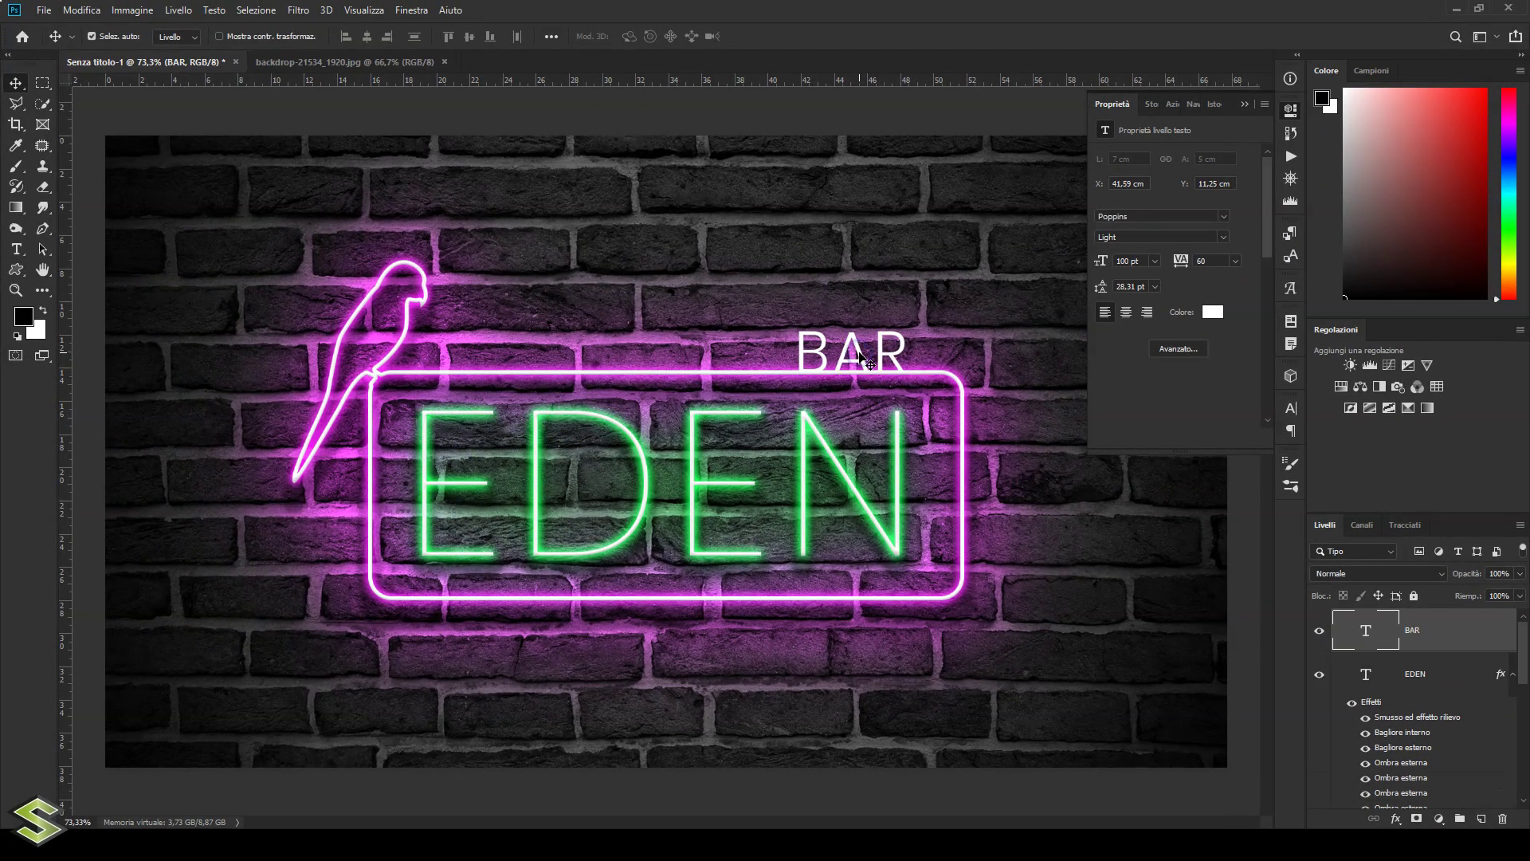
left_click(677, 373)
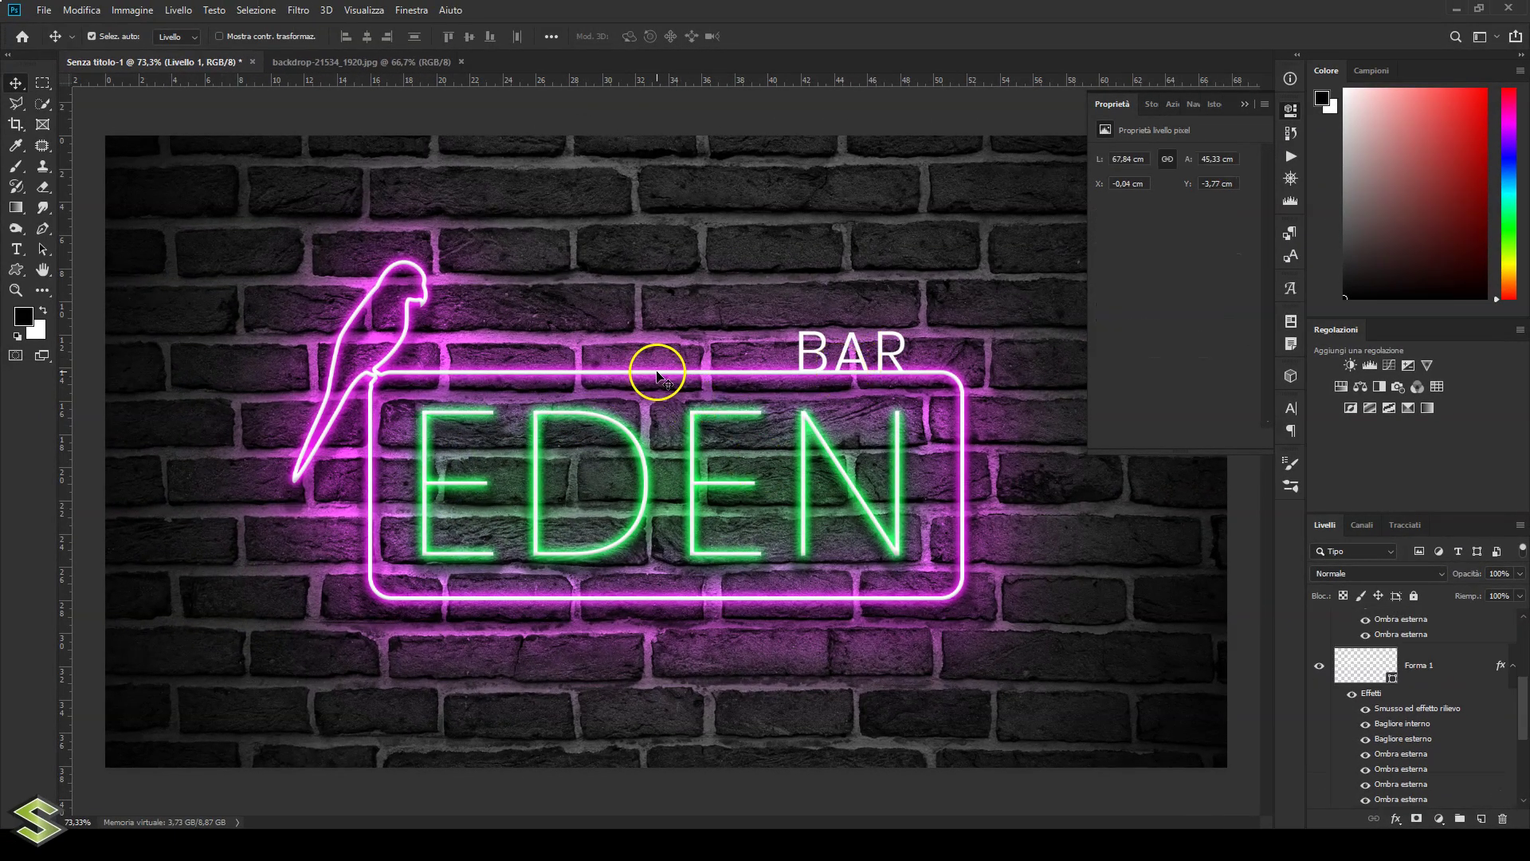
left_click(1425, 692)
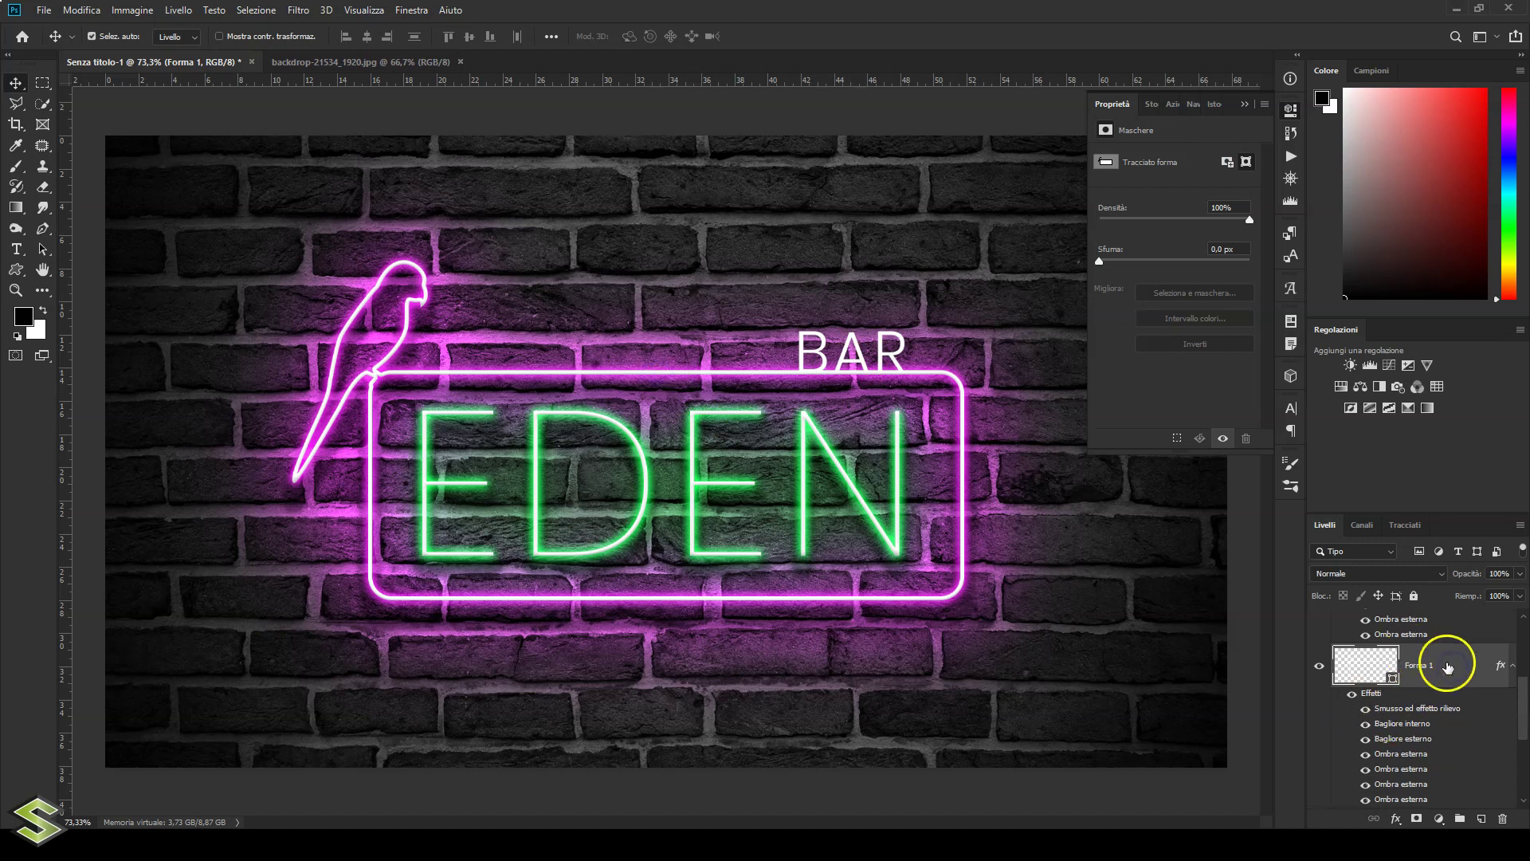
left_click(1454, 668)
right_click(1455, 668)
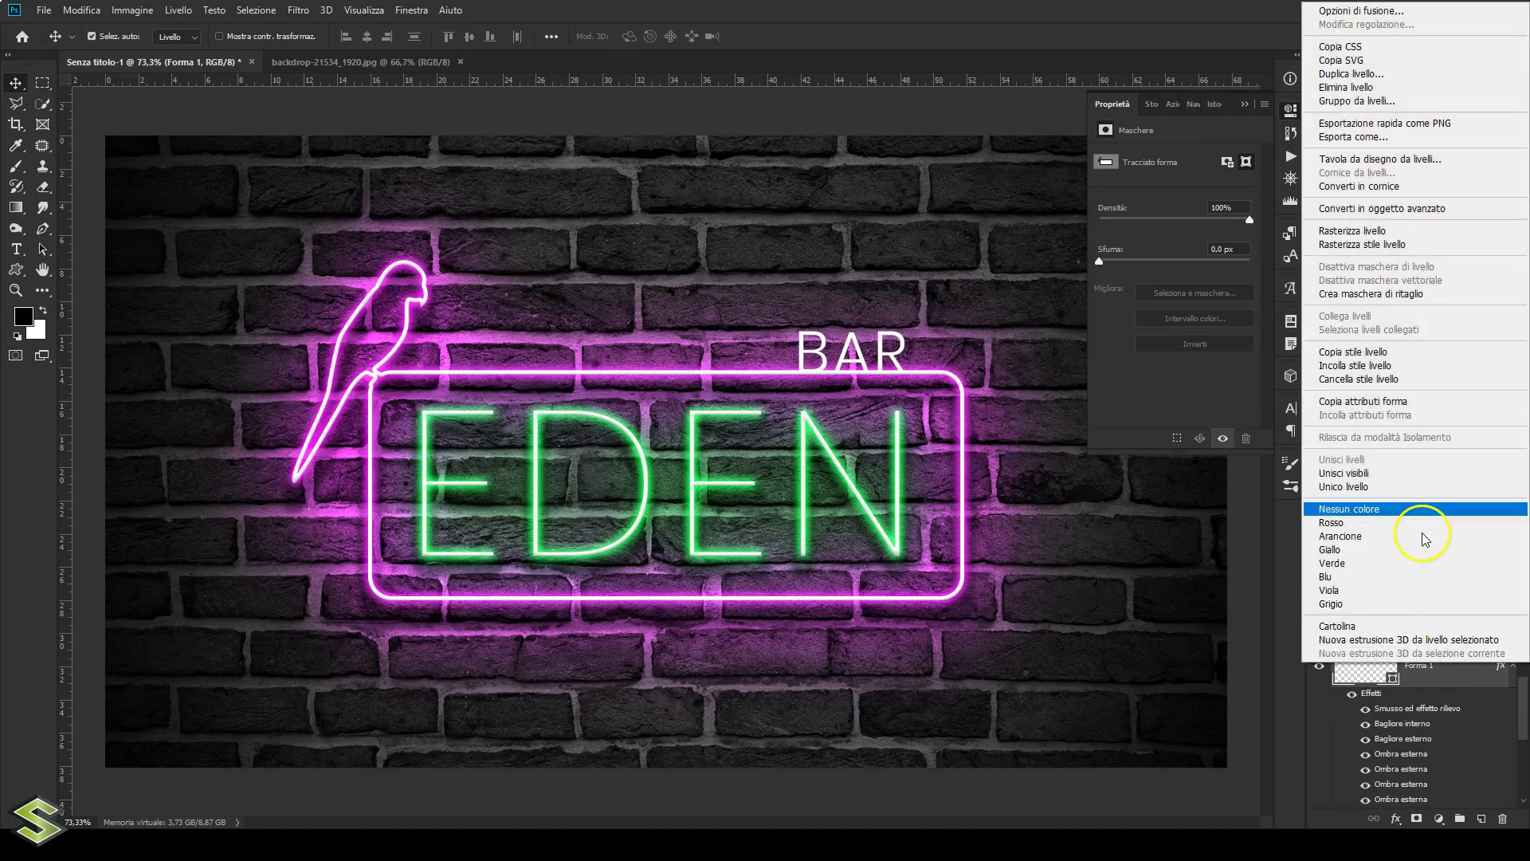
left_click(1354, 352)
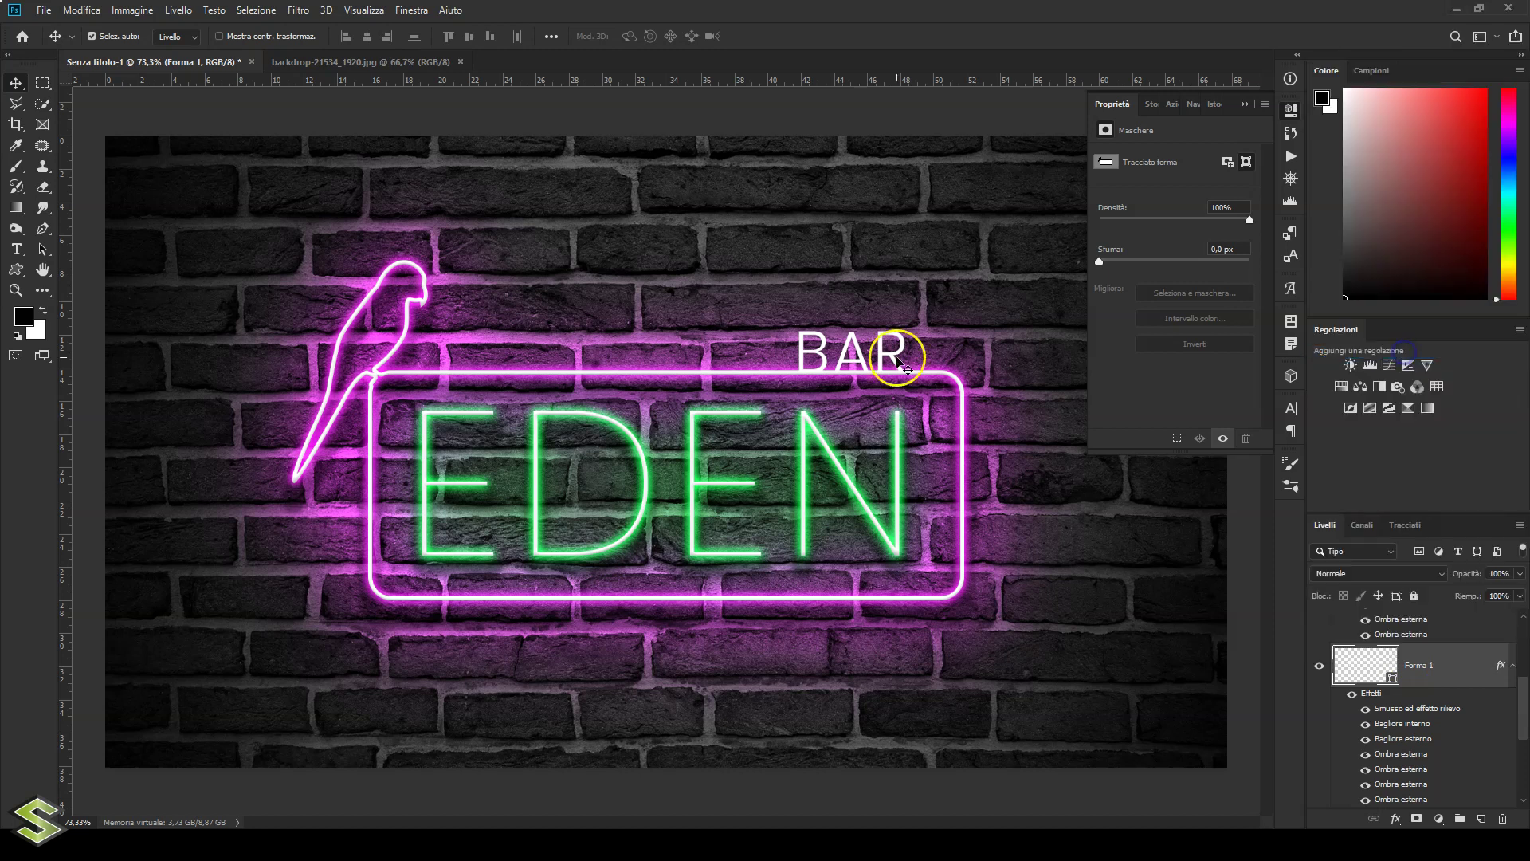
left_click(890, 356)
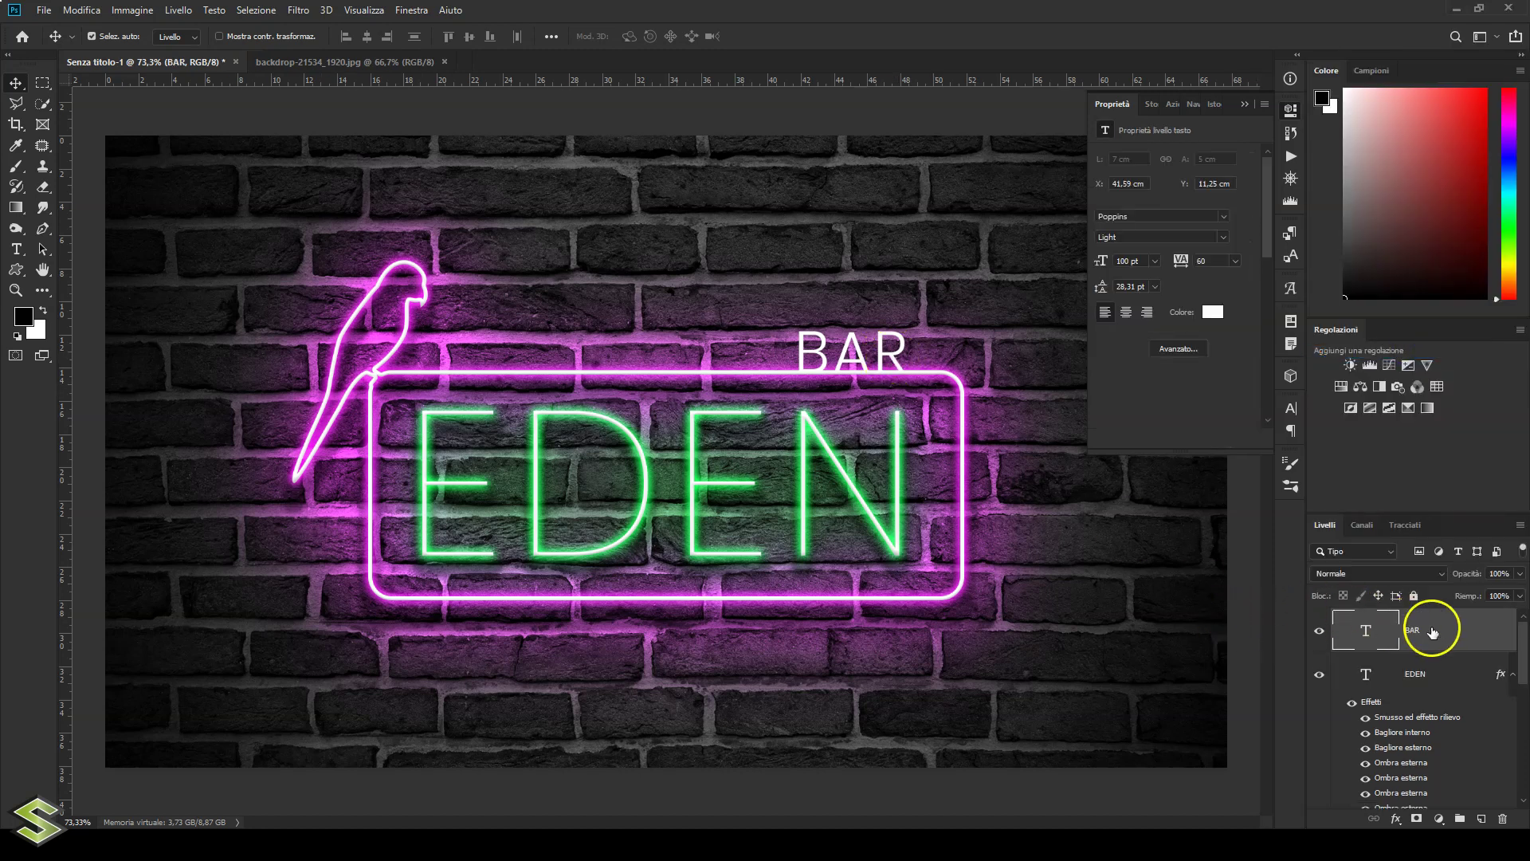
right_click(1428, 628)
left_click(1347, 653)
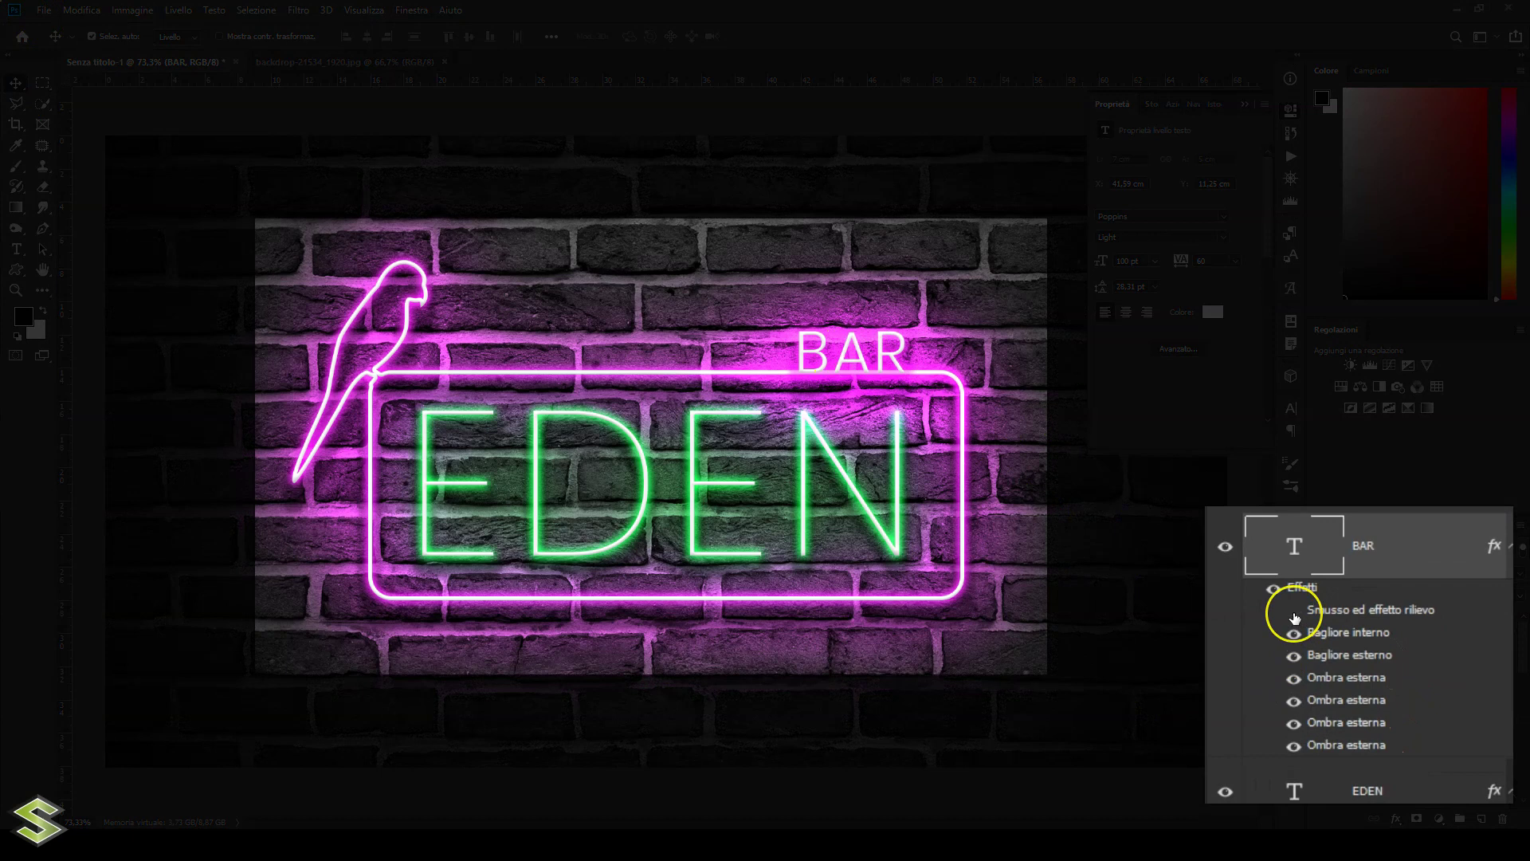
Hide BAR's bevel and extra drop shadows, then view at 100%.
left_click(1293, 612)
left_click(1294, 701)
left_click(1293, 724)
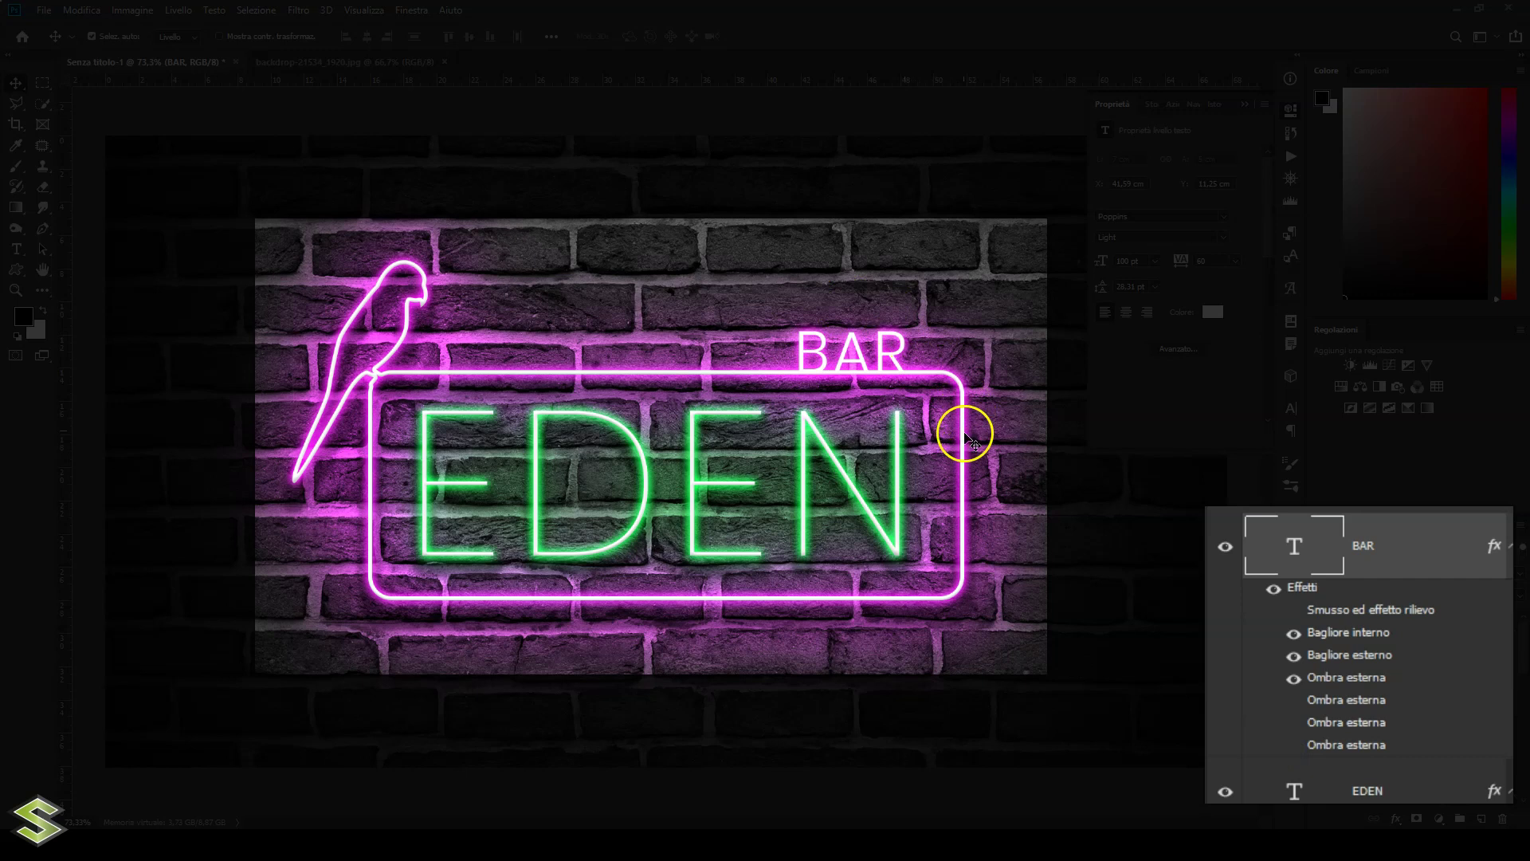
key("ctrl+1")
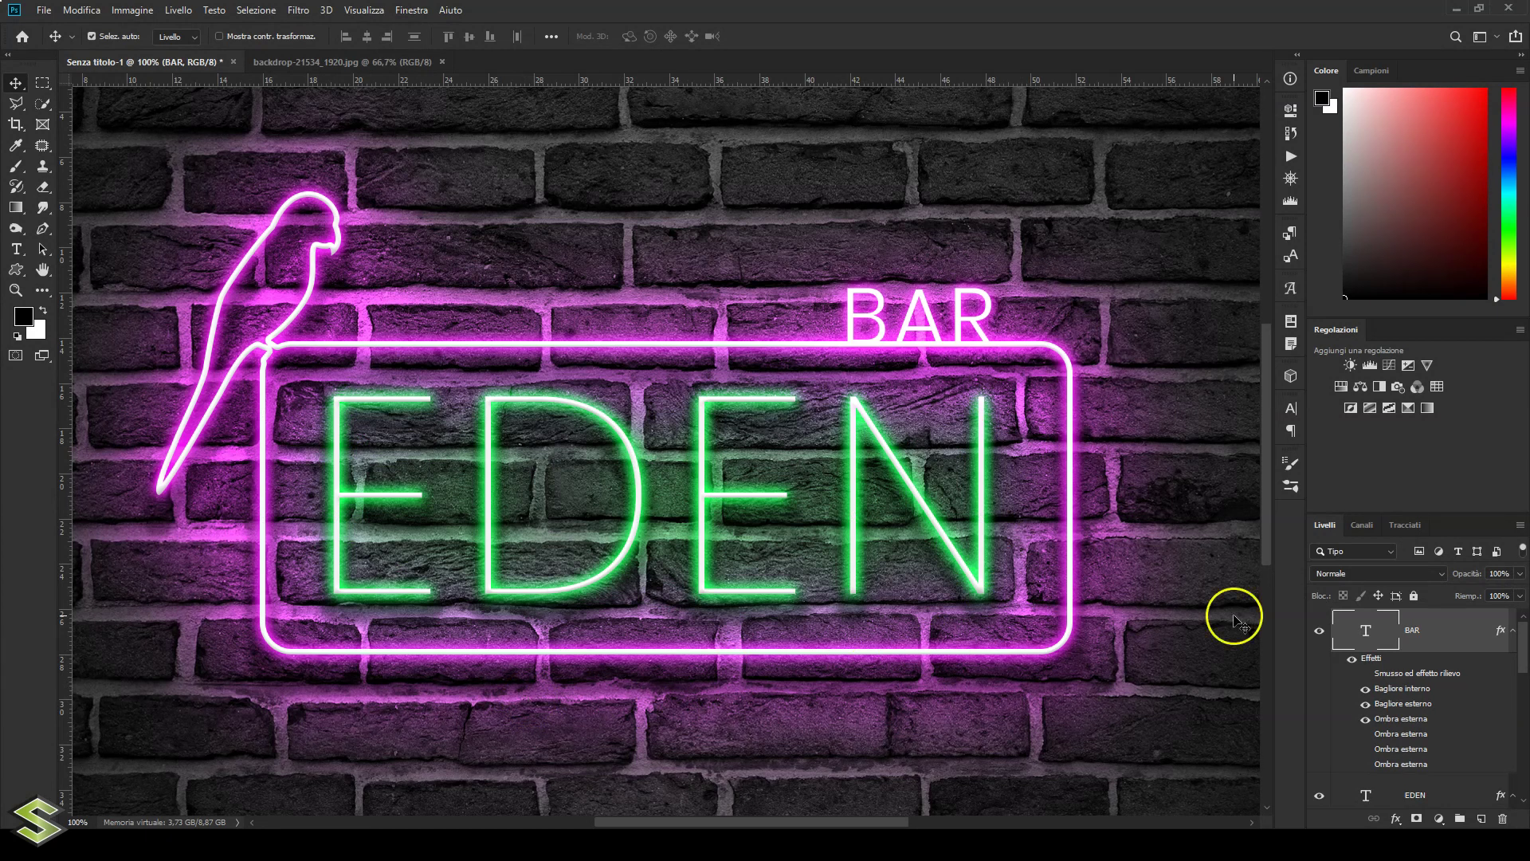
Add a Sfumatura gradient fill layer above the Bianco e nero layer.
left_click_drag(1522, 637, 1522, 737)
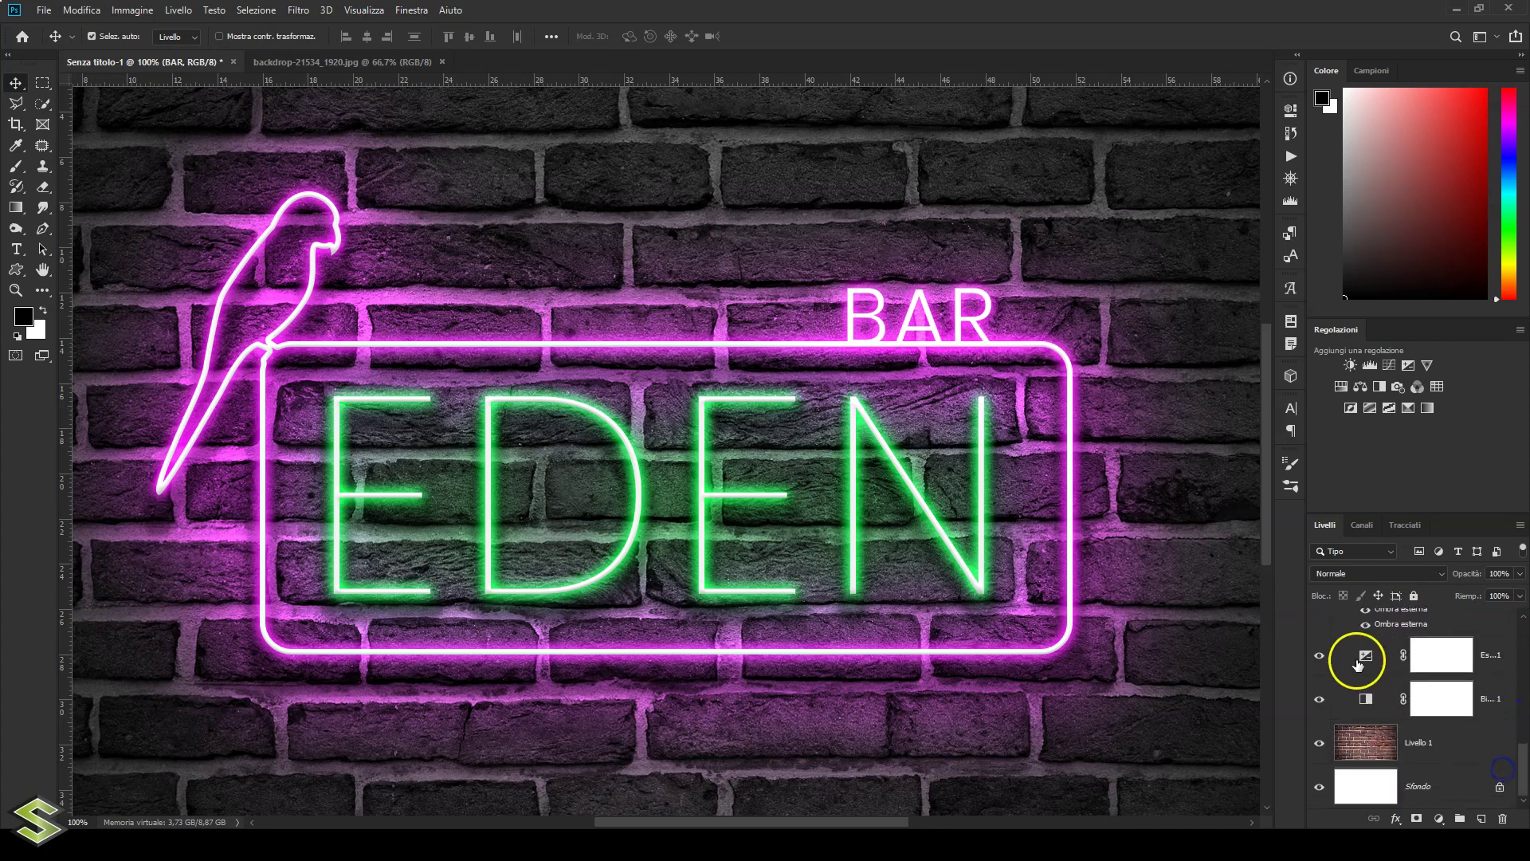
left_click(1489, 694)
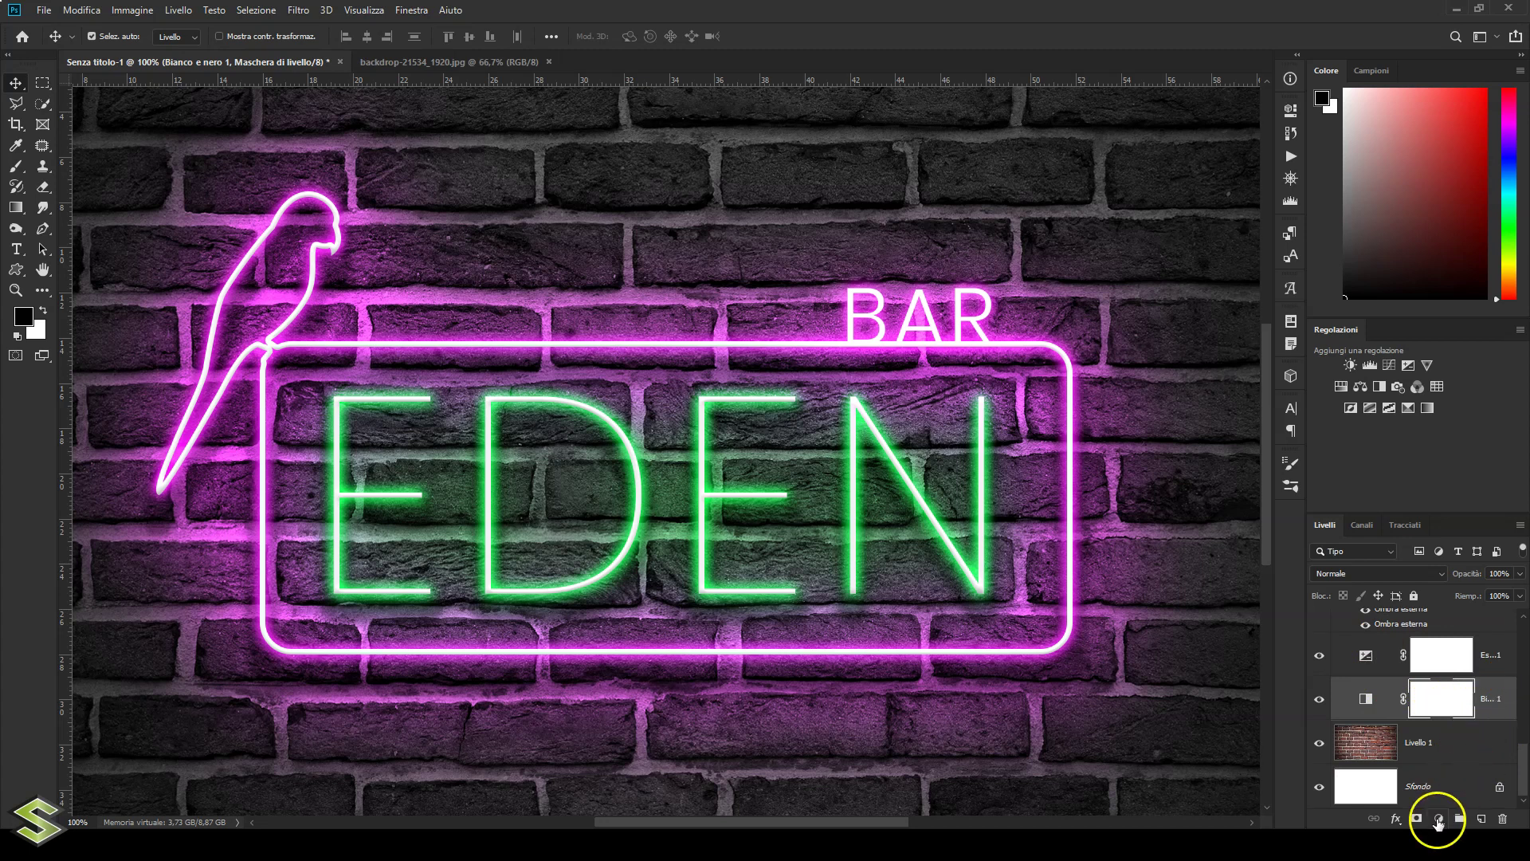
left_click(1438, 818)
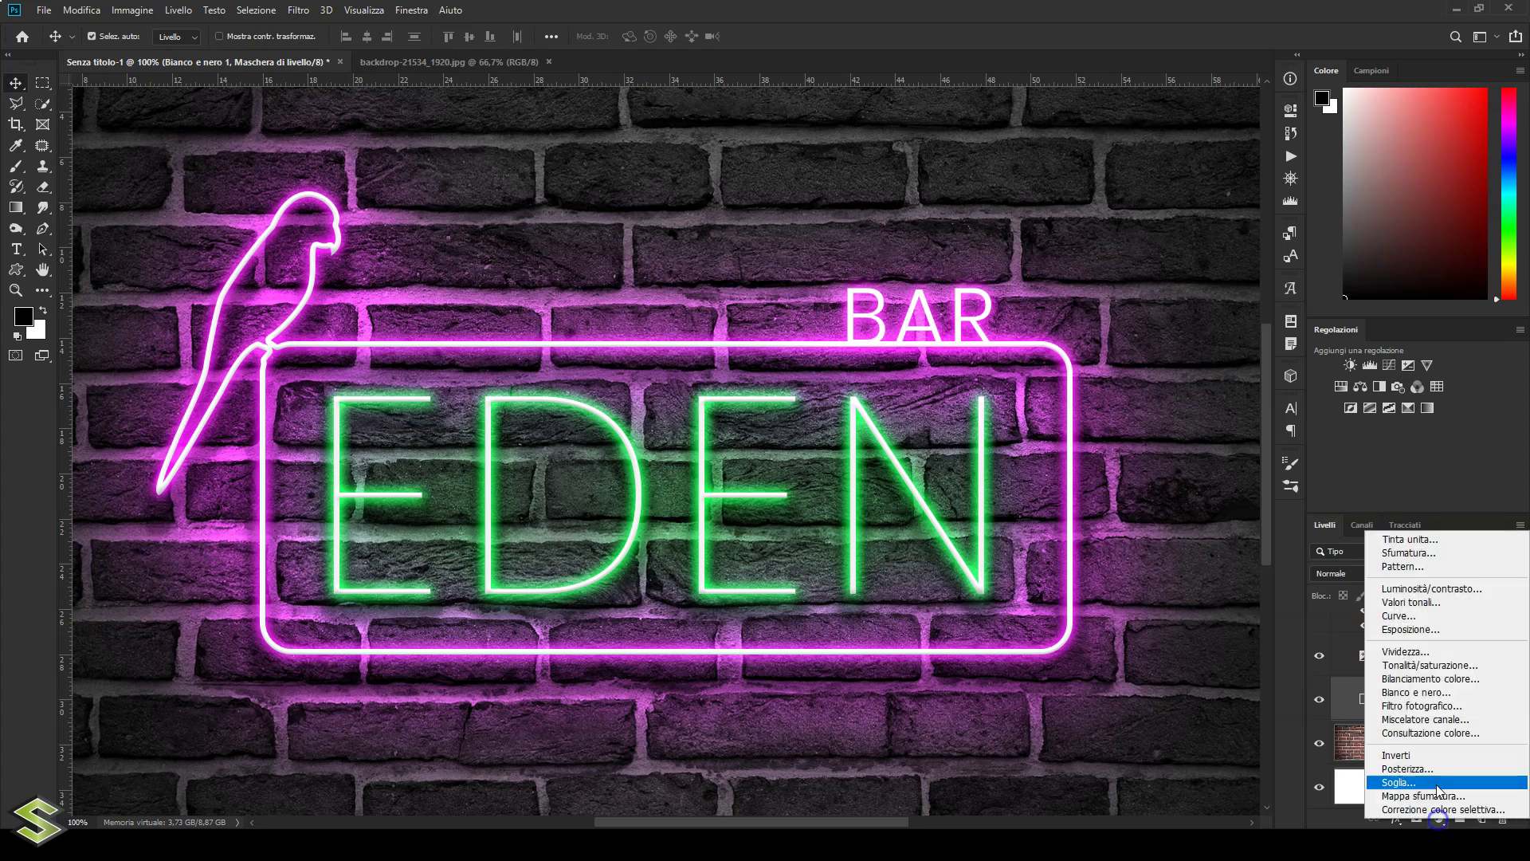
left_click(1407, 553)
Apply the blue-white gradient preset to the fill layer.
left_click_drag(844, 239, 999, 256)
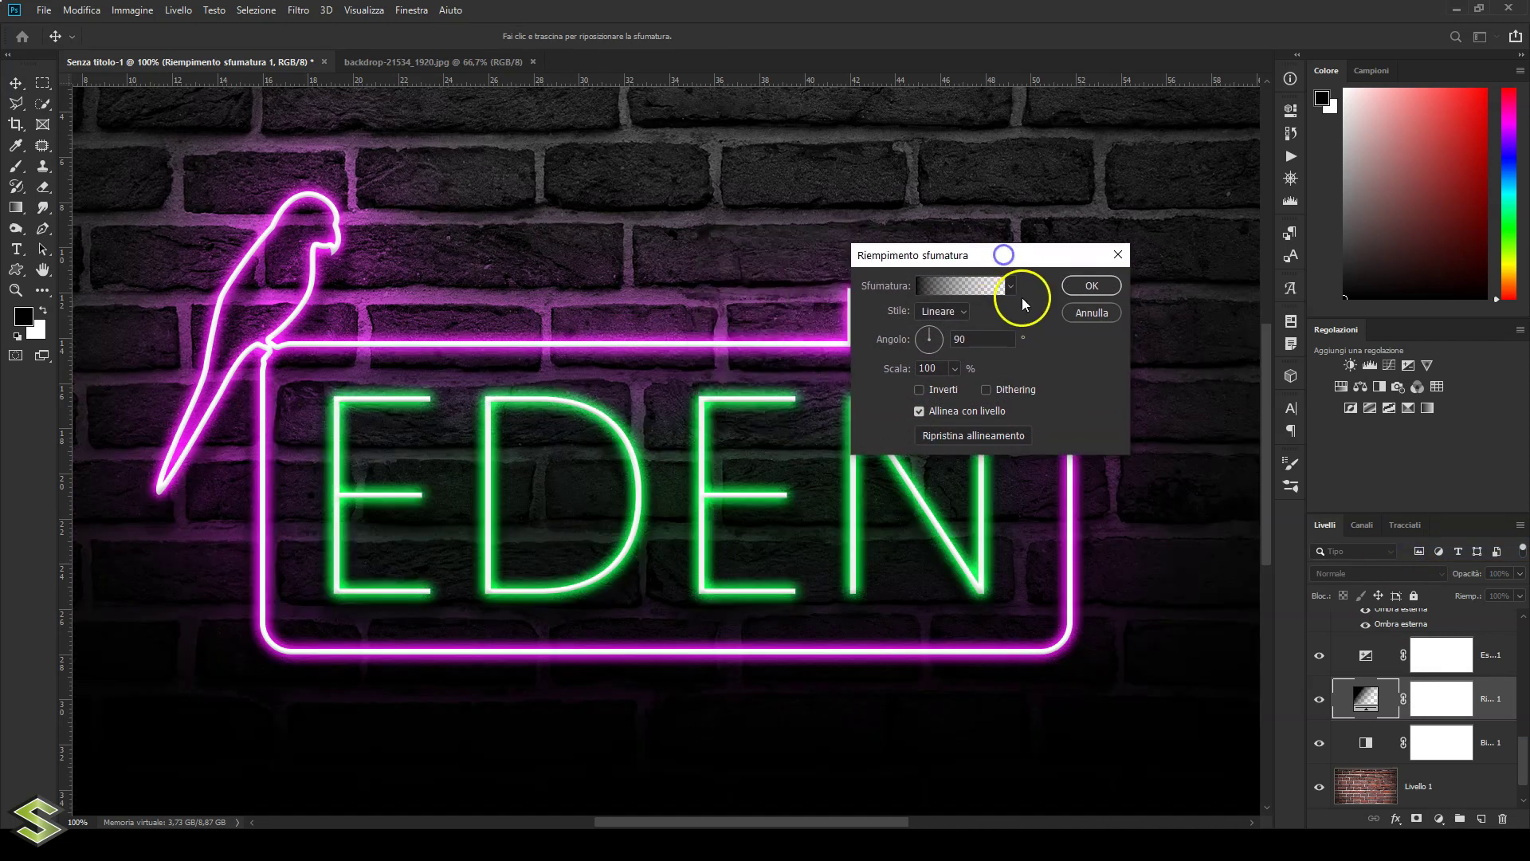
left_click(1010, 285)
left_click(1095, 548)
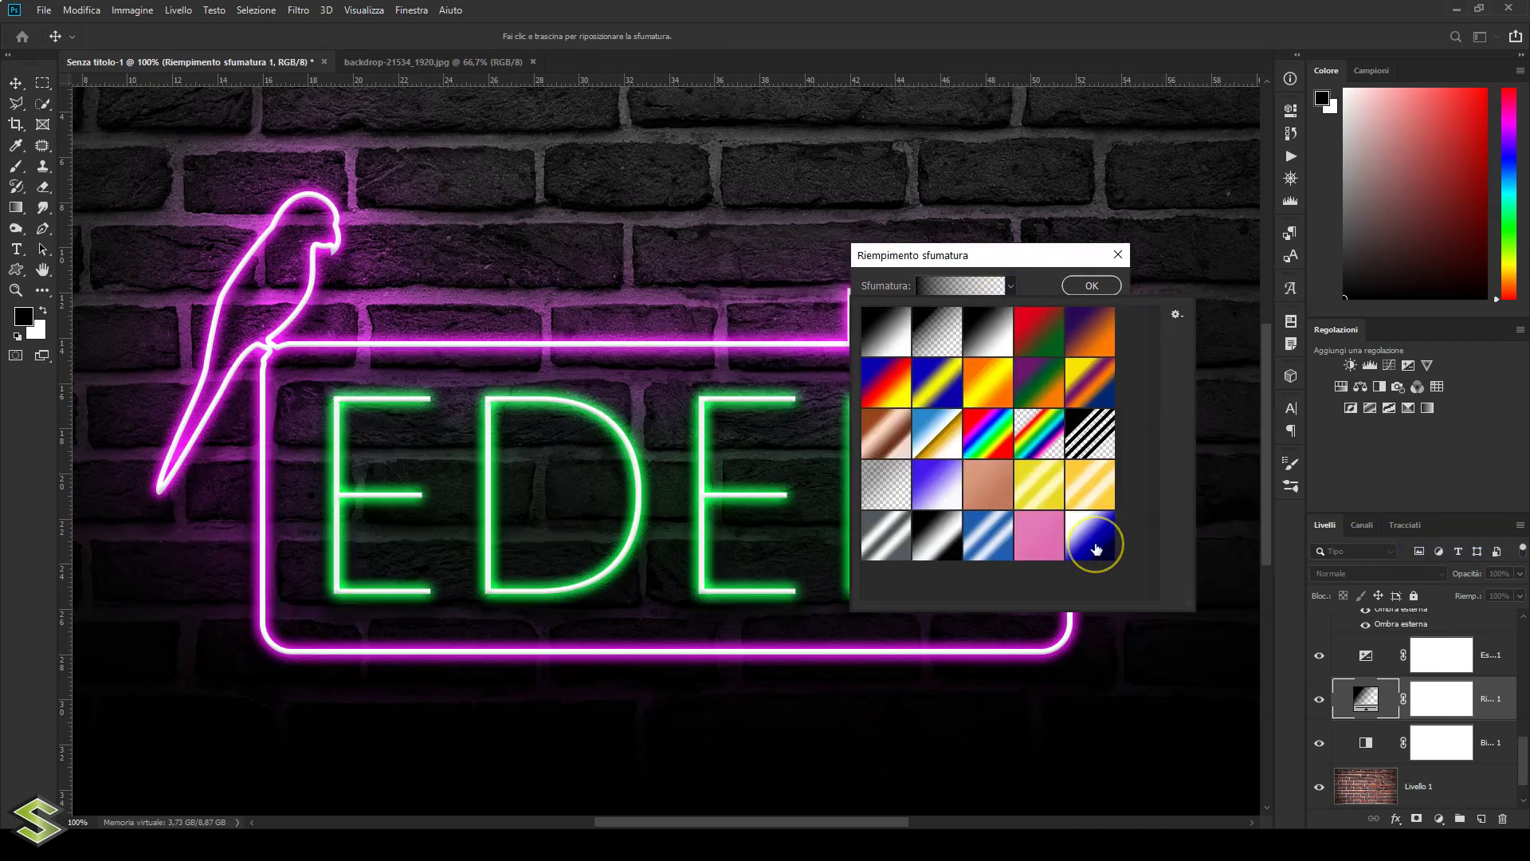
left_click(1096, 548)
left_click(1079, 288)
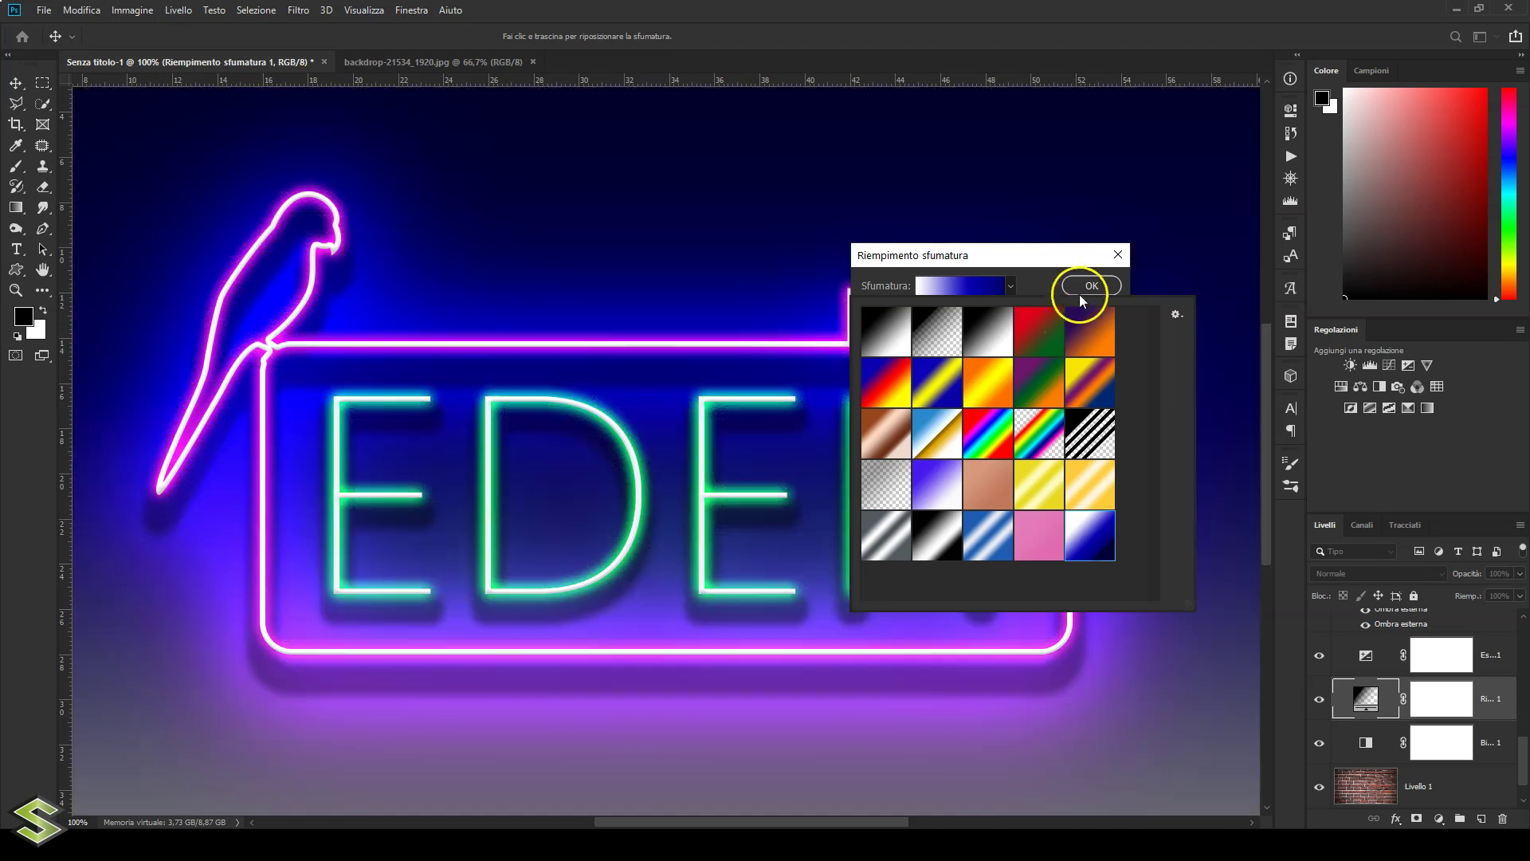
Set the gradient style to Radiale with a scale of 122%.
left_click_drag(983, 251, 931, 271)
left_click(910, 330)
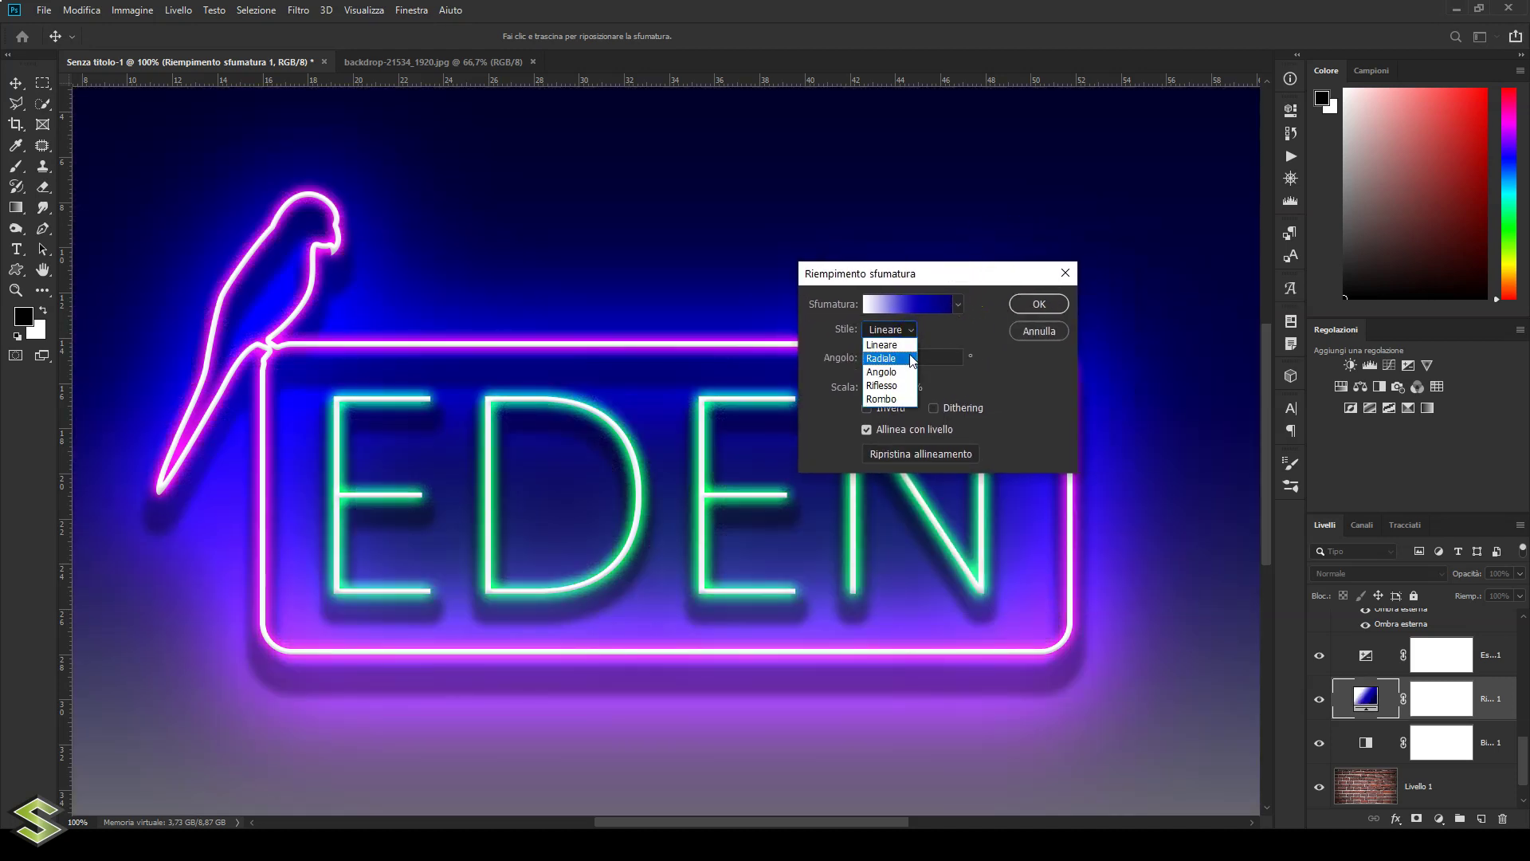
left_click(912, 364)
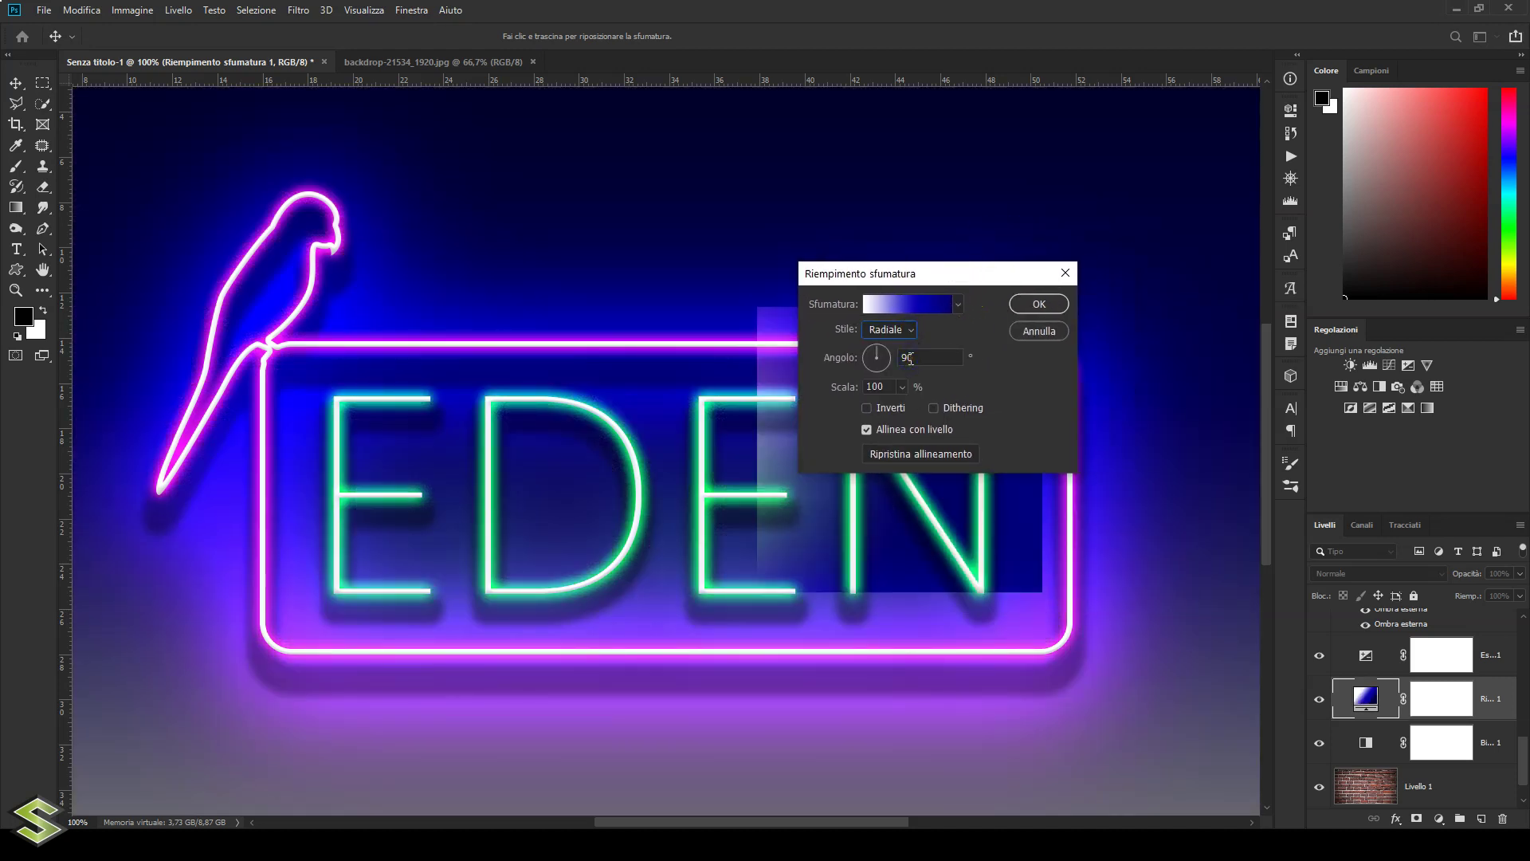
left_click(881, 387)
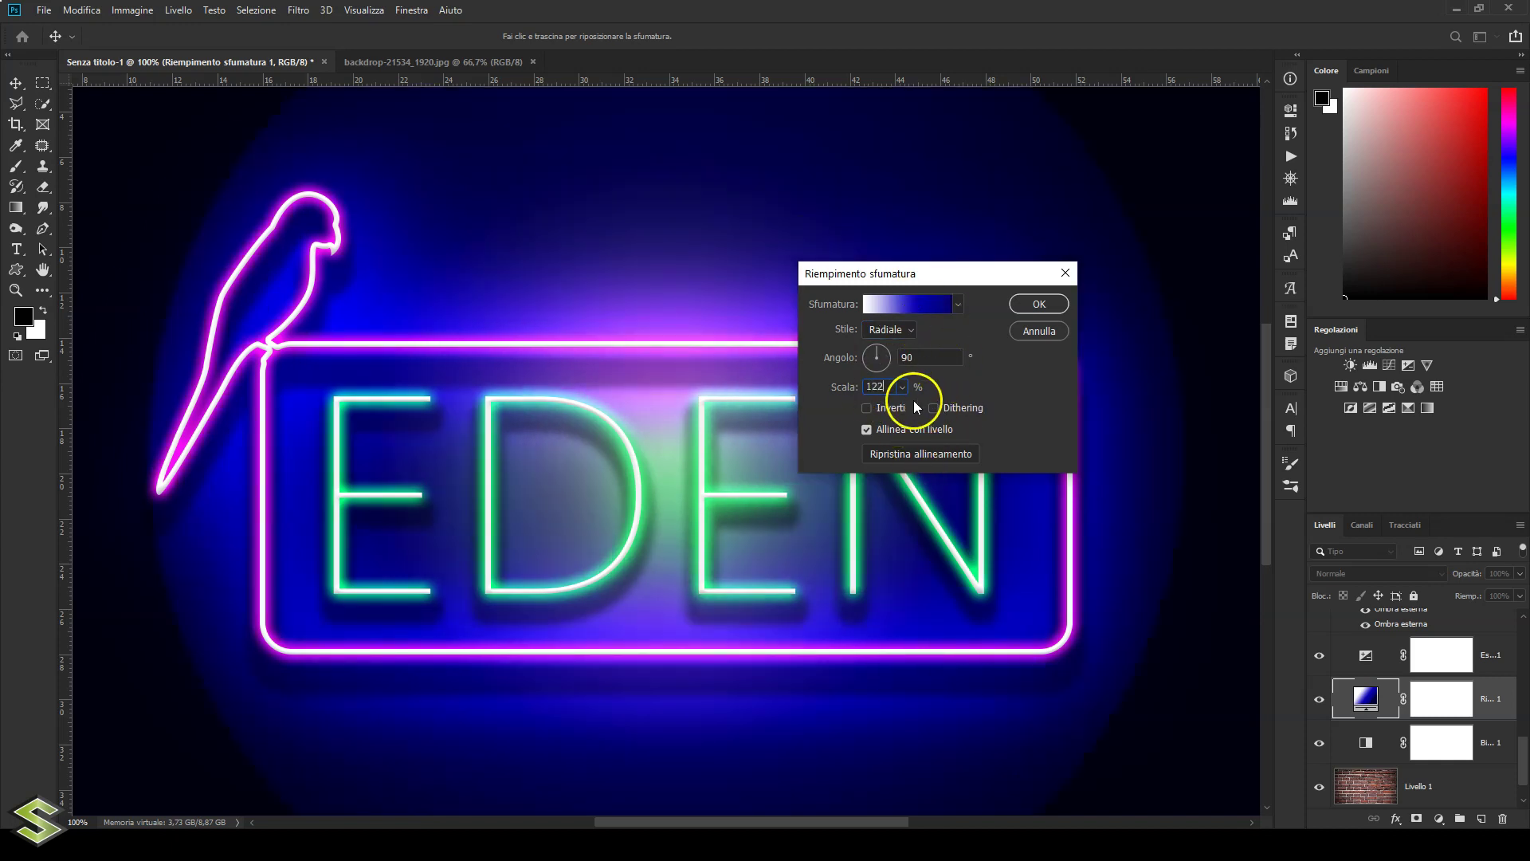
In the Gradient Editor, recolour the 60% stop to a strong blue.
left_click(928, 311)
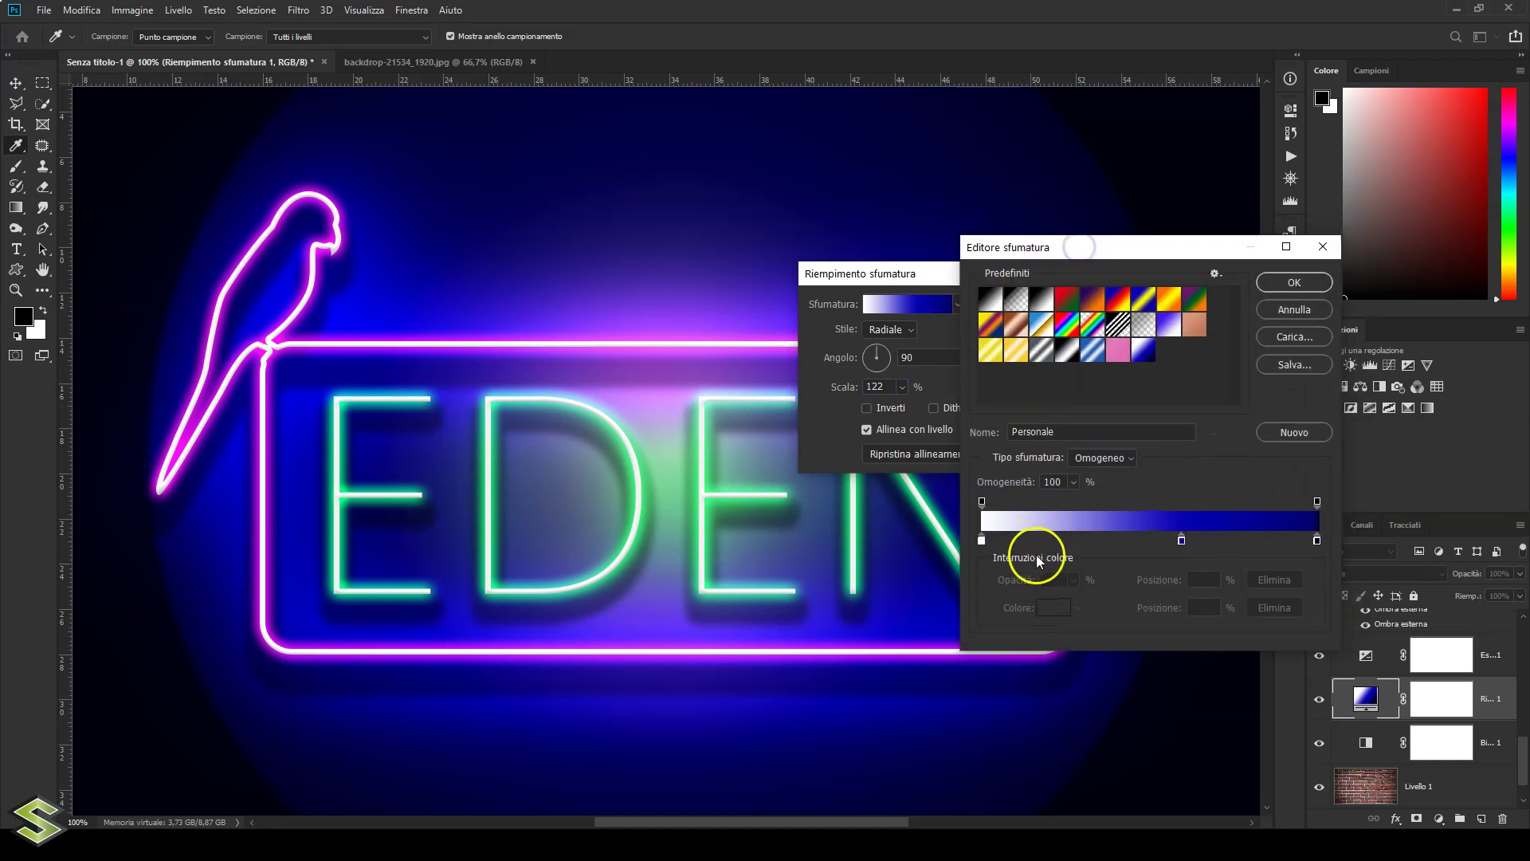
left_click(981, 541)
left_click(1050, 607)
left_click(1449, 514)
left_click(1182, 541)
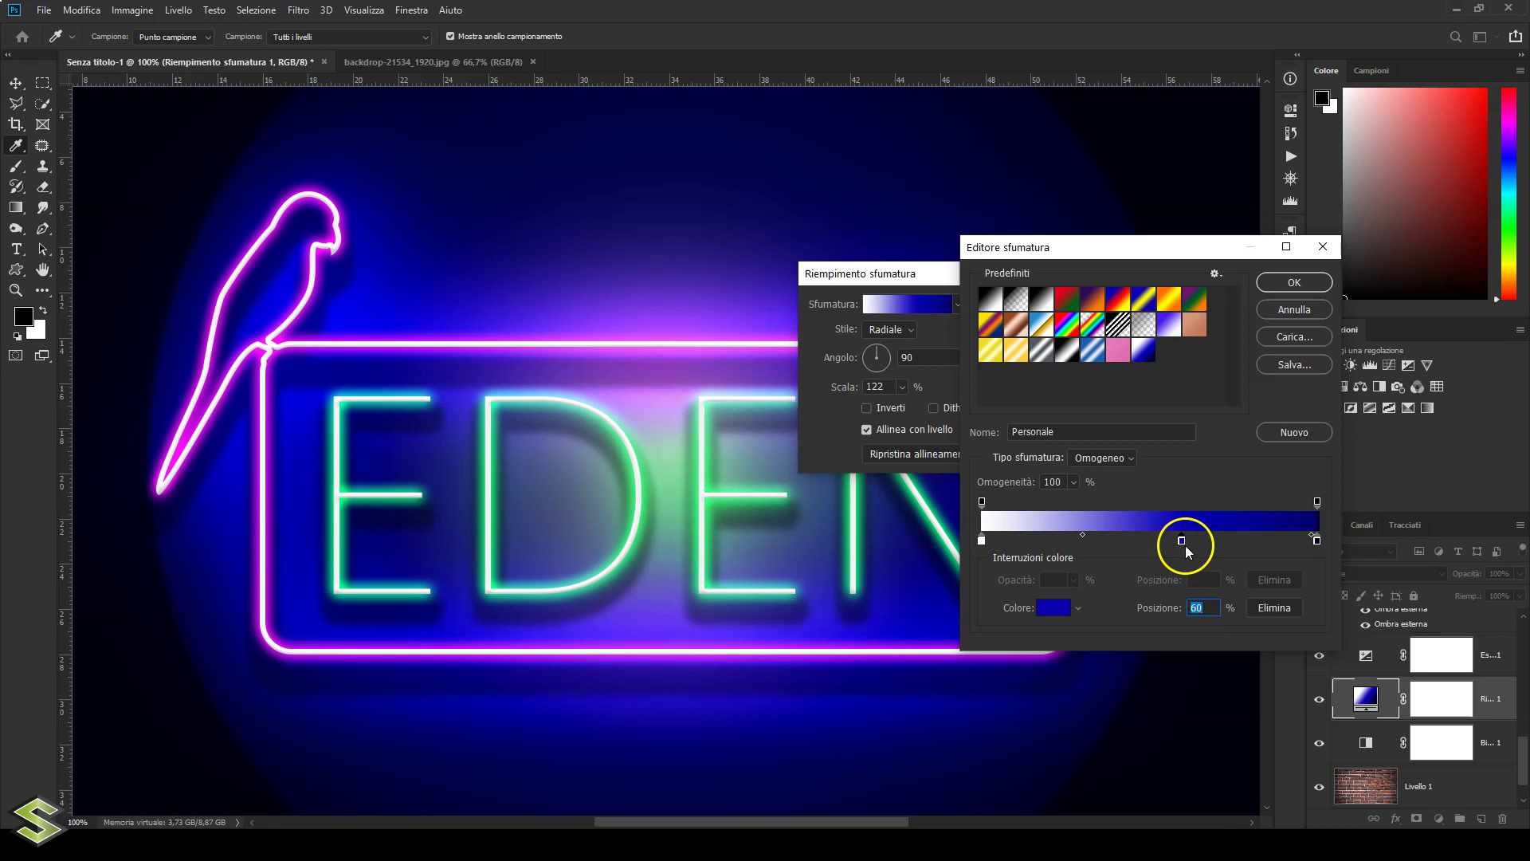
left_click(1055, 605)
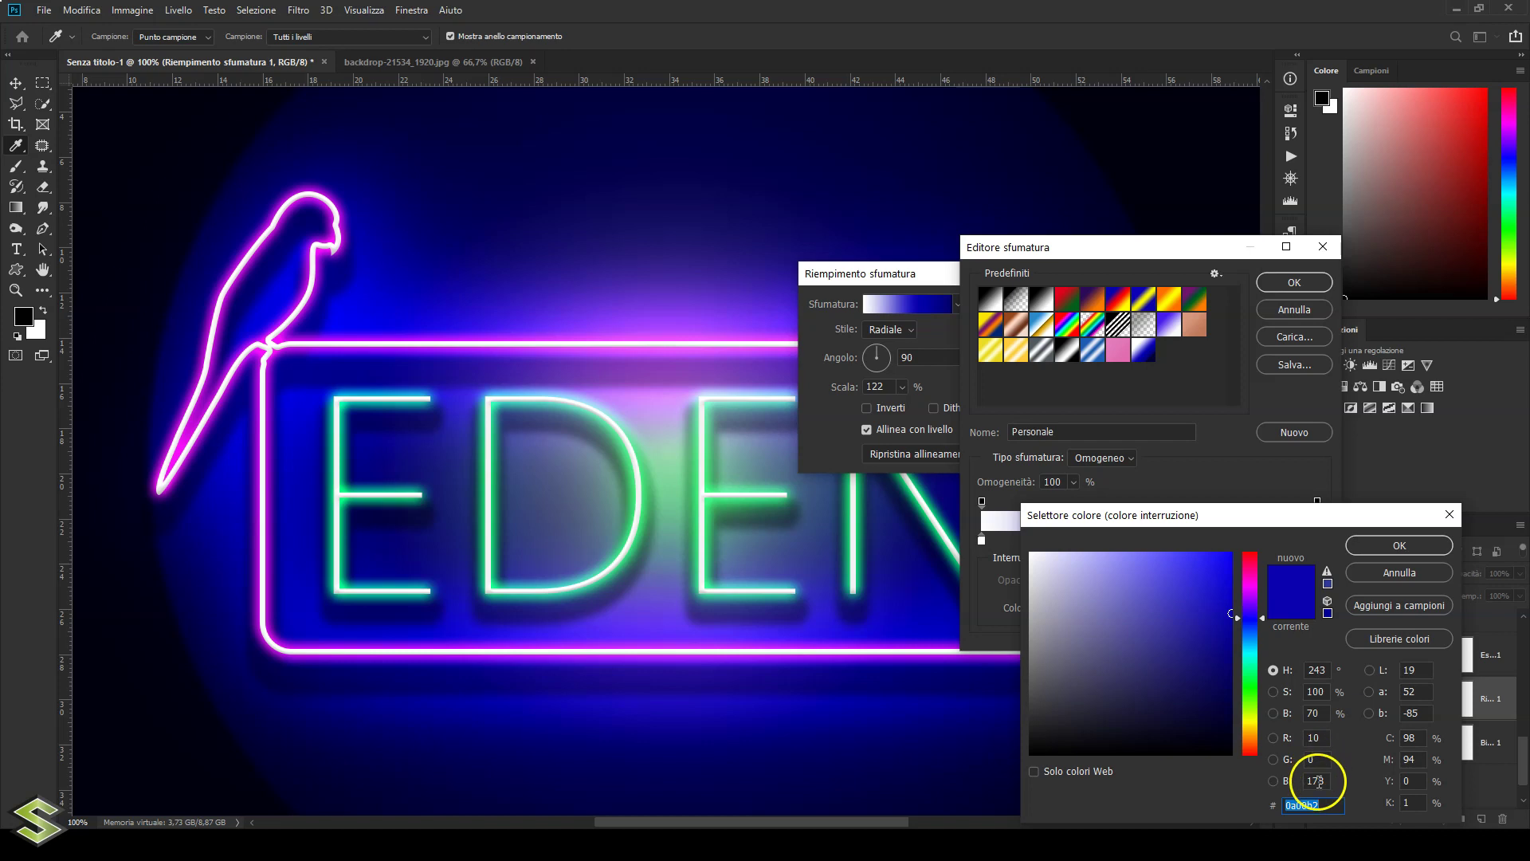
left_click(1449, 515)
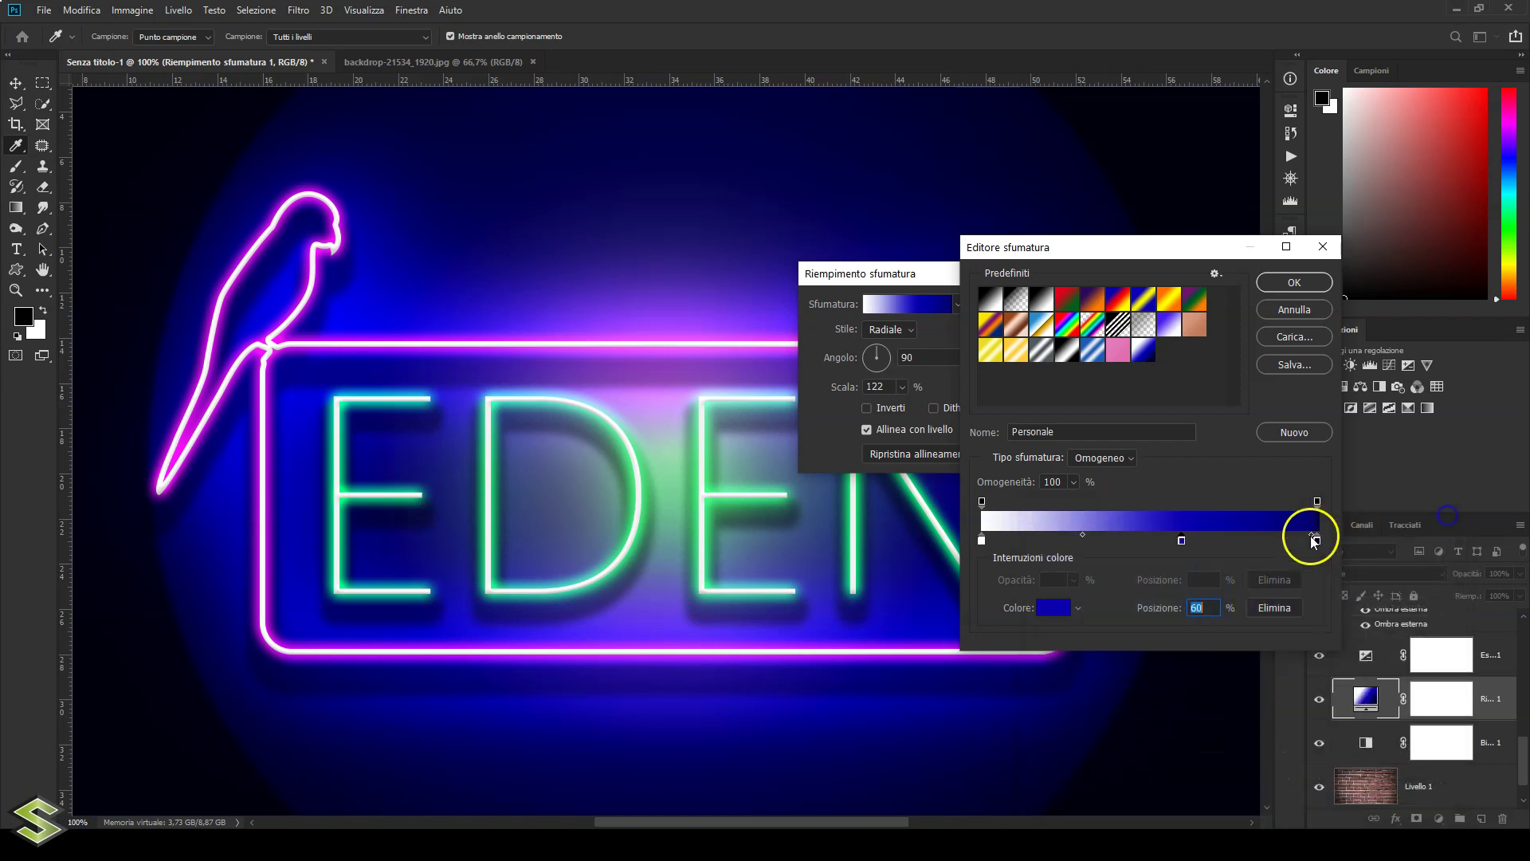
Make the 100% end stop dark navy 030033 and close the Gradient Editor.
left_click(1053, 608)
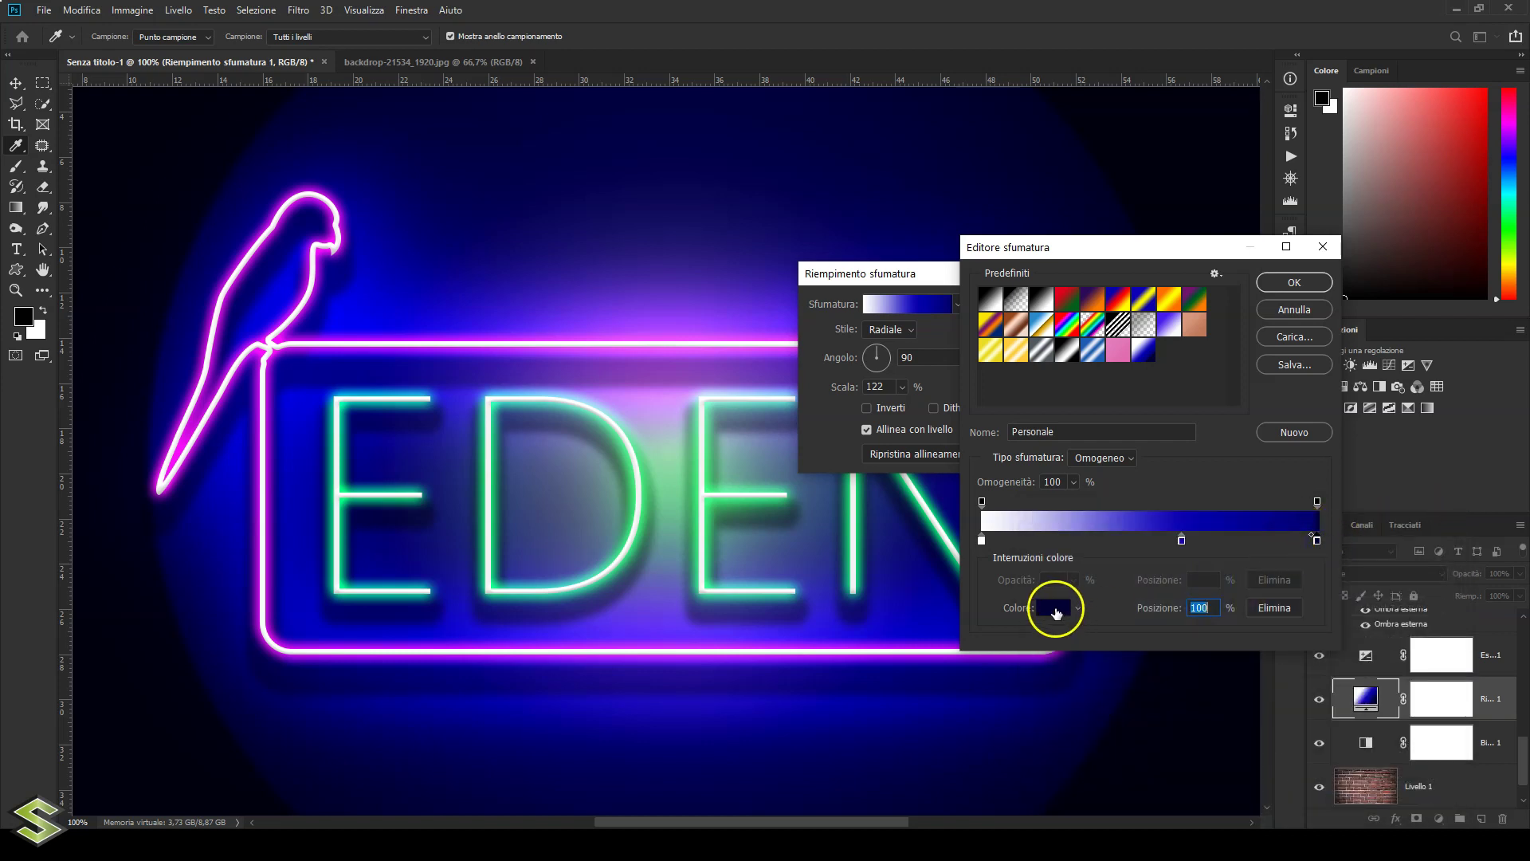
left_click_drag(1184, 520, 1121, 475)
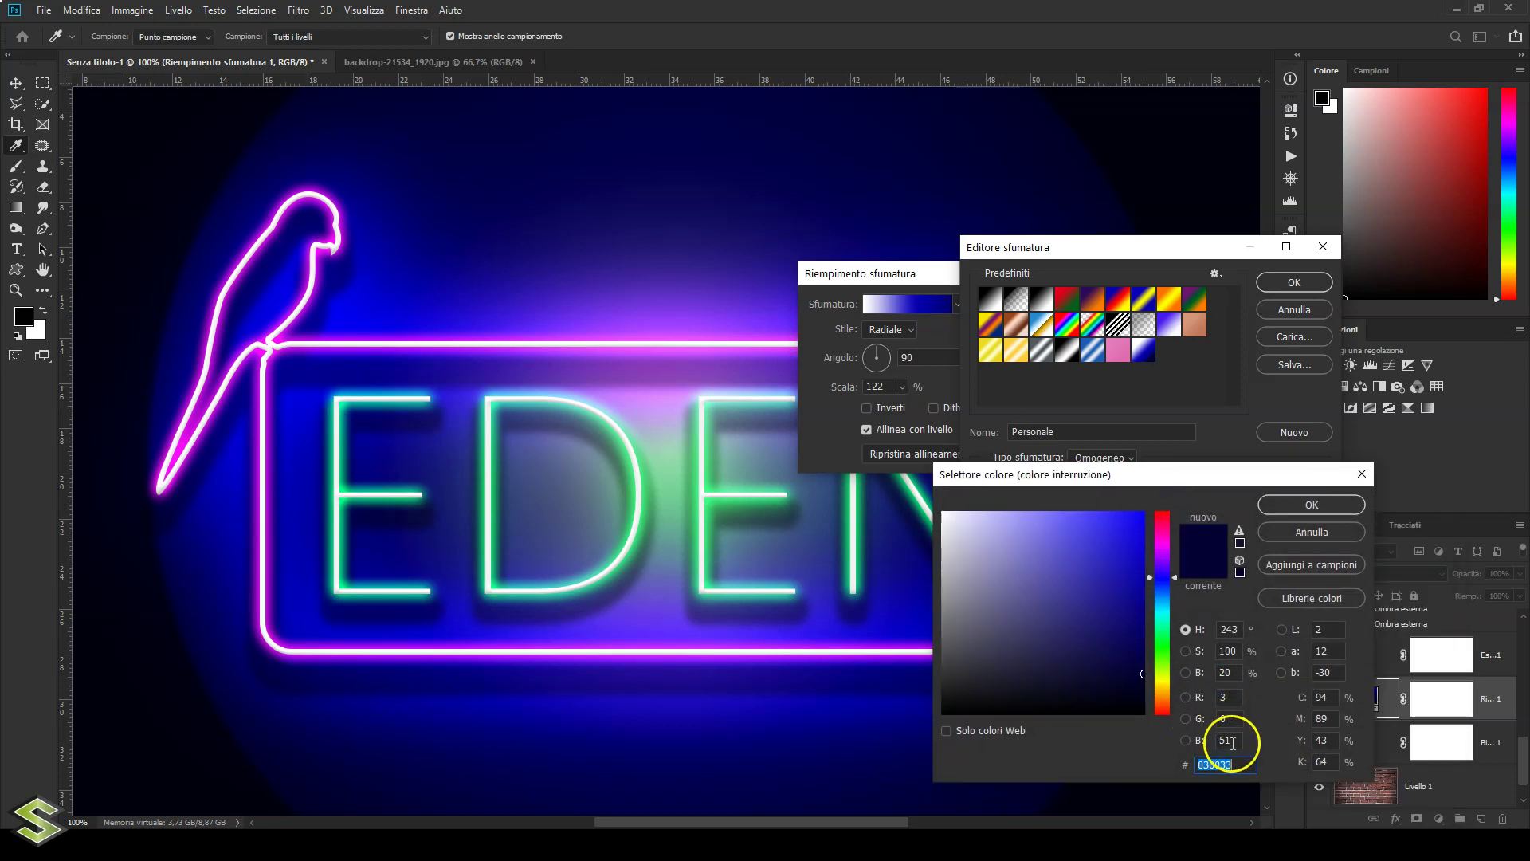
left_click(1357, 502)
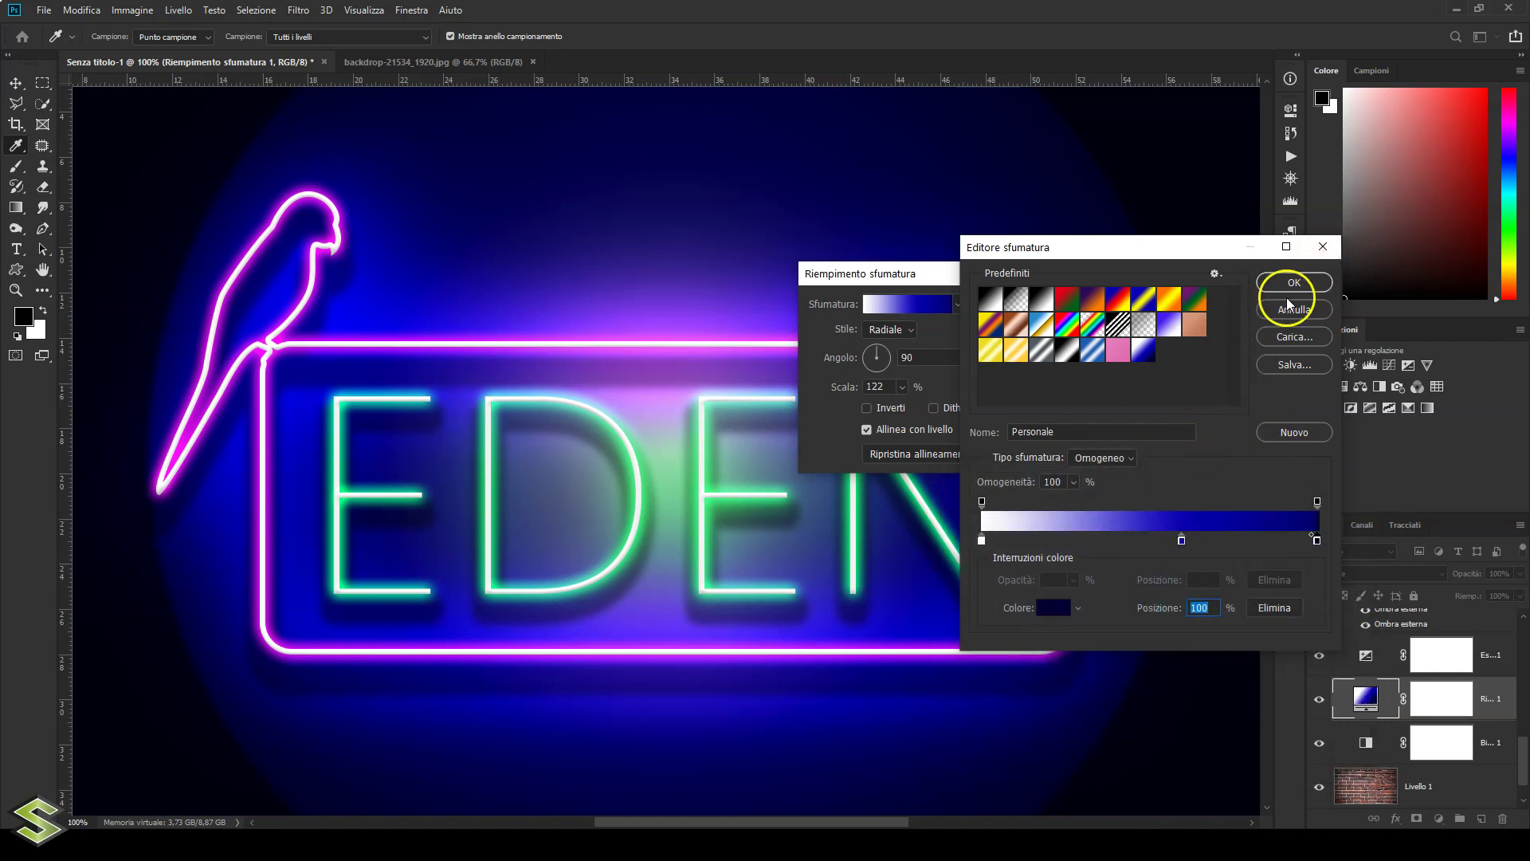
left_click(1318, 251)
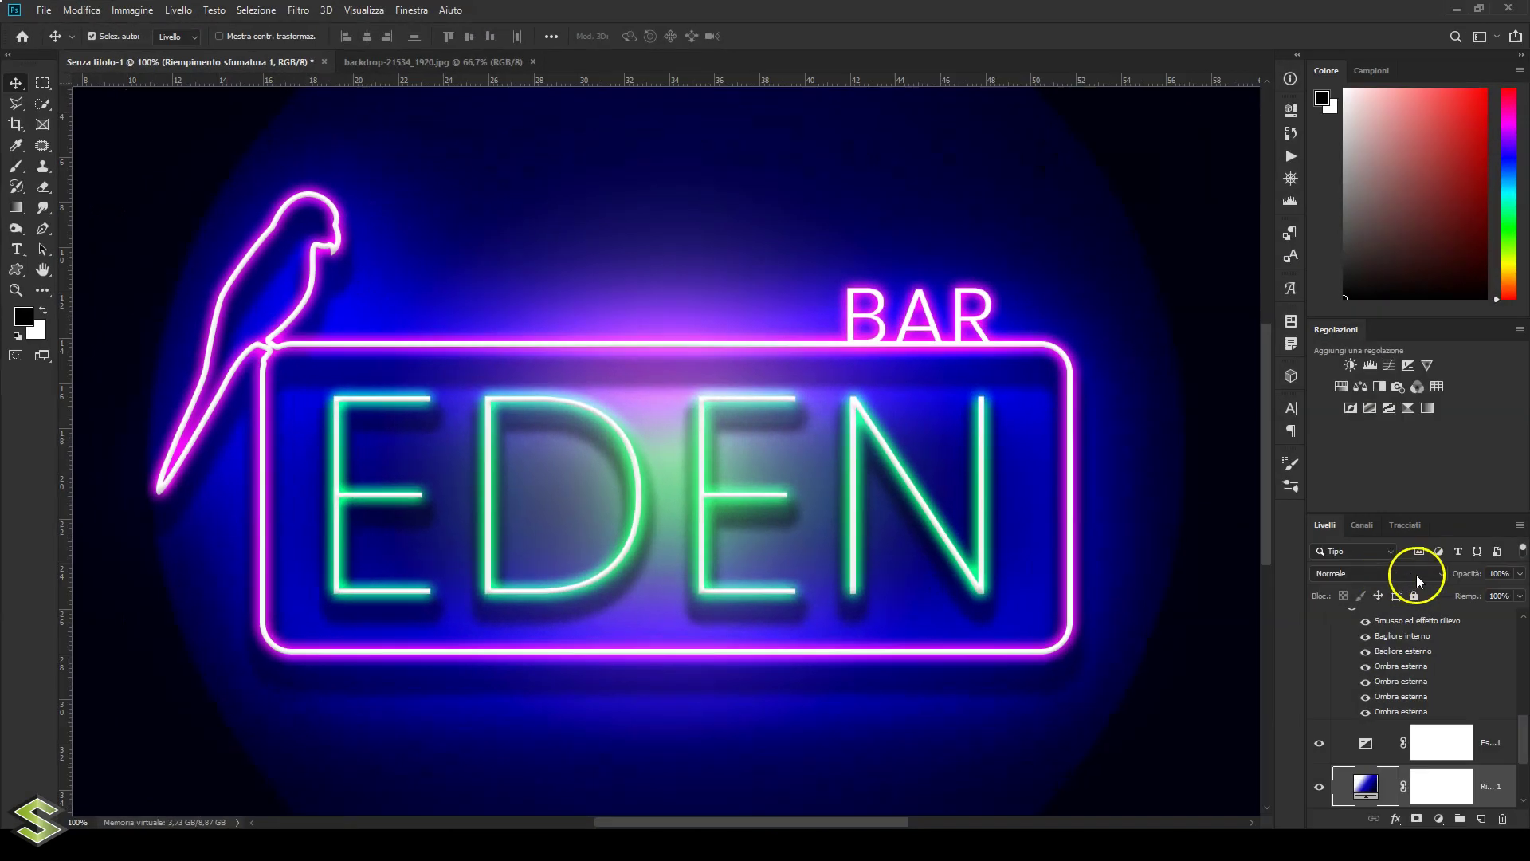
Set the gradient fill layer's blend mode to Sovrapponi (Overlay).
left_click(1442, 573)
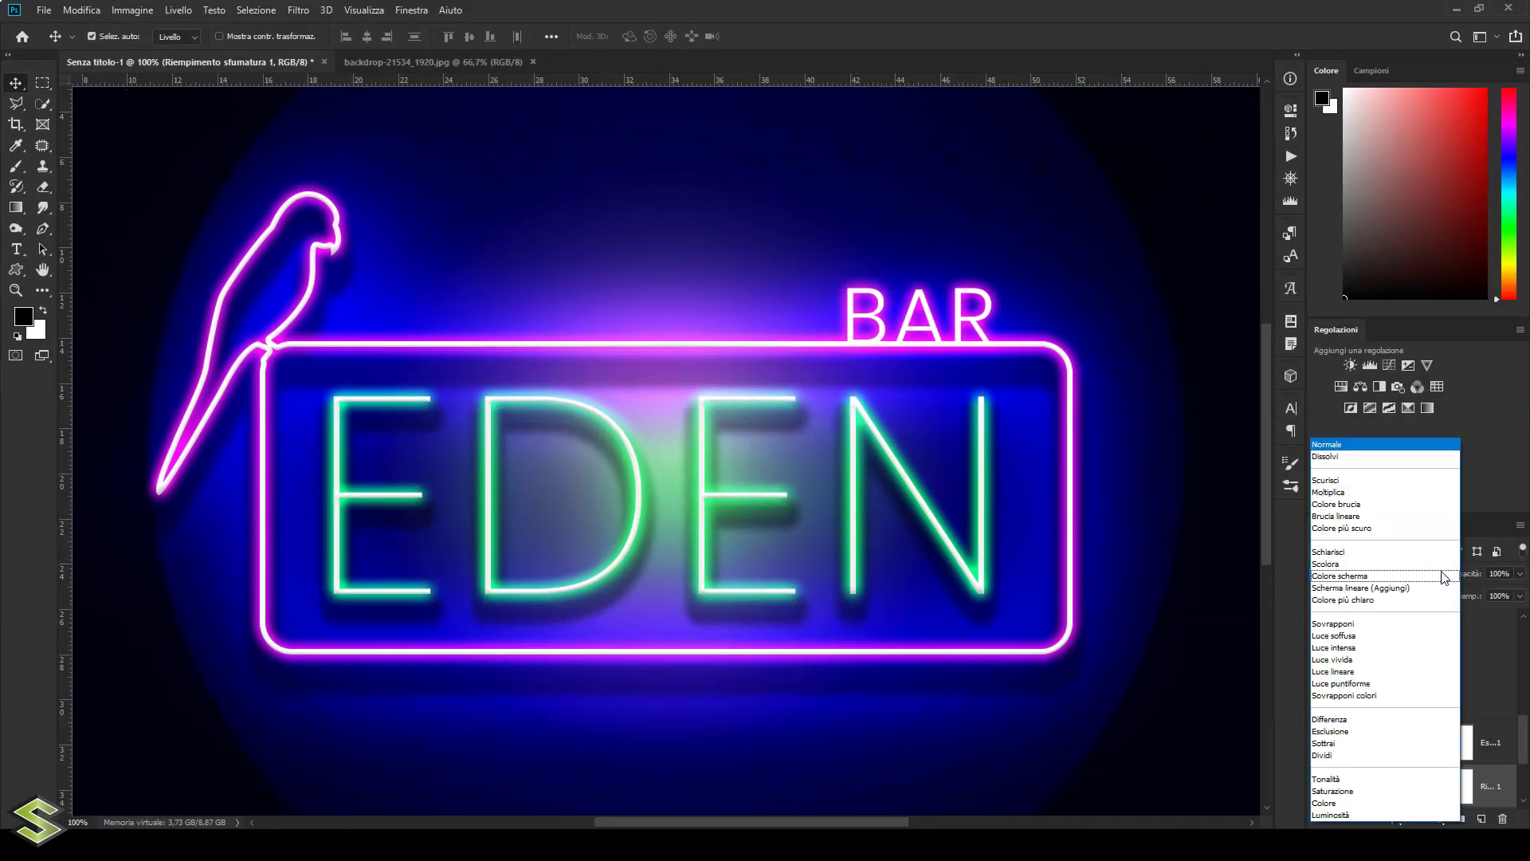
left_click(1371, 623)
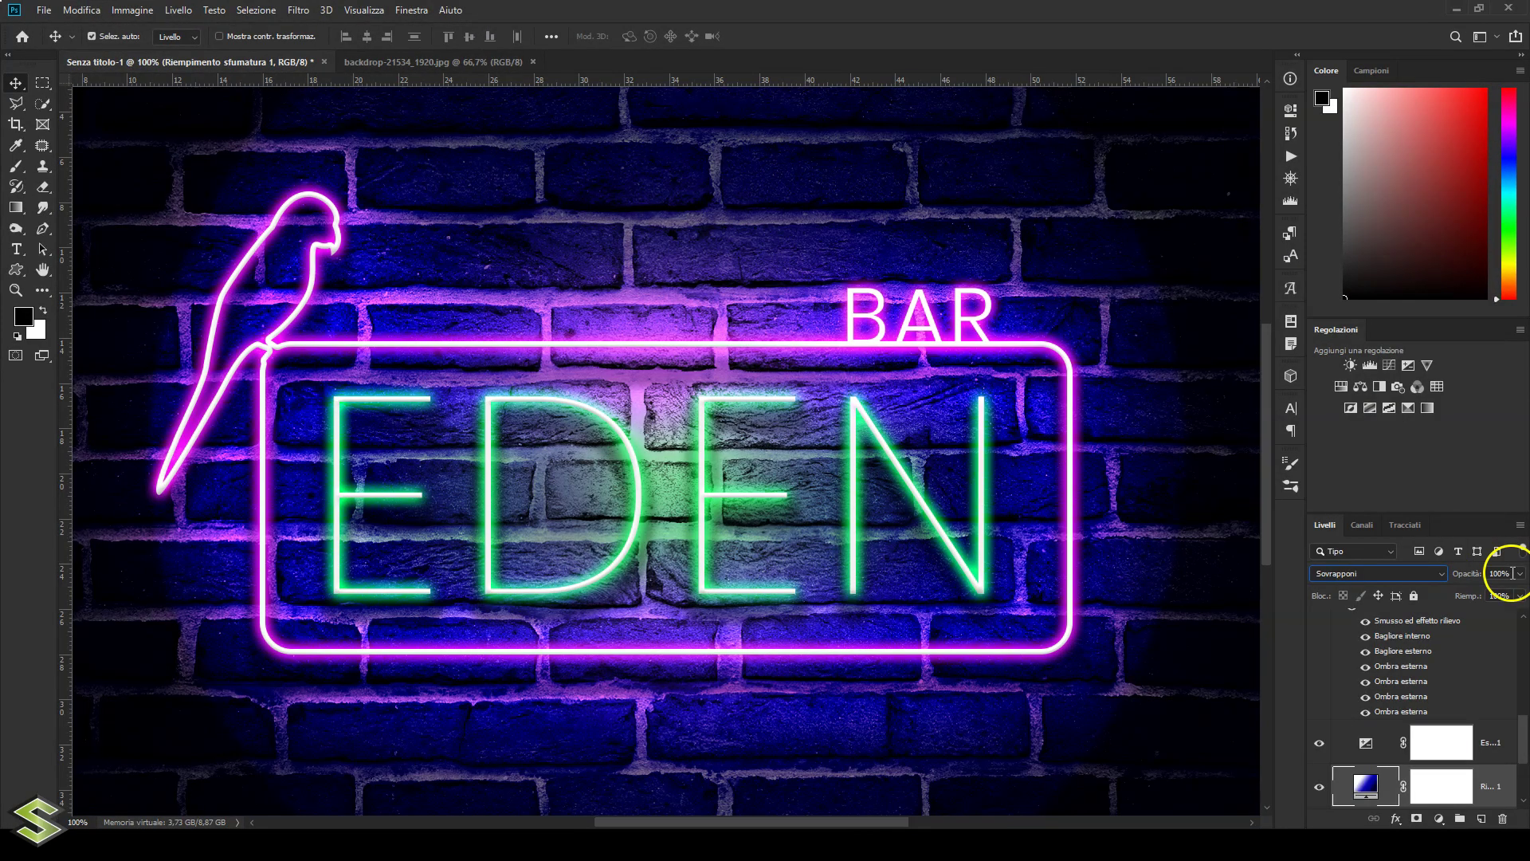